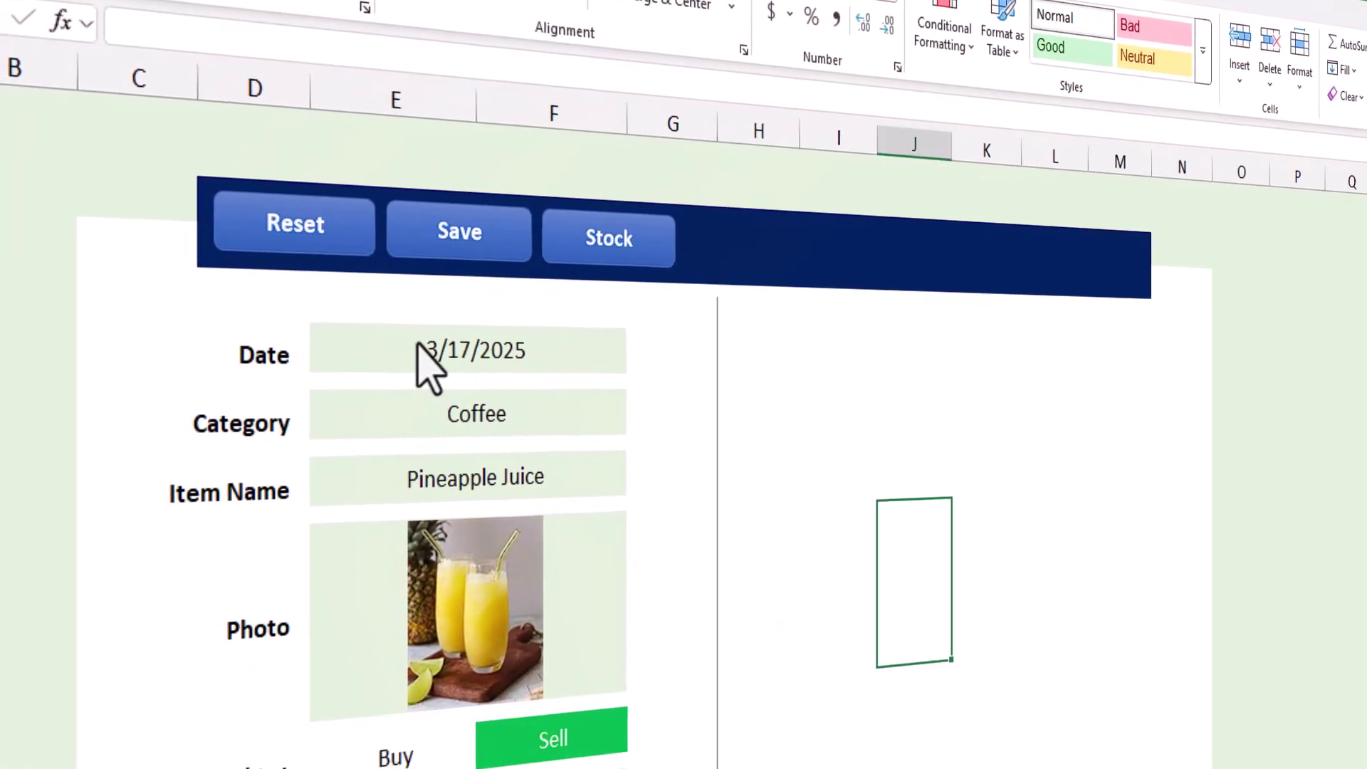
# Step: Set the form's category to Juice and the item to Mango Juice
pyautogui.click(422, 347)
pyautogui.click(540, 419)
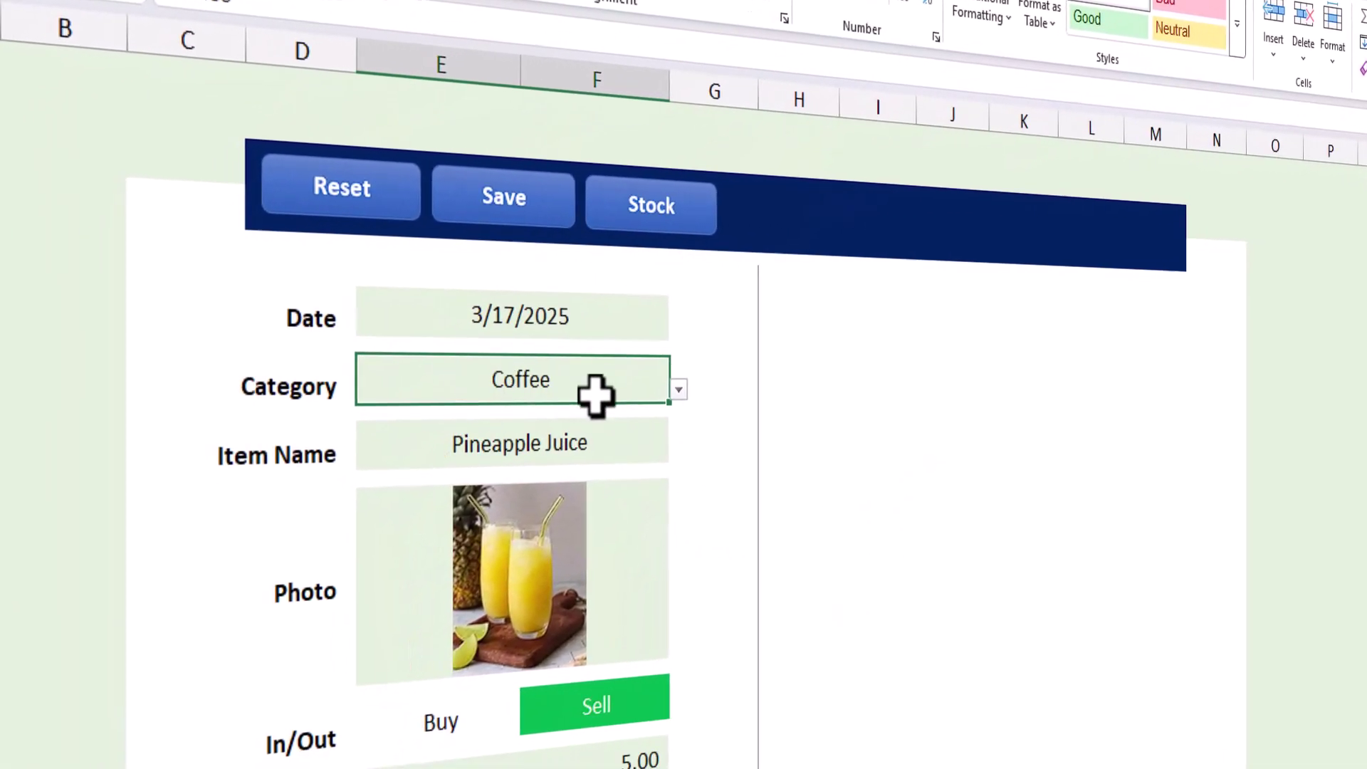
pyautogui.click(679, 391)
pyautogui.click(598, 419)
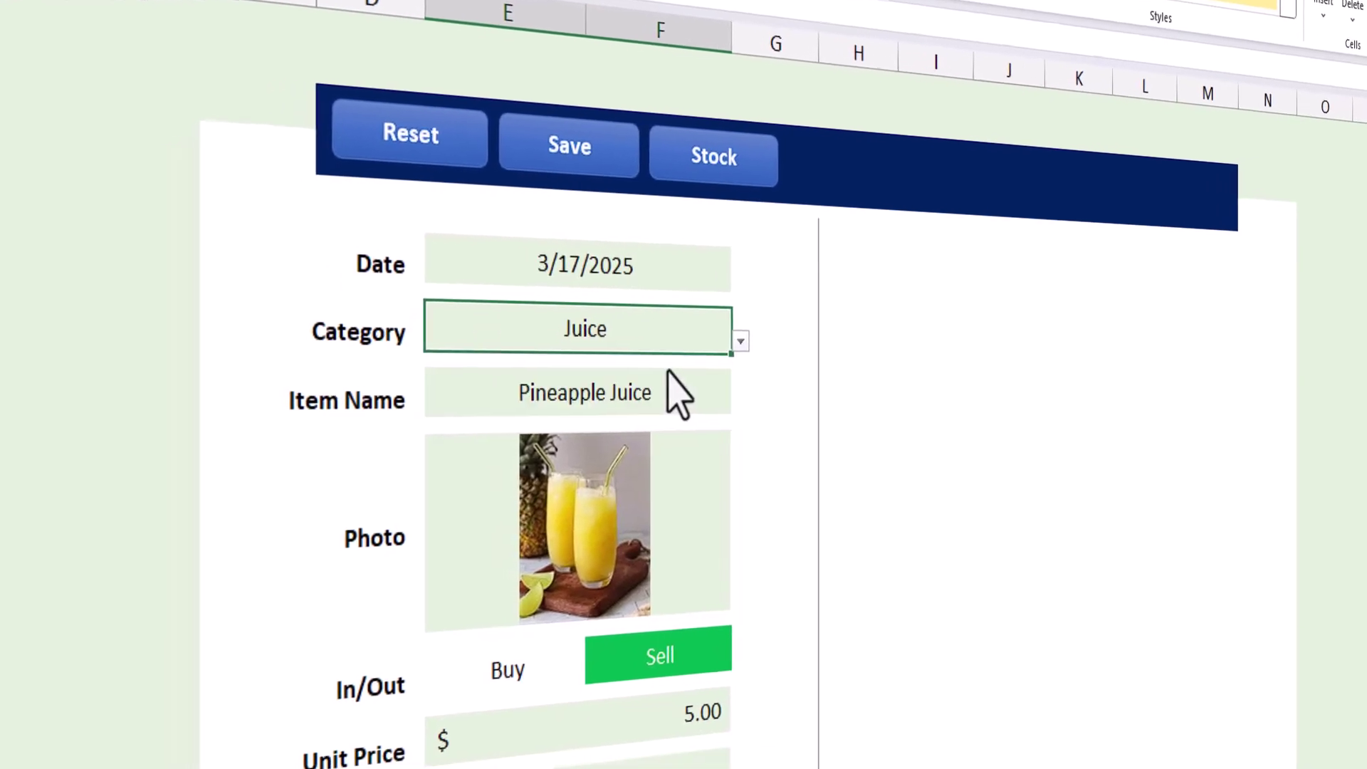
pyautogui.click(678, 393)
pyautogui.click(740, 405)
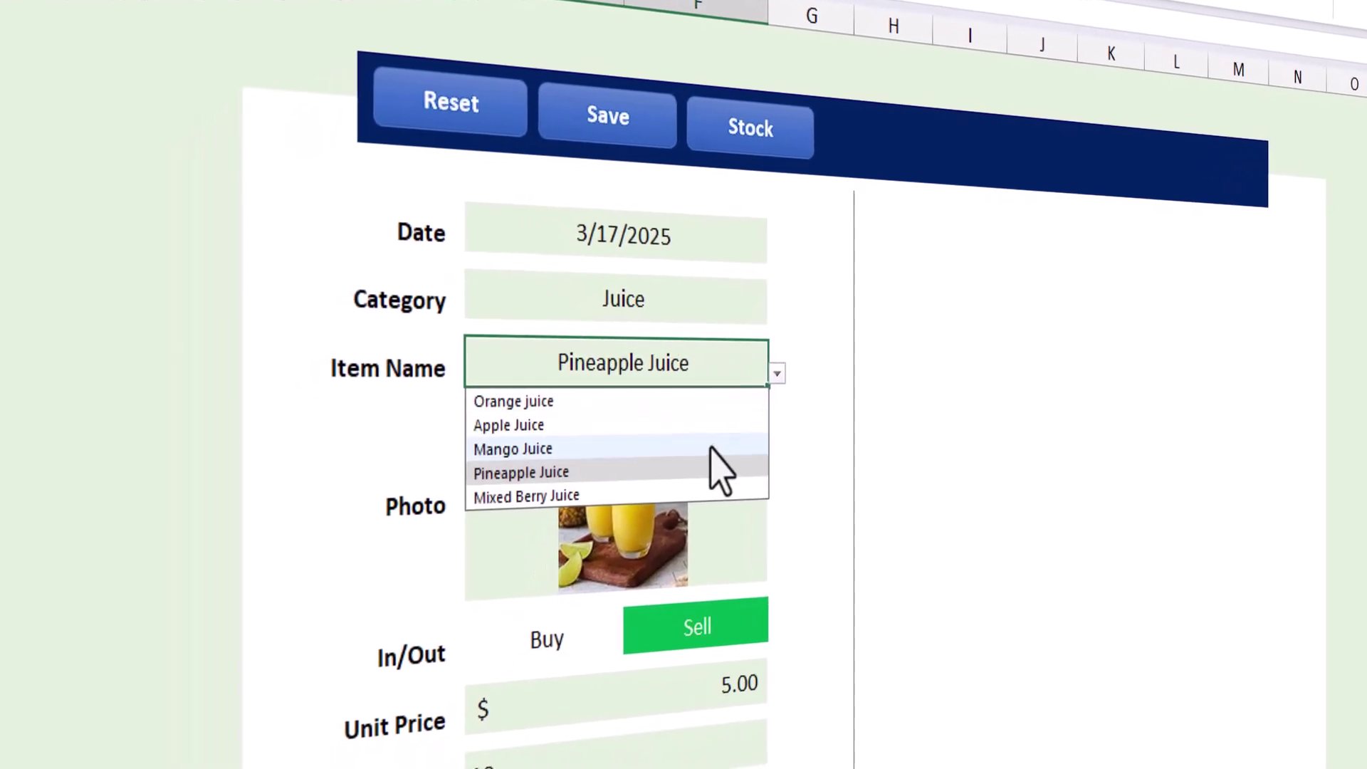
pyautogui.click(709, 449)
# Step: Change the category to Coffee and the item to Americano
pyautogui.click(748, 301)
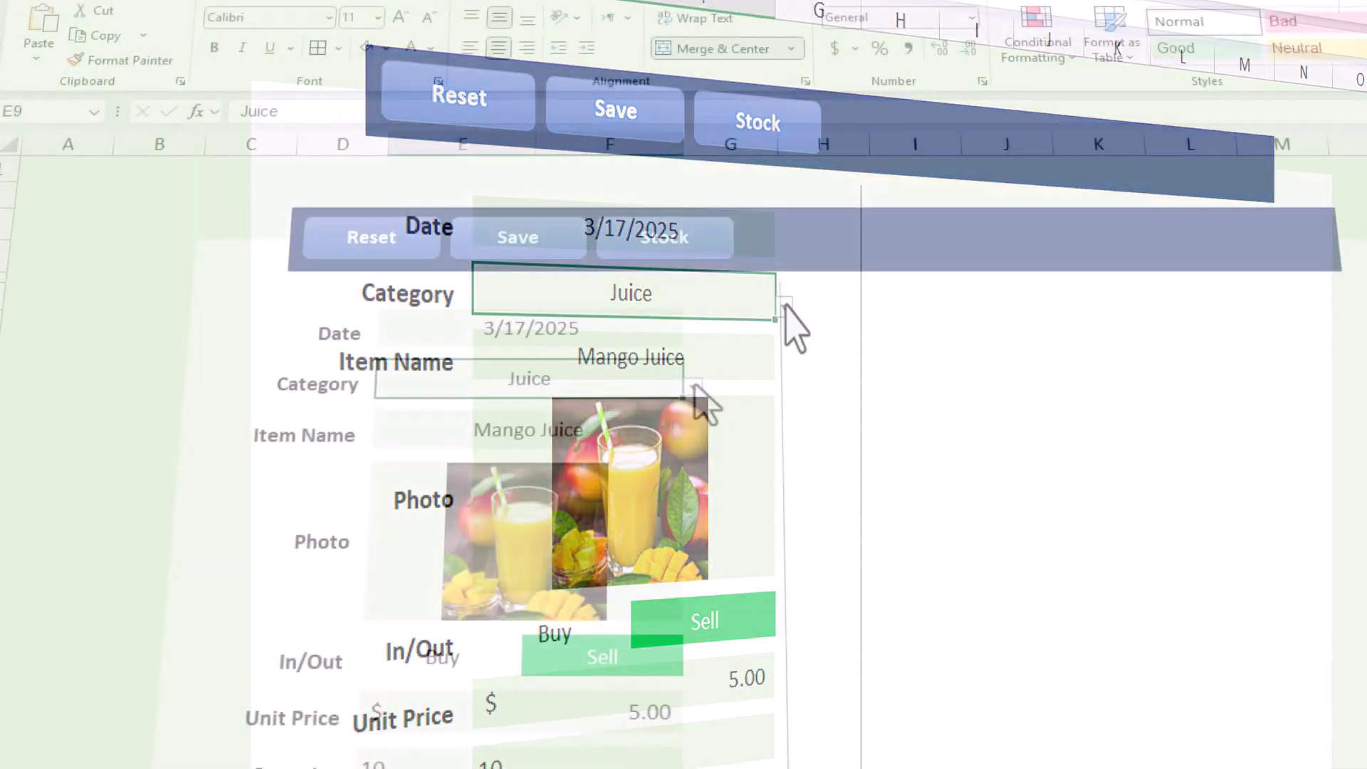
pyautogui.click(695, 391)
pyautogui.click(609, 423)
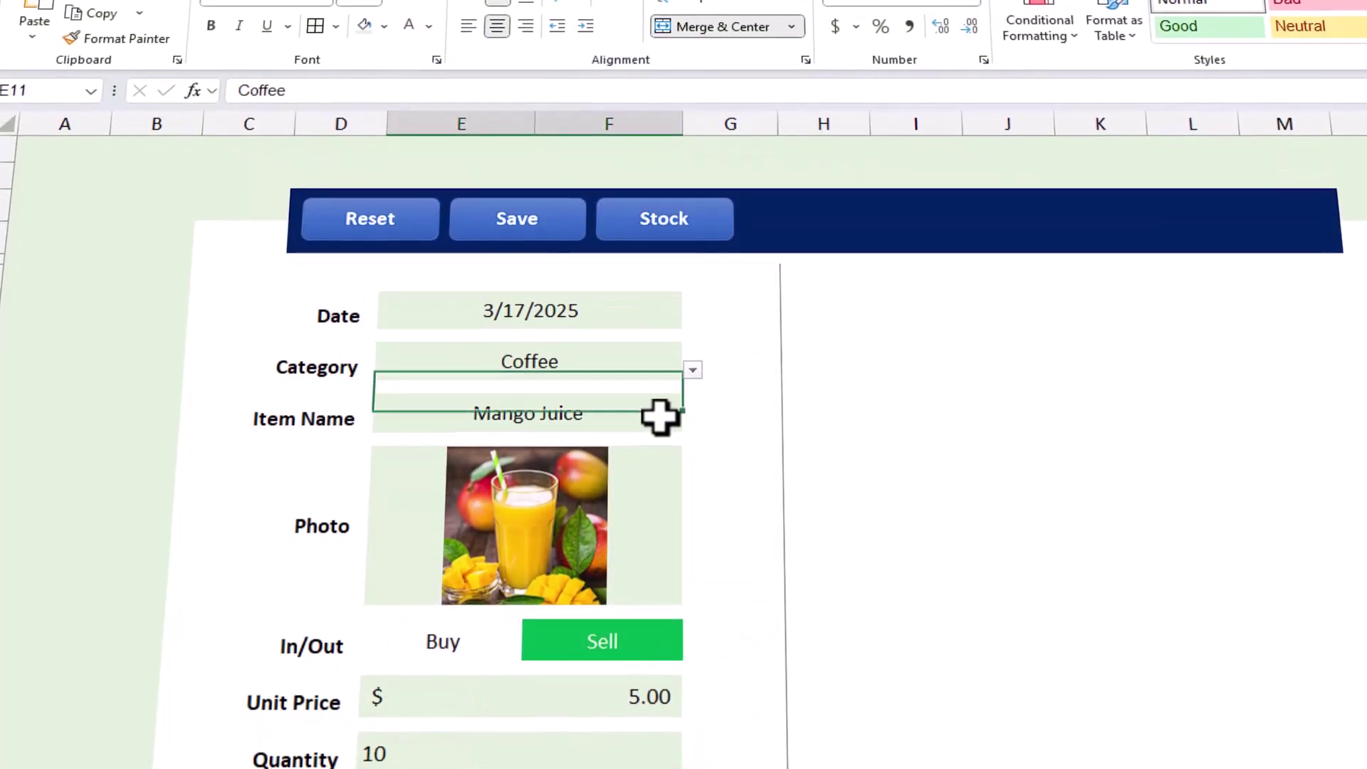
pyautogui.click(692, 416)
pyautogui.click(611, 482)
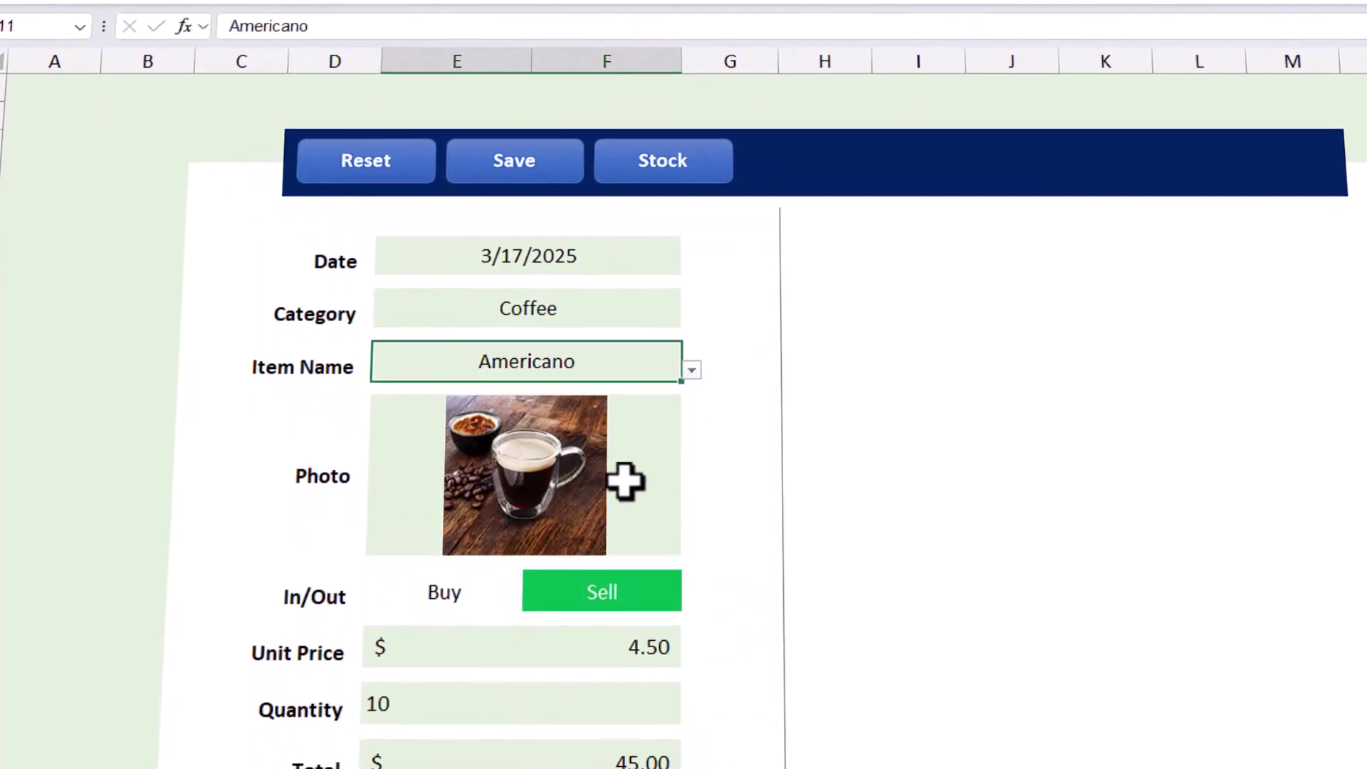
# Step: Toggle the entry between Buy and Sell twice, ending on Sell
pyautogui.click(490, 565)
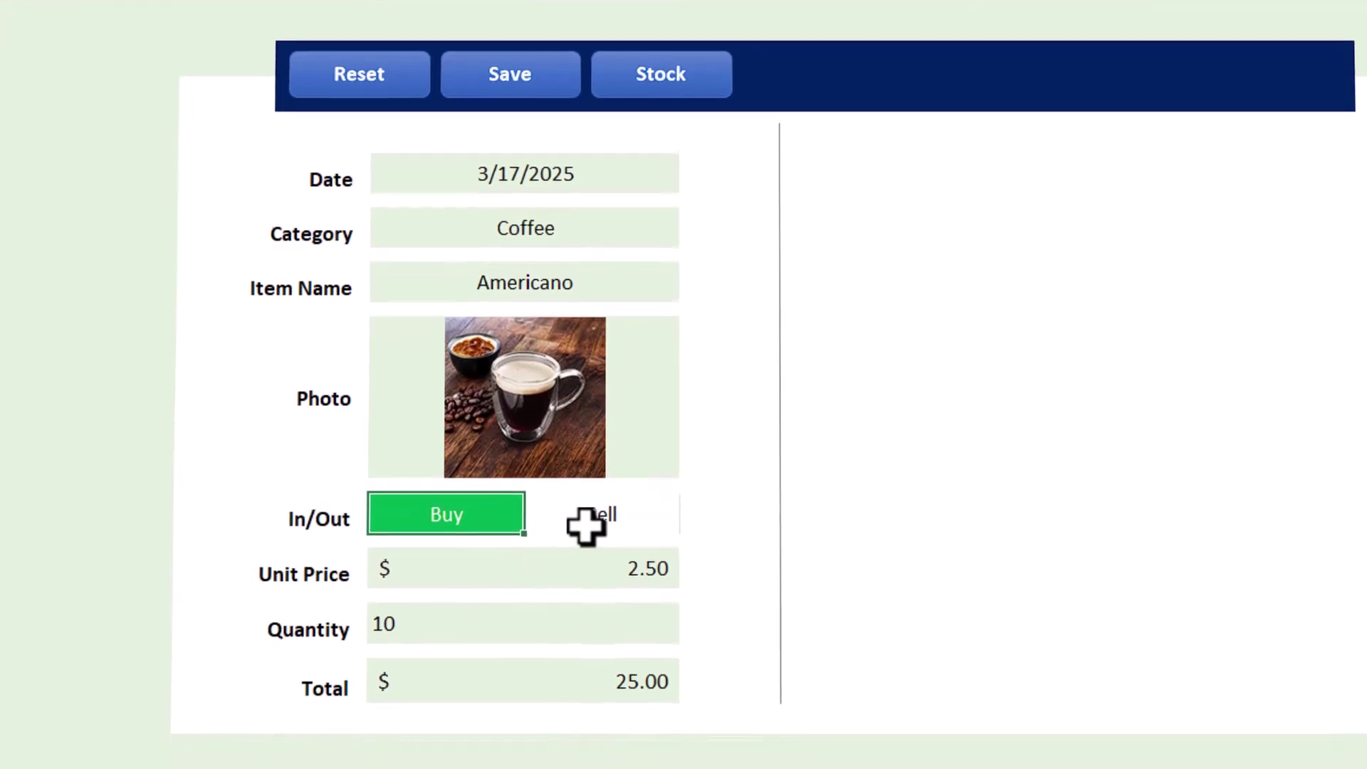
pyautogui.click(587, 520)
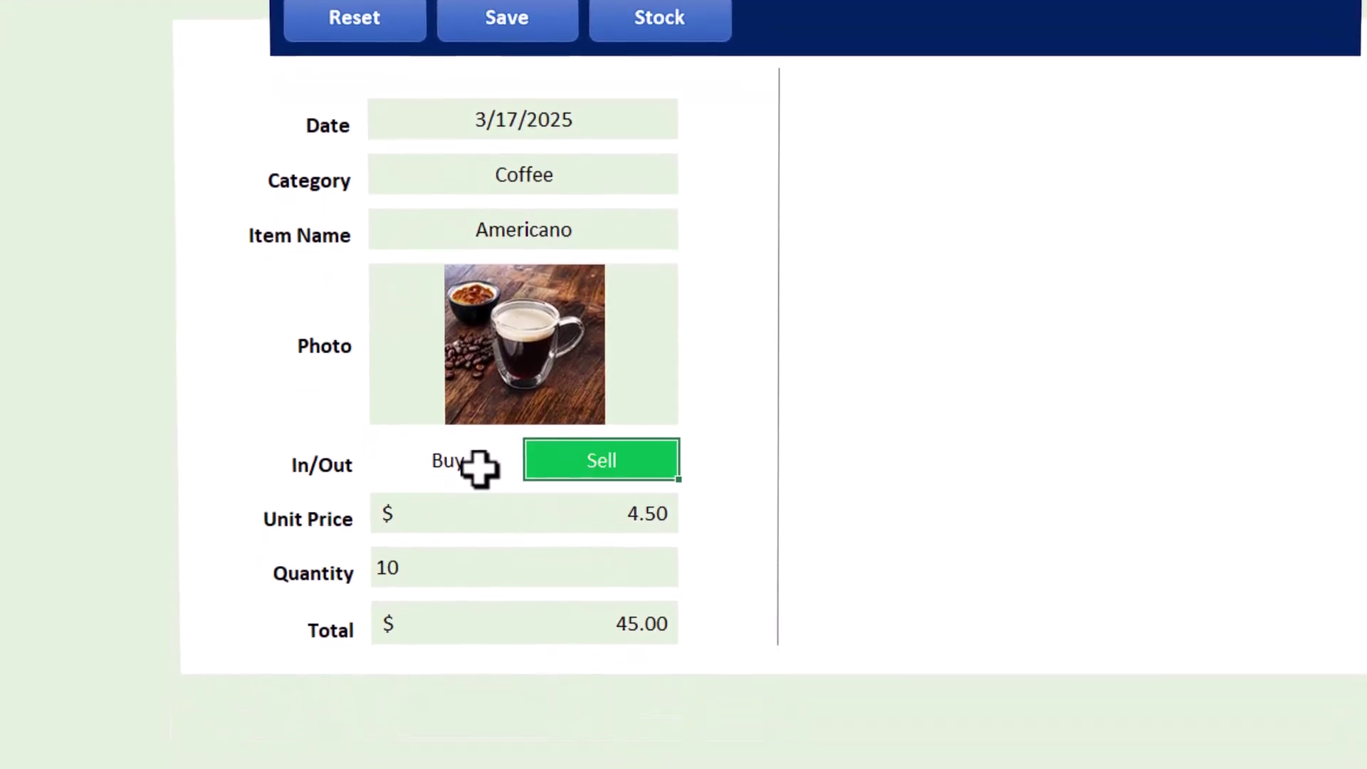
pyautogui.click(479, 465)
pyautogui.click(591, 457)
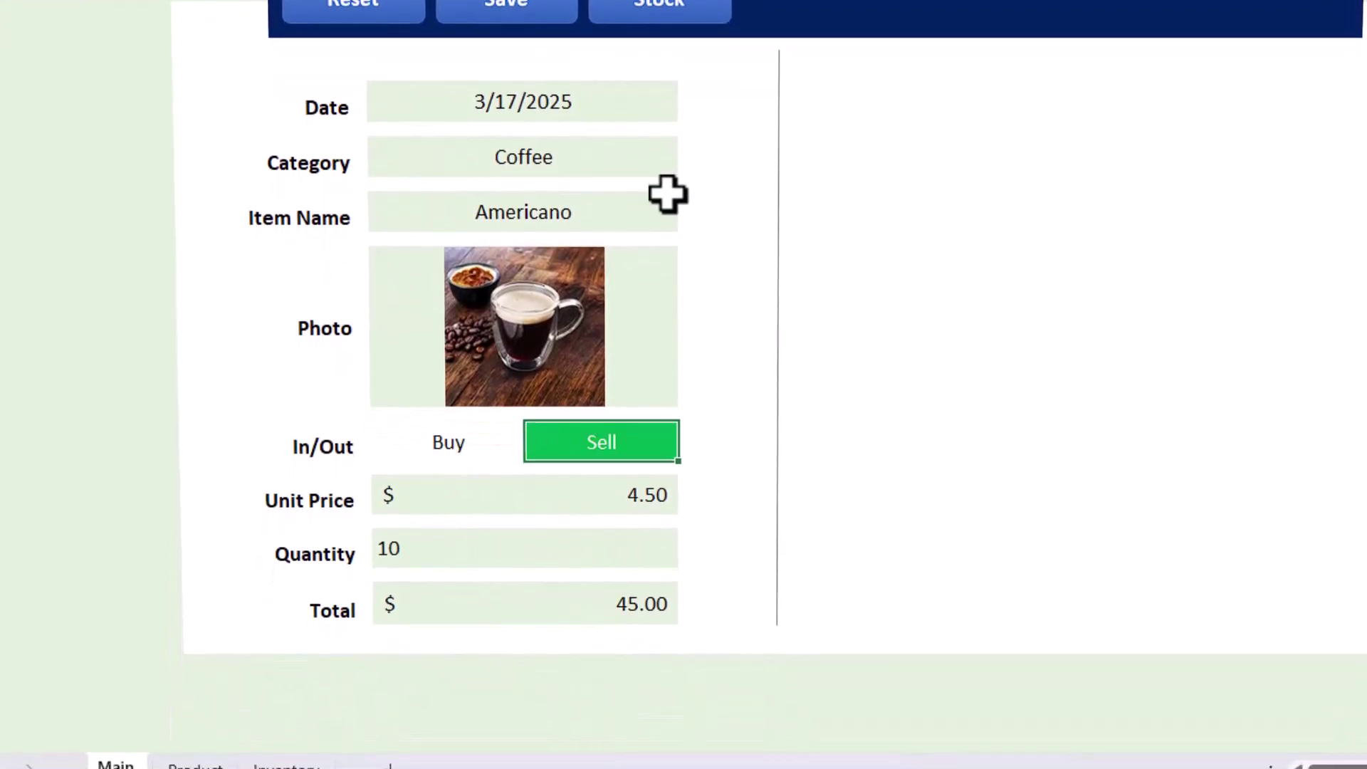
# Step: Pick Latte as the coffee item, then switch it to Mocha
pyautogui.click(618, 216)
pyautogui.click(687, 221)
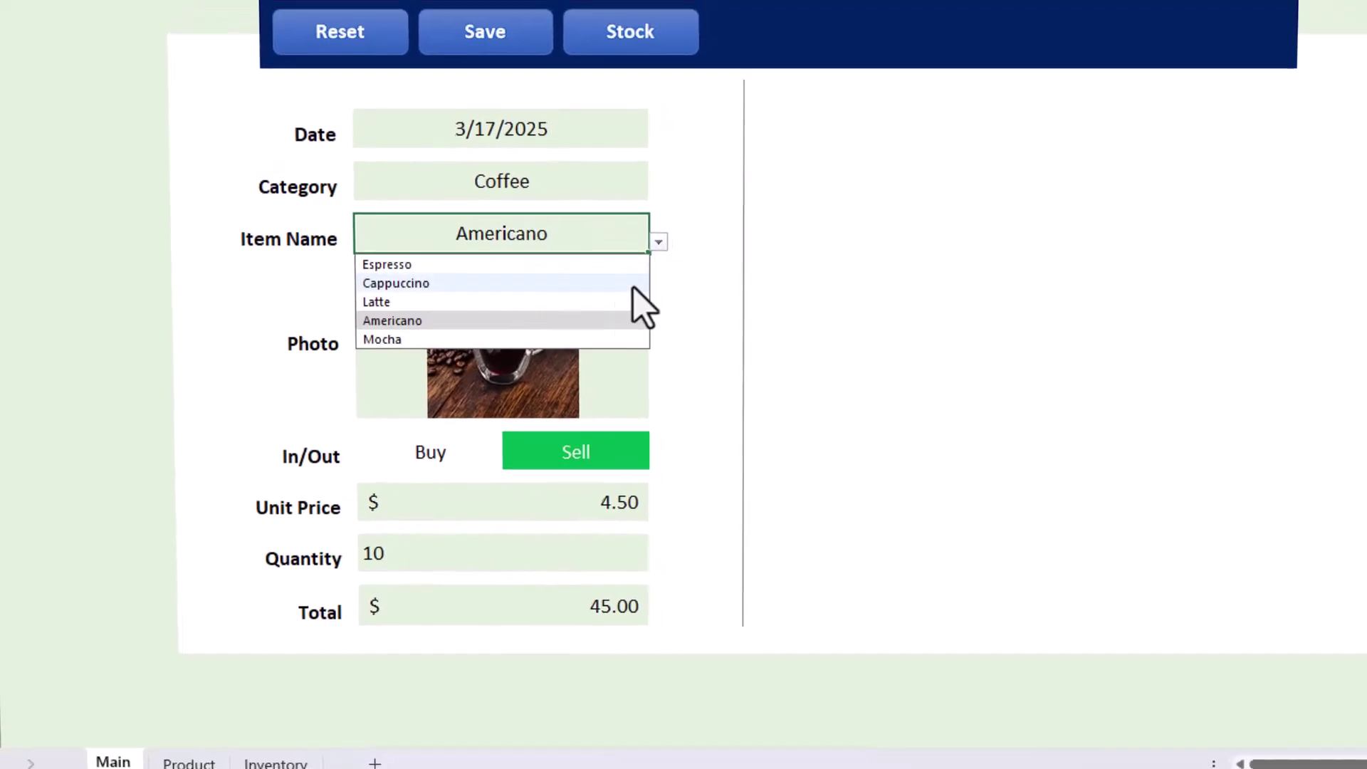
pyautogui.click(539, 316)
pyautogui.click(567, 309)
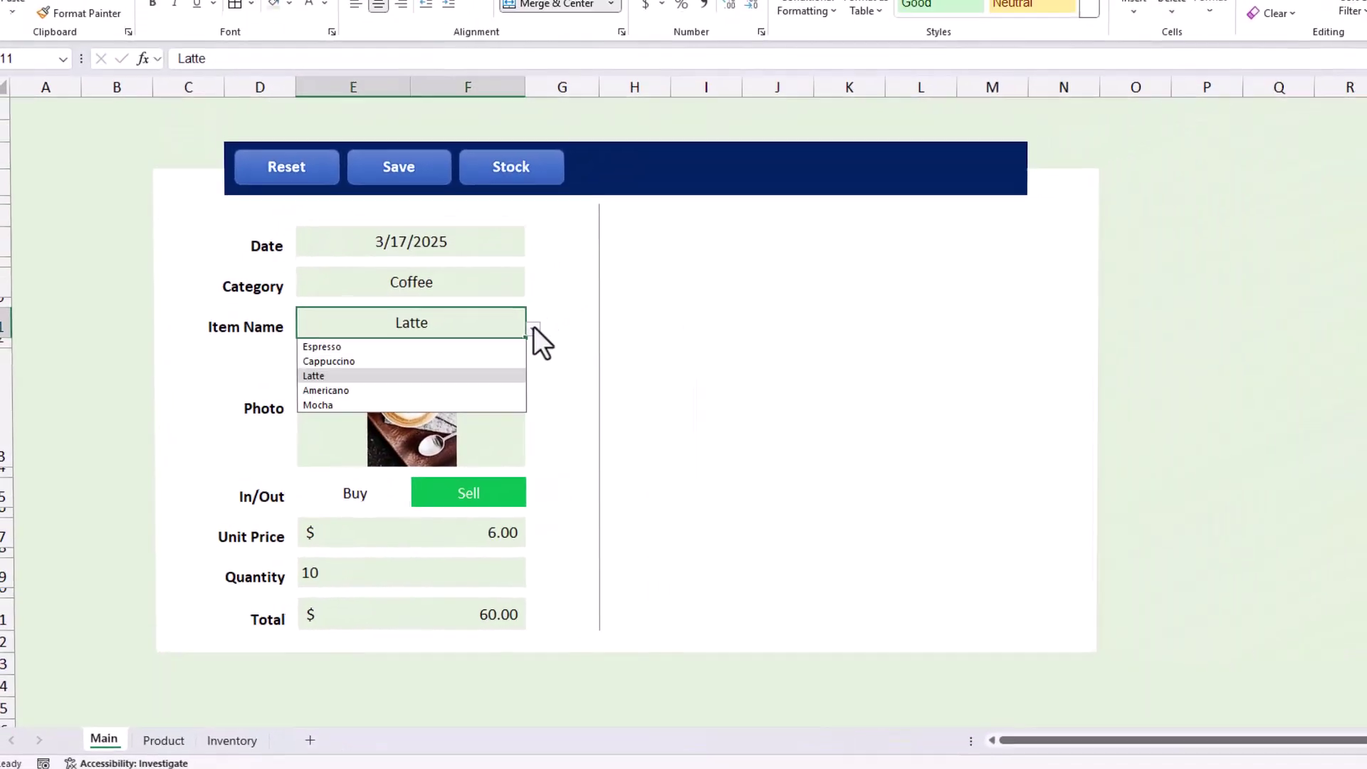
pyautogui.click(448, 420)
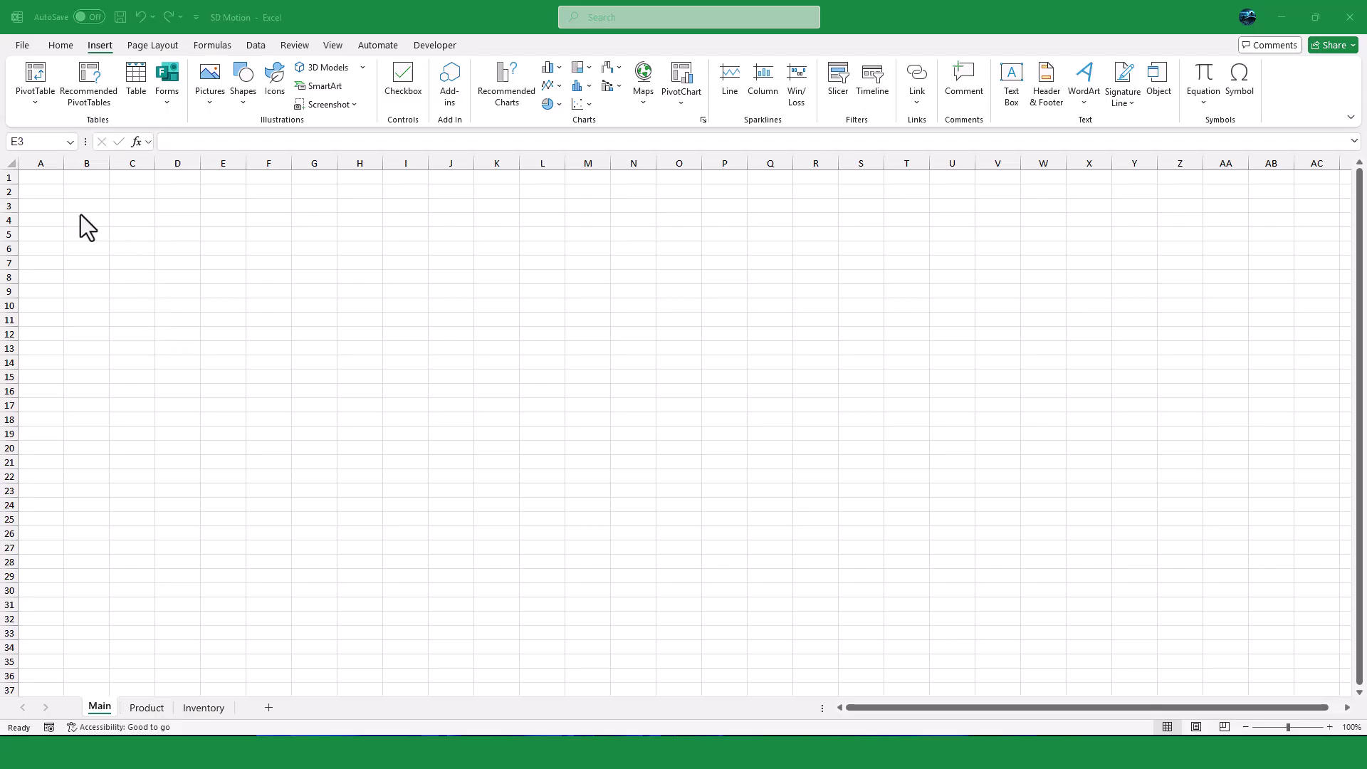
# Step: Enter the B3:I3 headers from Product Name through Total Inventory Value
pyautogui.click(86, 205)
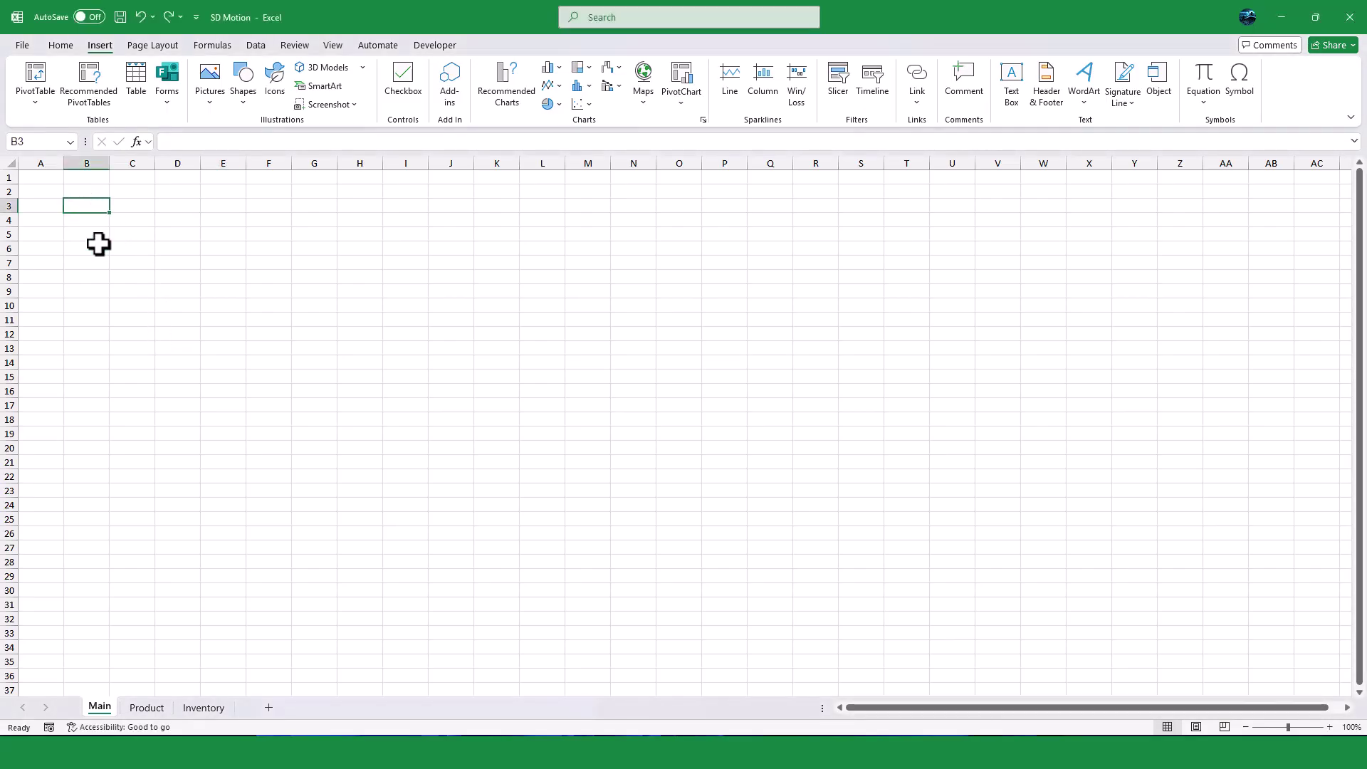
pyautogui.write('Product Name')
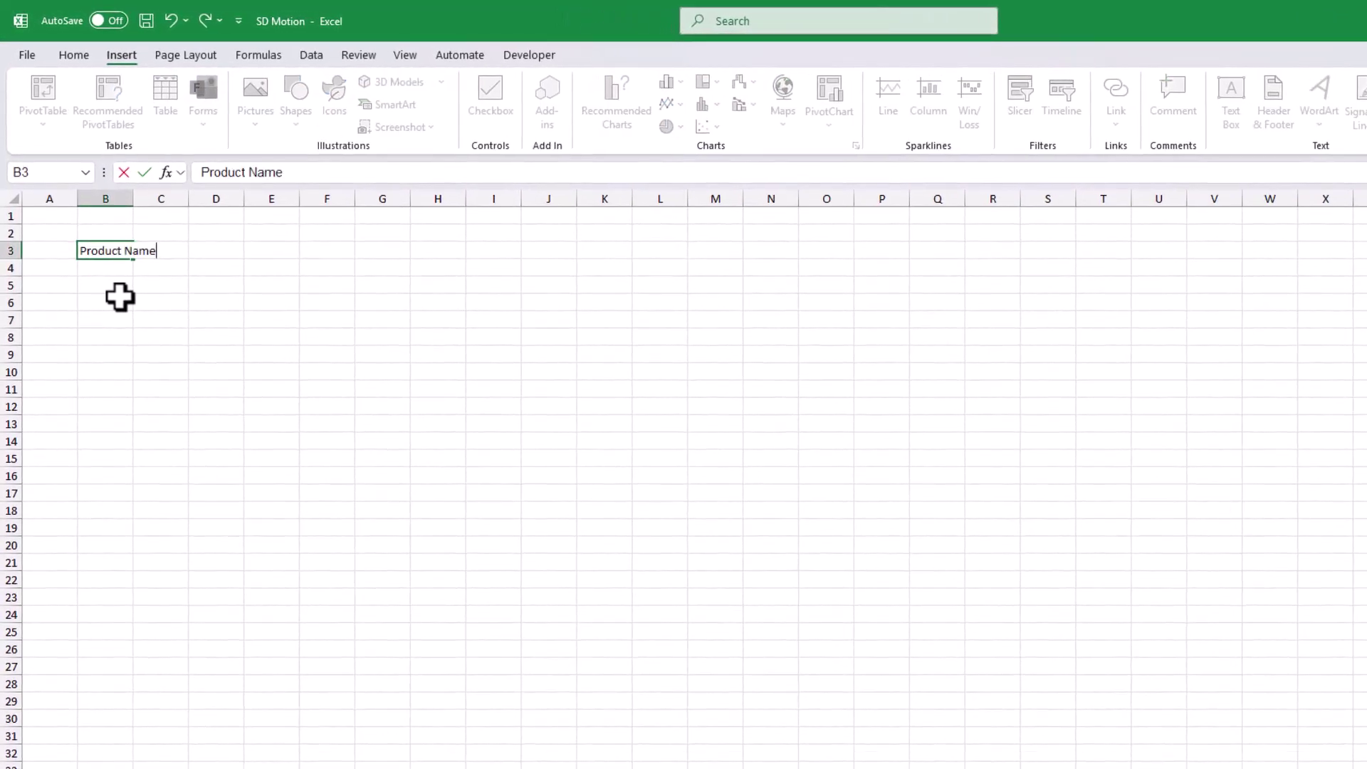
pyautogui.press('Tab')
pyautogui.write('Category')
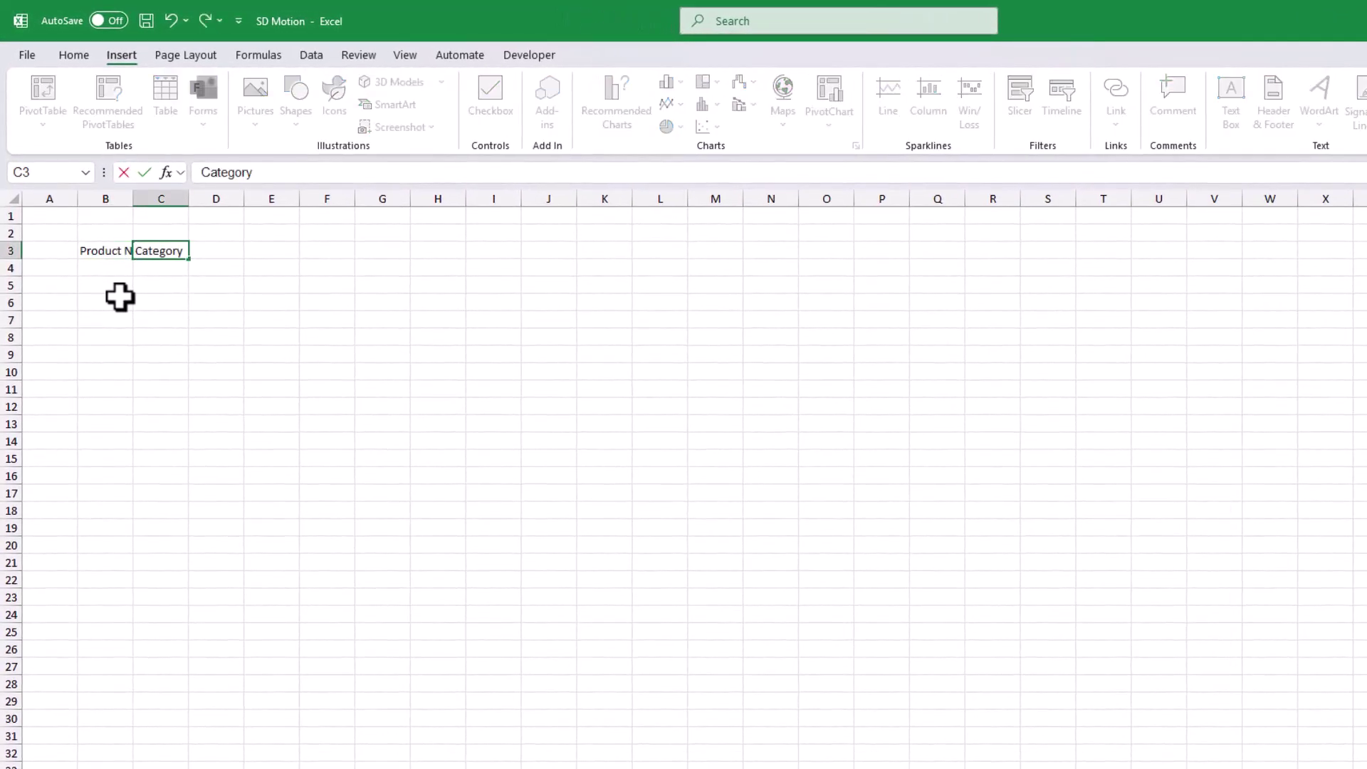
pyautogui.press('Tab')
pyautogui.write('Photos')
pyautogui.press('Tab')
pyautogui.write('Buying Rate')
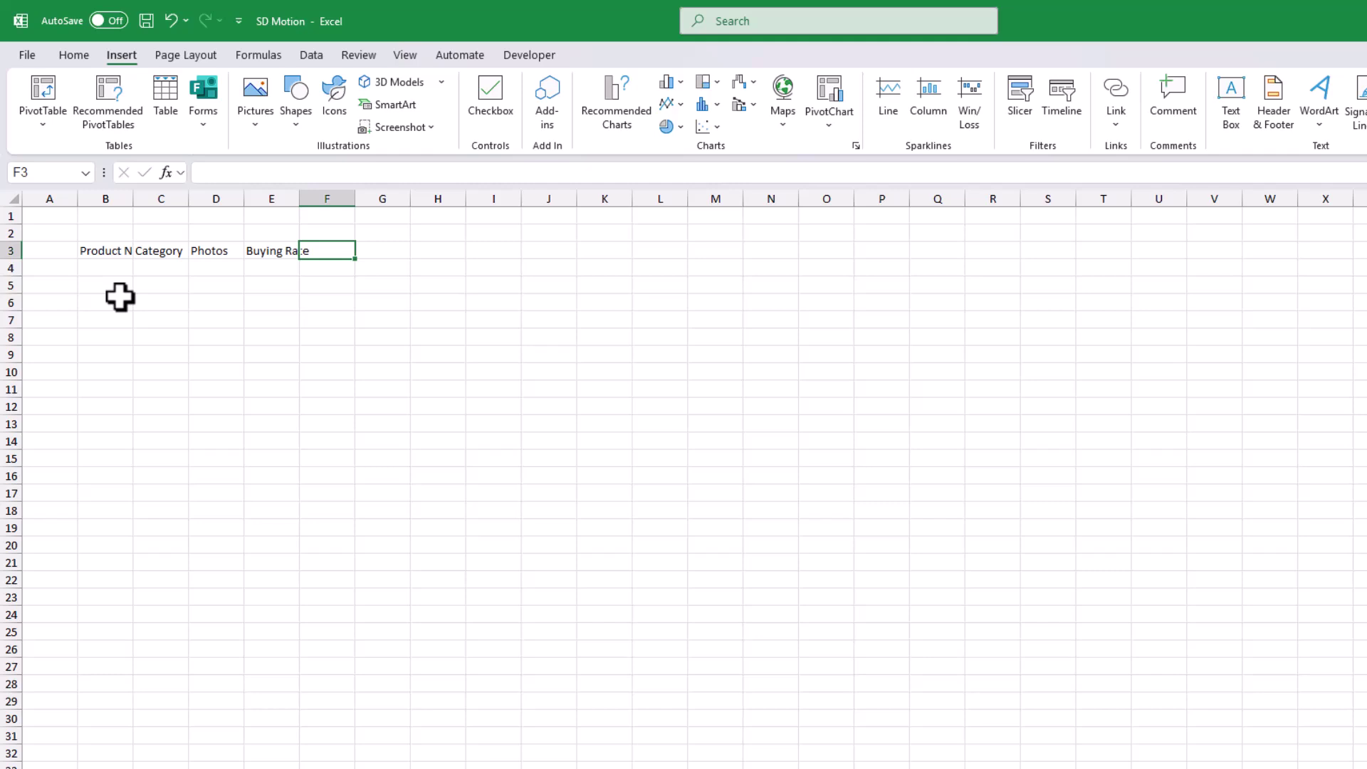
pyautogui.write('Selling rate')
pyautogui.press('Tab')
pyautogui.write('Current Stock')
pyautogui.press('Tab')
pyautogui.write('Safety Stock')
pyautogui.press('Tab')
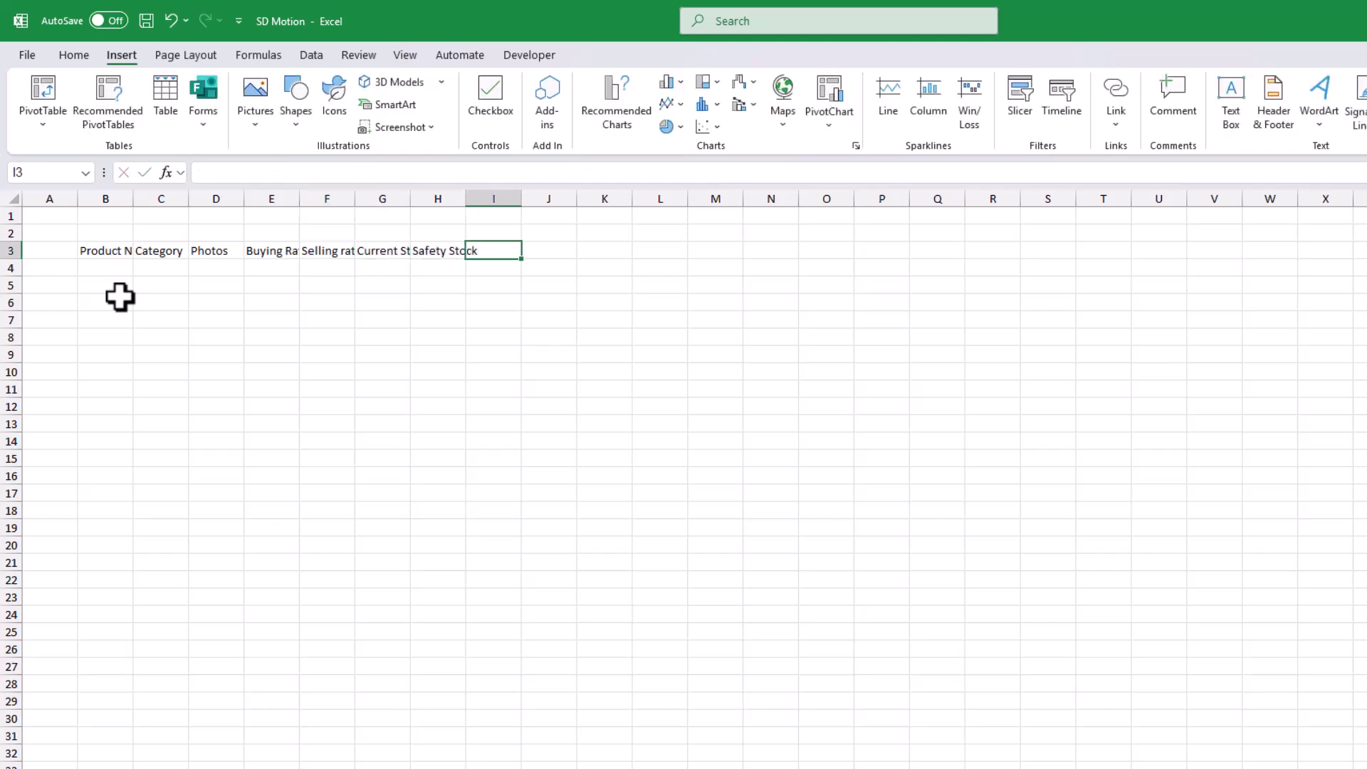
pyautogui.write('Total Inventory Value')
pyautogui.click(323, 427)
# Step: Widen all columns and enter Orange juice with category Fruit Jiuce in row 4
pyautogui.click(14, 198)
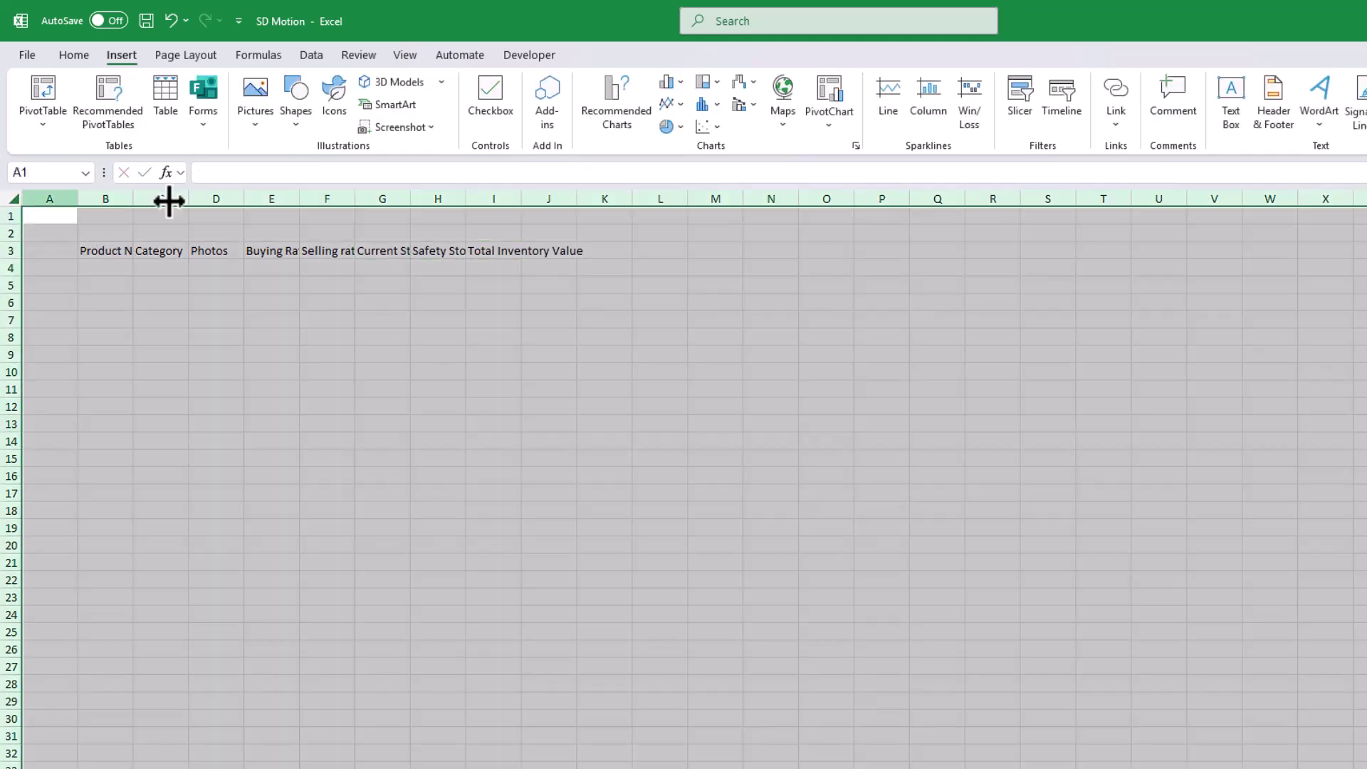
pyautogui.moveTo(886, 193); pyautogui.dragTo(1167, 193)
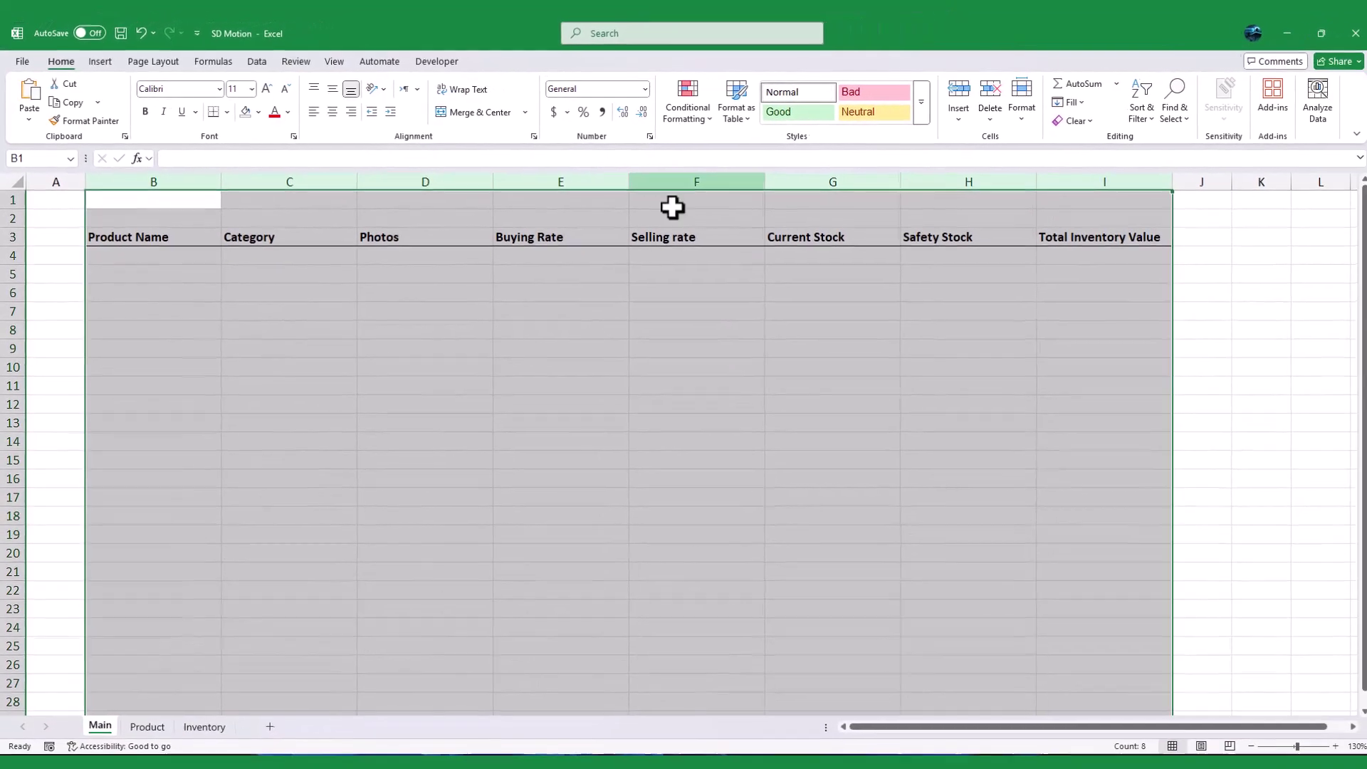
pyautogui.click(502, 311)
pyautogui.click(143, 254)
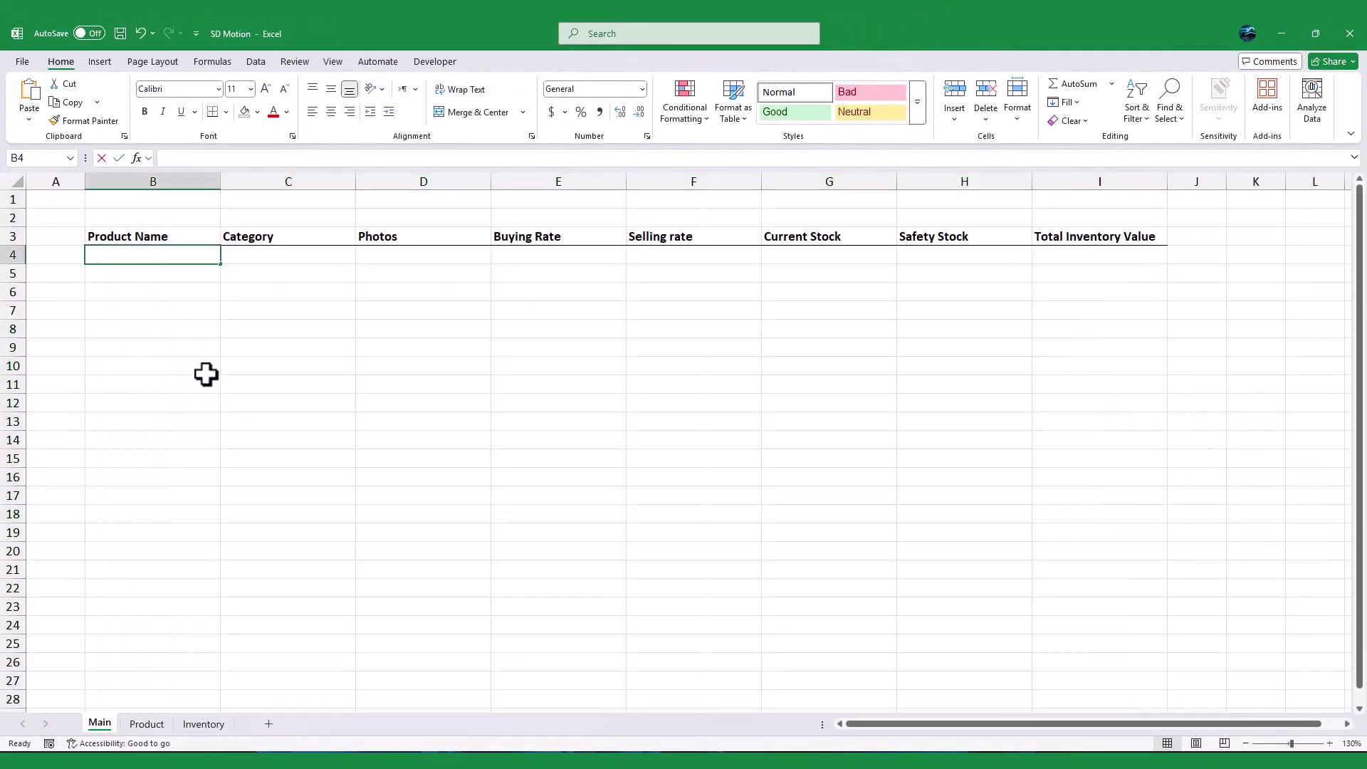
pyautogui.write('Orange juice')
pyautogui.press('Tab')
pyautogui.write('Juice')
pyautogui.press('Tab')
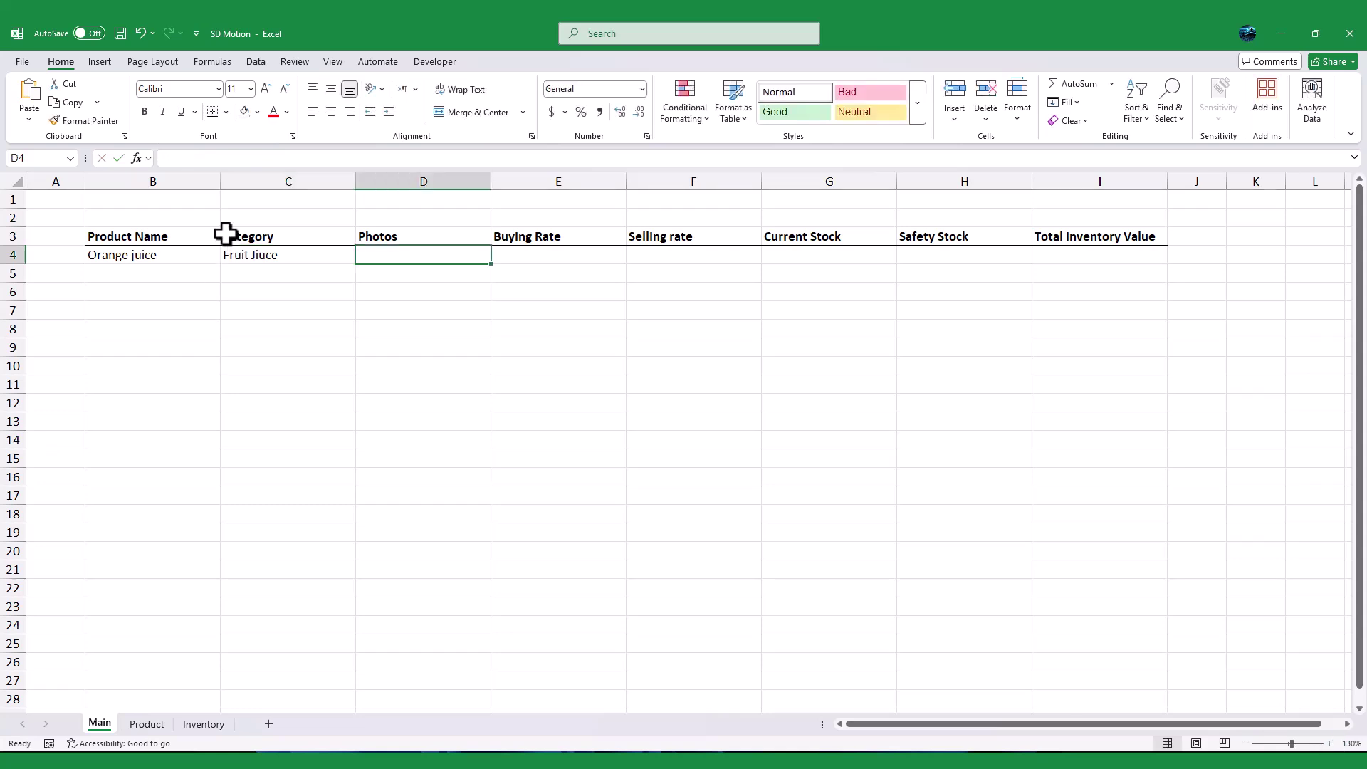
# Step: Place the Orangejuice picture from this device into cell D4
pyautogui.click(100, 63)
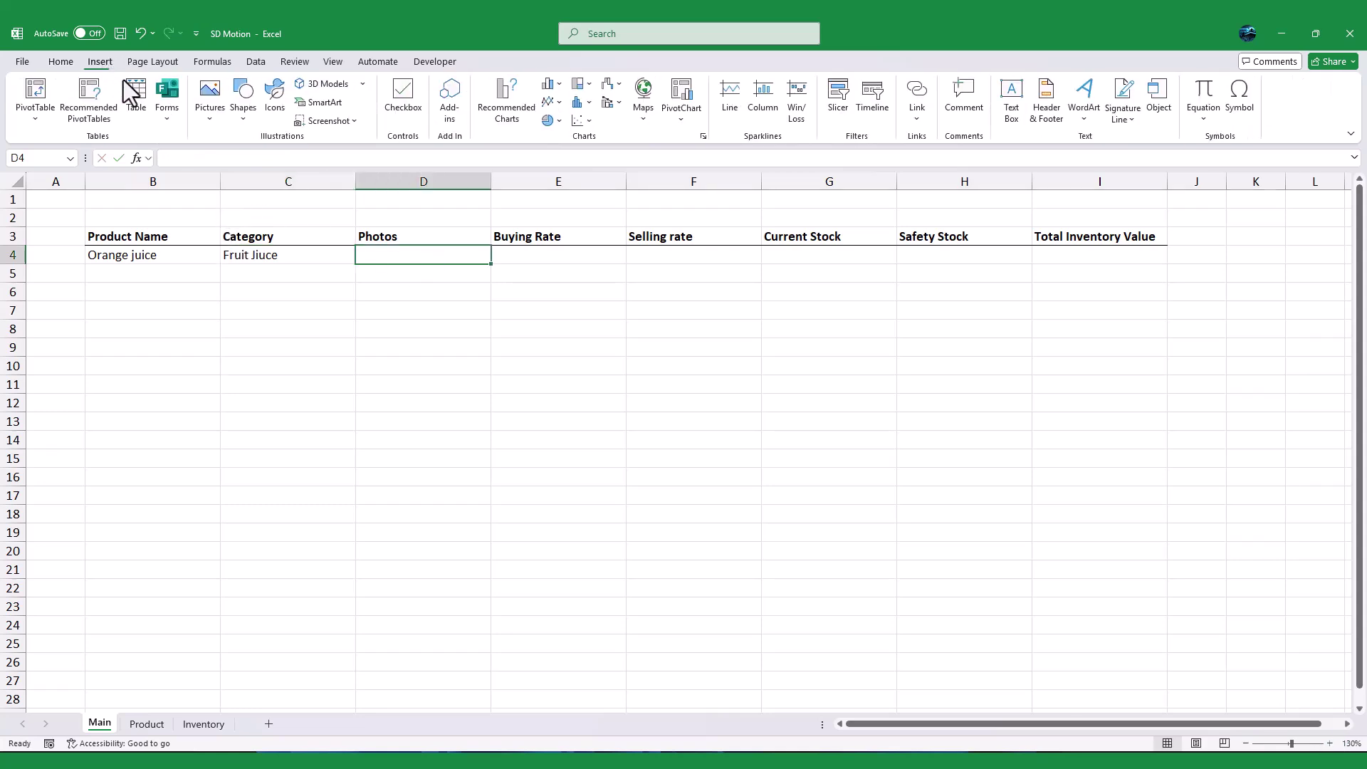
pyautogui.click(221, 116)
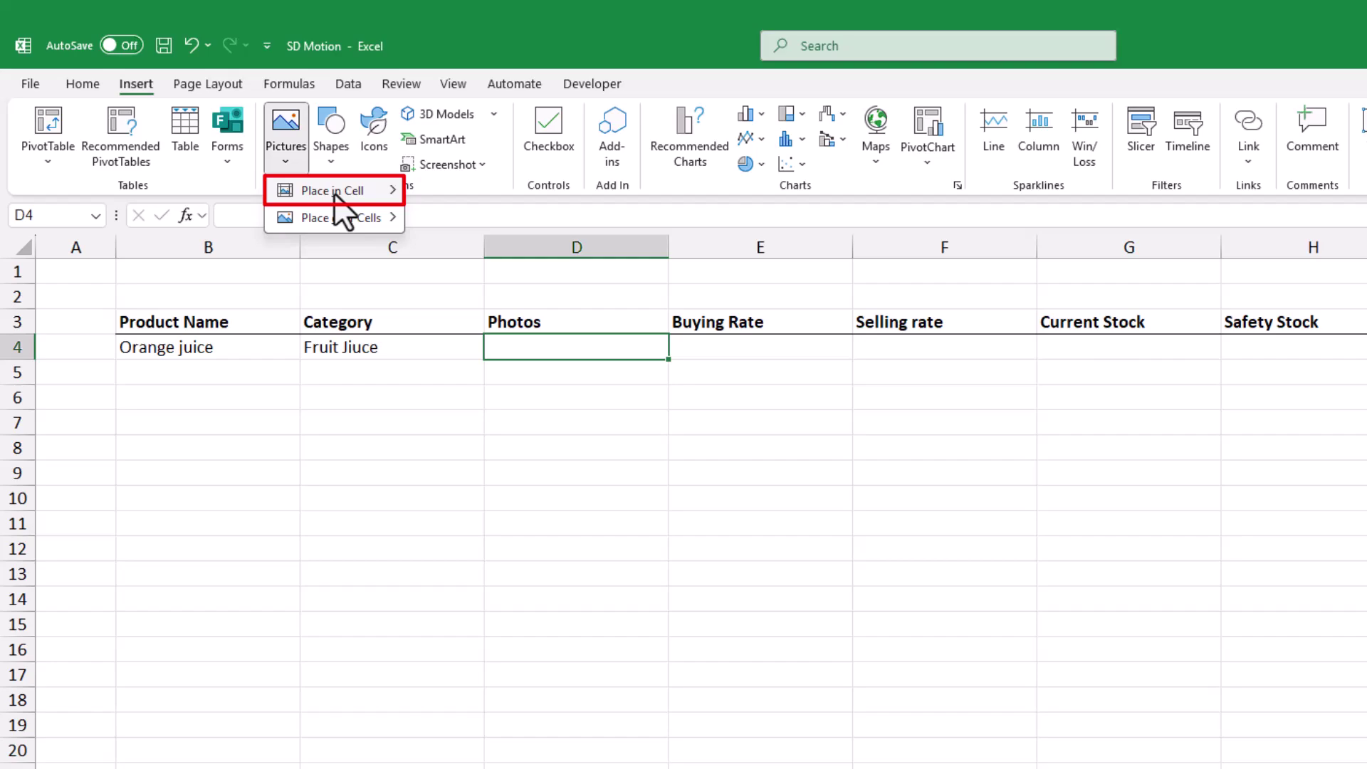
pyautogui.moveTo(245, 141)
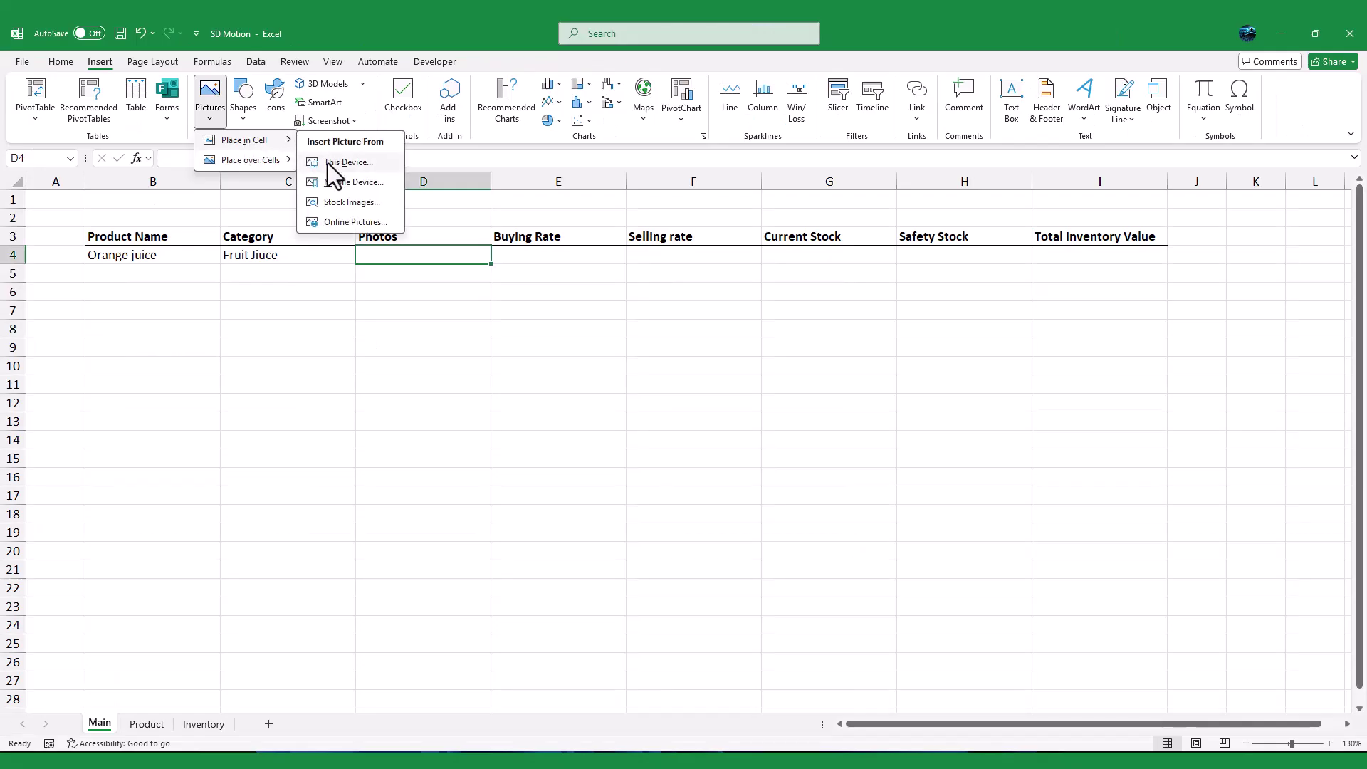
pyautogui.click(329, 162)
pyautogui.click(453, 203)
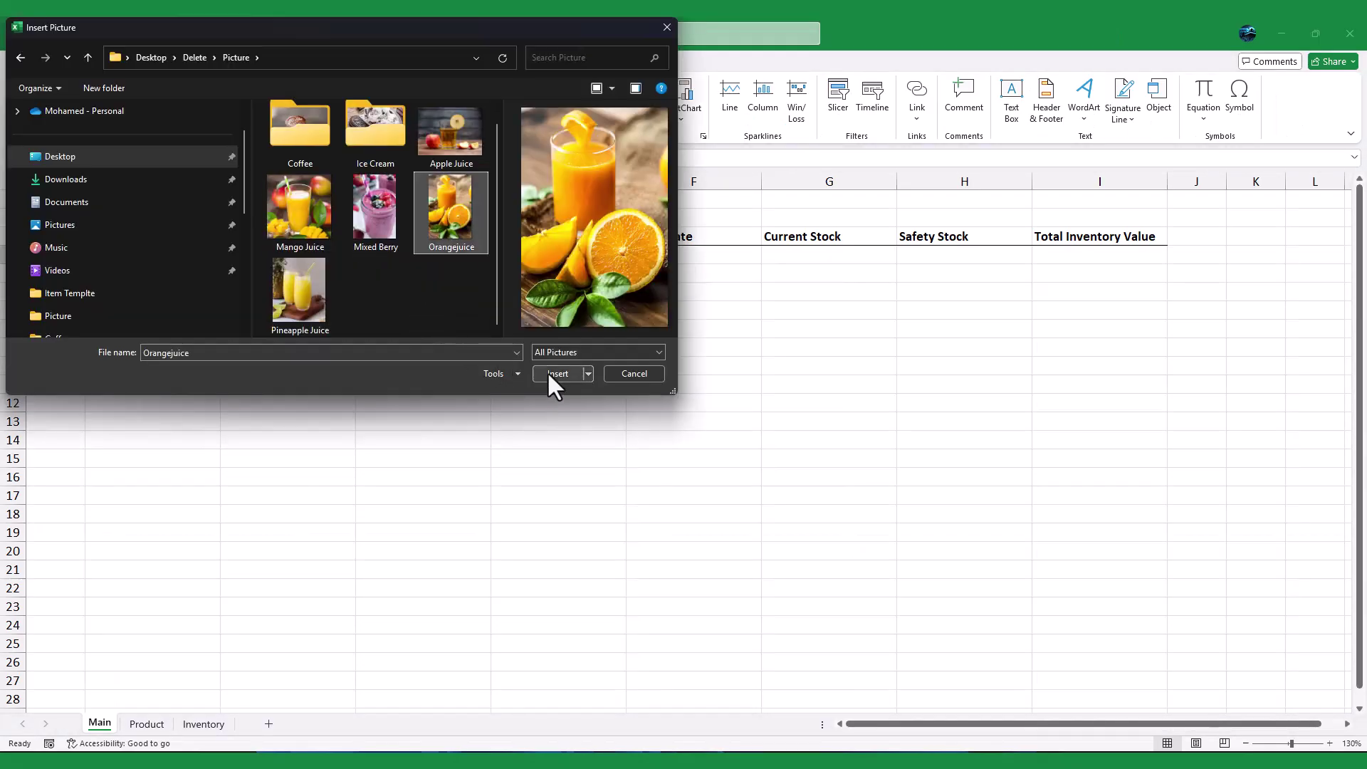
pyautogui.click(550, 374)
# Step: Make row 4 taller and centre the photo in D4
pyautogui.moveTo(25, 264); pyautogui.dragTo(38, 338)
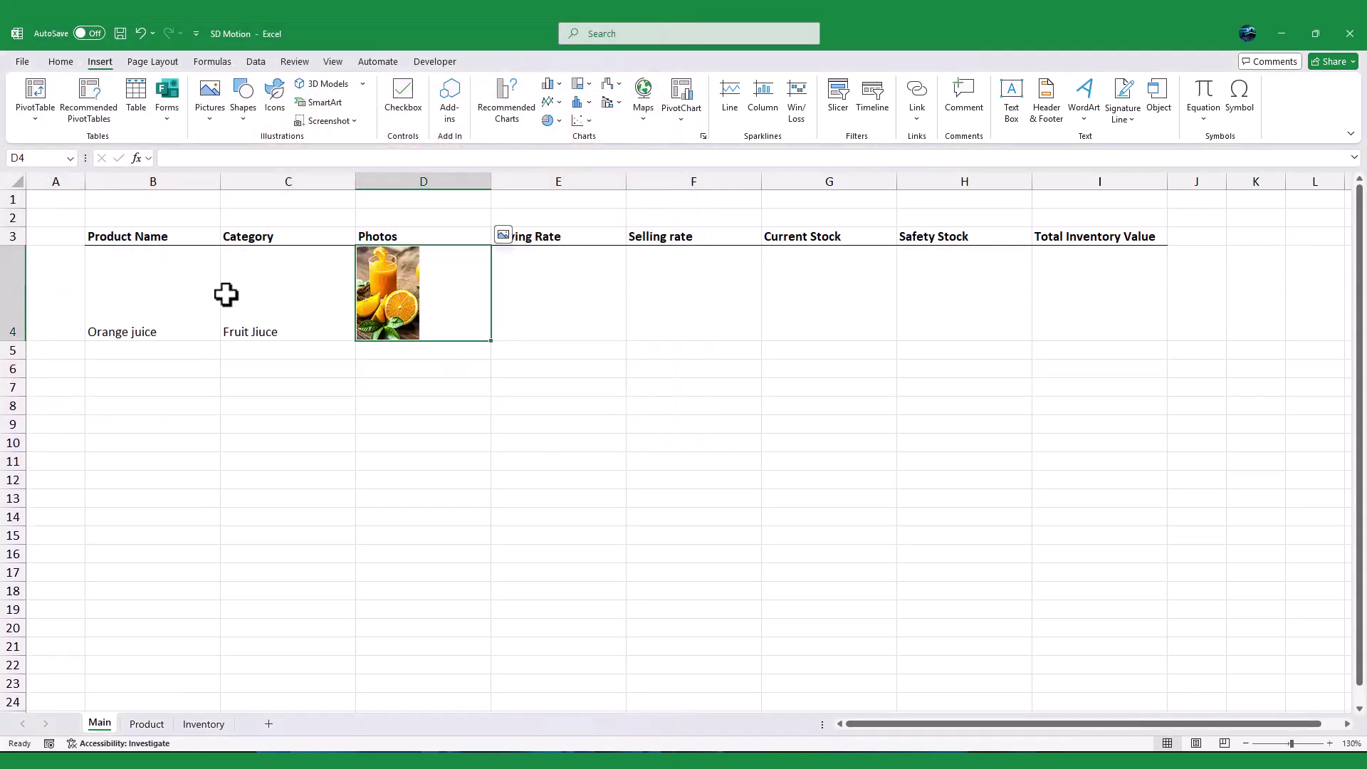
pyautogui.click(59, 64)
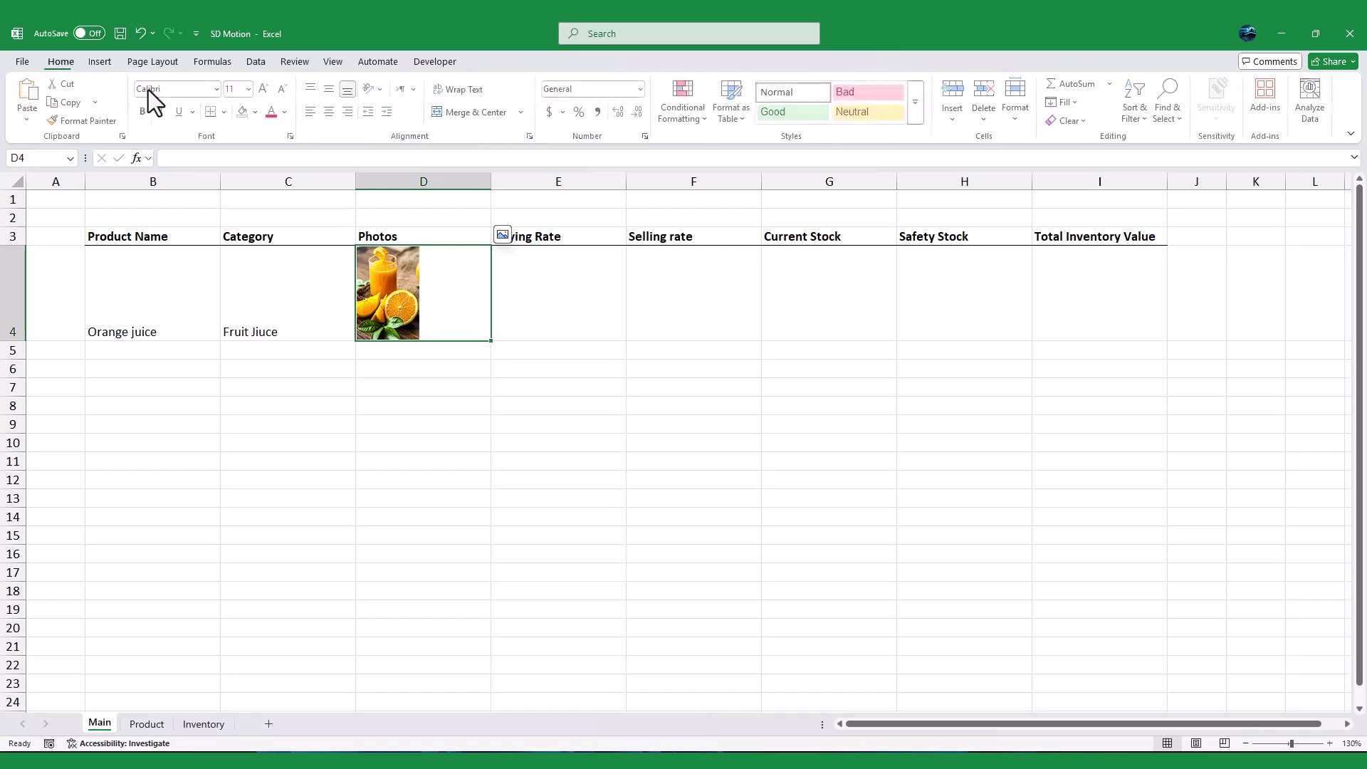
pyautogui.click(332, 112)
pyautogui.click(552, 280)
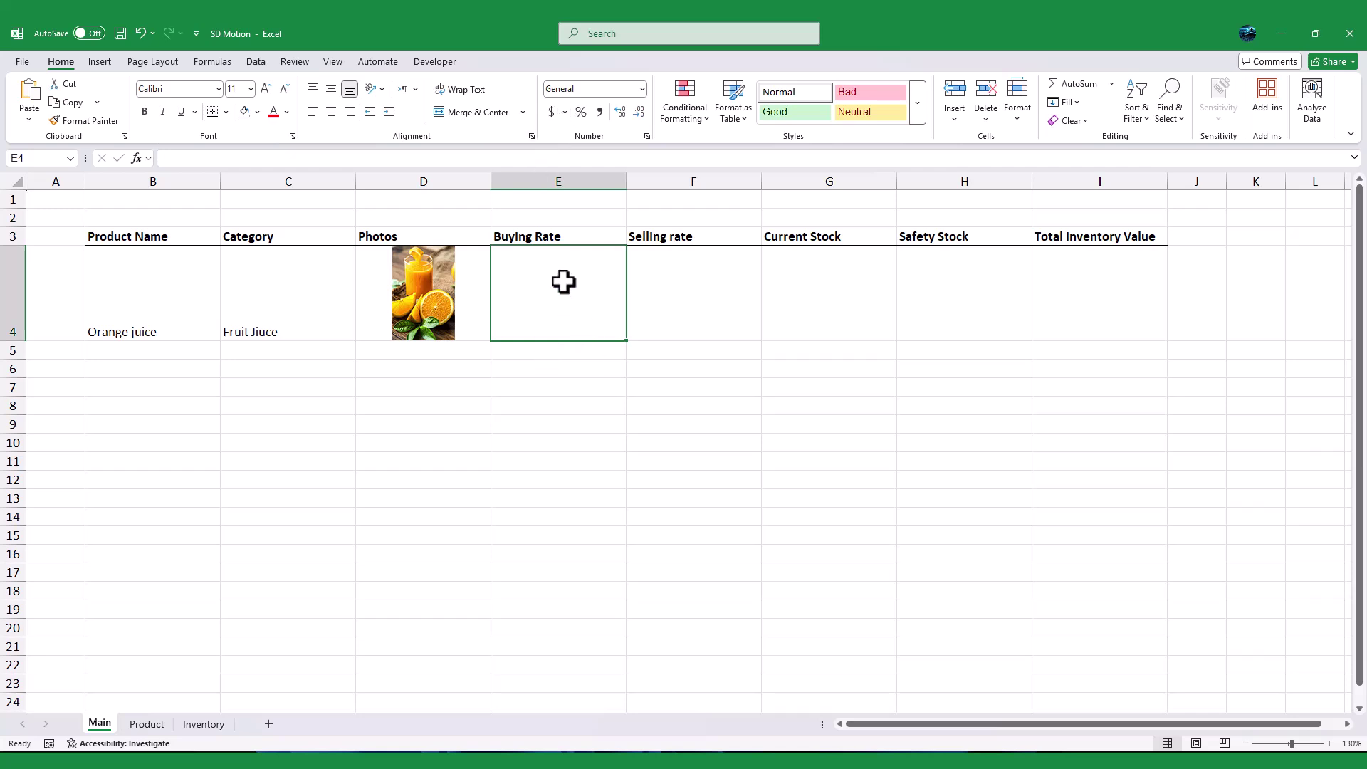
# Step: Format the buying and selling rate cells as accounting and enter both rates
pyautogui.moveTo(563, 281); pyautogui.dragTo(664, 287)
pyautogui.click(552, 113)
pyautogui.click(539, 295)
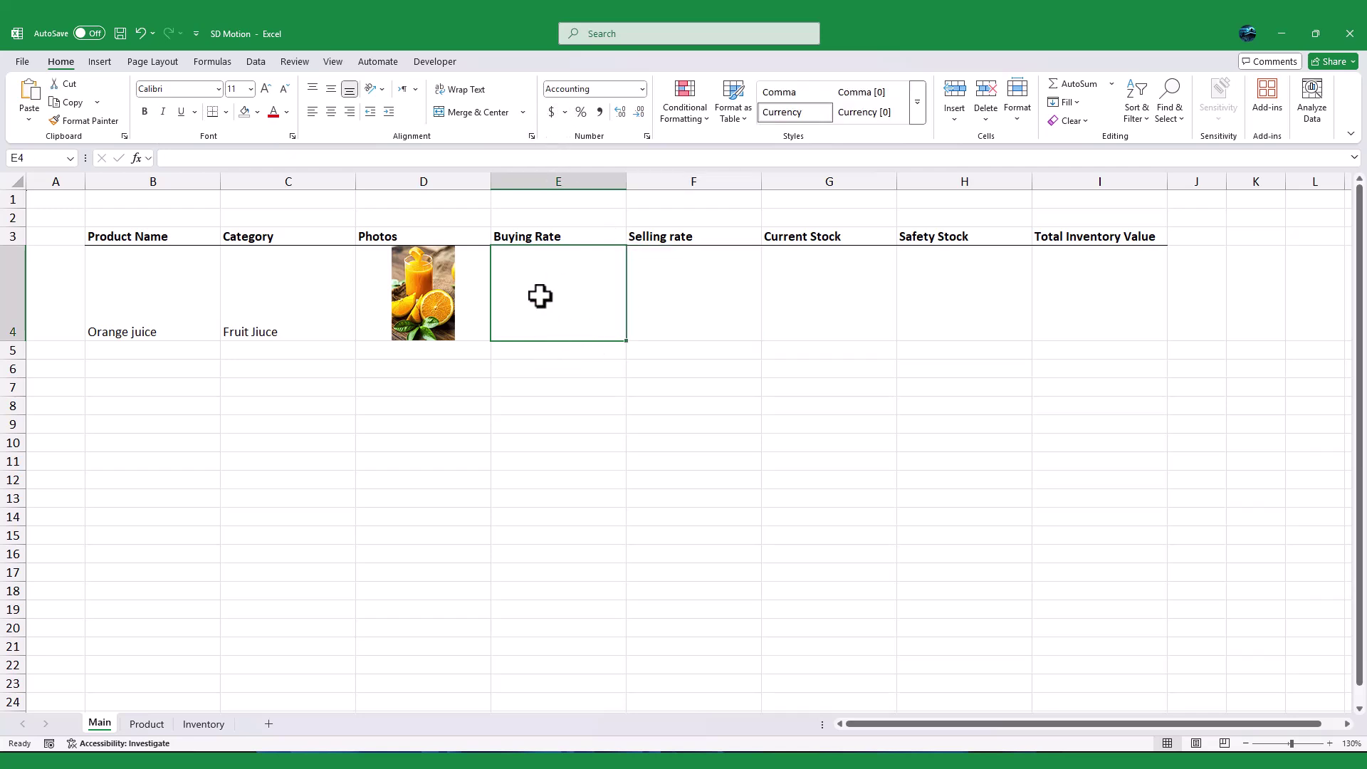
pyautogui.write('5')
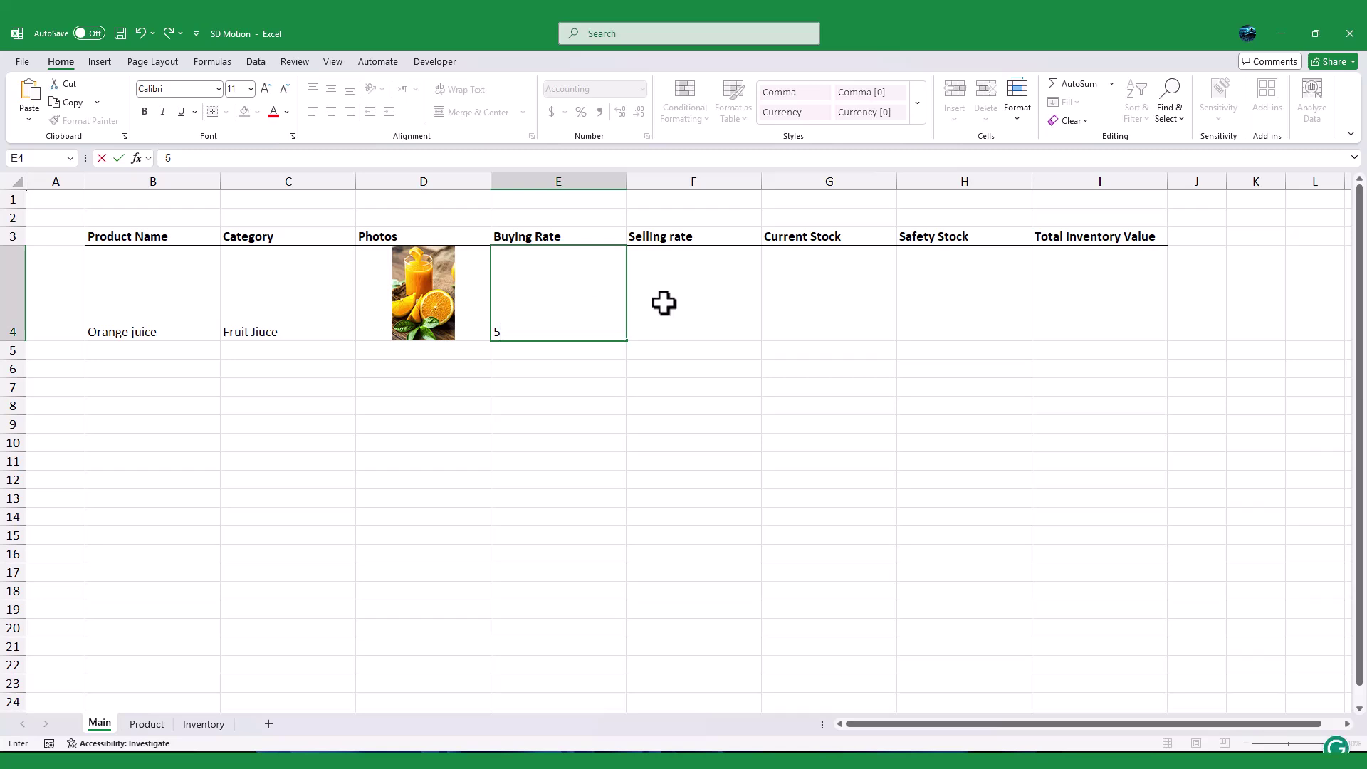
pyautogui.click(664, 303)
pyautogui.write('7.5')
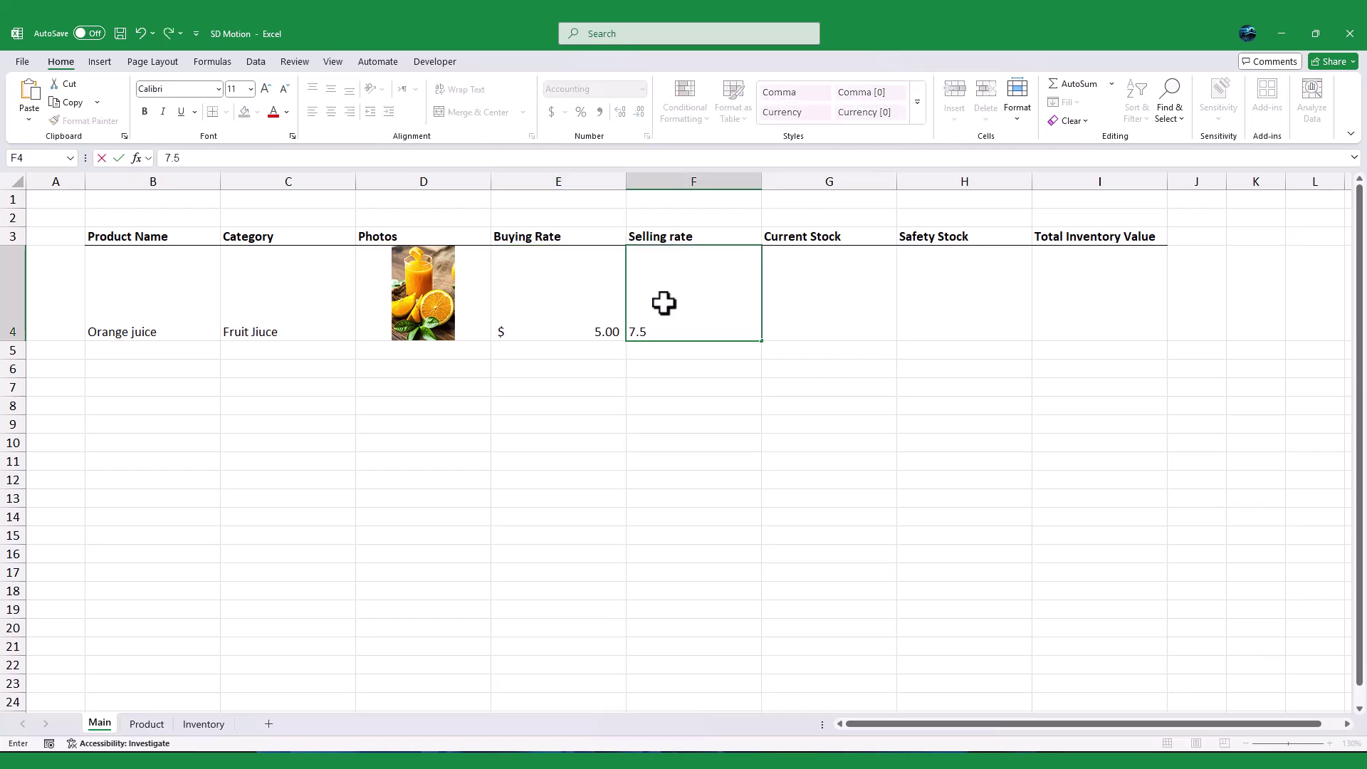
pyautogui.click(835, 340)
# Step: Enter safety stock 50 and middle-align the orange juice row
pyautogui.click(941, 325)
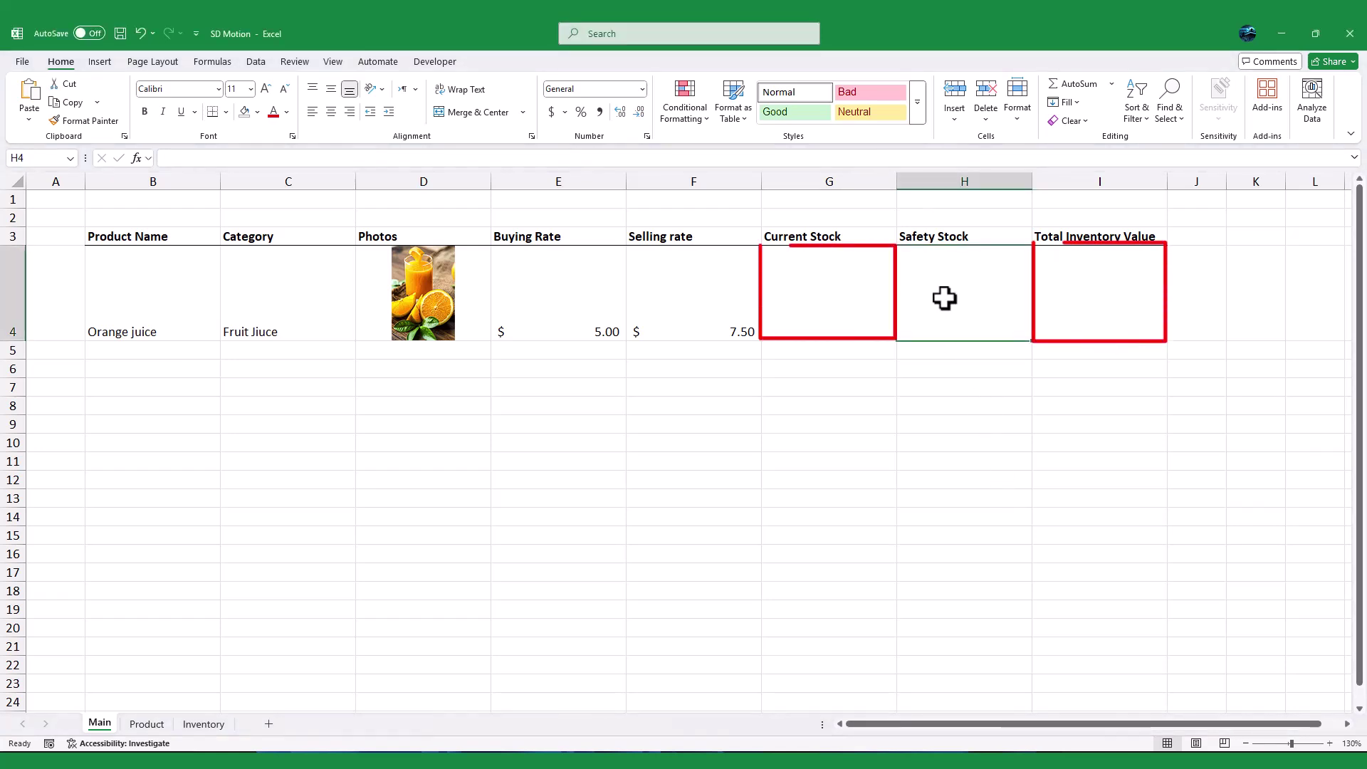
pyautogui.write('50')
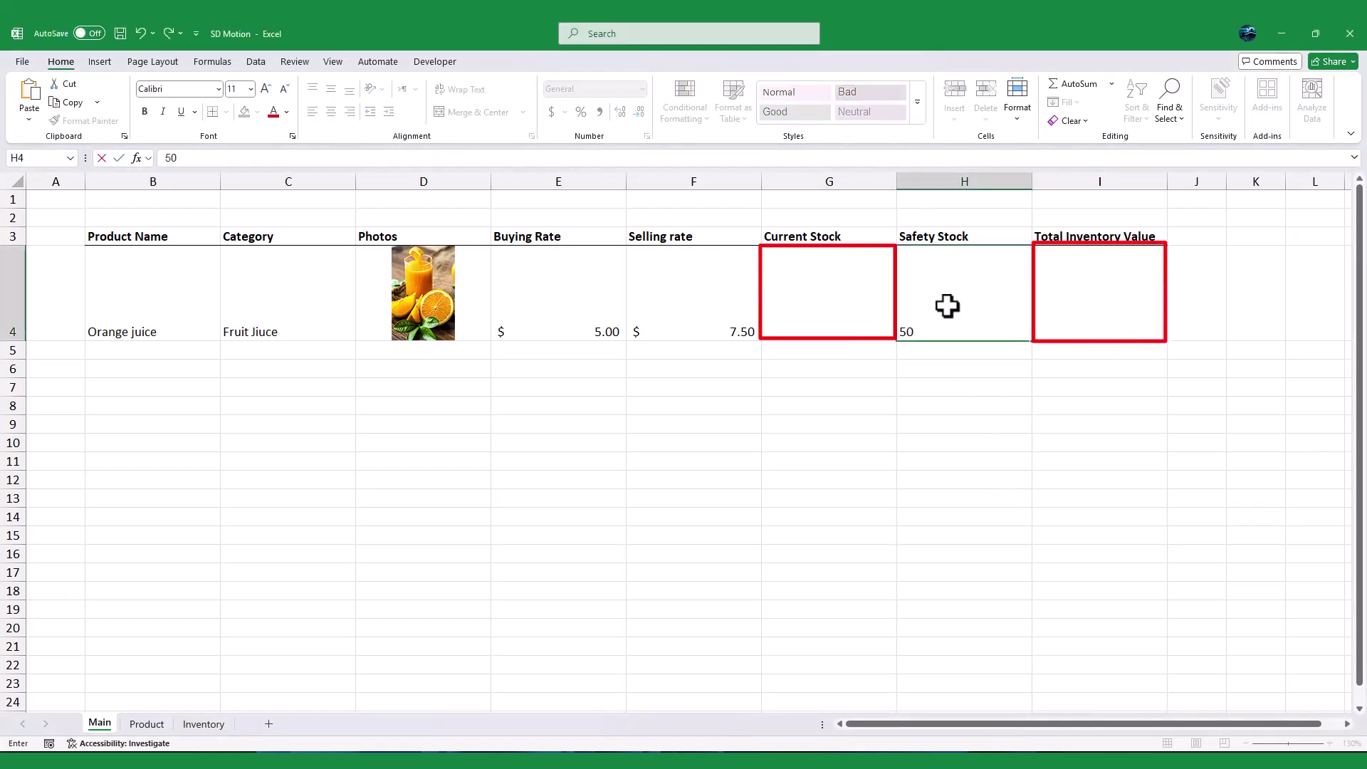
pyautogui.press('Tab')
pyautogui.click(15, 308)
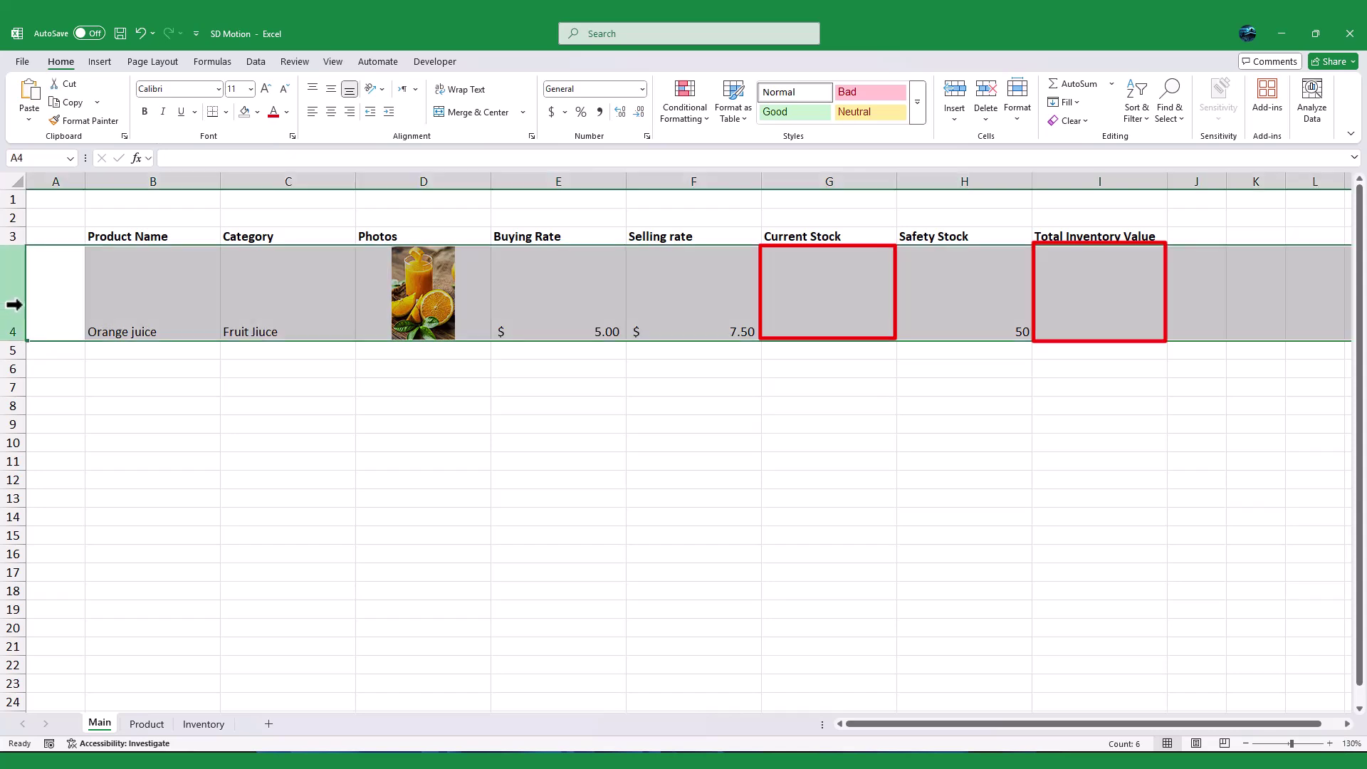
pyautogui.click(331, 89)
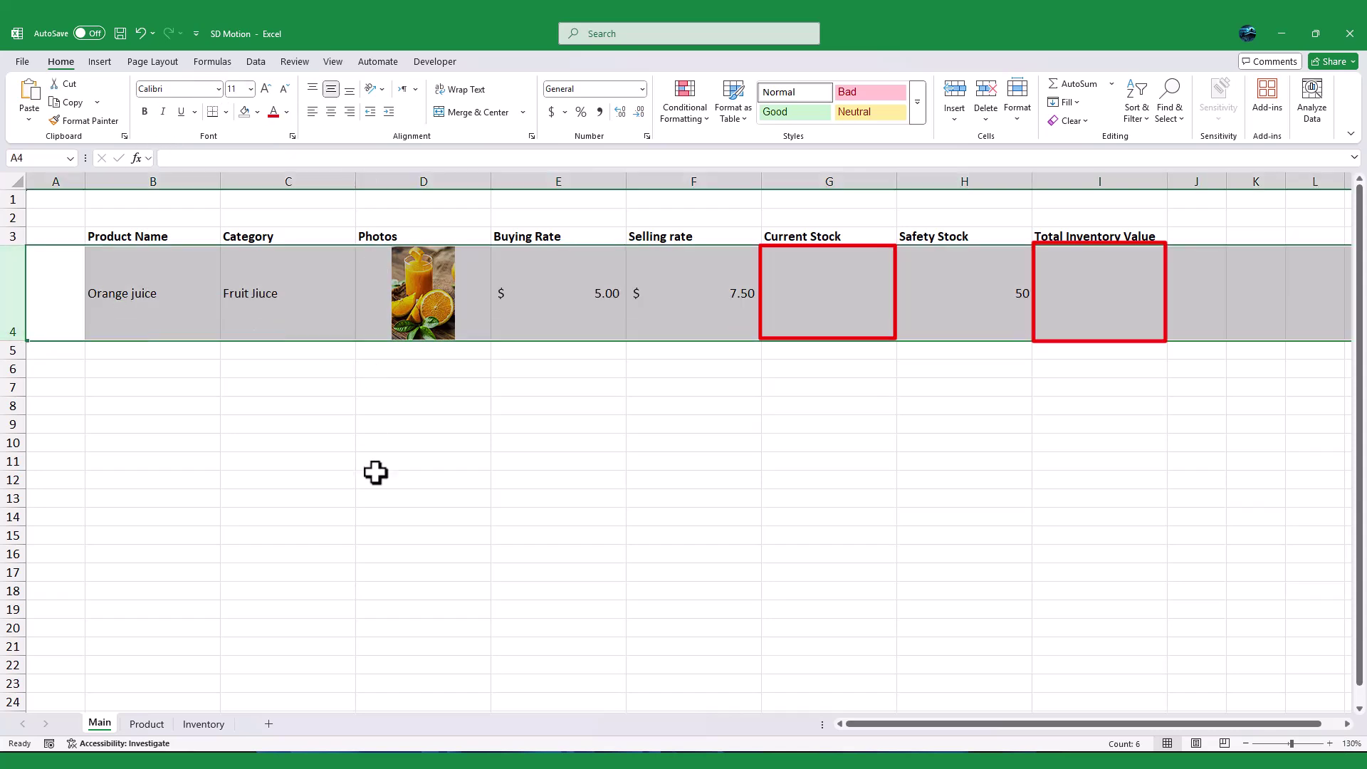
pyautogui.click(376, 477)
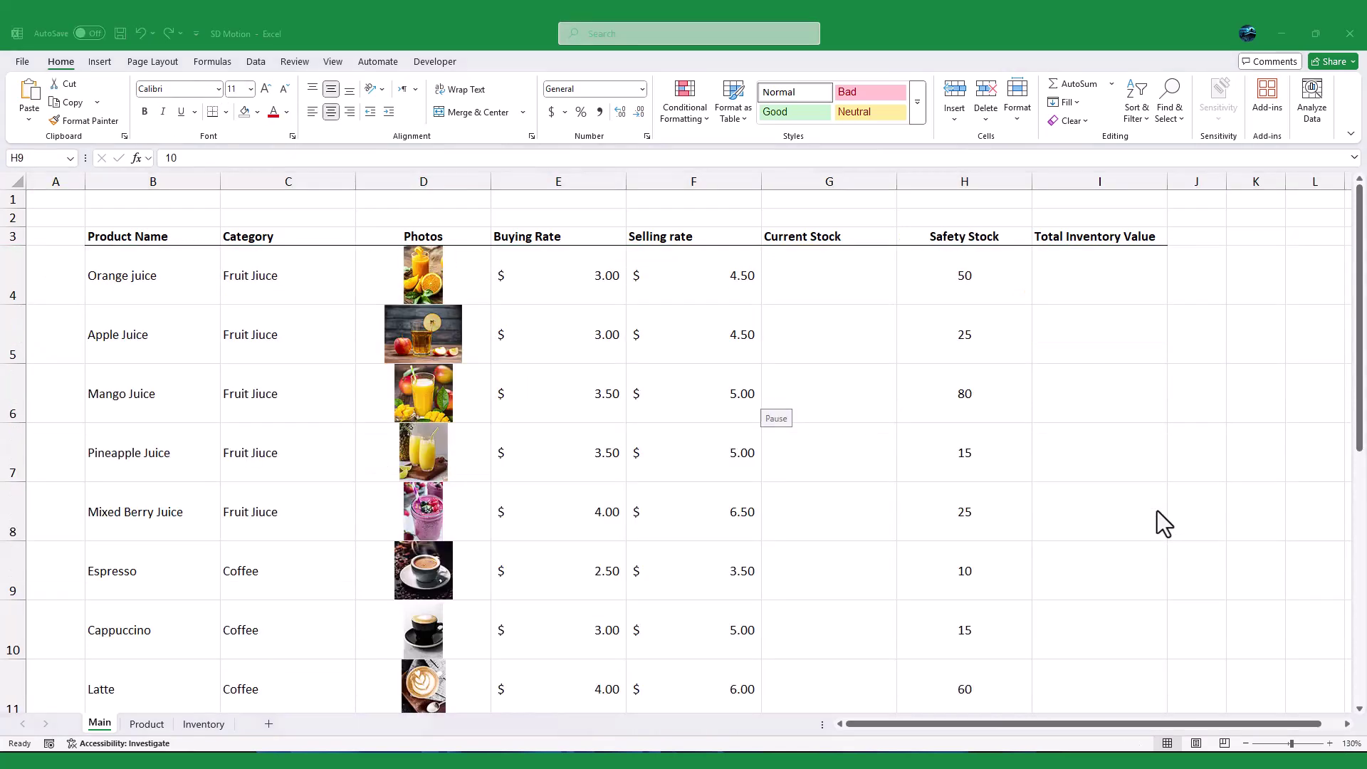
# Step: Convert the product list B3:I18 into an Excel table
pyautogui.click(112, 237)
pyautogui.scroll(-4, 1098, 522)
pyautogui.keyDown('shift'); pyautogui.click(1096, 433); pyautogui.keyUp('shift')
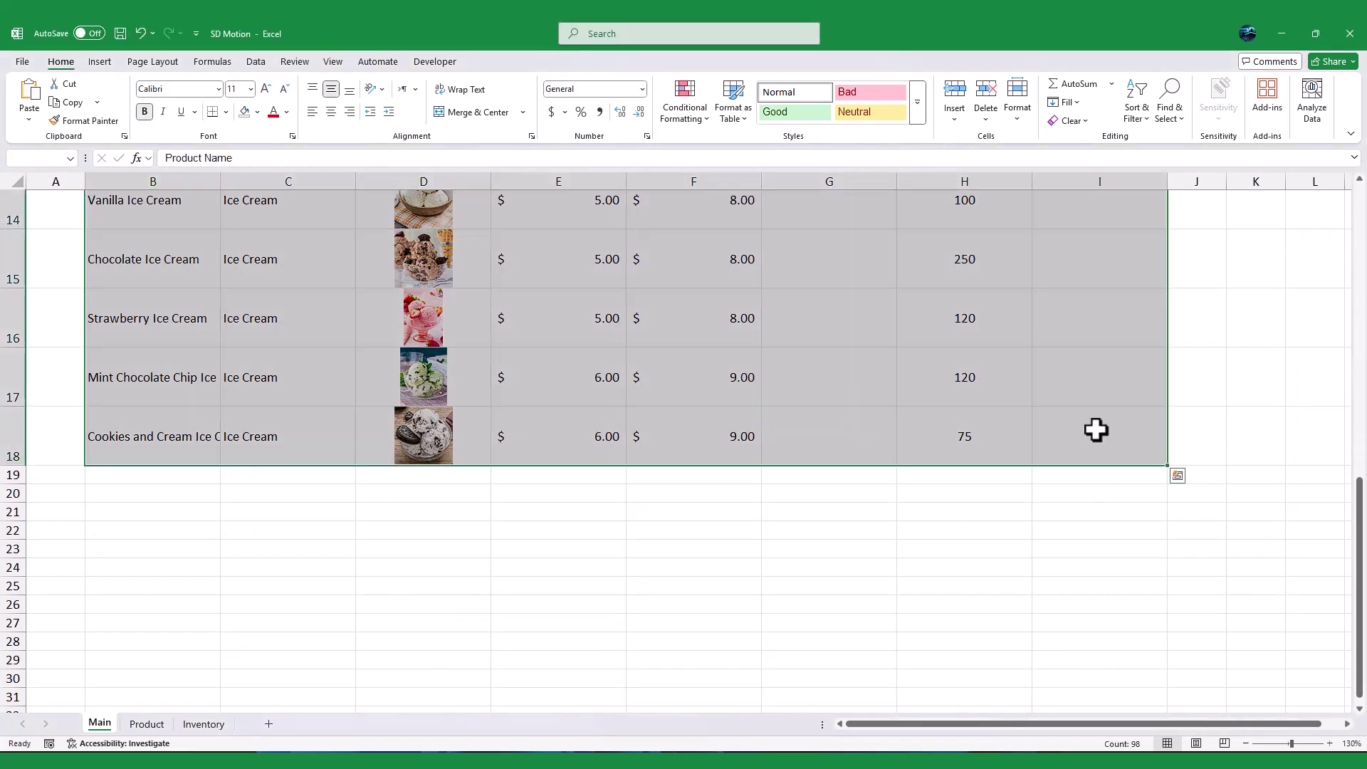
pyautogui.hotkey('ctrl', 't')
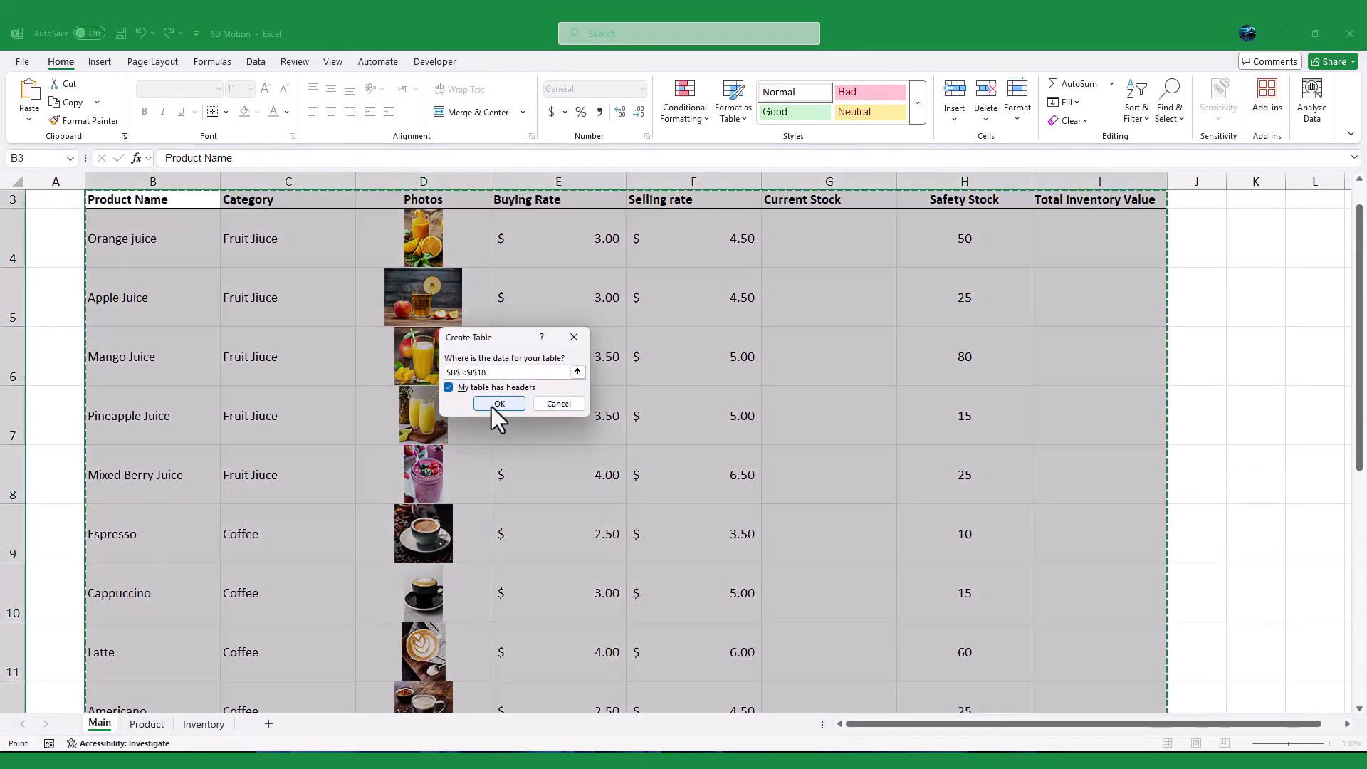
pyautogui.click(494, 403)
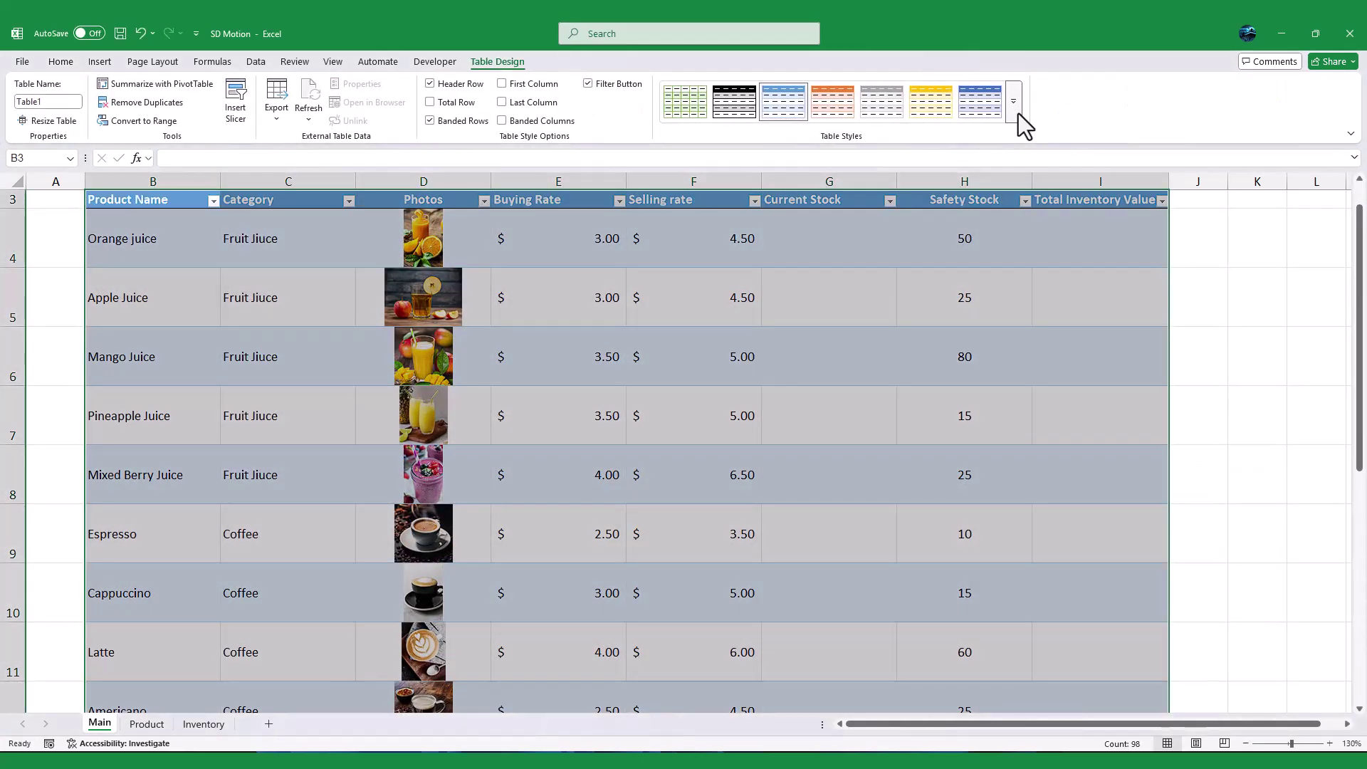
# Step: Apply the None table style and name the table Products
pyautogui.click(1014, 113)
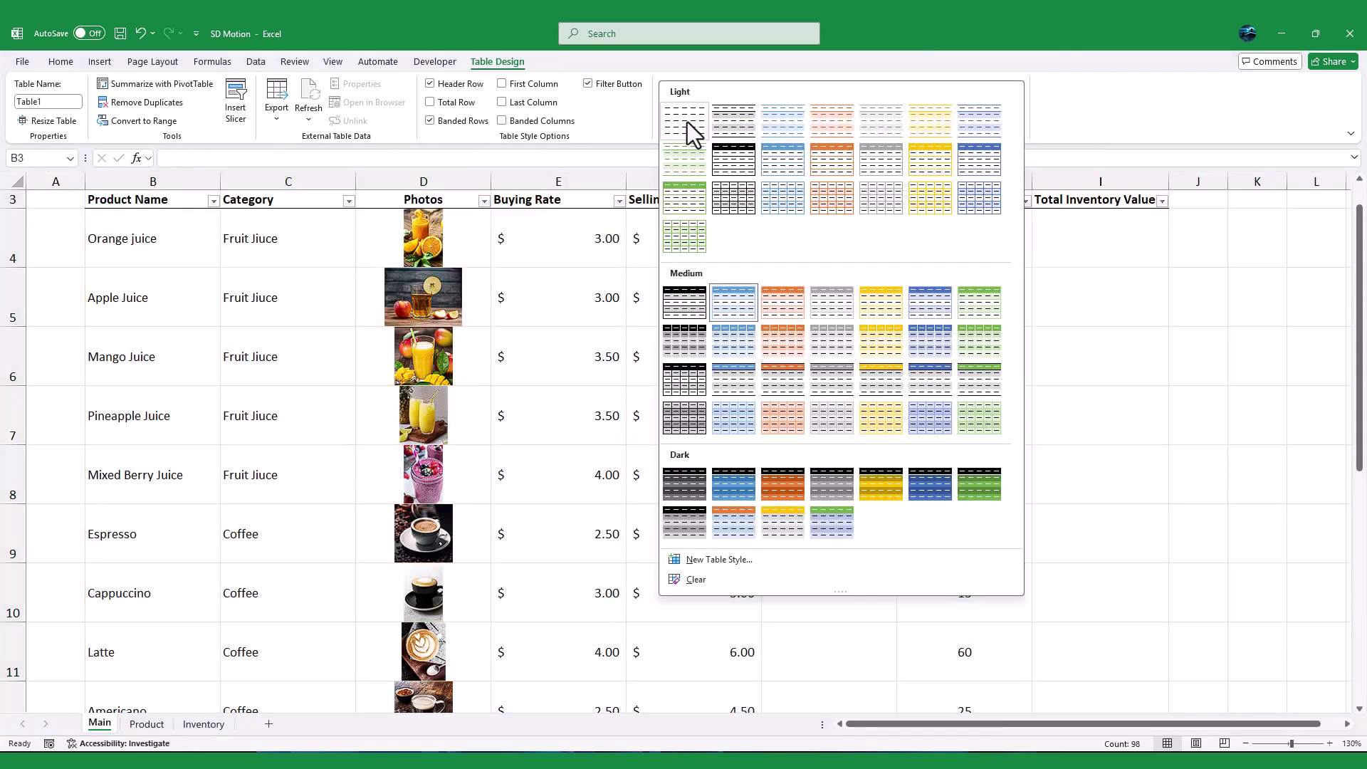
pyautogui.click(687, 123)
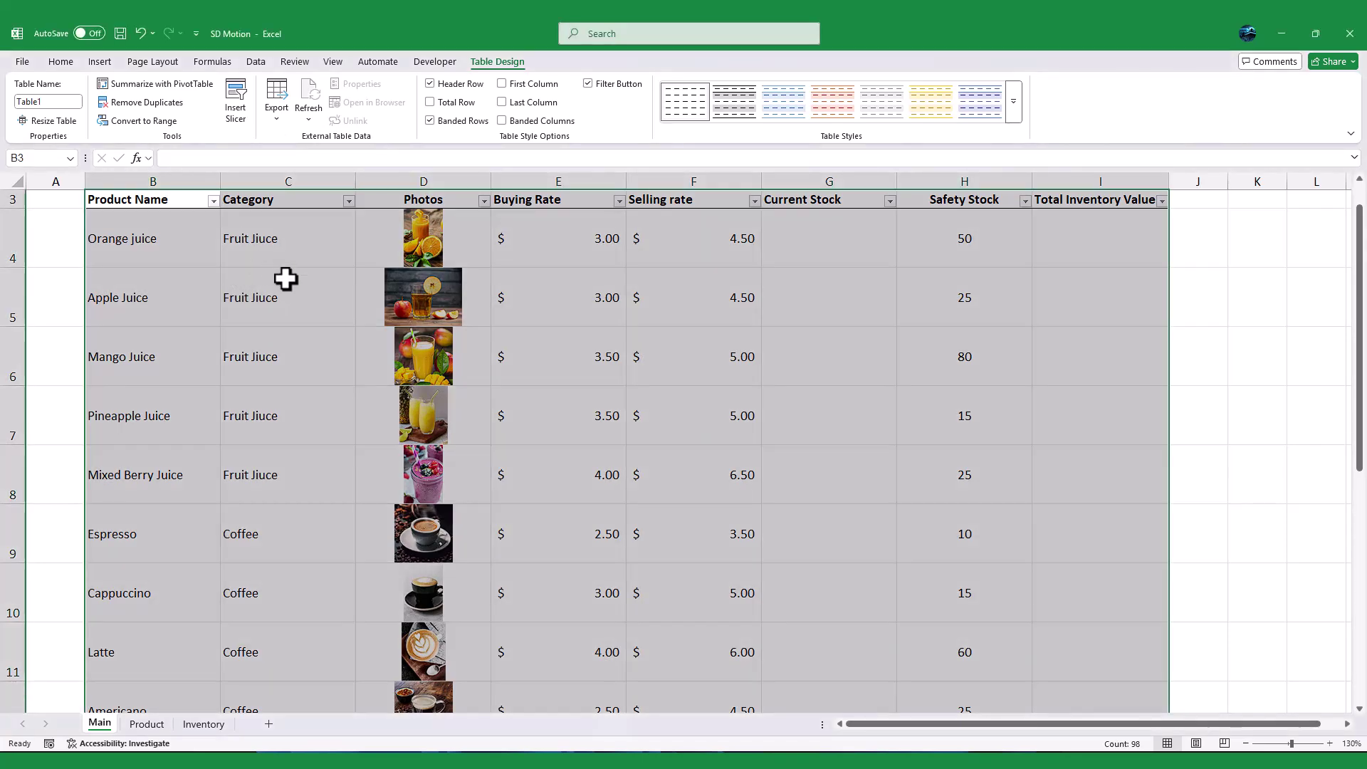
pyautogui.click(278, 276)
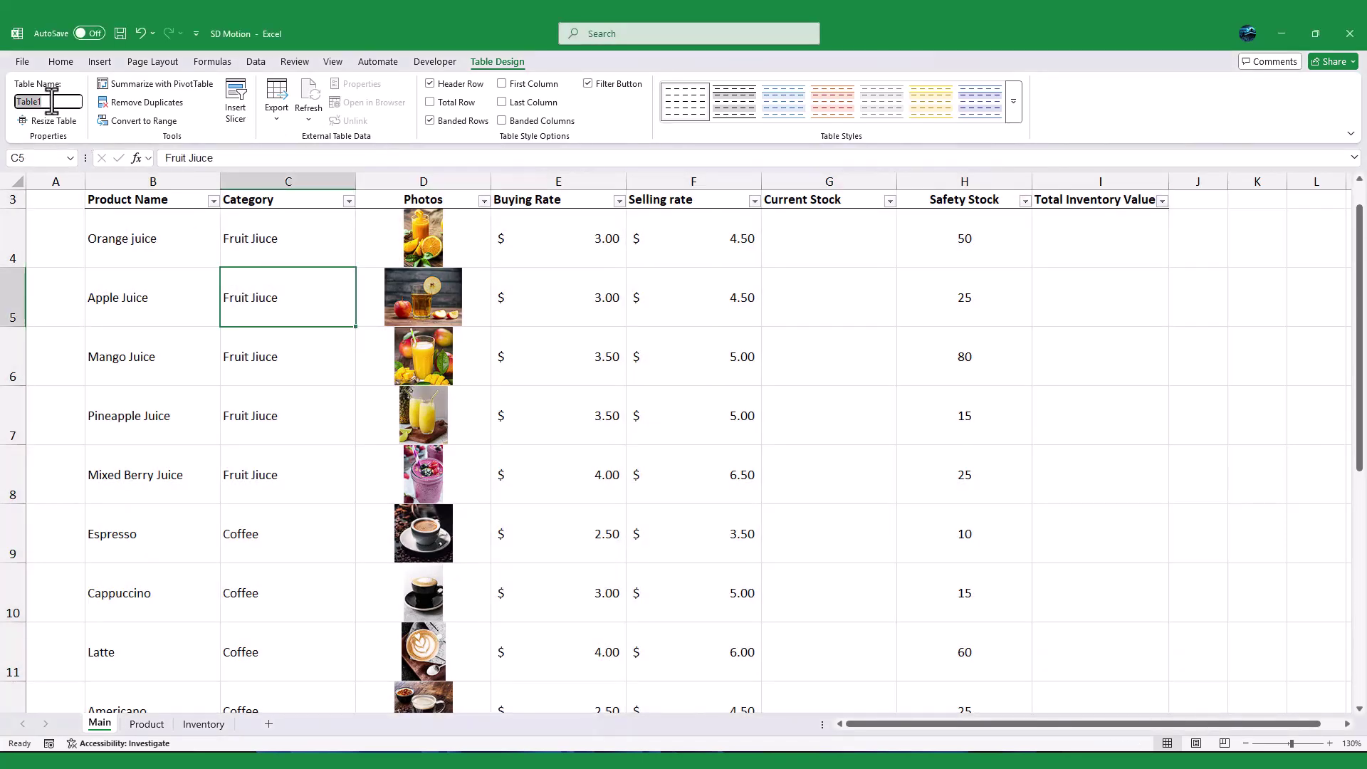
pyautogui.write('Products')
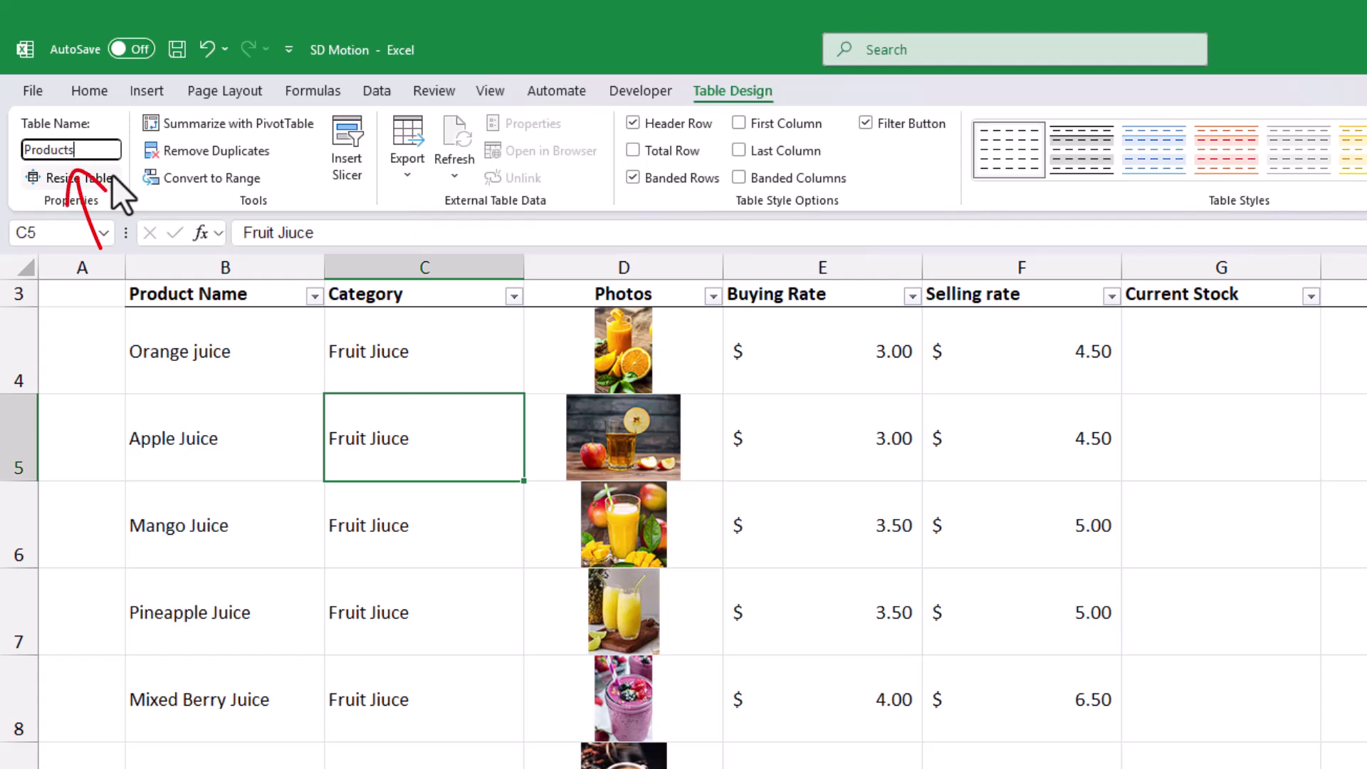
pyautogui.press('Return')
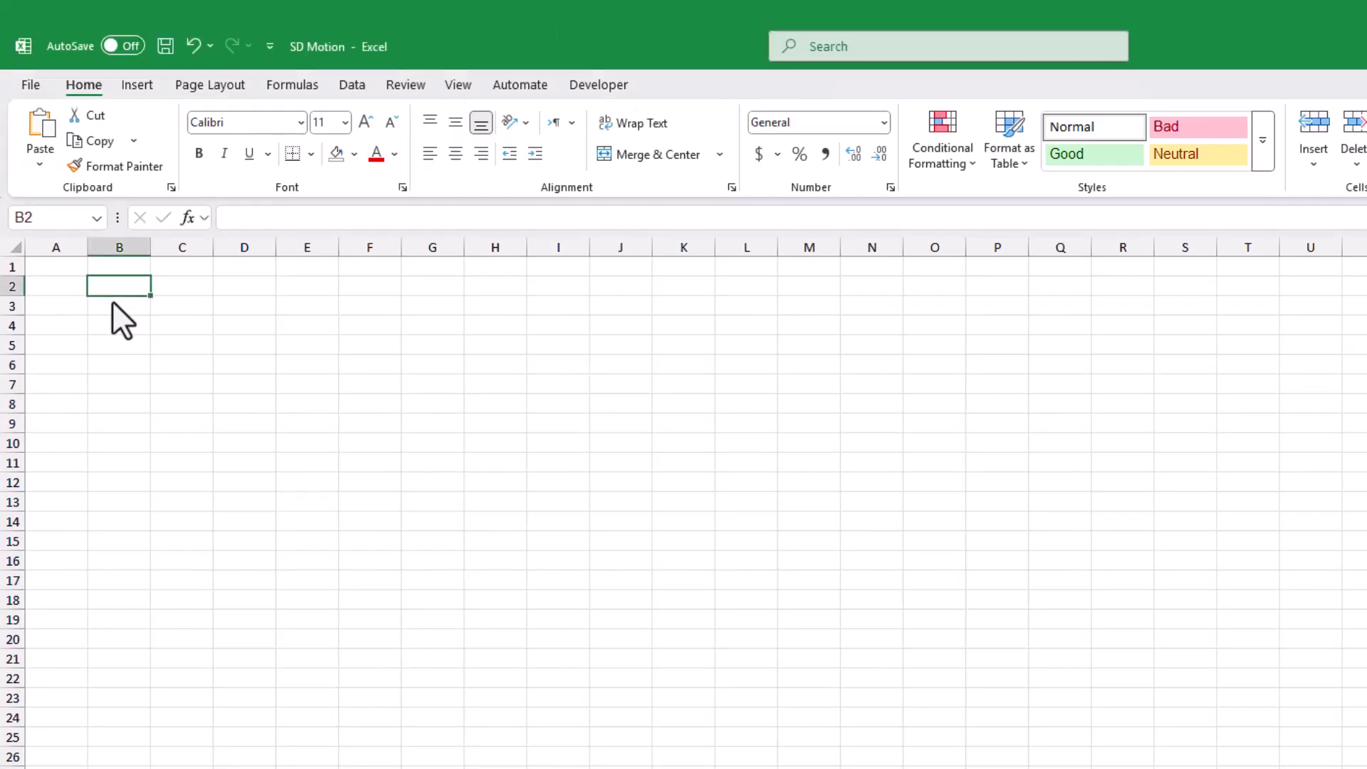
pyautogui.write('SN')
# Step: Enter the bold headers SN through Lump Sum in B2:I2 and widen their columns
pyautogui.press('Tab')
pyautogui.write('Date')
pyautogui.press('Tab')
pyautogui.write('Category')
pyautogui.press('Tab')
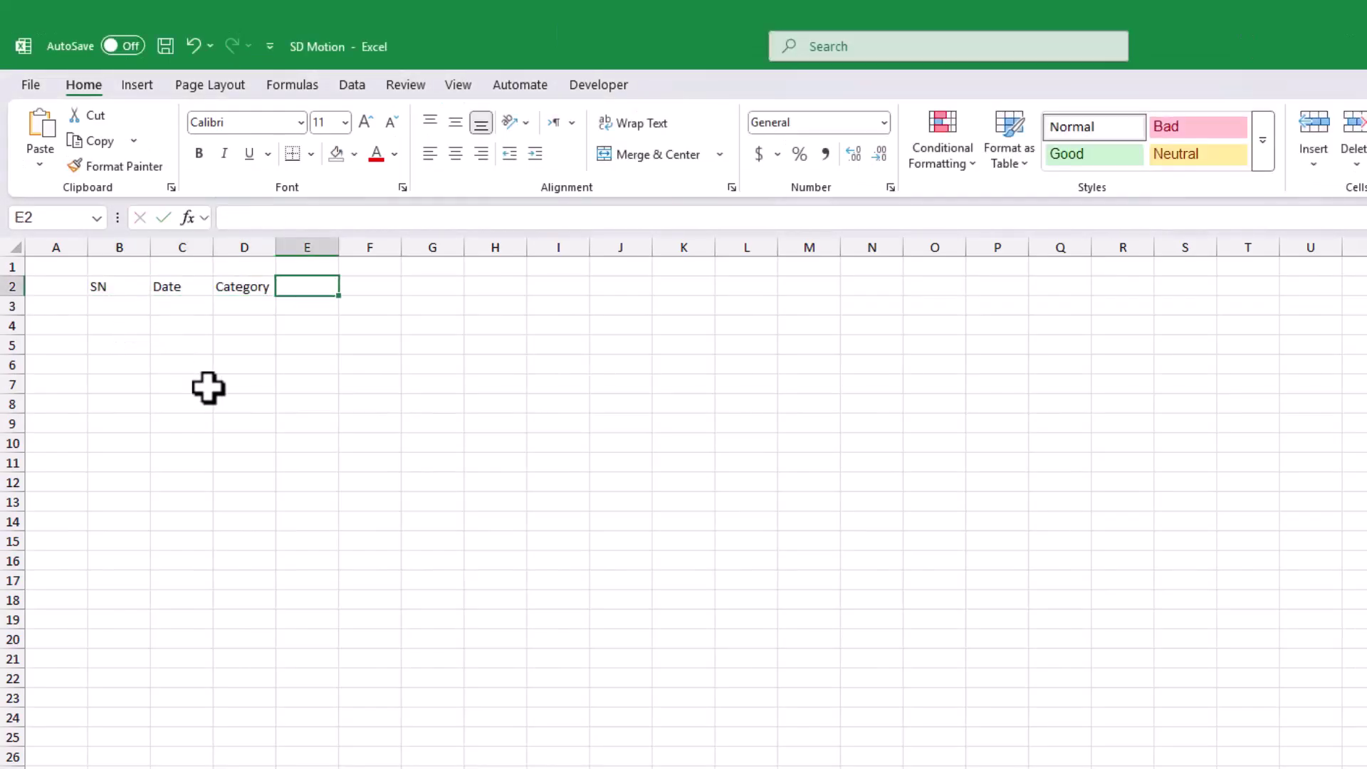
pyautogui.write('Product name')
pyautogui.press('Tab')
pyautogui.write('In and out')
pyautogui.press('Tab')
pyautogui.write('Qty')
pyautogui.press('Tab')
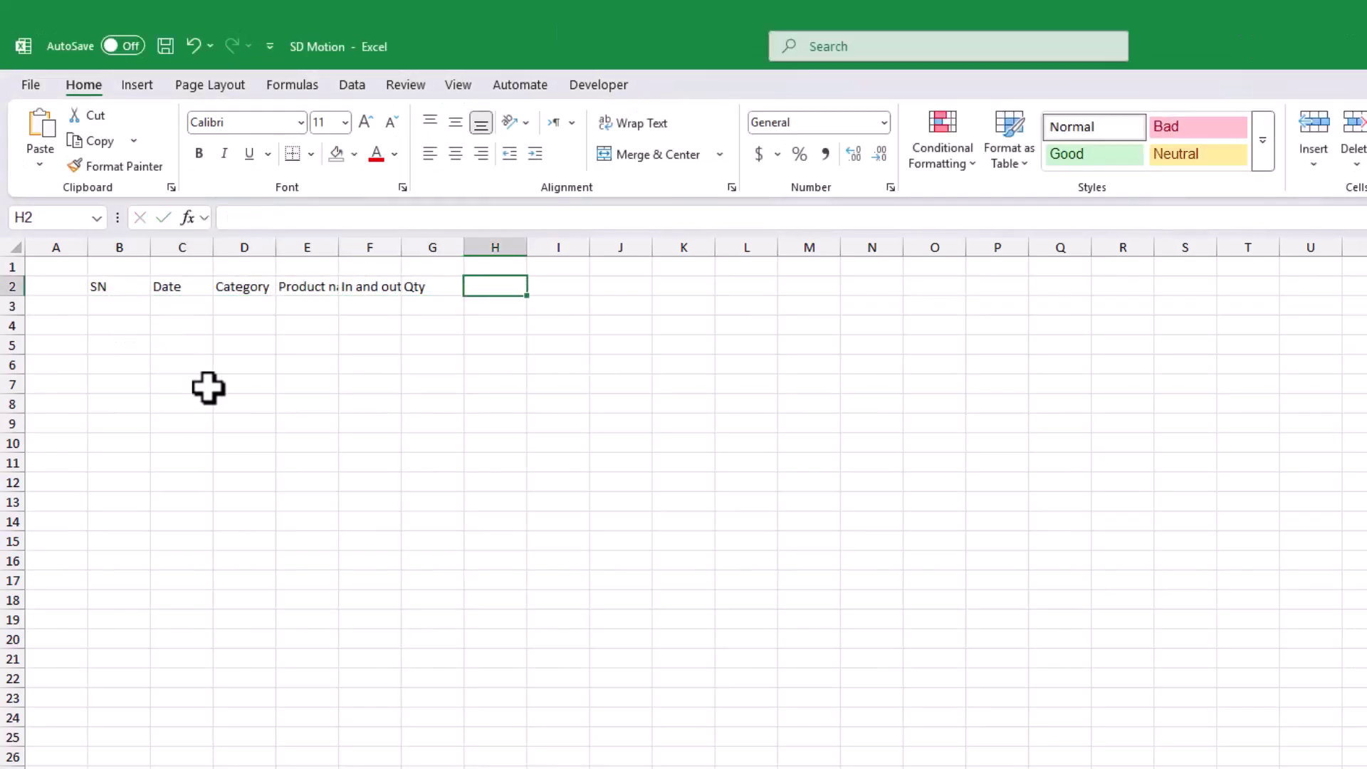
pyautogui.write('Unit price')
pyautogui.press('Tab')
pyautogui.write('Lump Sum')
pyautogui.moveTo(181, 287)
pyautogui.mouseDown()
pyautogui.moveTo(900, 309)
pyautogui.moveTo(958, 290)
pyautogui.mouseUp()
pyautogui.click(200, 155)
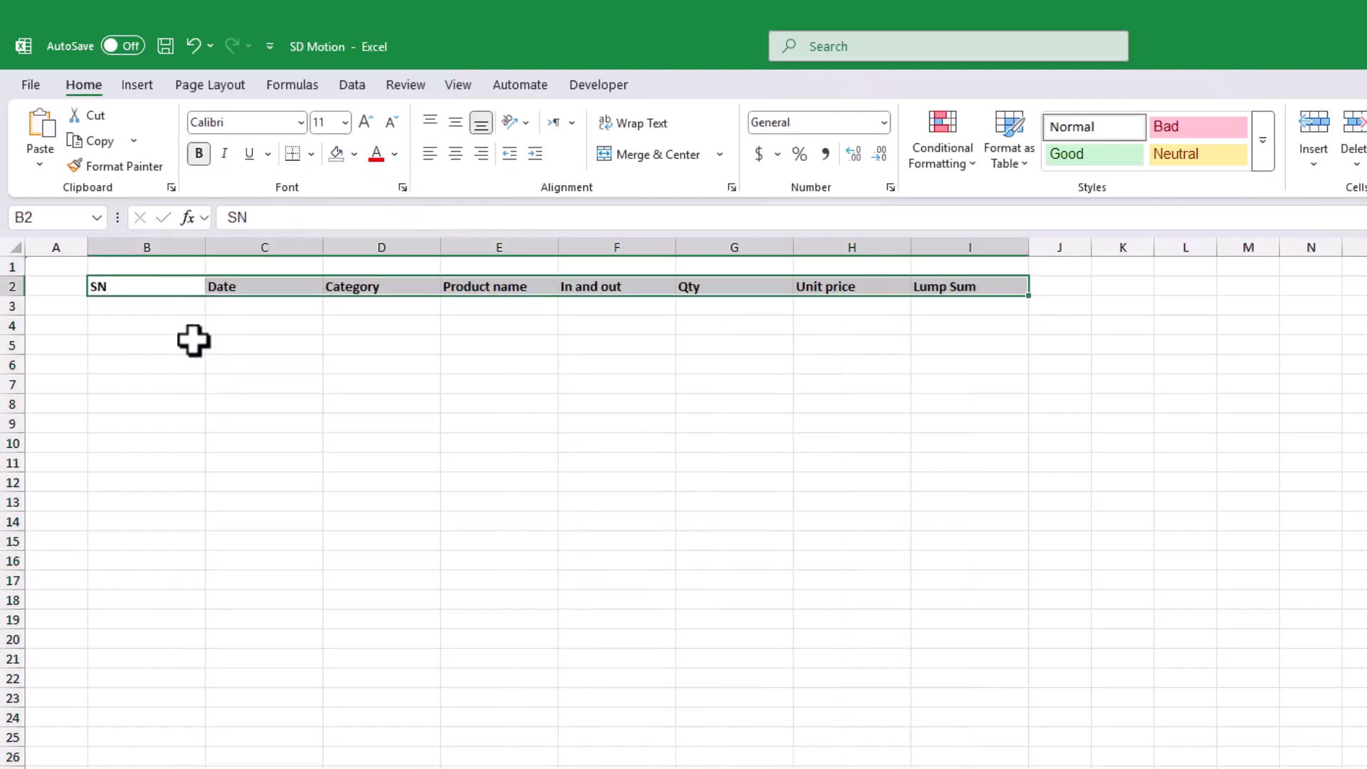
# Step: Make the headers plus one empty row a light-styled table for naming Inventory
pyautogui.moveTo(149, 293); pyautogui.dragTo(961, 300)
pyautogui.hotkey('ctrl', 't')
pyautogui.click(620, 531)
pyautogui.click(690, 553)
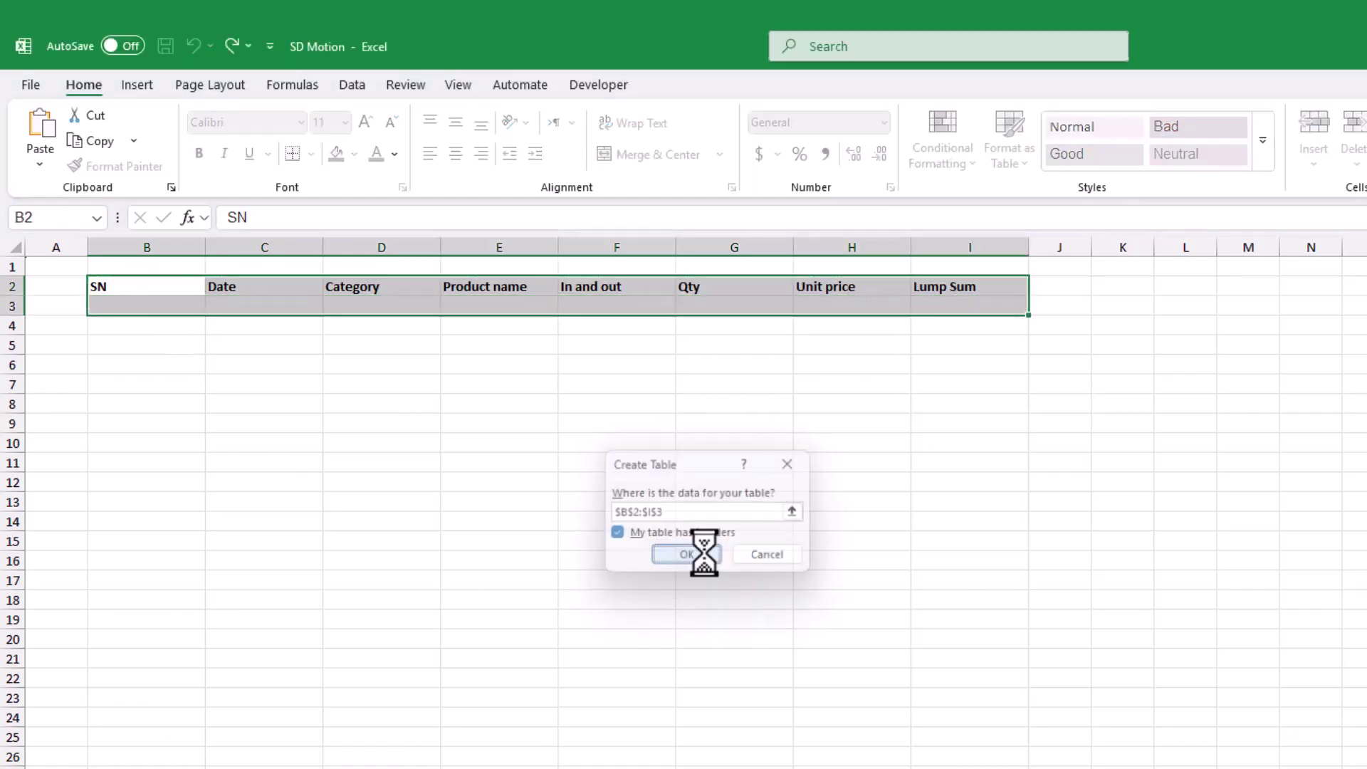
pyautogui.click(1347, 174)
pyautogui.click(972, 314)
pyautogui.click(966, 441)
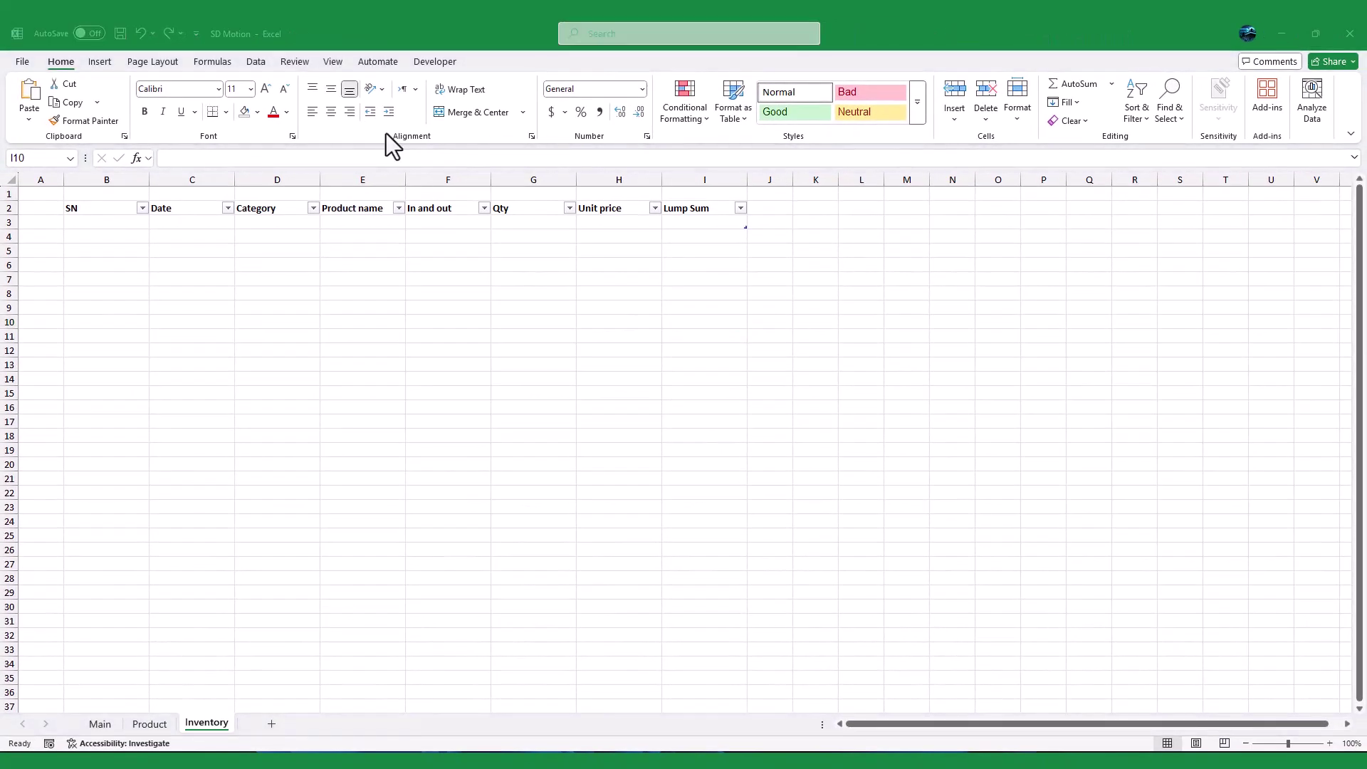
pyautogui.click(104, 208)
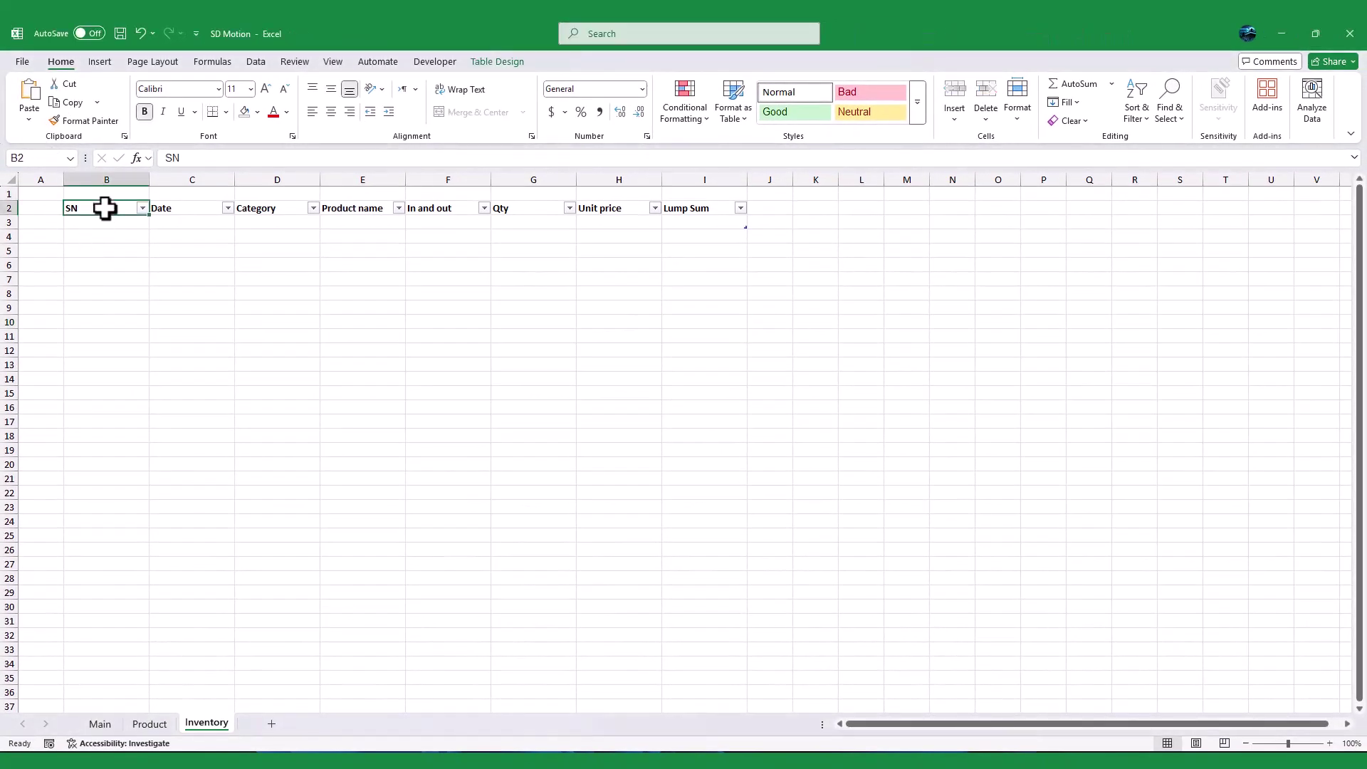
pyautogui.click(502, 64)
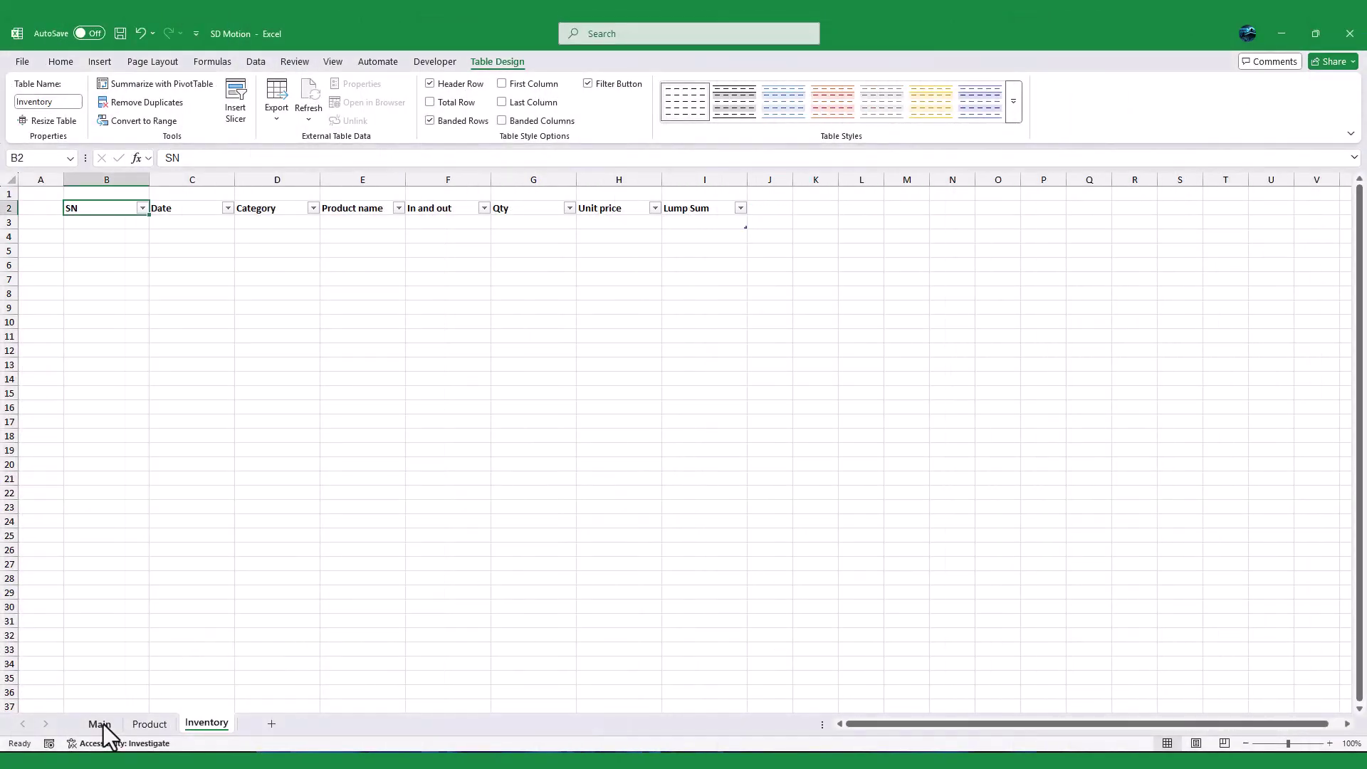
# Step: Fill the entire Main sheet light green
pyautogui.click(103, 725)
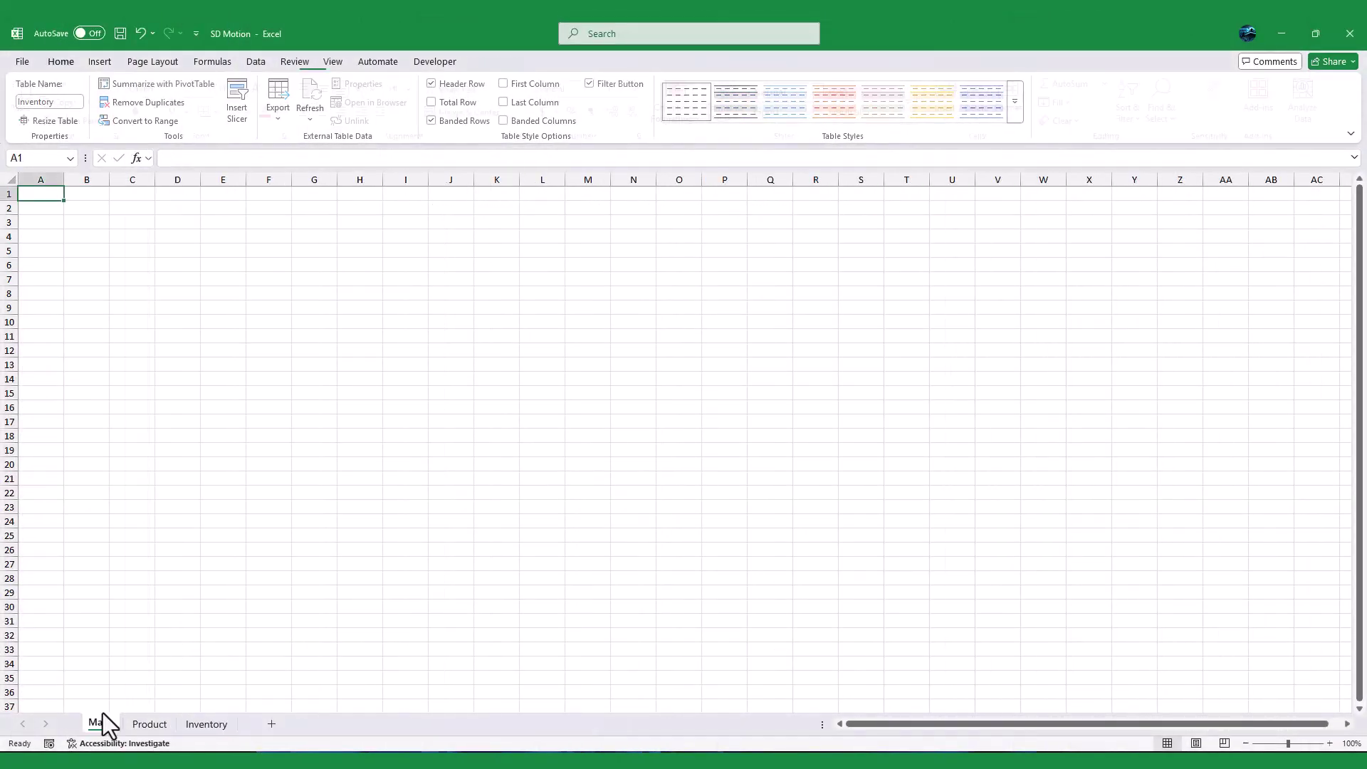
pyautogui.click(98, 224)
pyautogui.hotkey('ctrl', 'a')
pyautogui.click(257, 113)
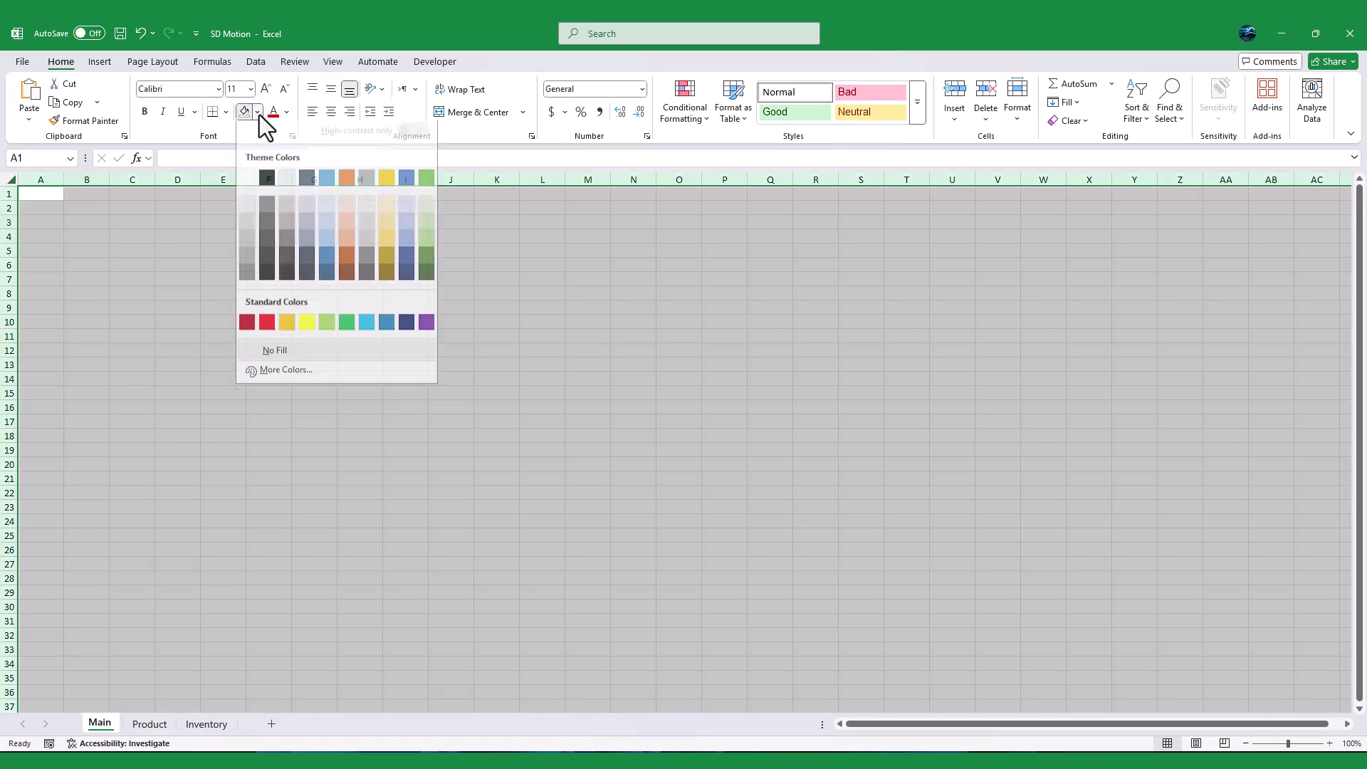
pyautogui.click(420, 210)
# Step: Fill the form area C2:M28 white
pyautogui.click(124, 212)
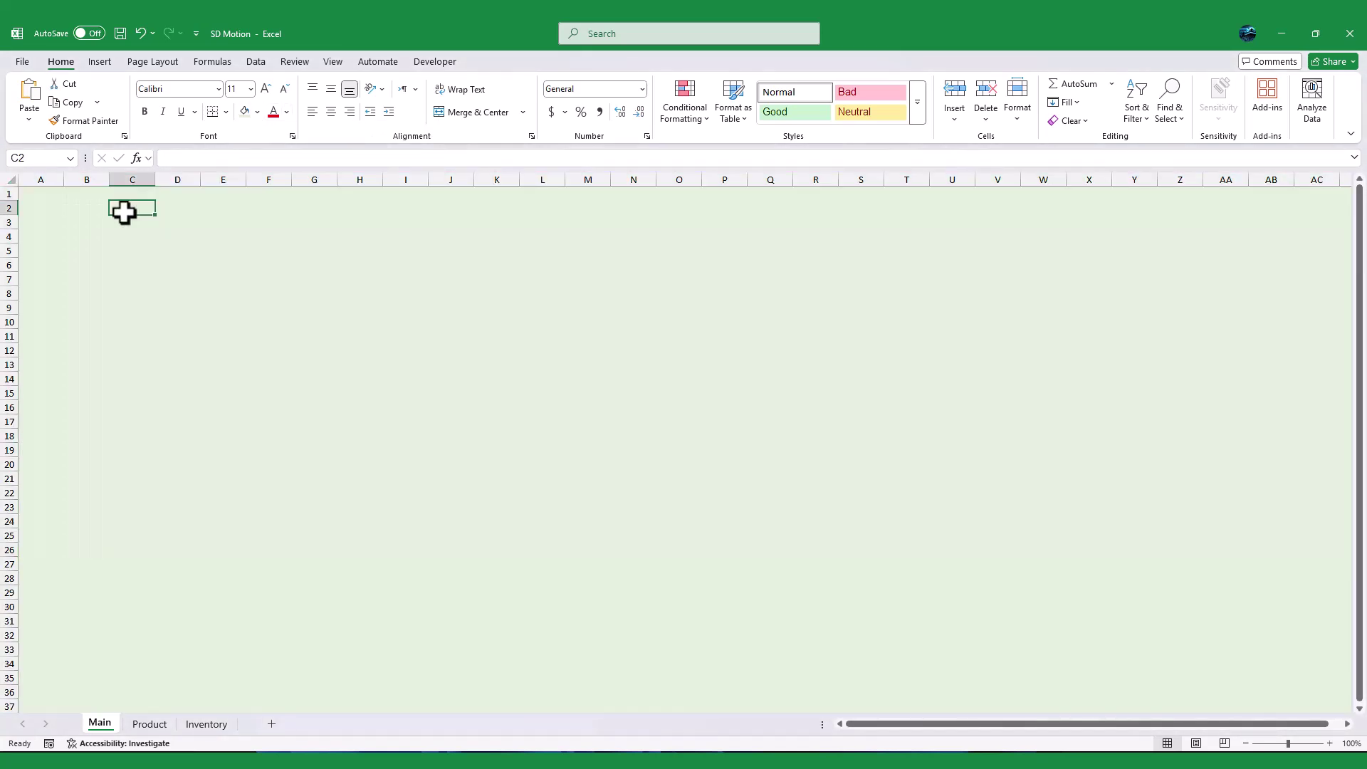
pyautogui.moveTo(124, 211); pyautogui.dragTo(605, 577)
pyautogui.click(258, 112)
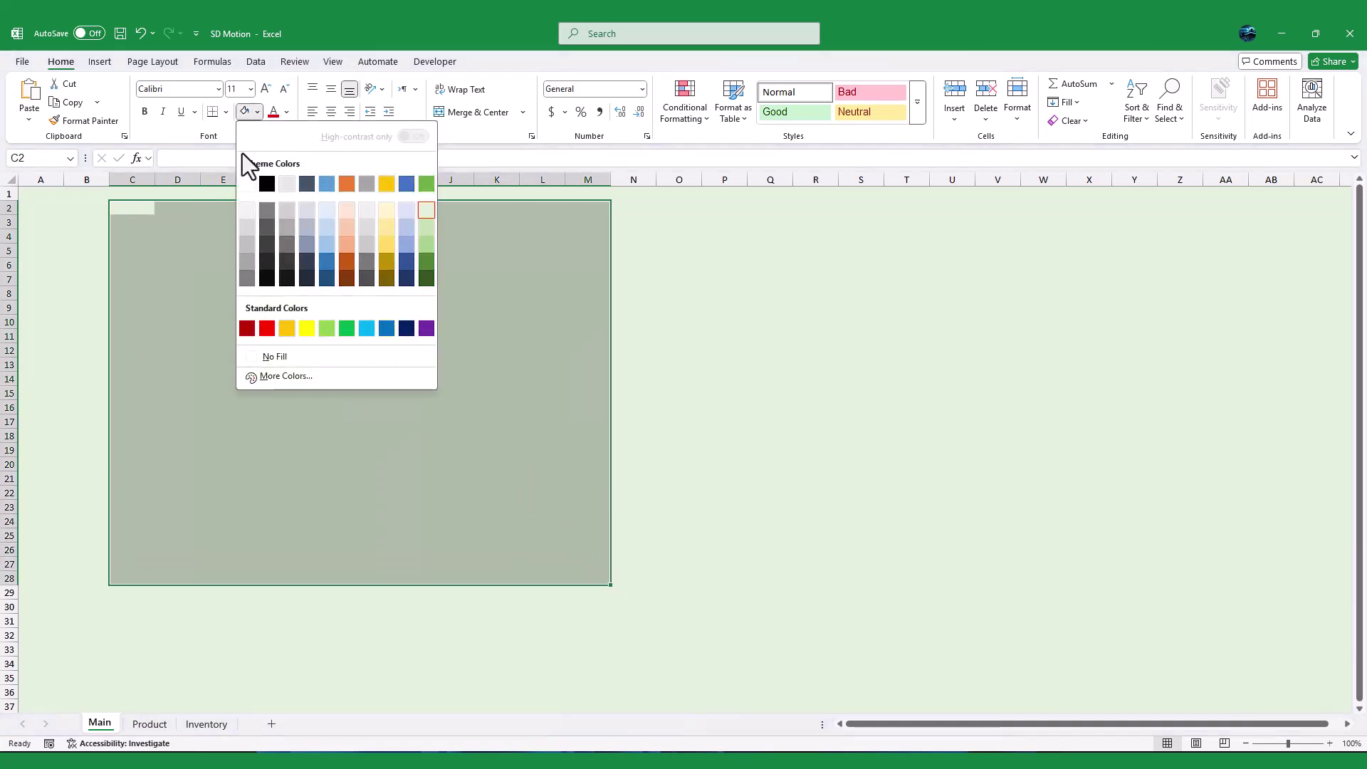
pyautogui.click(245, 183)
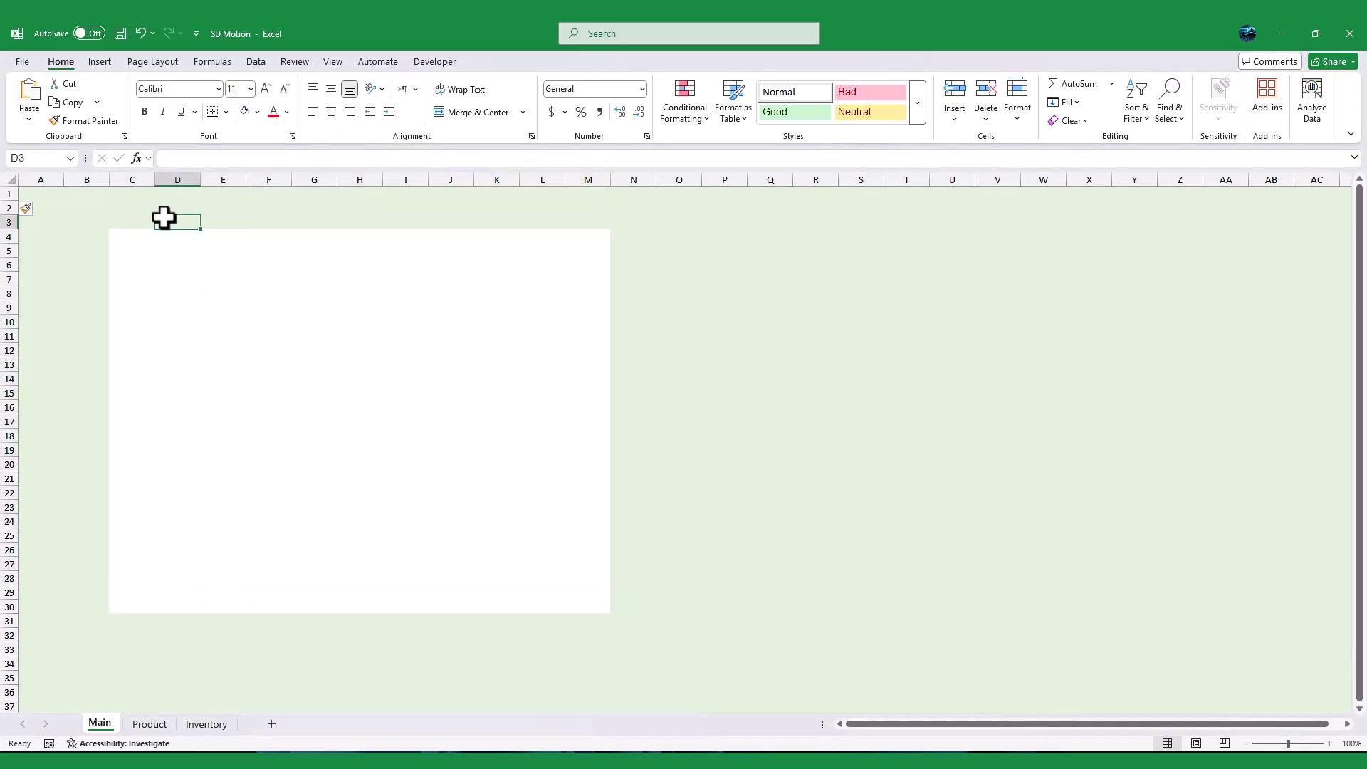
# Step: Fill the D3:L4 title bar dark navy and adjust rows 3–4 height
pyautogui.moveTo(164, 219); pyautogui.dragTo(549, 237)
pyautogui.click(259, 112)
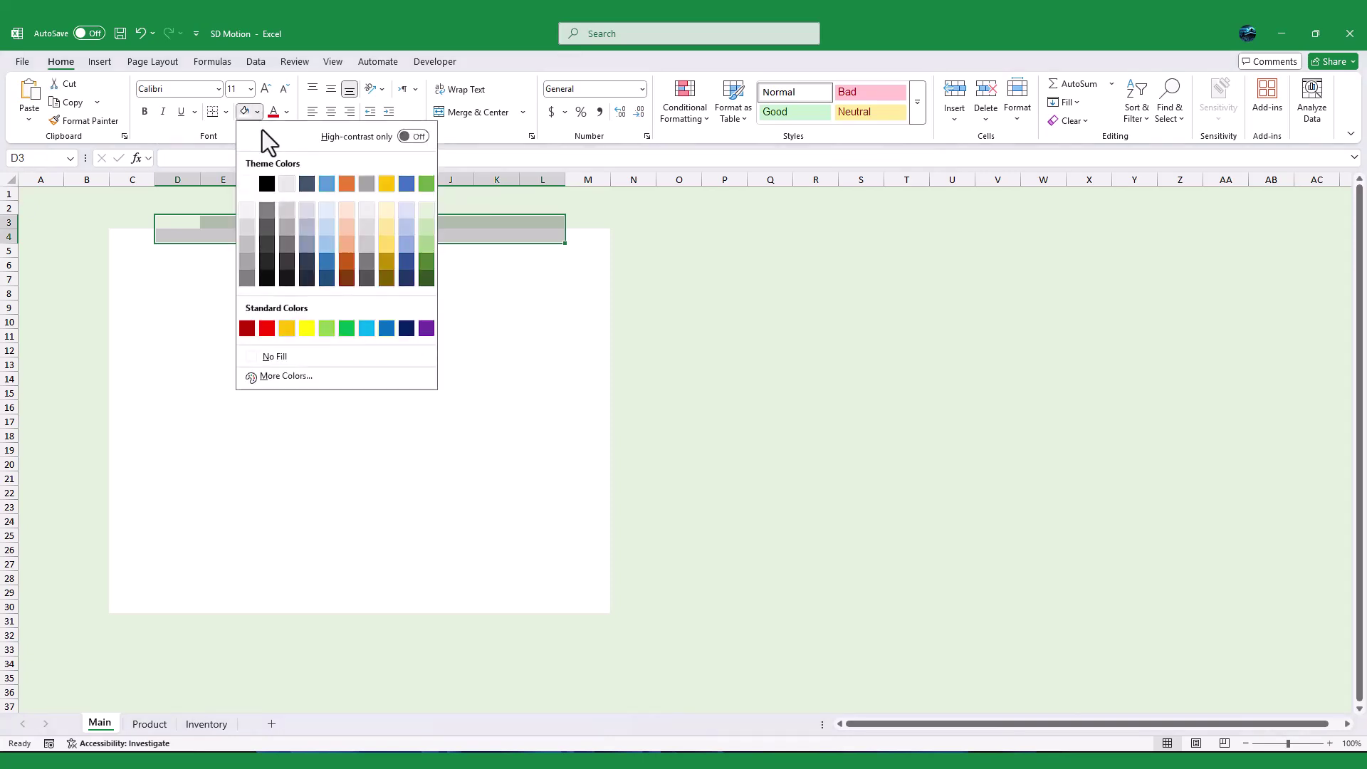
pyautogui.click(406, 327)
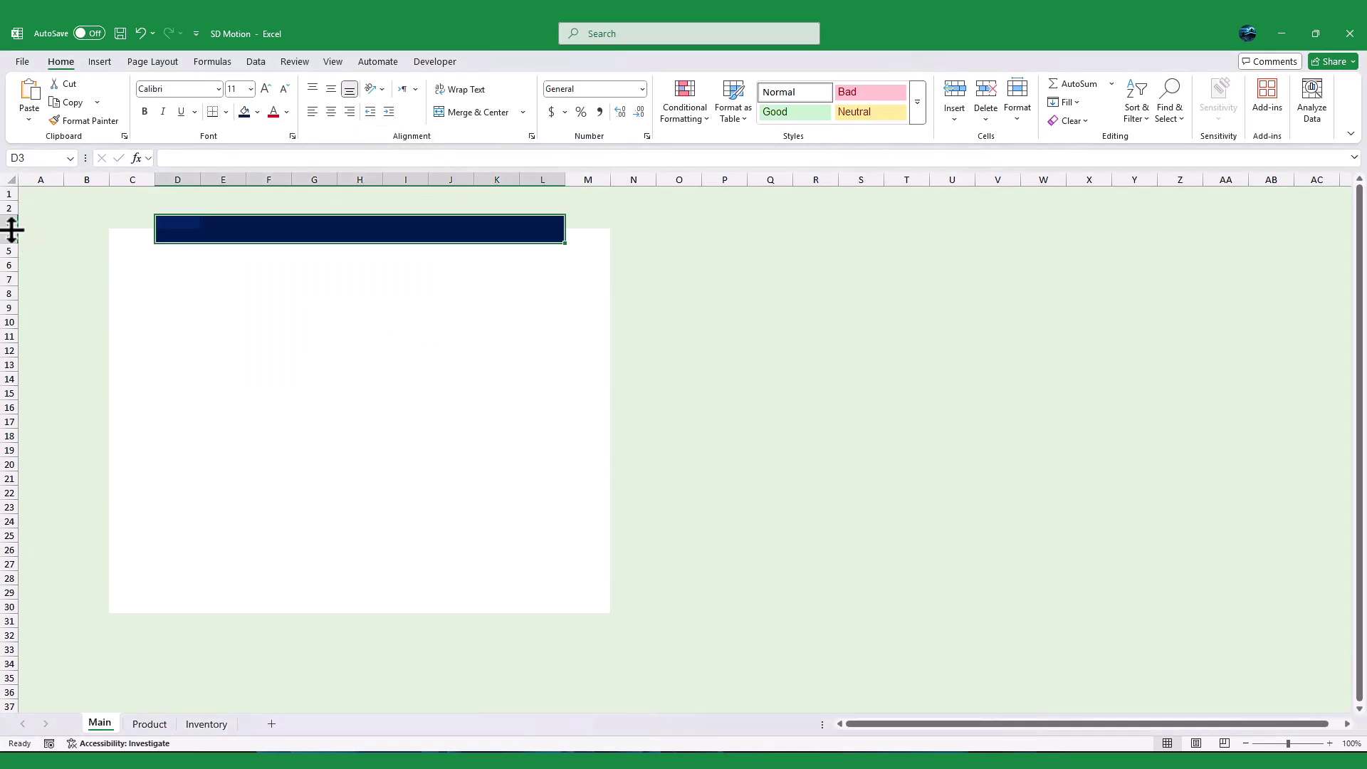
pyautogui.moveTo(13, 225); pyautogui.dragTo(9, 236)
# Step: Enter the form labels Date, Category, Photo, Unit Price and Total in column D
pyautogui.click(171, 286)
pyautogui.write('Date')
pyautogui.press('Return')
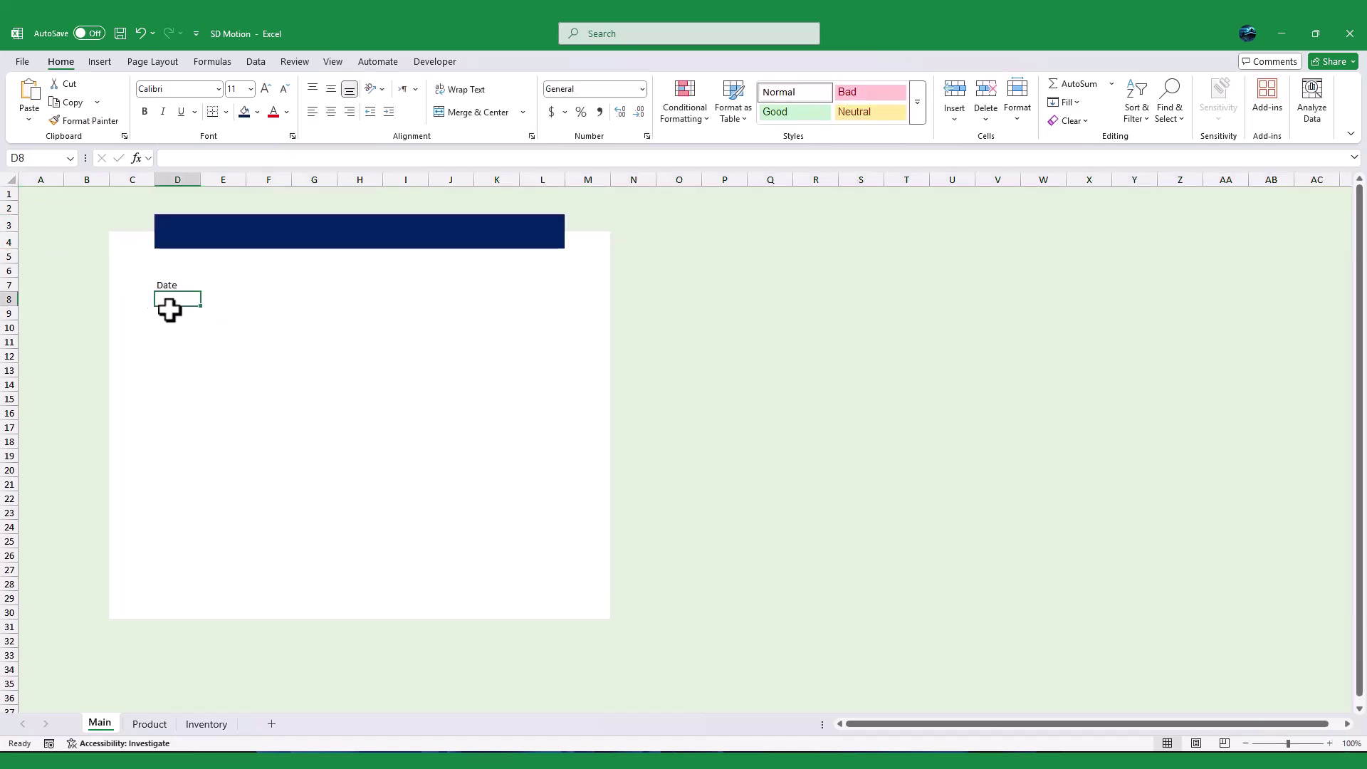
pyautogui.scroll(1, 169, 310)
pyautogui.click(170, 312)
pyautogui.write('Category')
pyautogui.press('Return')
pyautogui.press('Return')
pyautogui.write('Item Name')
pyautogui.press('Return')
pyautogui.press('Return')
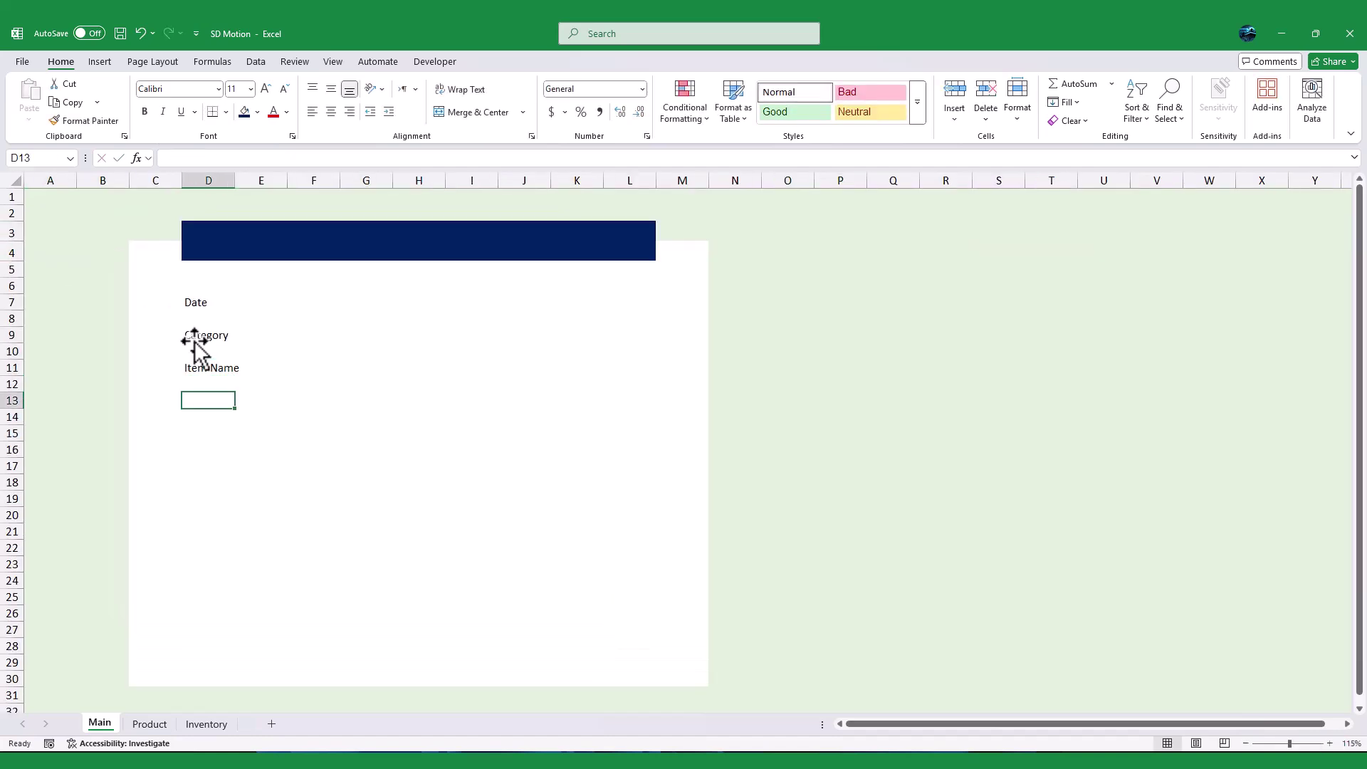
pyautogui.write('Photo')
pyautogui.press('Return')
pyautogui.press('Return')
pyautogui.write('In/Out')
pyautogui.press('Return')
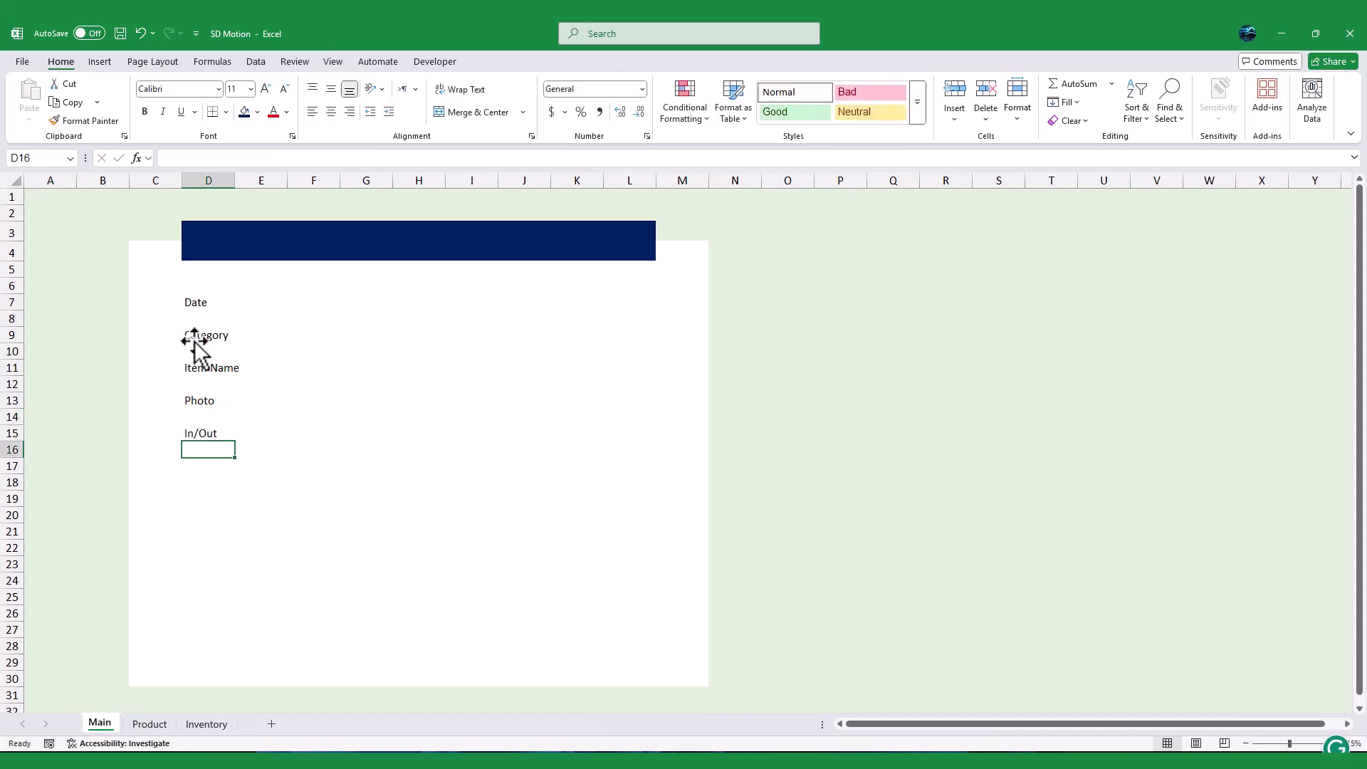
pyautogui.press('Return')
pyautogui.write('Un')
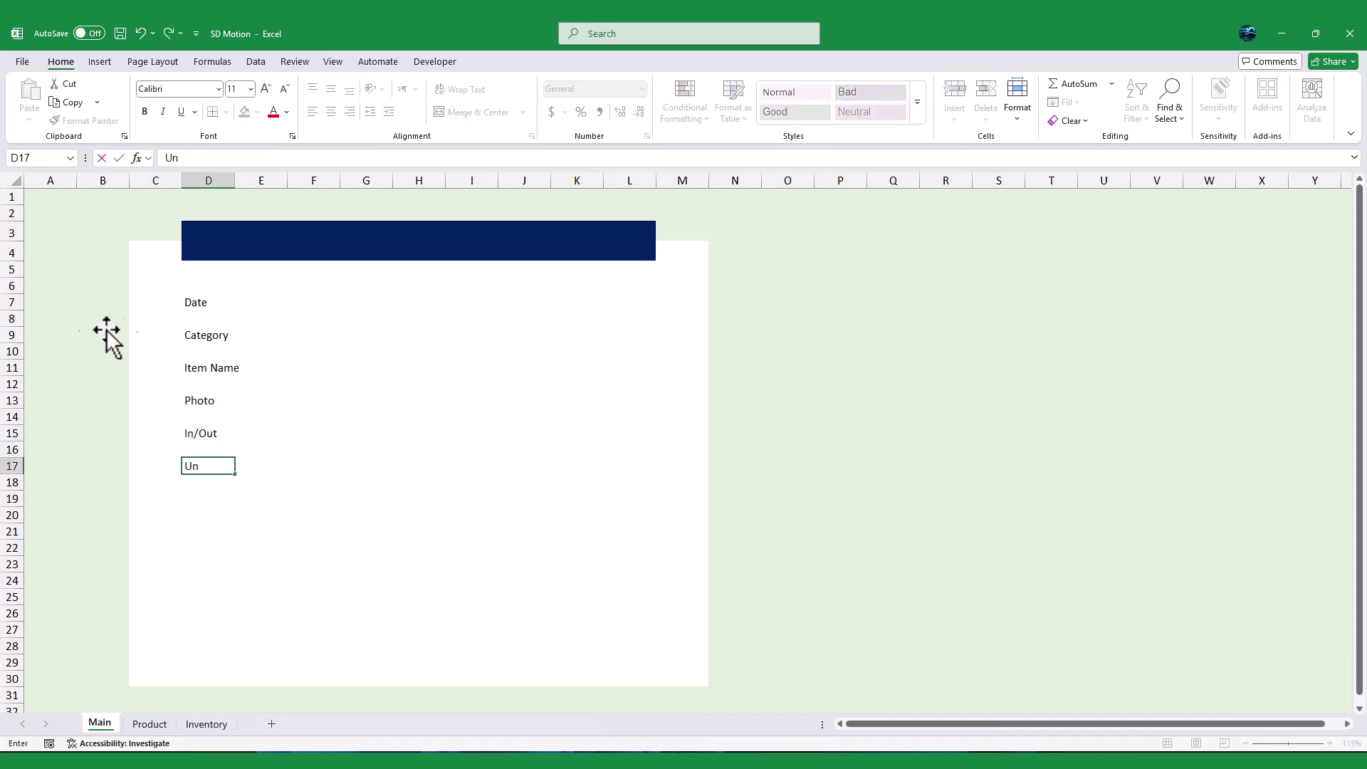
pyautogui.write('it Price')
pyautogui.press('Return')
pyautogui.press('Return')
pyautogui.write('Total')
pyautogui.click(11, 317)
# Step: Select spacer rows 10, 12, 14, 16 and 18 together
pyautogui.keyDown('ctrl'); pyautogui.click(9, 351); pyautogui.keyUp('ctrl')
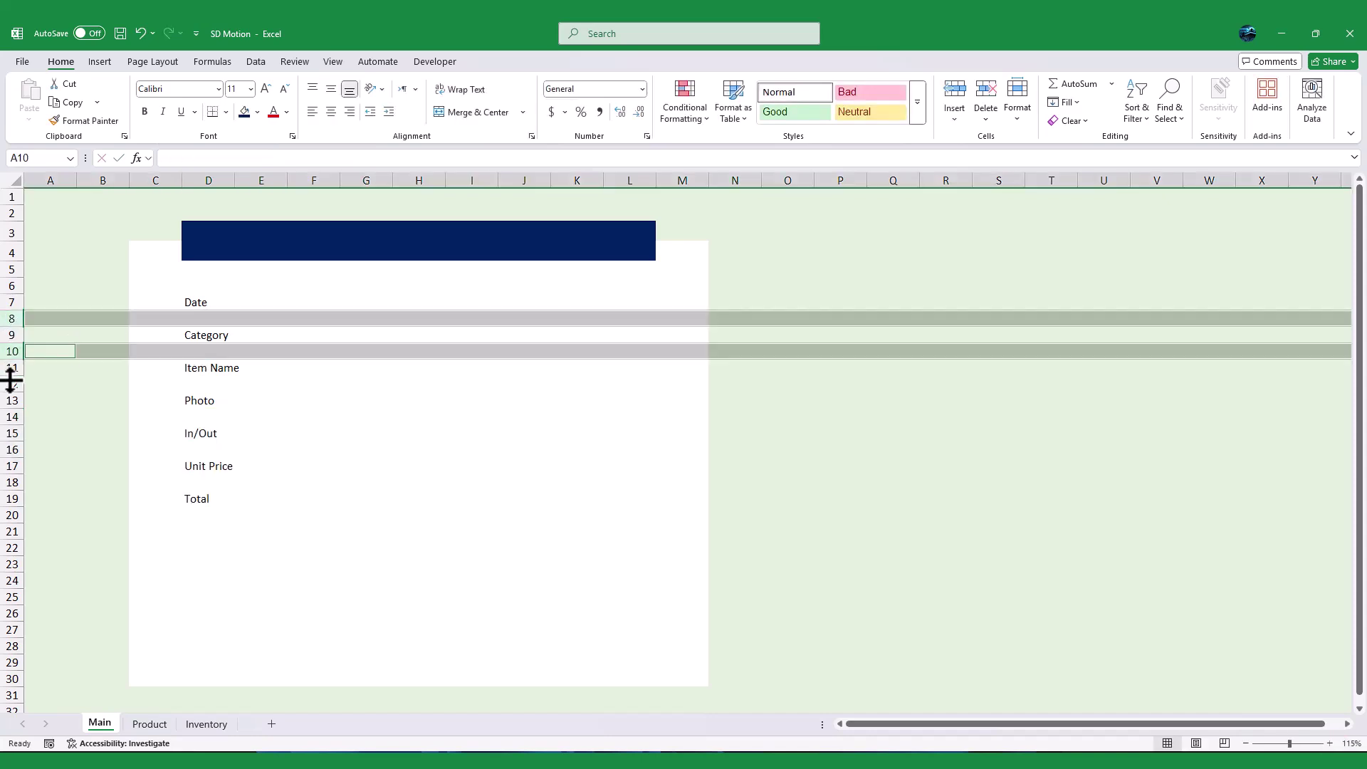
pyautogui.keyDown('ctrl'); pyautogui.click(10, 383); pyautogui.keyUp('ctrl')
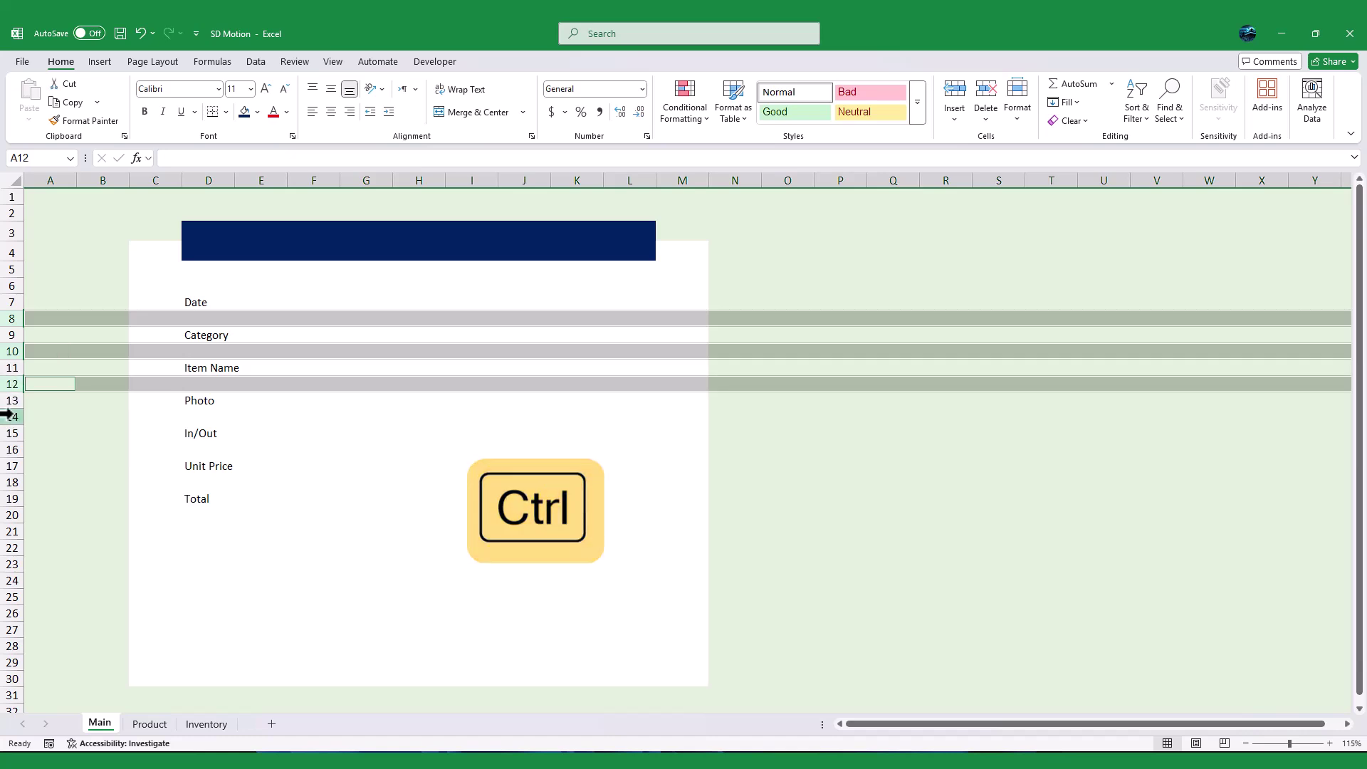
pyautogui.keyDown('ctrl'); pyautogui.click(10, 417); pyautogui.keyUp('ctrl')
pyautogui.keyDown('ctrl'); pyautogui.click(9, 449); pyautogui.keyUp('ctrl')
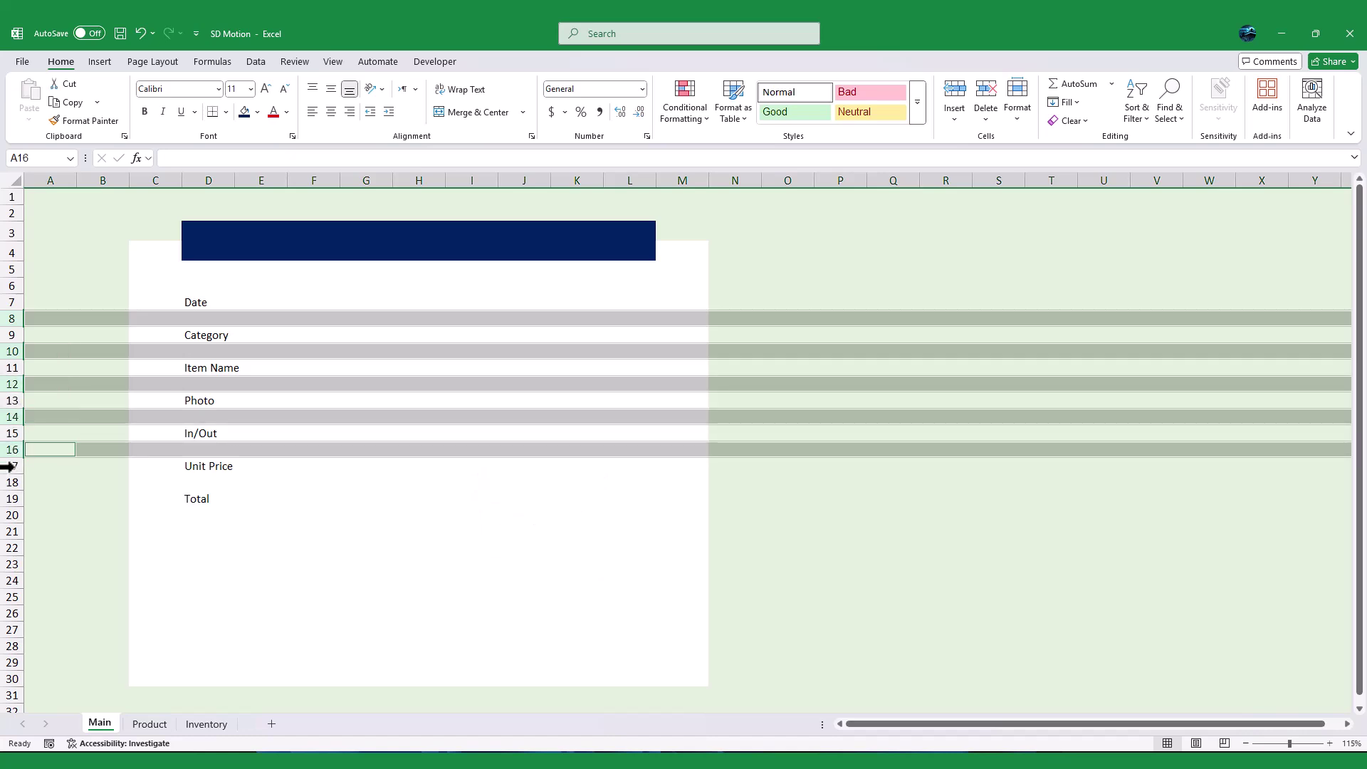
pyautogui.keyDown('ctrl'); pyautogui.click(13, 482); pyautogui.keyUp('ctrl')
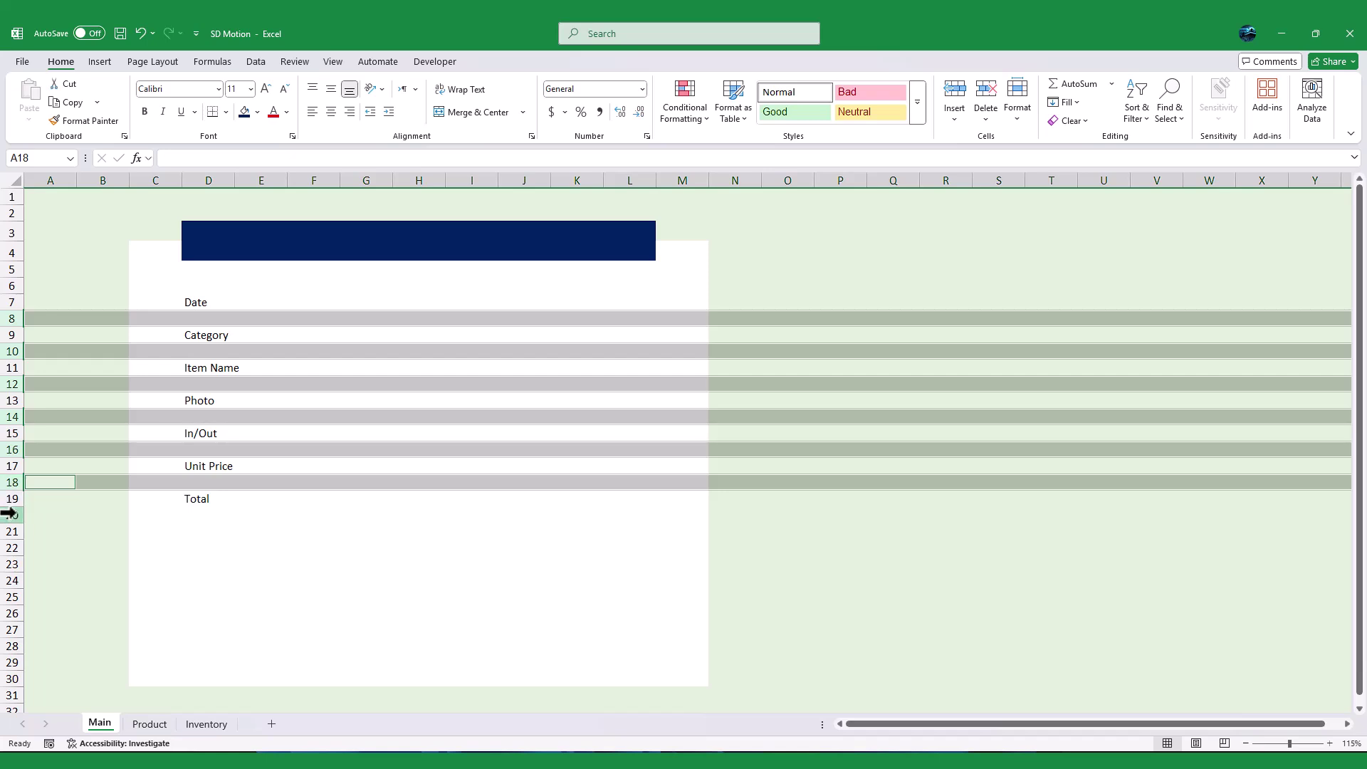
# Step: Add row 20, shrink the spacer rows thin, and make the Photo row much taller
pyautogui.keyDown('ctrl'); pyautogui.click(9, 513); pyautogui.keyUp('ctrl')
pyautogui.moveTo(10, 499); pyautogui.dragTo(15, 482)
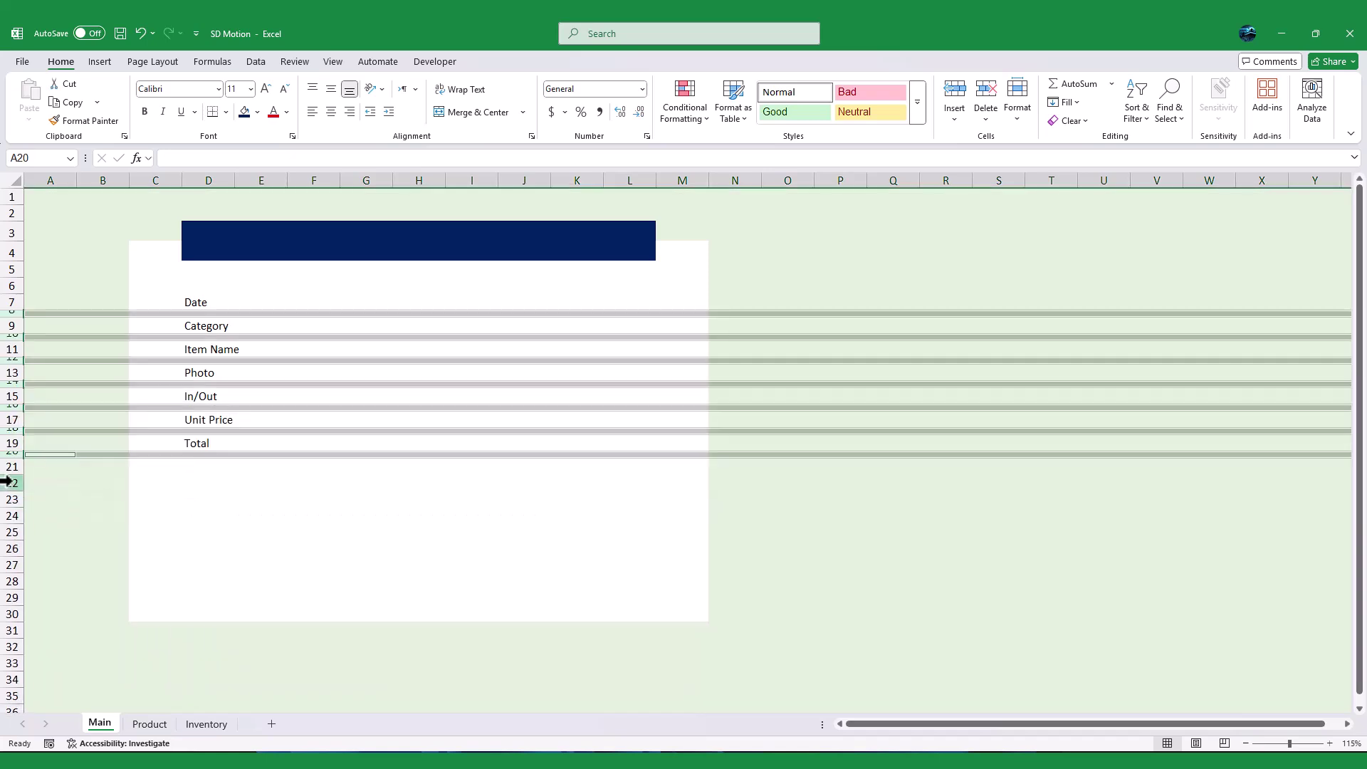
pyautogui.moveTo(12, 370); pyautogui.dragTo(13, 461)
# Step: Make the form labels in D7:D19 bold and right-aligned
pyautogui.moveTo(198, 307); pyautogui.dragTo(196, 552)
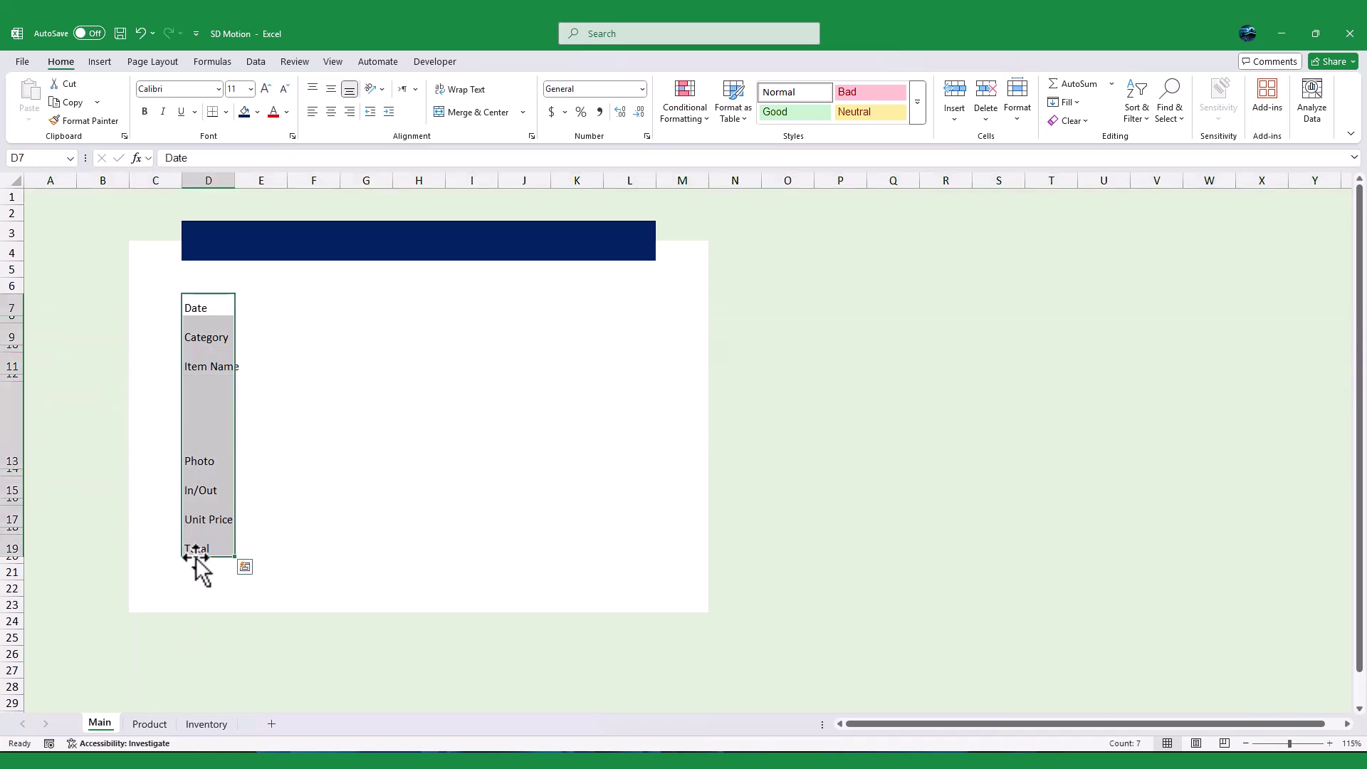
pyautogui.click(349, 111)
pyautogui.hotkey('ctrl', 'b')
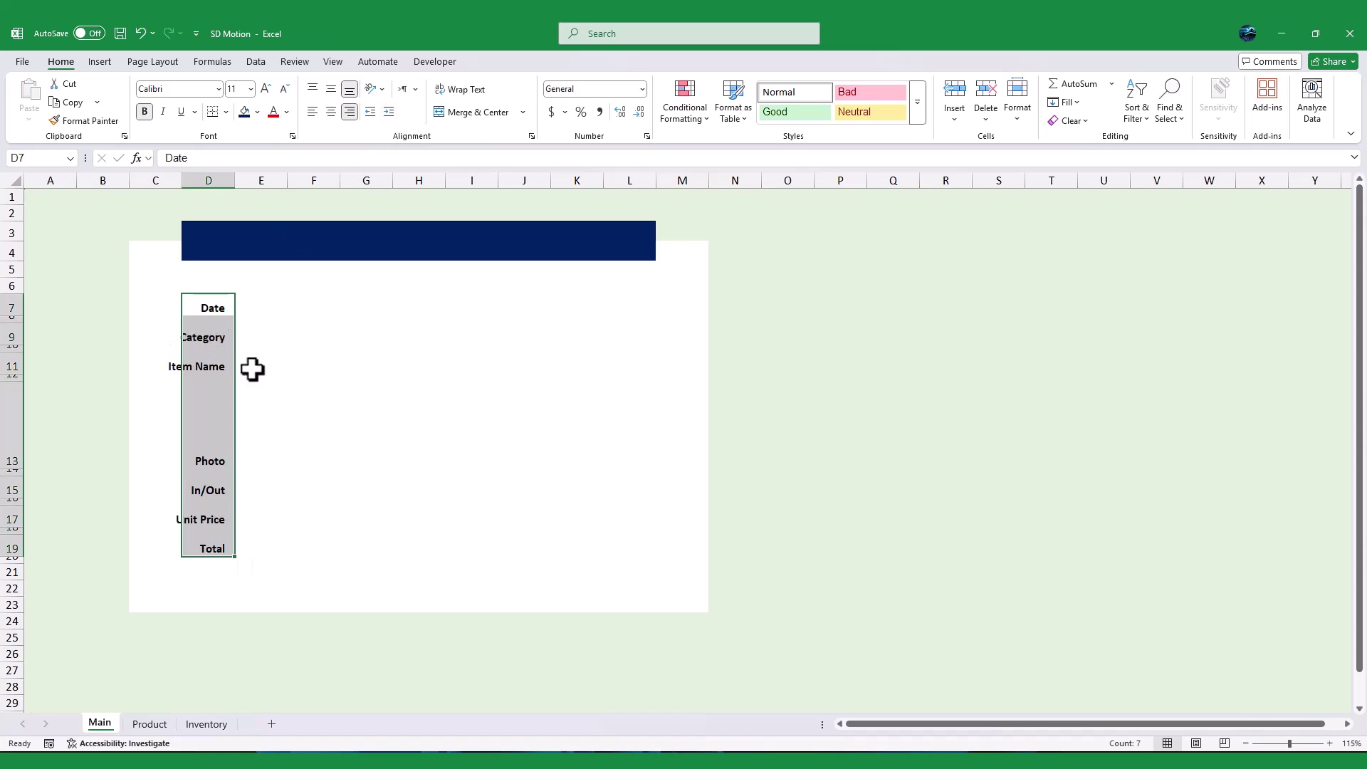
# Step: Widen column E and fill each entry cell beside the labels light grey
pyautogui.click(278, 308)
pyautogui.keyDown('ctrl'); pyautogui.click(275, 336); pyautogui.keyUp('ctrl')
pyautogui.keyDown('ctrl'); pyautogui.click(271, 438); pyautogui.keyUp('ctrl')
pyautogui.click(275, 308)
pyautogui.keyDown('ctrl'); pyautogui.click(269, 349); pyautogui.keyUp('ctrl')
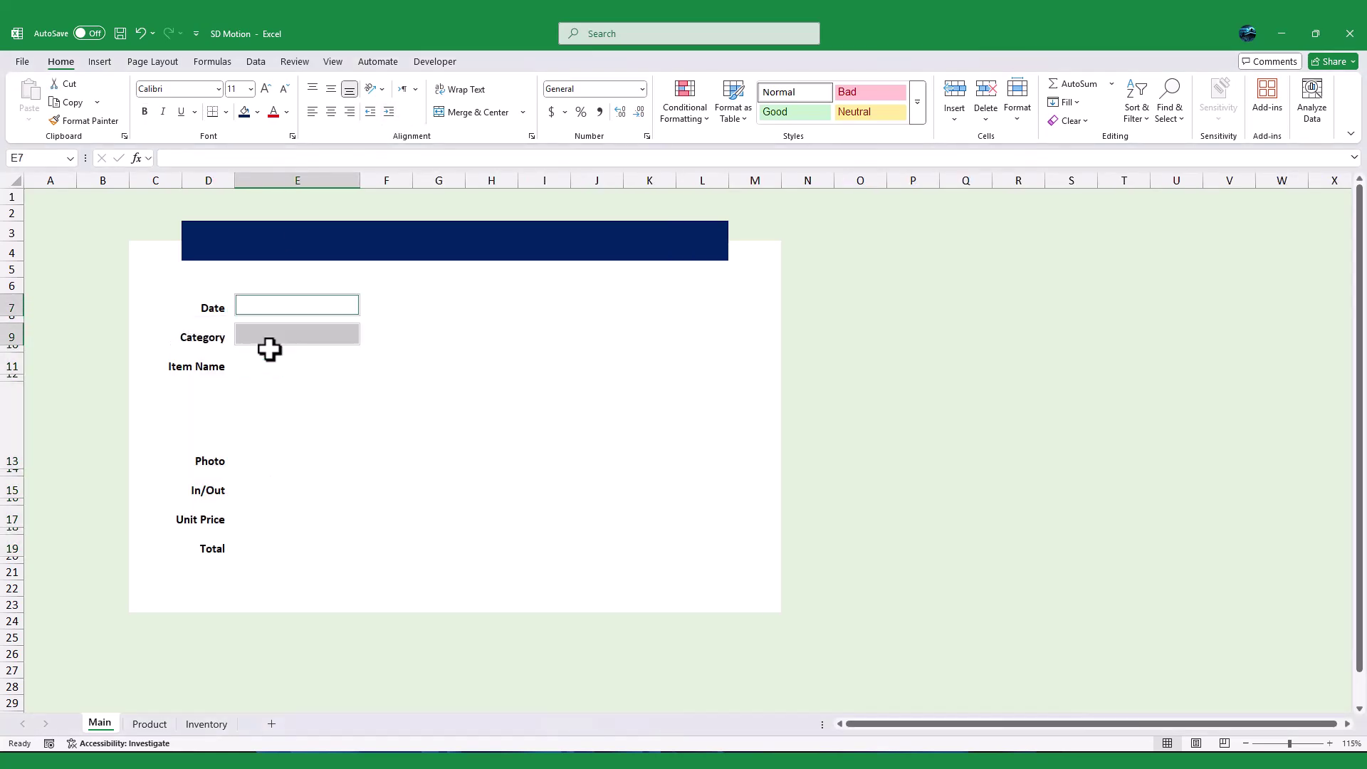
pyautogui.keyDown('ctrl'); pyautogui.click(269, 427); pyautogui.keyUp('ctrl')
pyautogui.keyDown('ctrl'); pyautogui.click(267, 490); pyautogui.keyUp('ctrl')
pyautogui.keyDown('ctrl'); pyautogui.click(268, 519); pyautogui.keyUp('ctrl')
pyautogui.keyDown('ctrl'); pyautogui.click(267, 548); pyautogui.keyUp('ctrl')
pyautogui.click(257, 112)
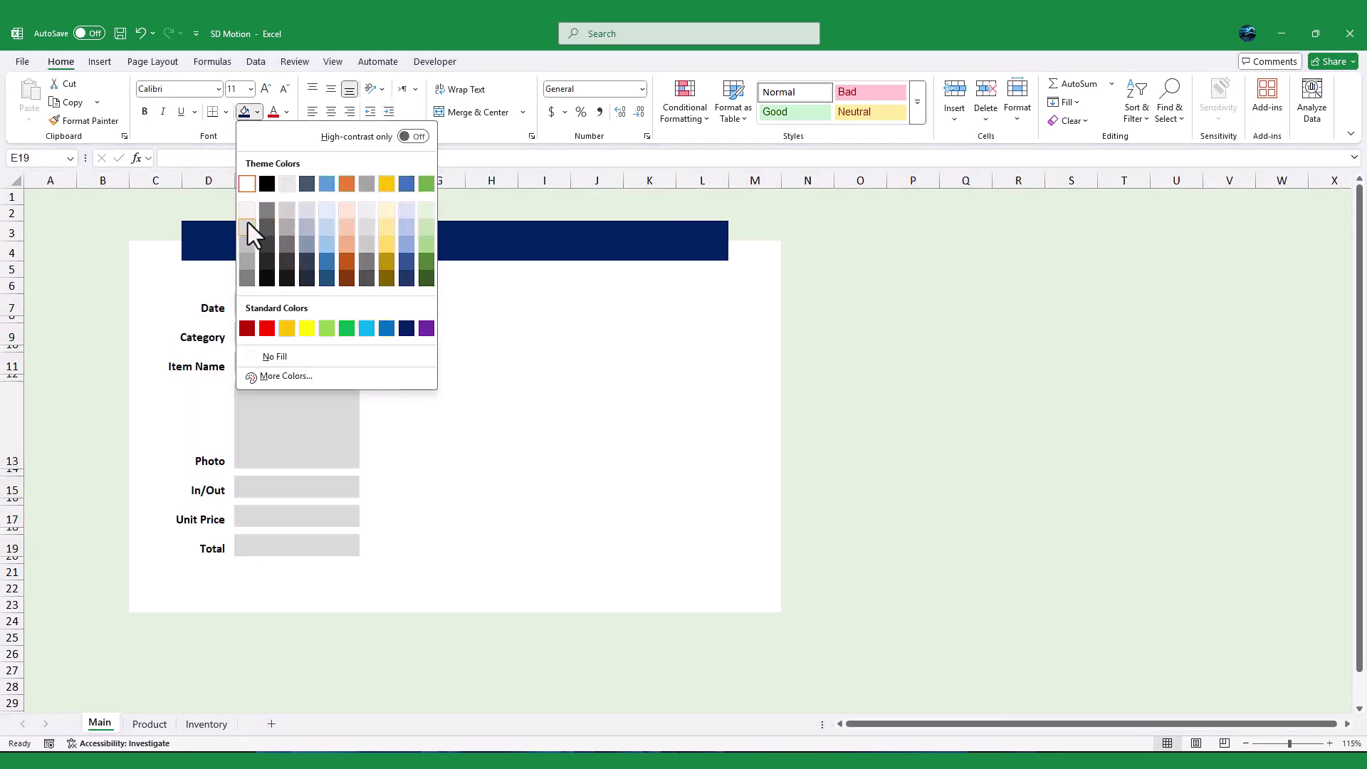
pyautogui.click(248, 226)
# Step: Add a vertical divider border along F6:F21 and narrow column F
pyautogui.click(390, 286)
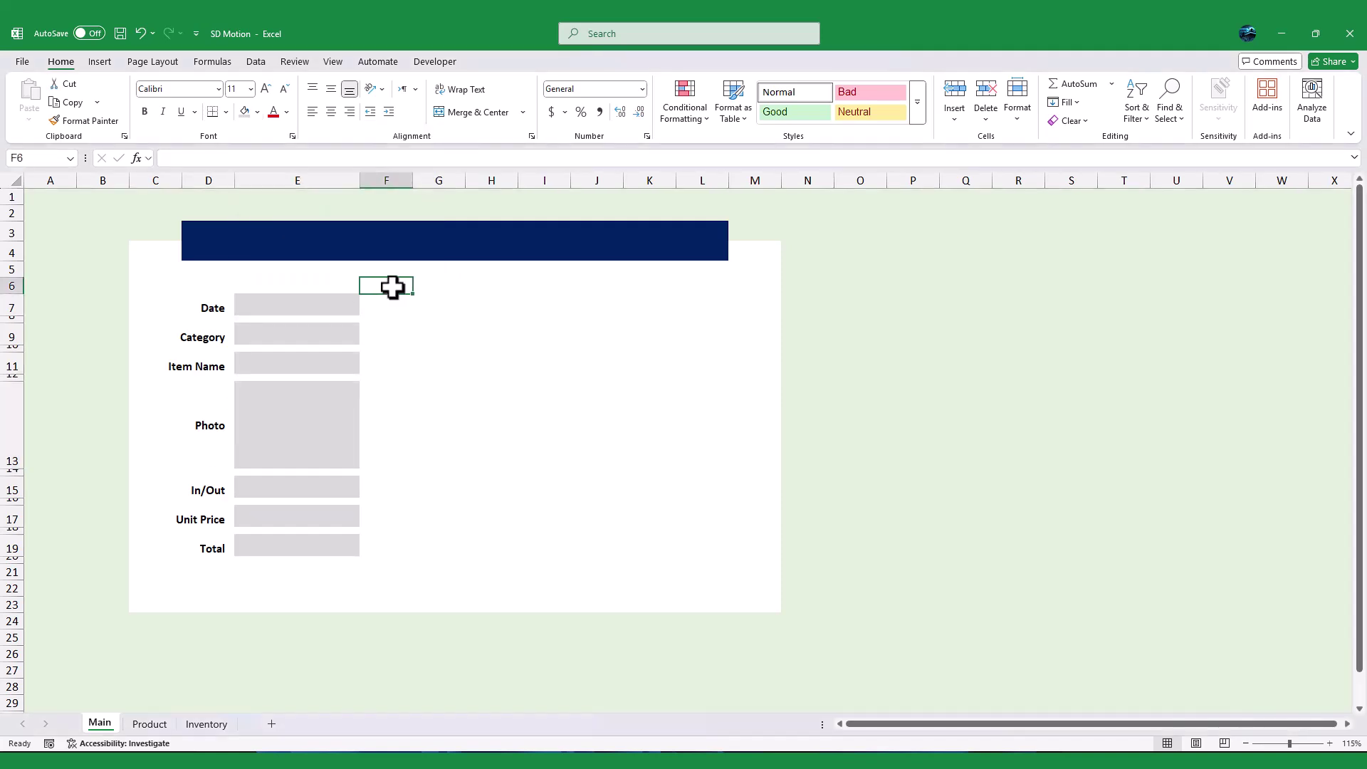
pyautogui.moveTo(391, 286); pyautogui.dragTo(387, 592)
pyautogui.click(213, 112)
pyautogui.click(543, 502)
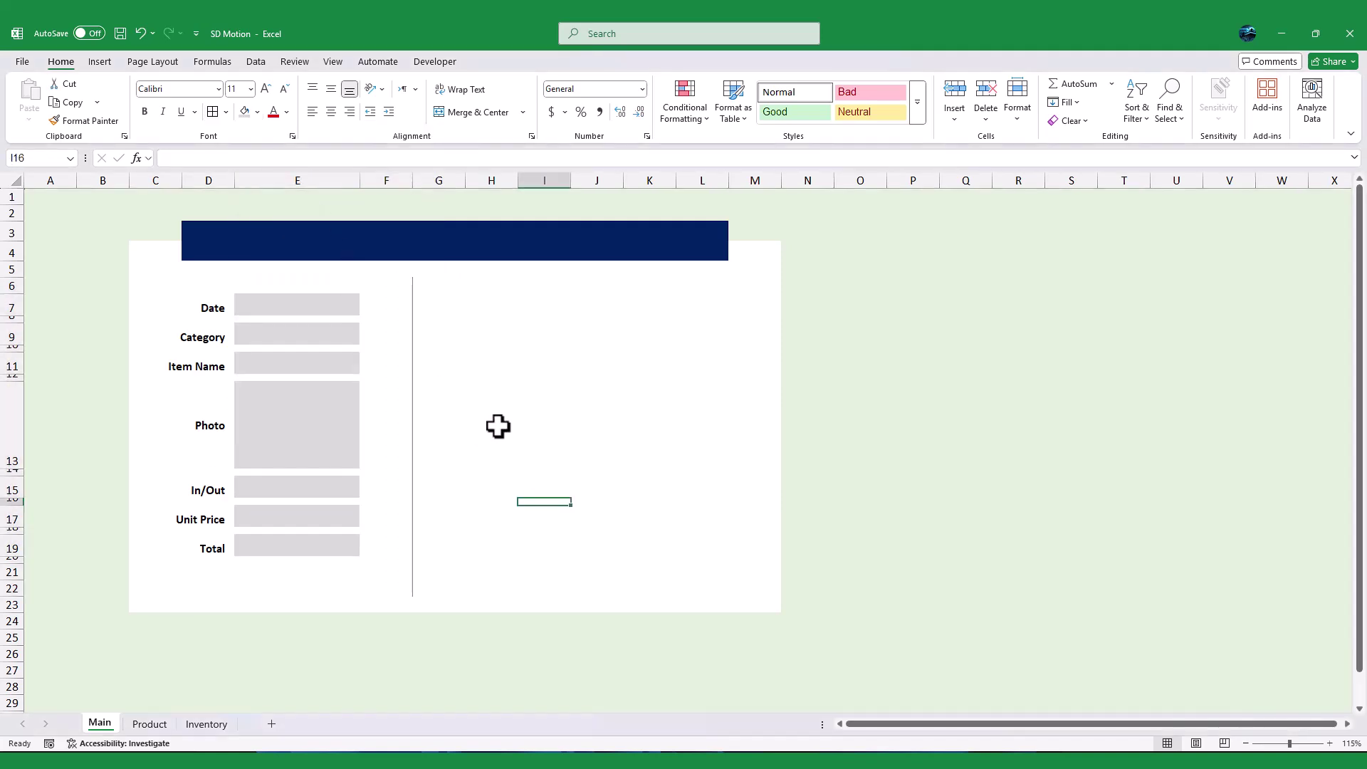
pyautogui.moveTo(411, 180); pyautogui.dragTo(380, 181)
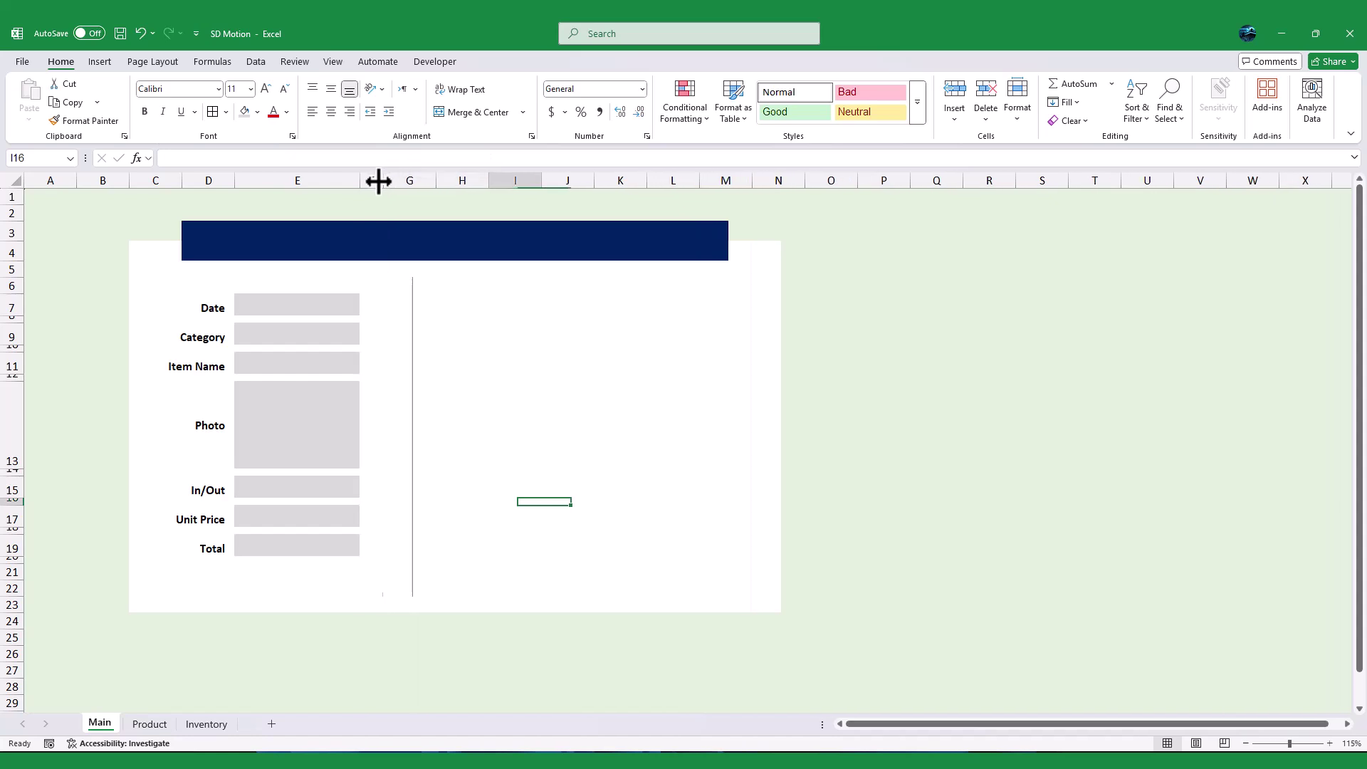
pyautogui.click(462, 287)
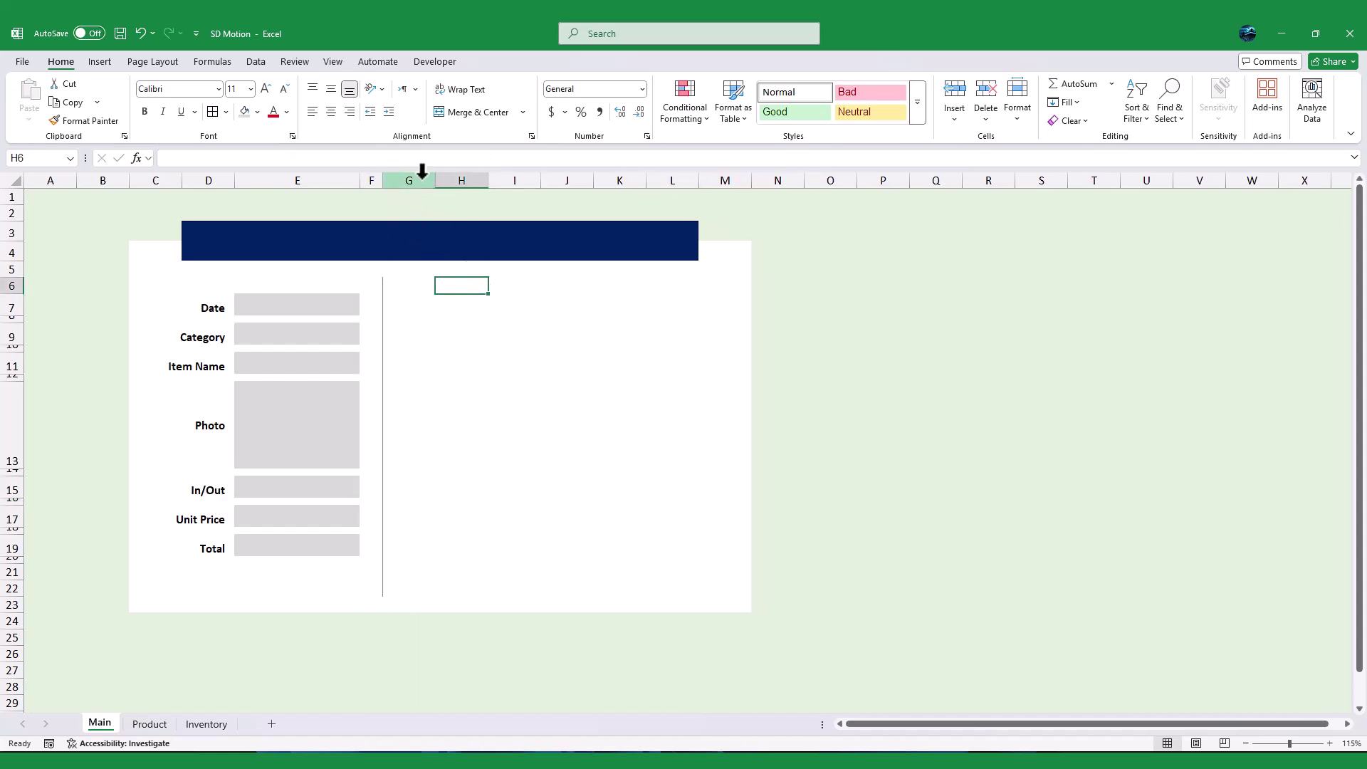
pyautogui.click(551, 446)
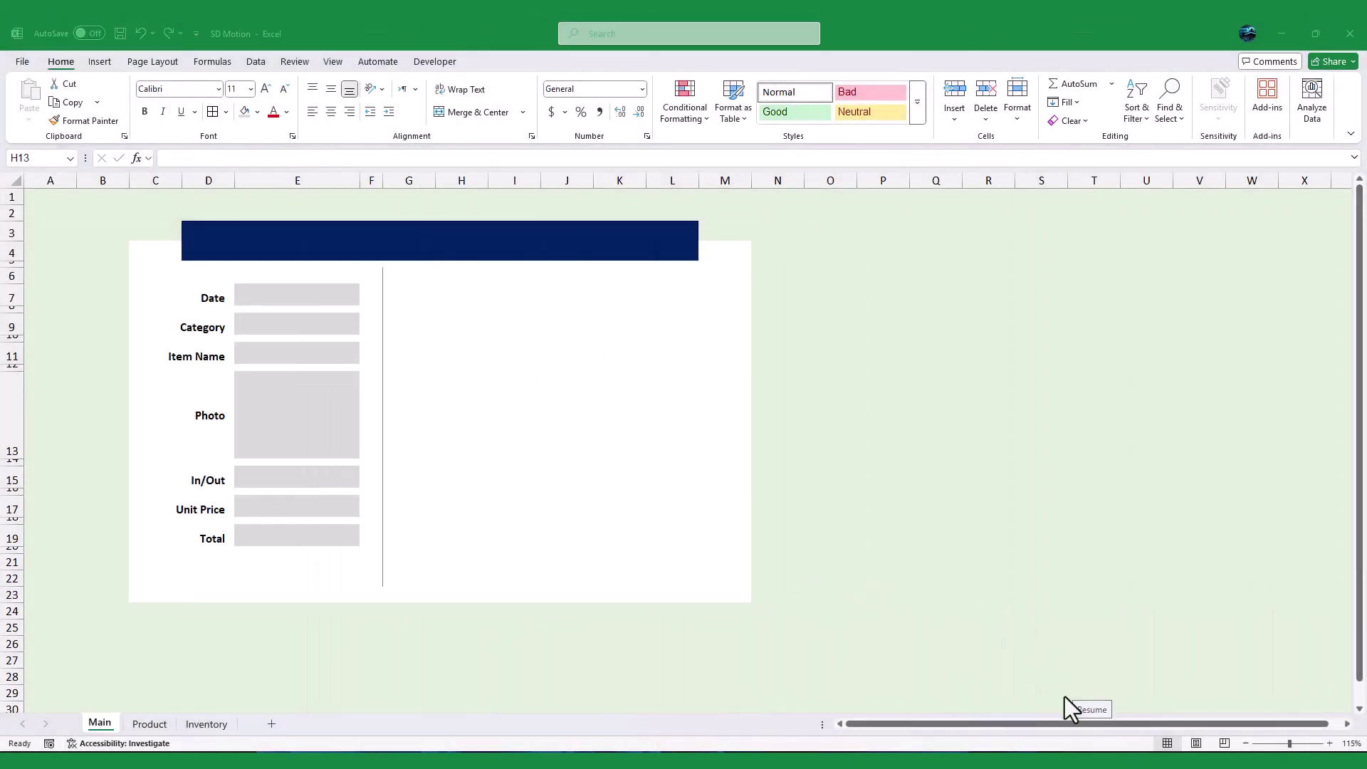
# Step: Enter =TODAY() in the Date field E7 so it shows 3/16/2025
pyautogui.click(310, 296)
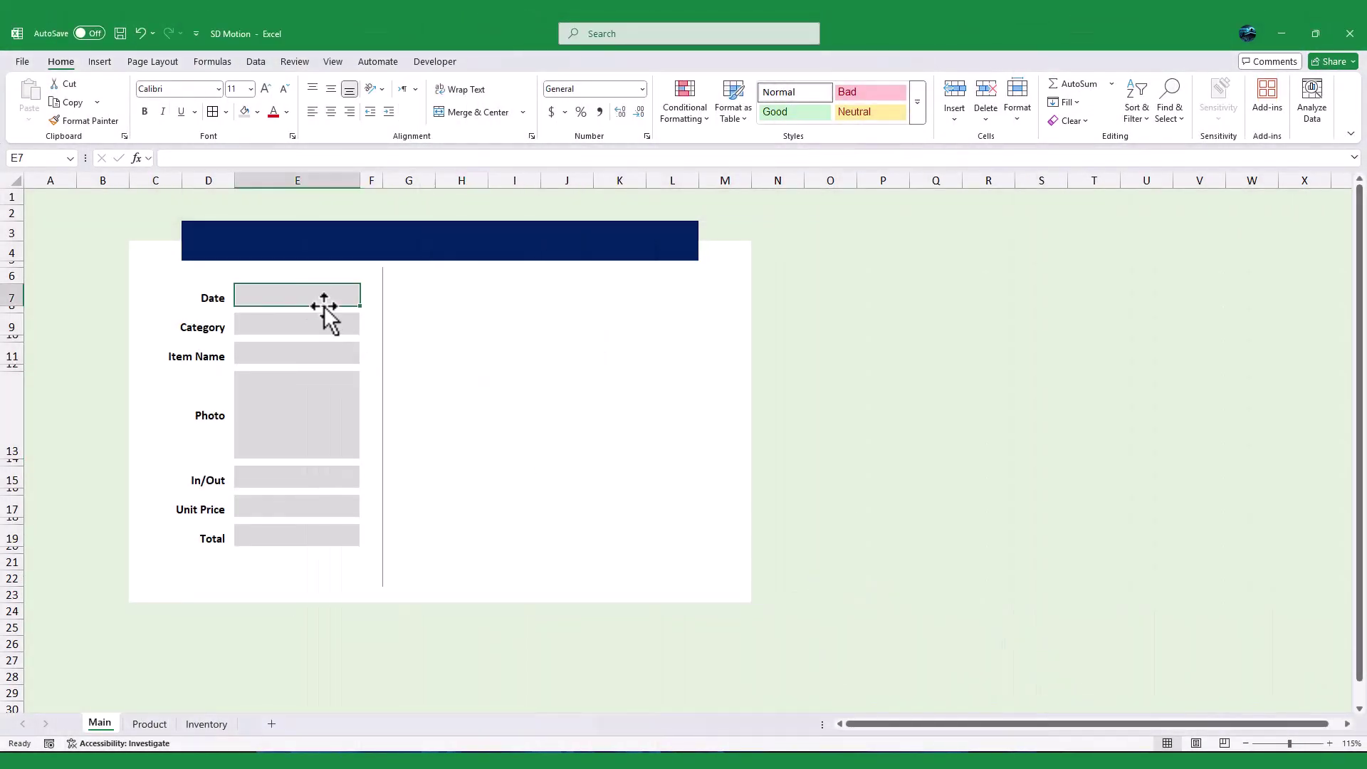
pyautogui.write('=tod')
pyautogui.press('Tab')
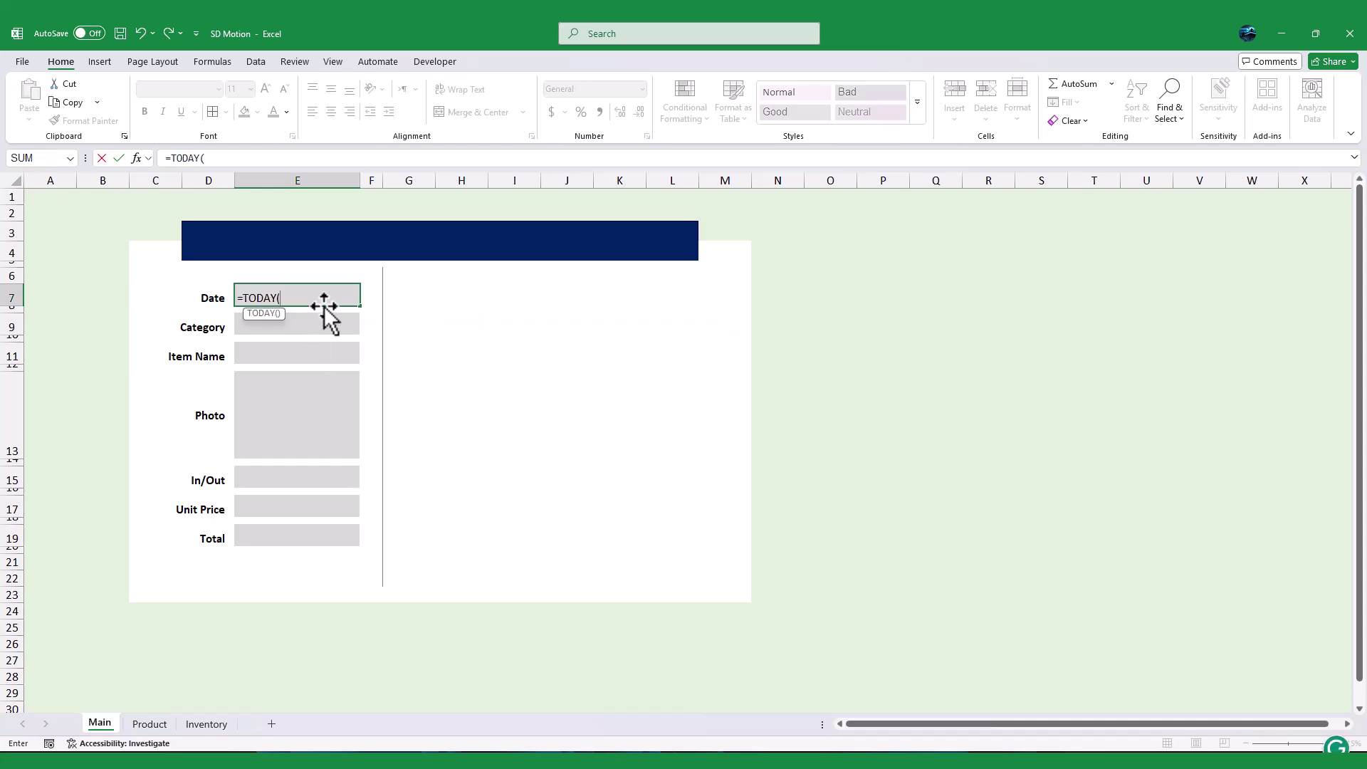
pyautogui.write(')')
pyautogui.press('Return')
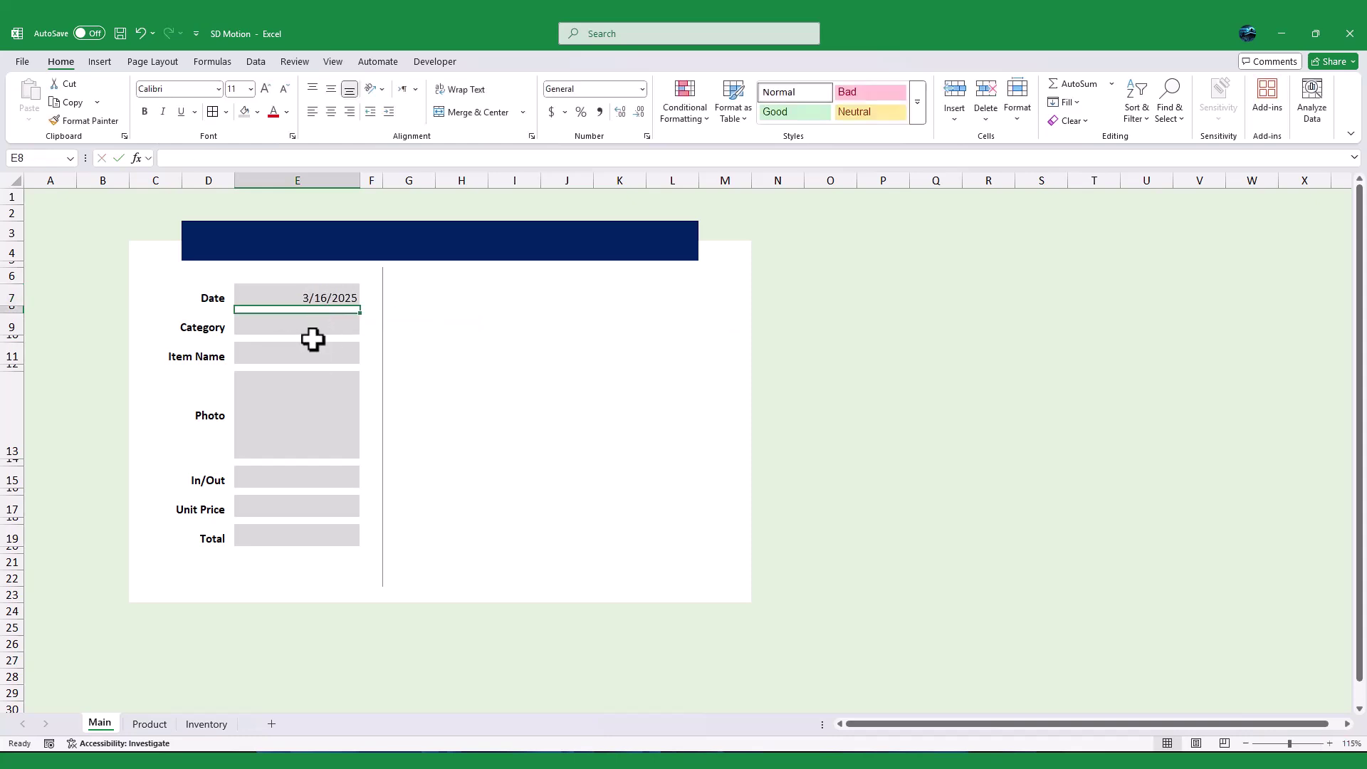
# Step: List the unique product categories with =UNIQUE(Products[Category]) in Product sheet cell L4
pyautogui.click(296, 329)
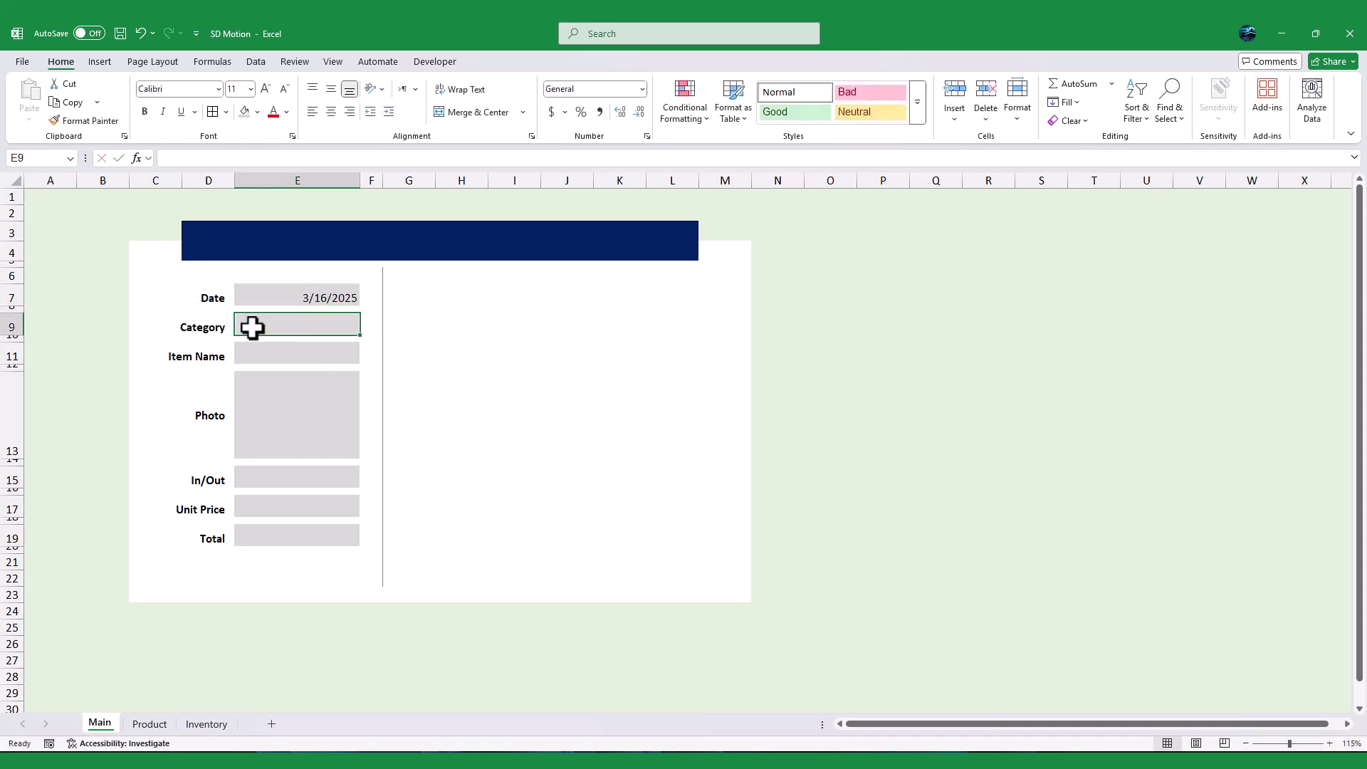
pyautogui.click(256, 65)
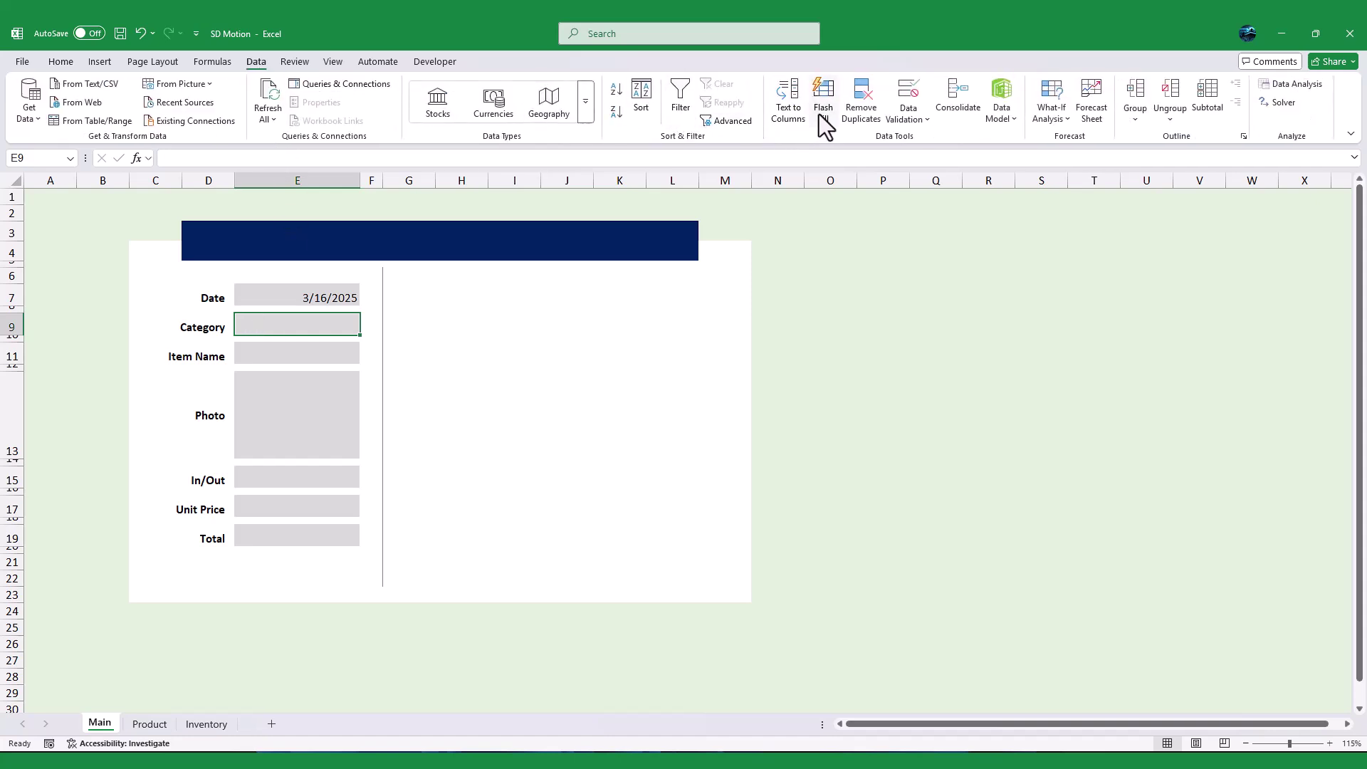
pyautogui.click(907, 118)
pyautogui.click(921, 141)
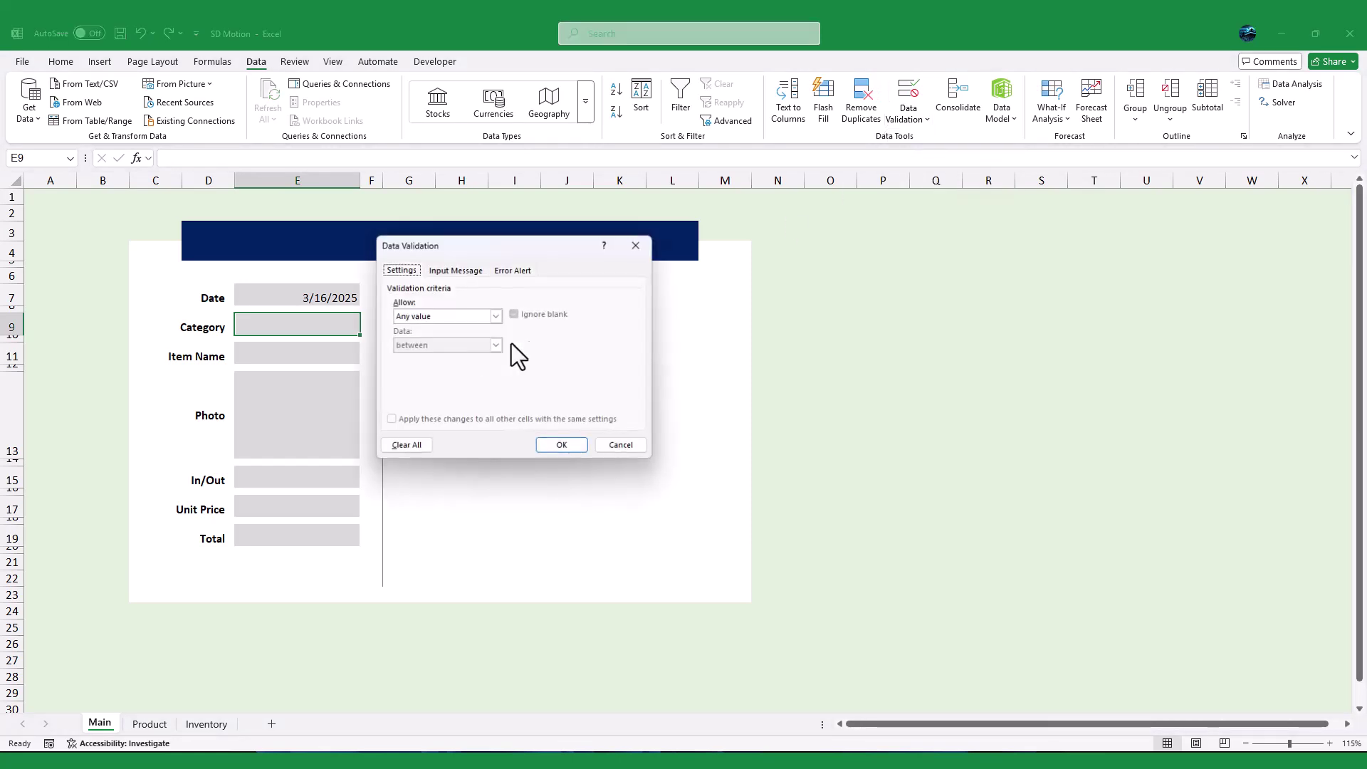
pyautogui.write('=')
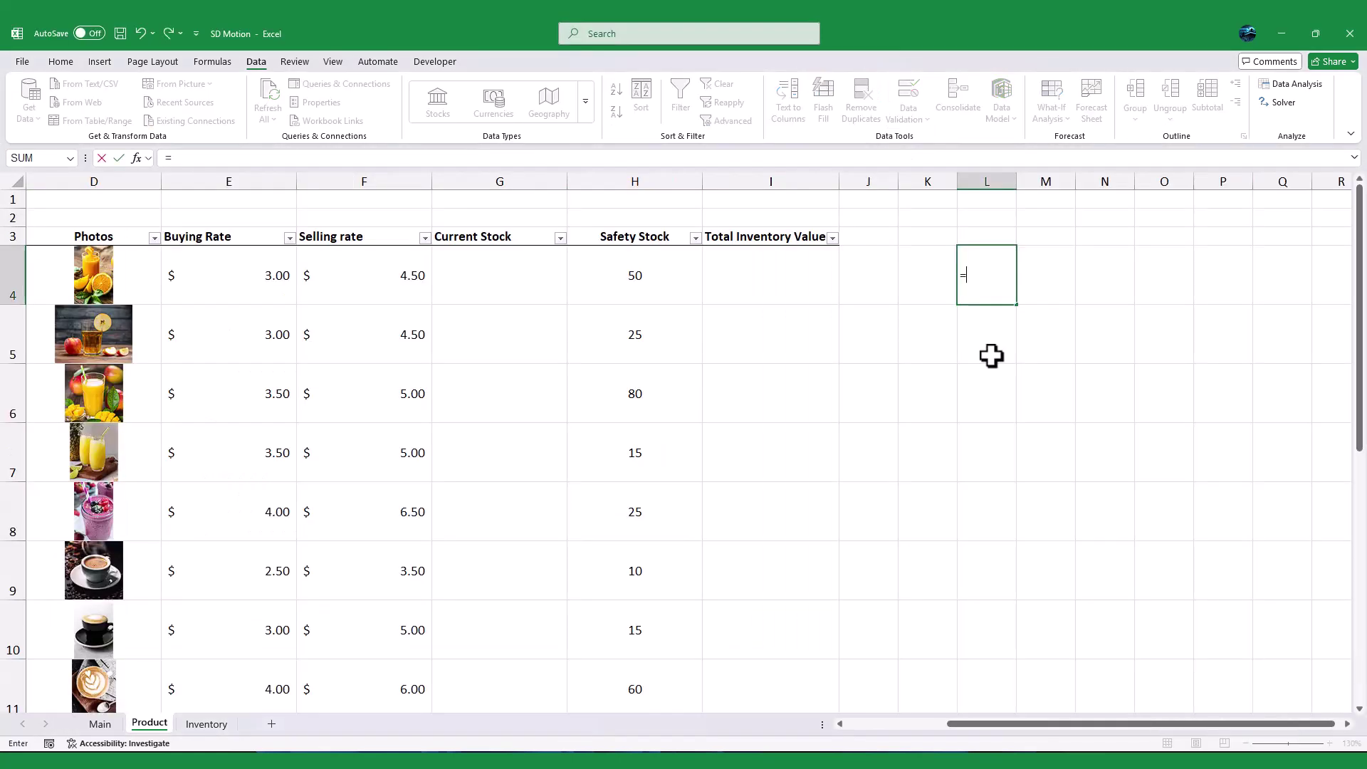
pyautogui.write('uniq')
pyautogui.press('Tab')
pyautogui.write('pr')
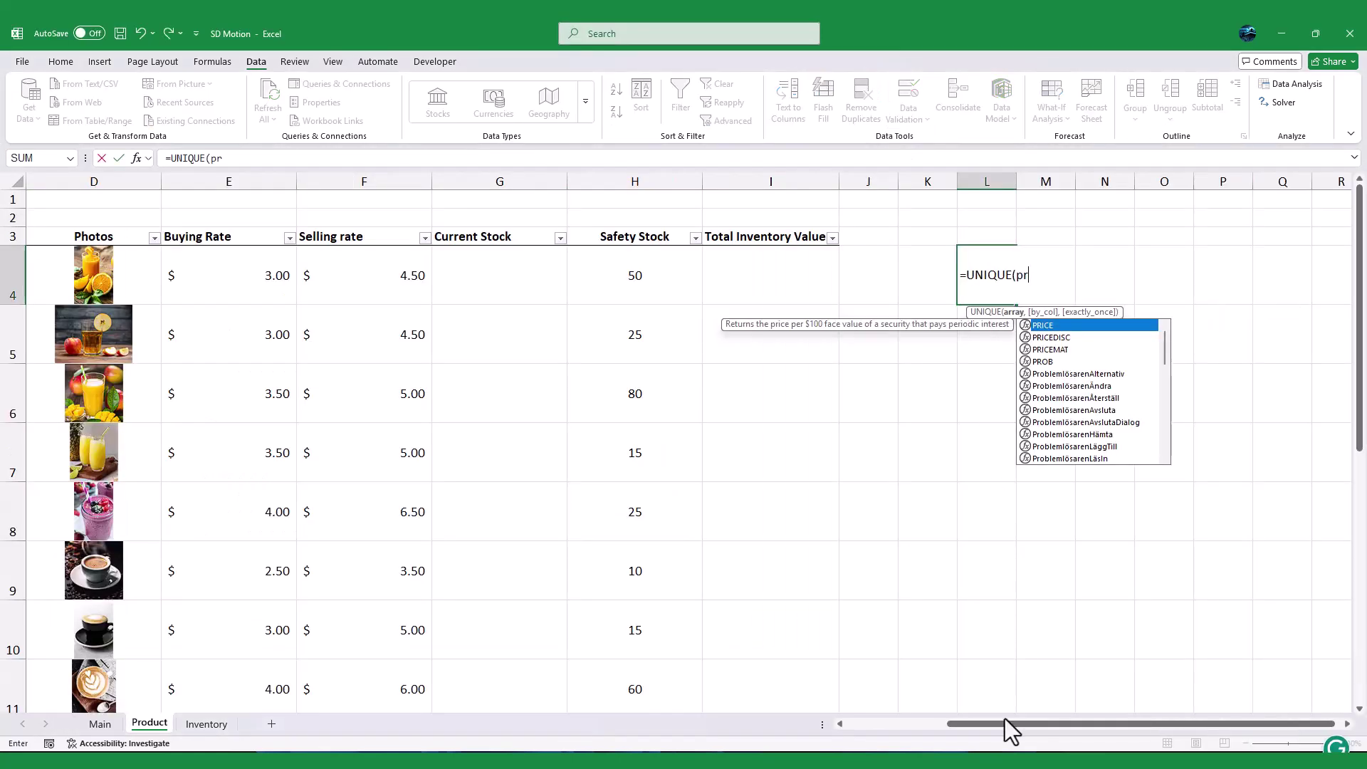
pyautogui.write('o')
pyautogui.press('Tab')
pyautogui.write('[')
pyautogui.press('Tab')
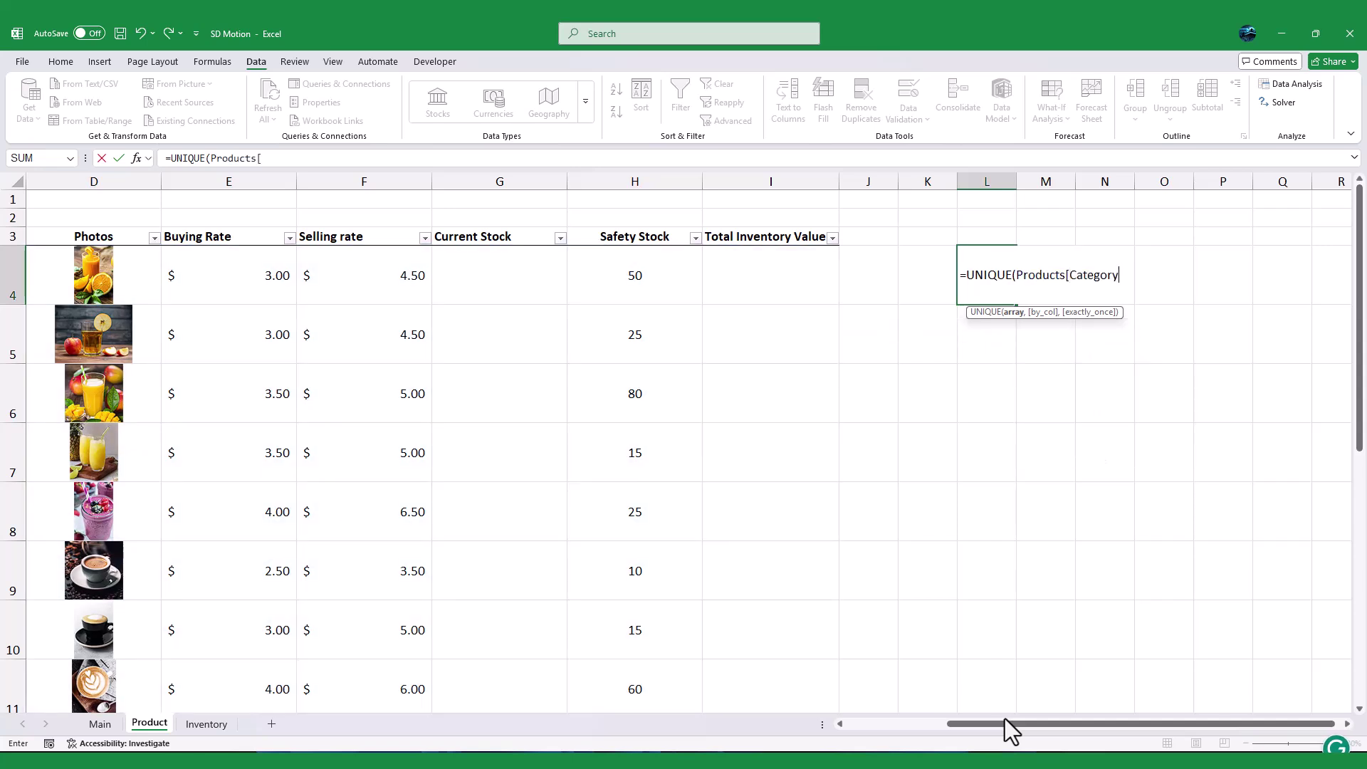
pyautogui.press('Return')
# Step: Give Category E9 a list dropdown sourced from Product!$L$4:$L$6 and select Fruit Jiuce
pyautogui.click(100, 723)
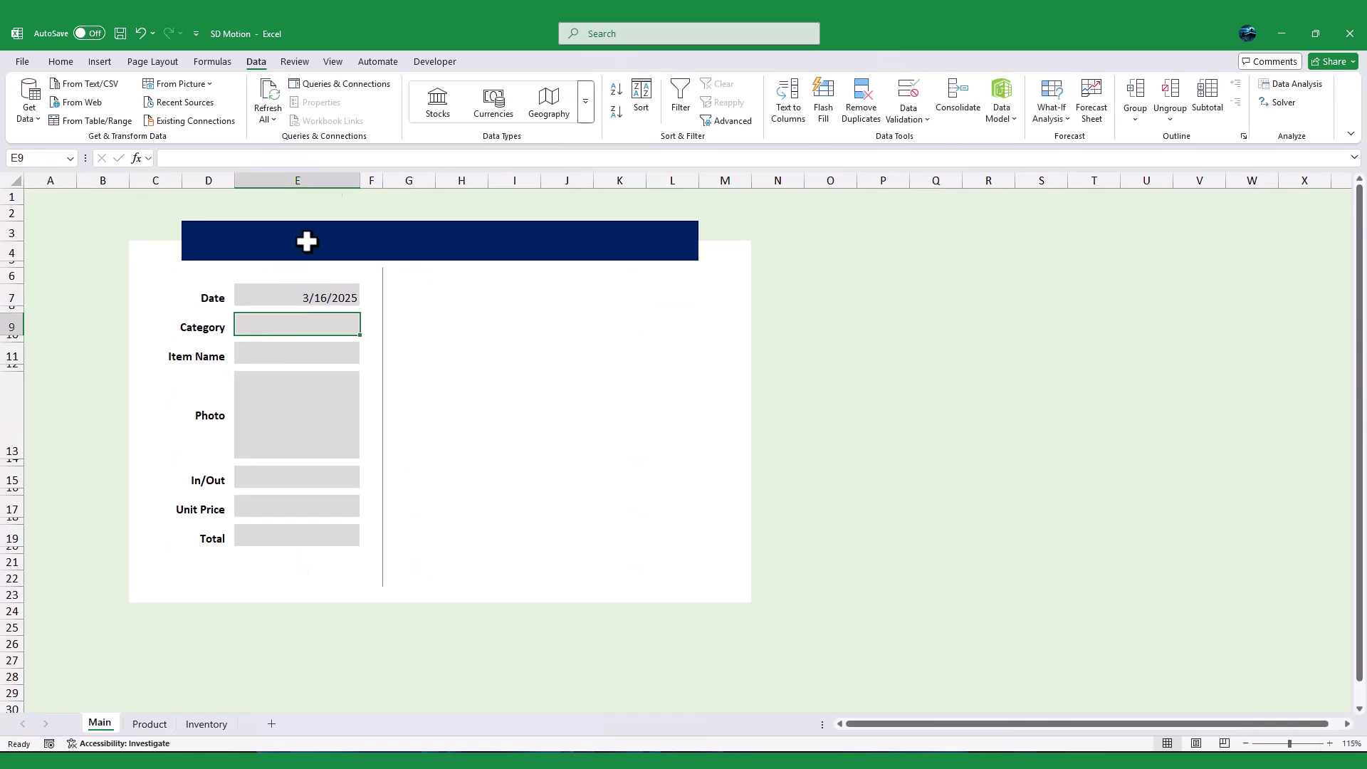
pyautogui.click(909, 119)
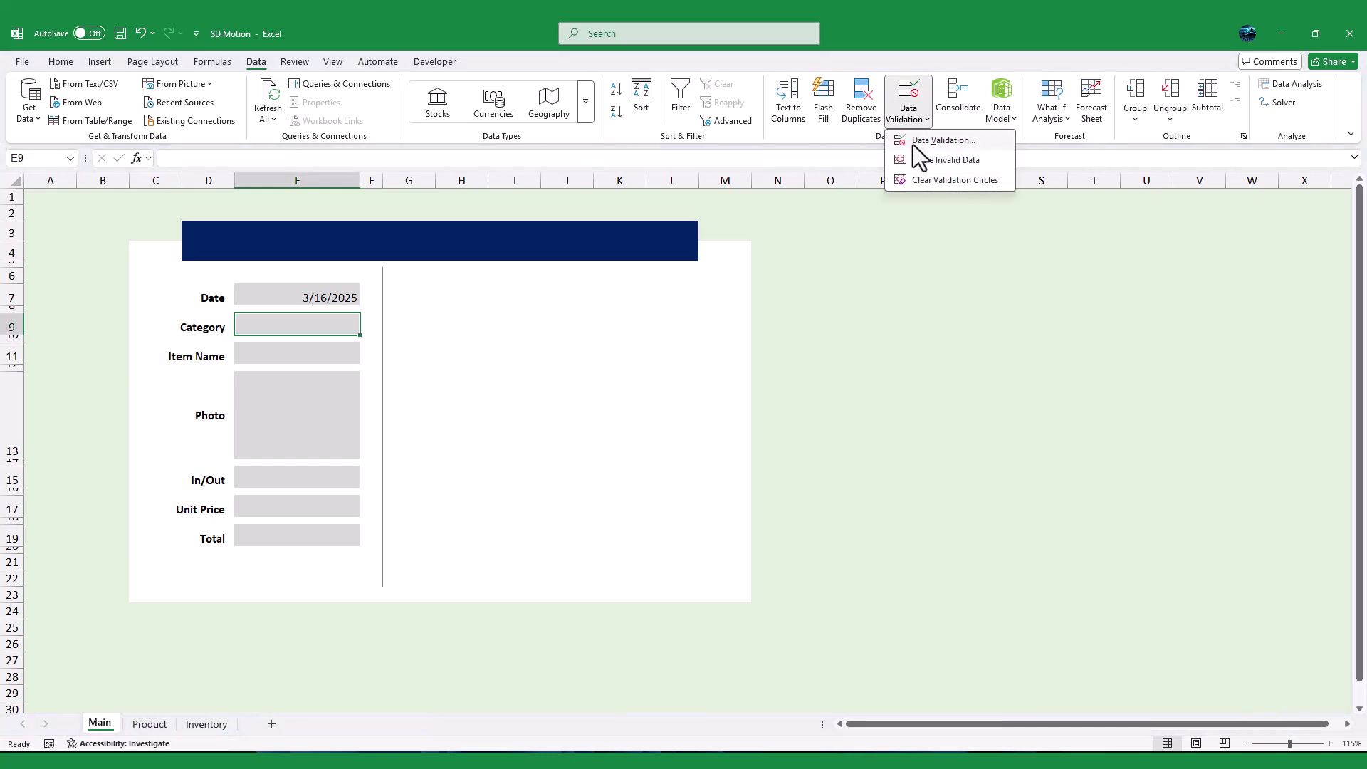
pyautogui.click(918, 143)
pyautogui.click(452, 320)
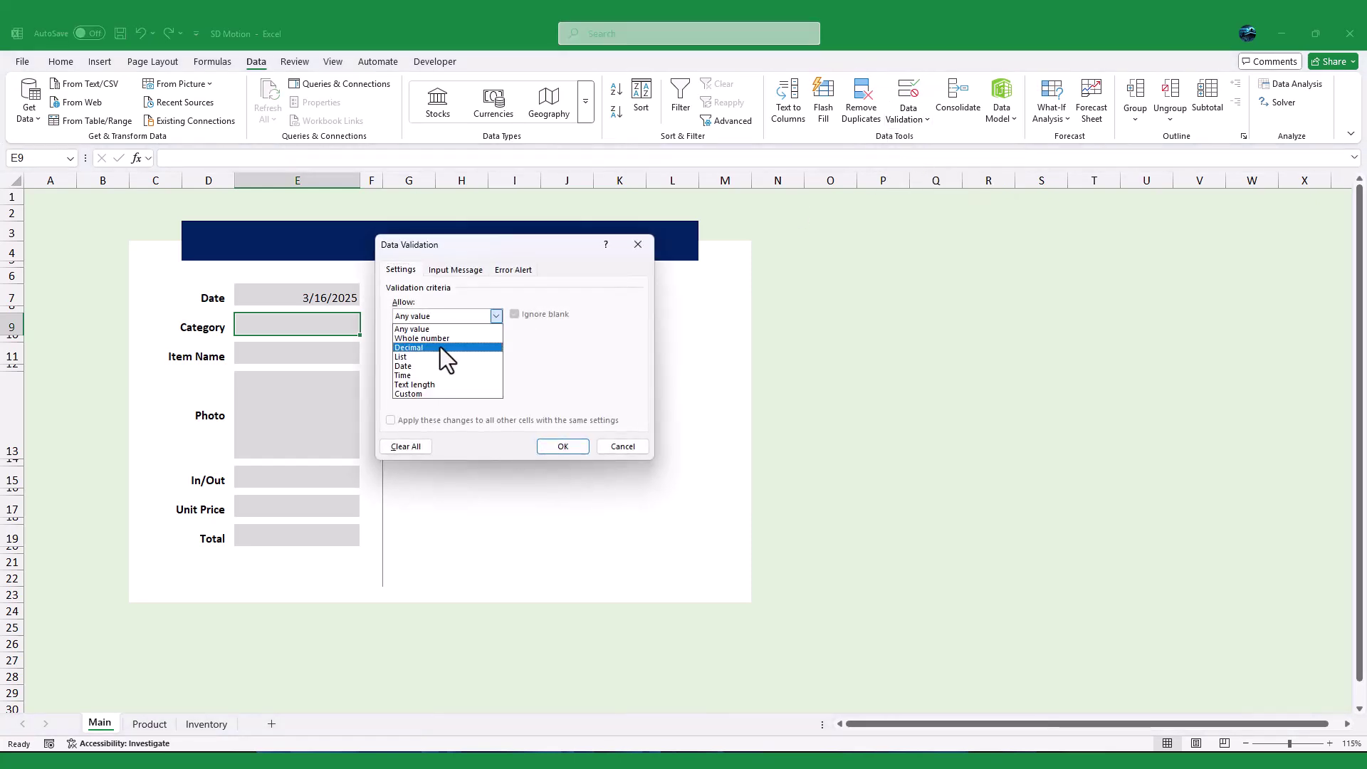
pyautogui.click(440, 359)
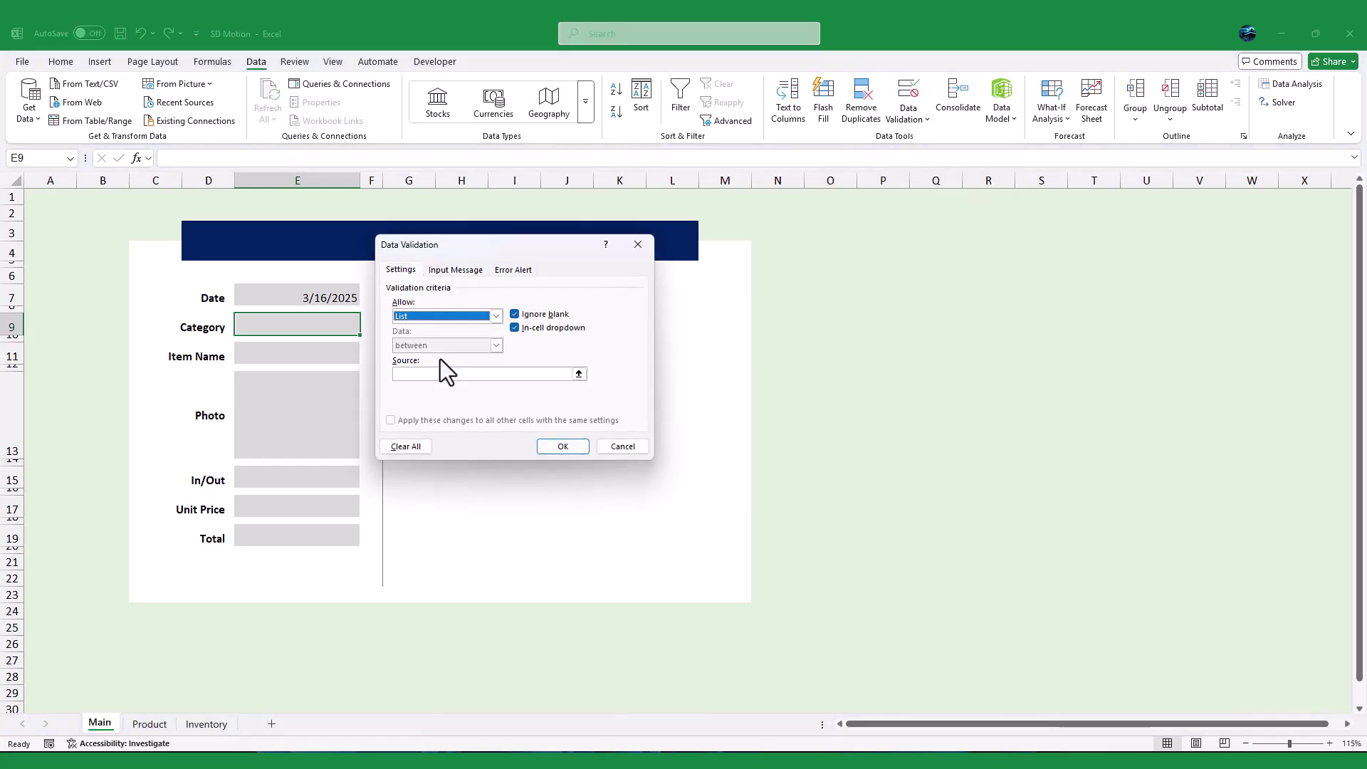
pyautogui.click(573, 369)
pyautogui.click(150, 723)
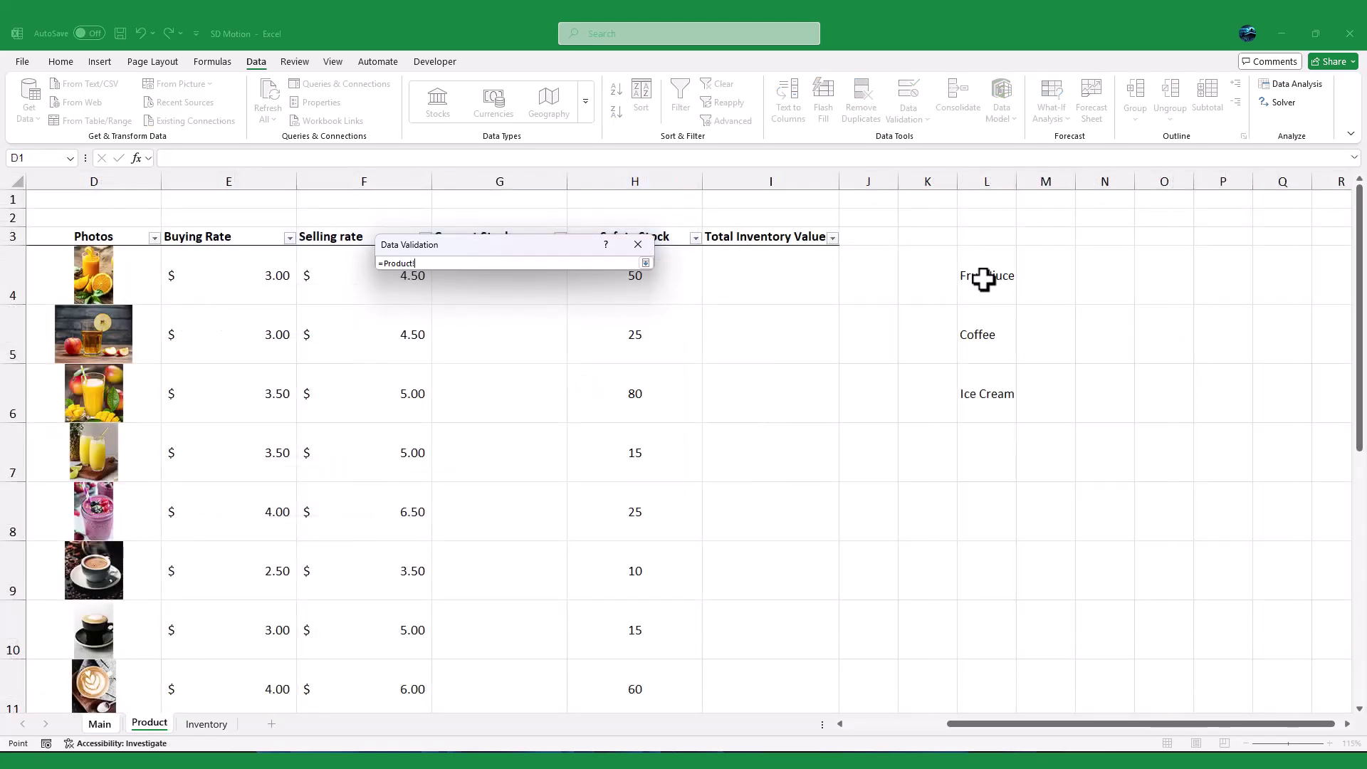
pyautogui.moveTo(983, 278); pyautogui.dragTo(985, 378)
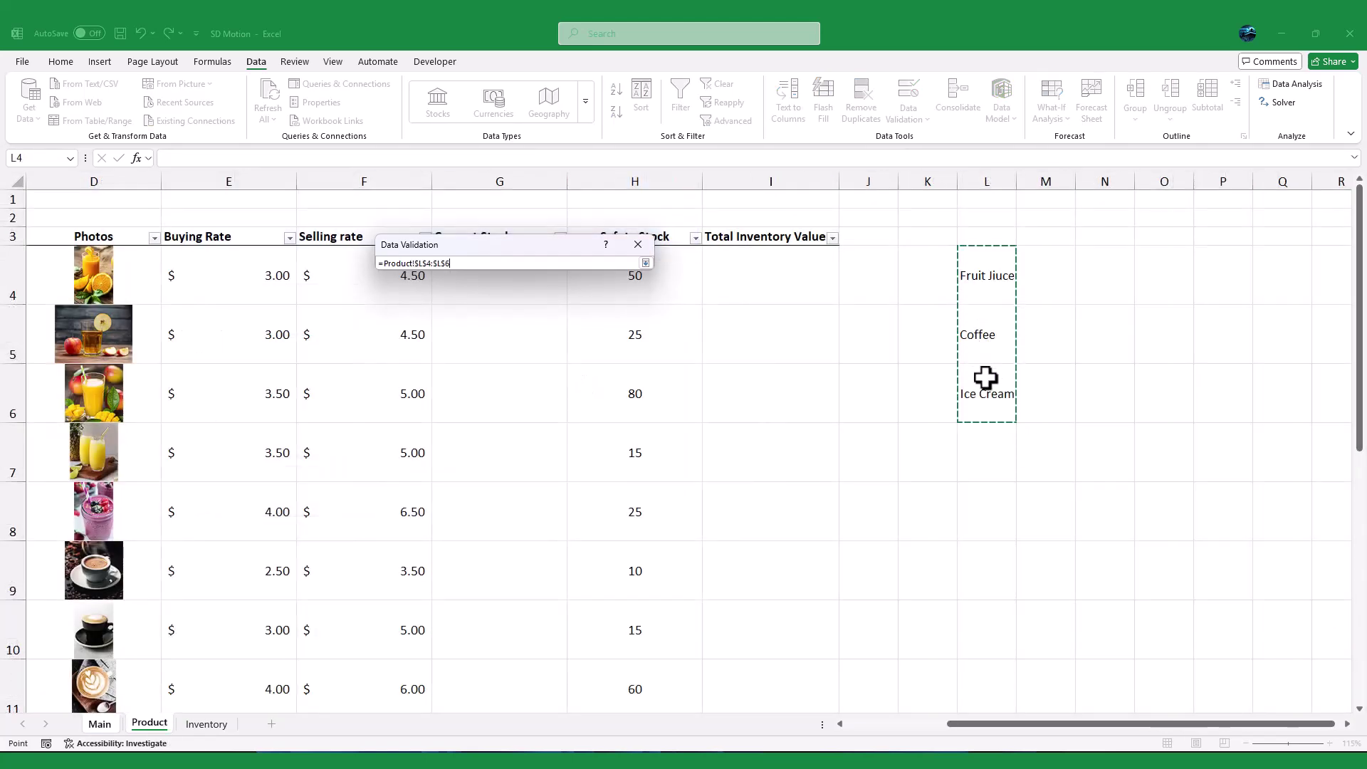
pyautogui.press('Return')
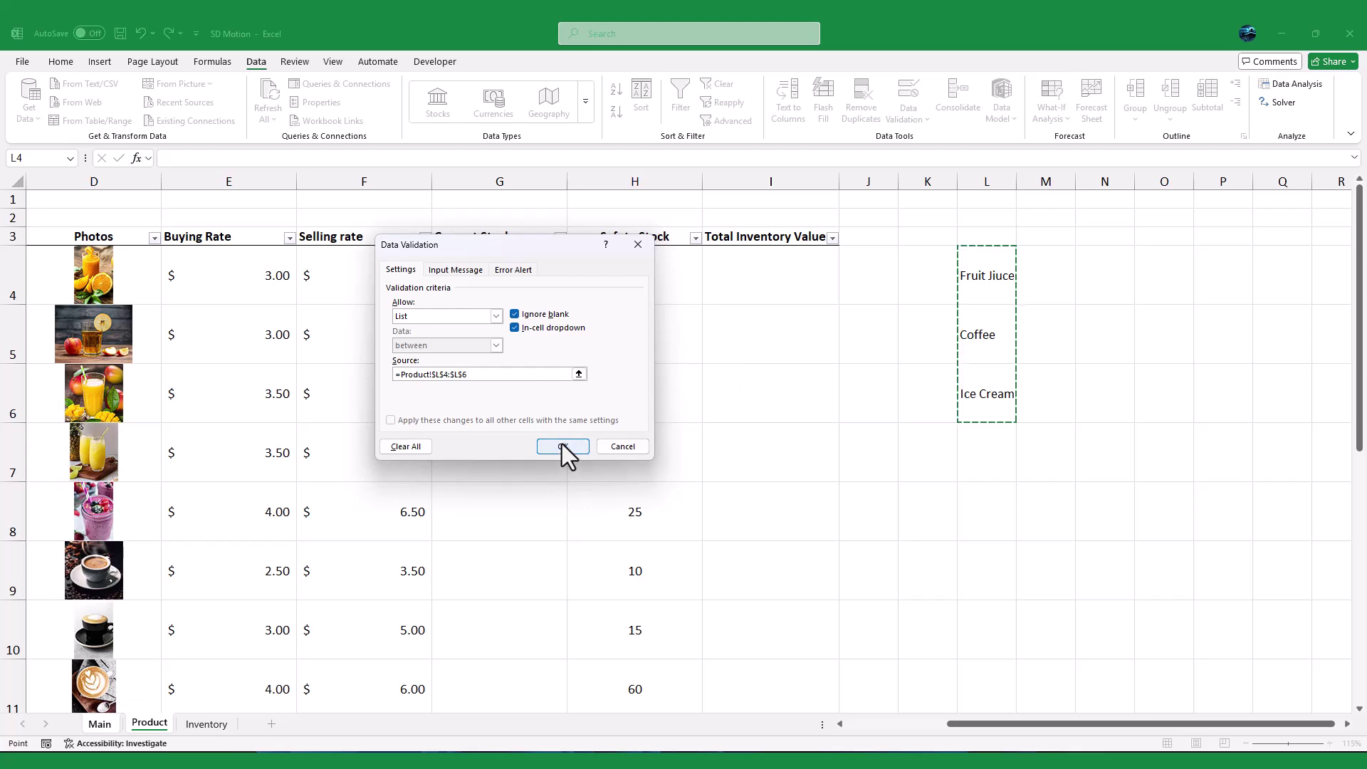
pyautogui.click(561, 445)
pyautogui.click(366, 328)
pyautogui.click(310, 341)
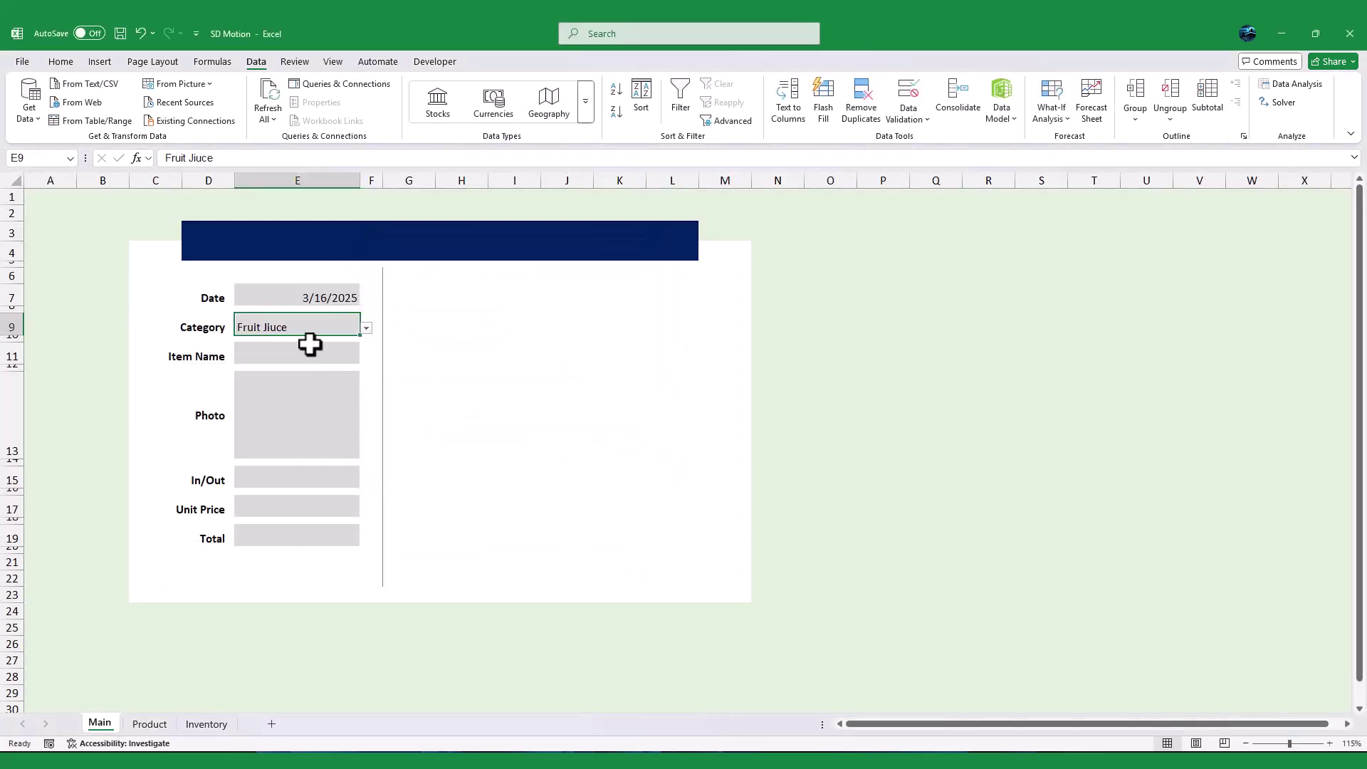
# Step: Name the Product sheet ranges B4:B8 'Juice' and B9:B13 'Coffee'
pyautogui.click(304, 358)
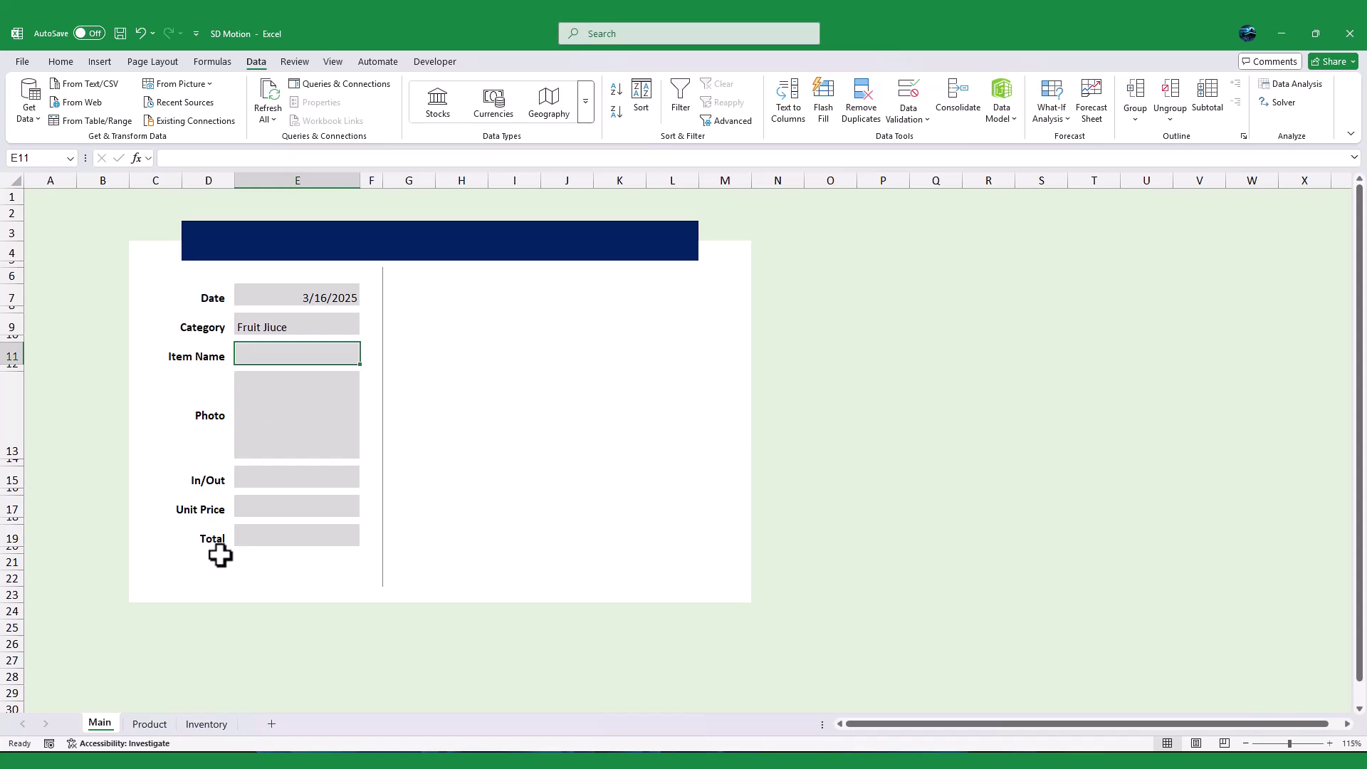
pyautogui.click(150, 725)
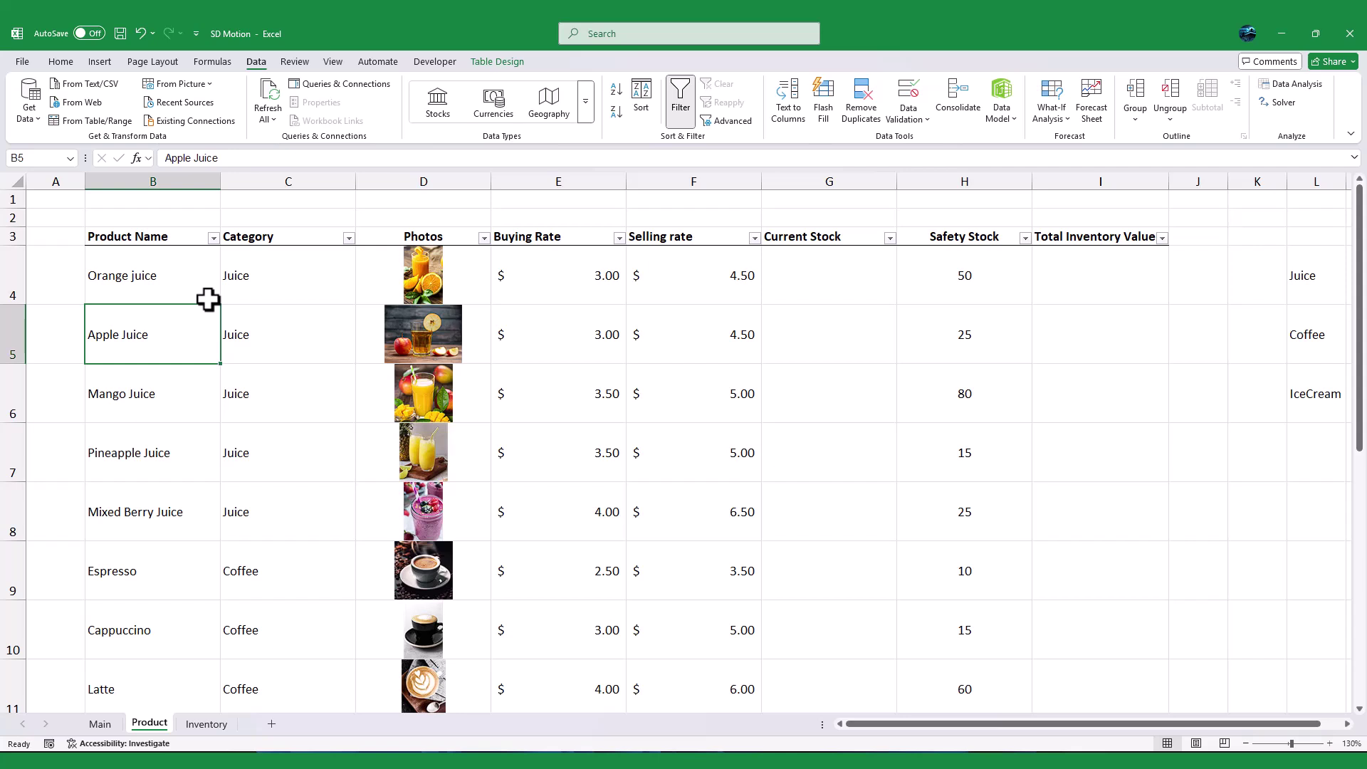
pyautogui.moveTo(178, 276); pyautogui.dragTo(176, 512)
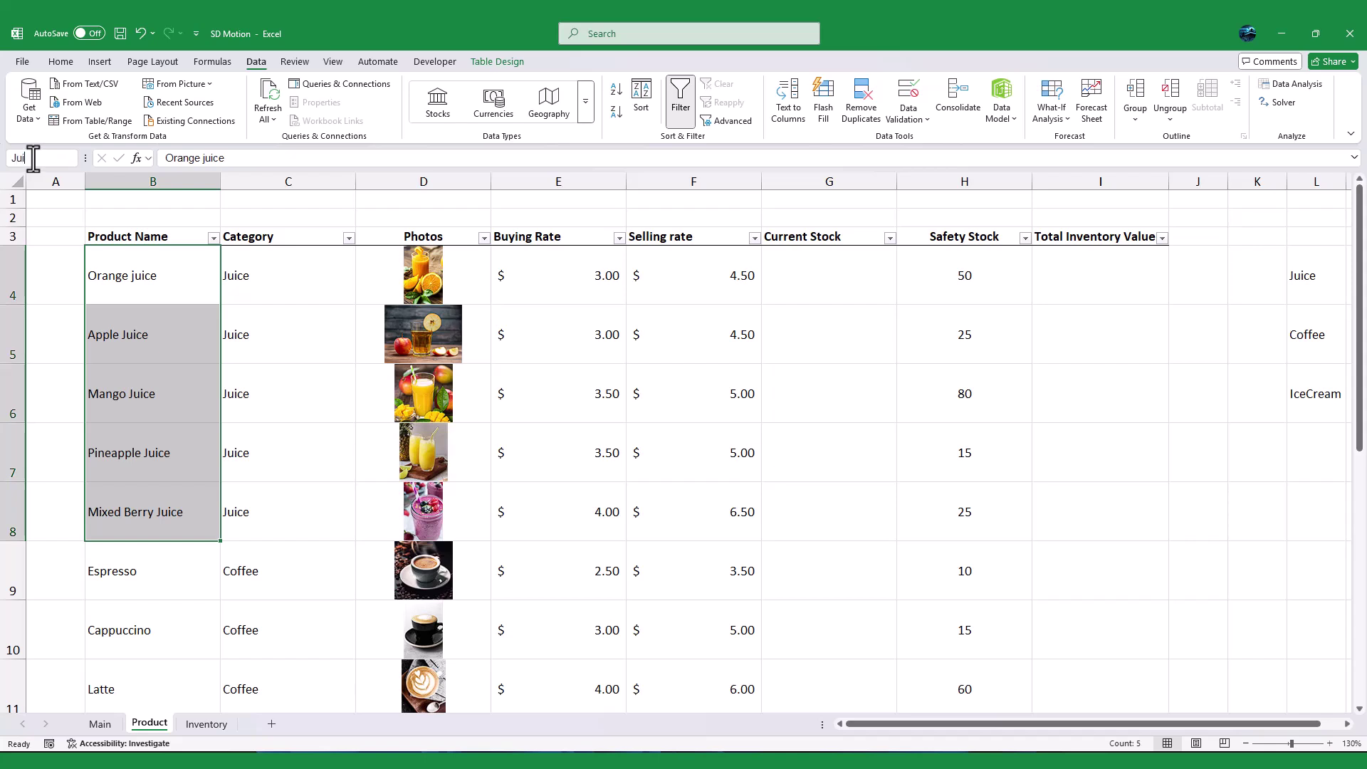
pyautogui.click(147, 568)
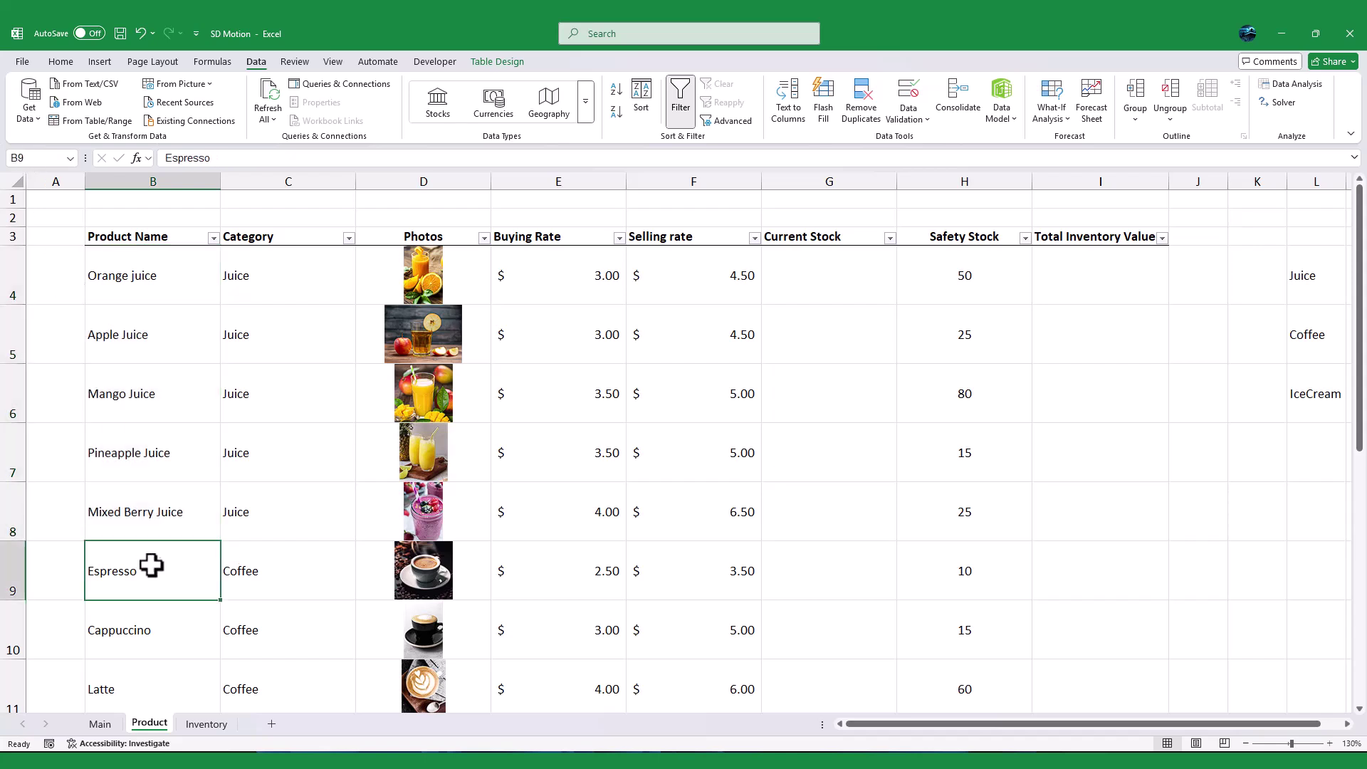
pyautogui.scroll(-2, 158, 582)
pyautogui.keyDown('shift'); pyautogui.click(160, 636); pyautogui.keyUp('shift')
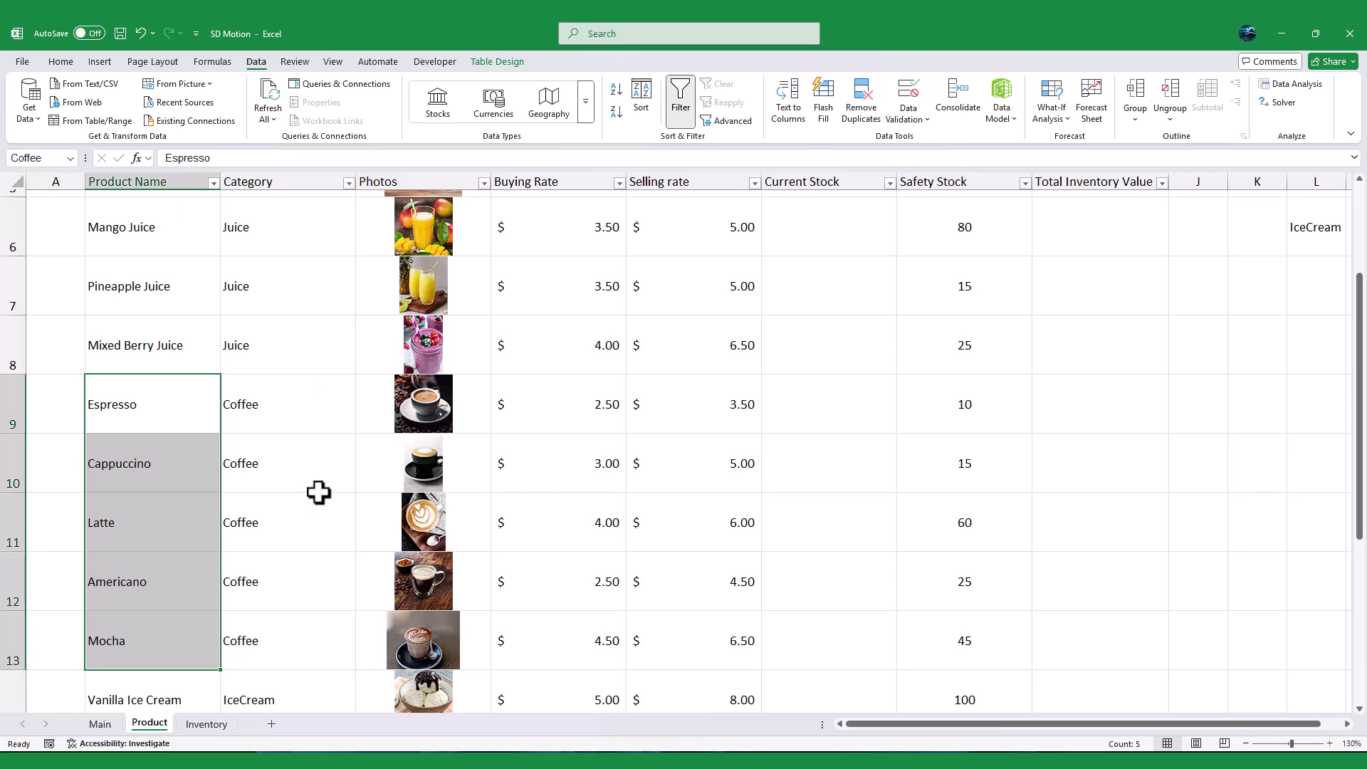
pyautogui.scroll(-2, 318, 492)
# Step: Name B14:B18 'IceCream', then review the defined names in Name Manager
pyautogui.click(180, 480)
pyautogui.scroll(-2, 178, 512)
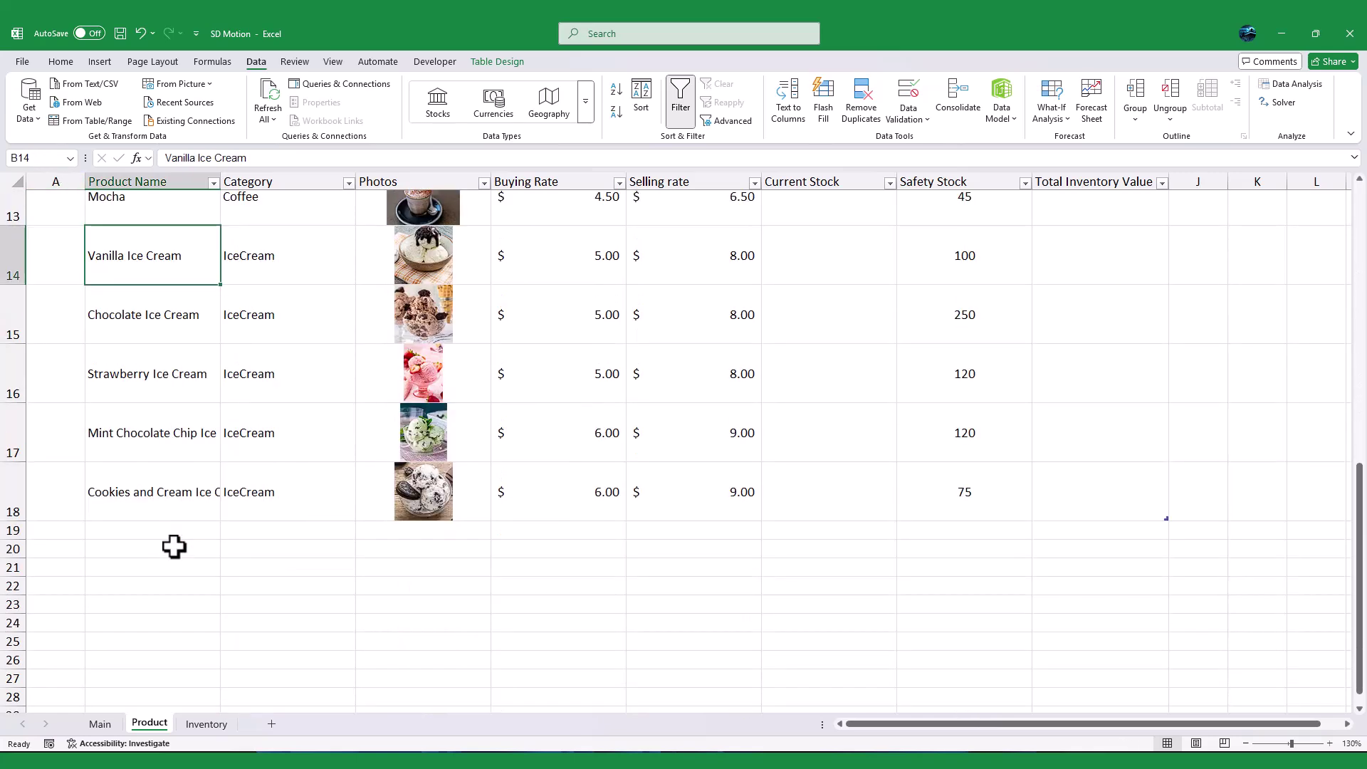
pyautogui.keyDown('shift'); pyautogui.click(166, 494); pyautogui.keyUp('shift')
pyautogui.write('IceCream')
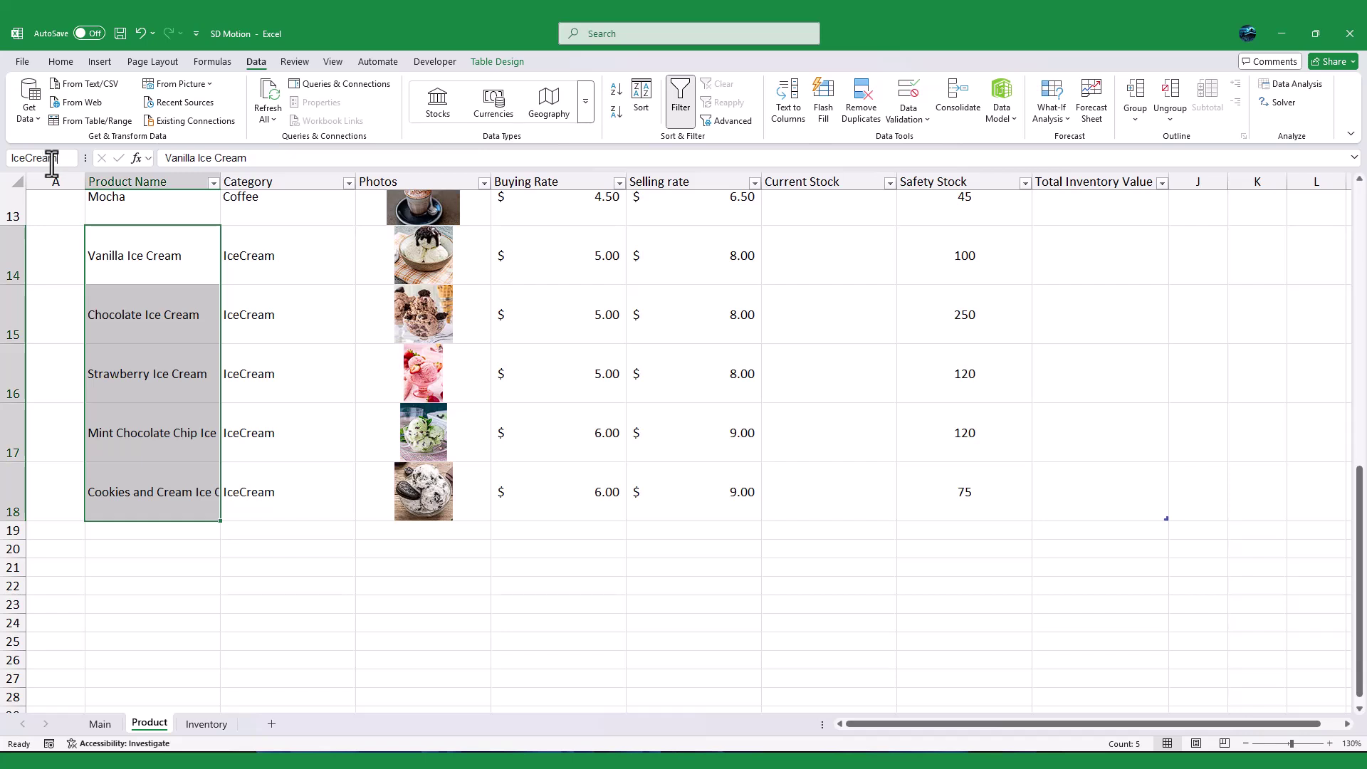
pyautogui.press('Return')
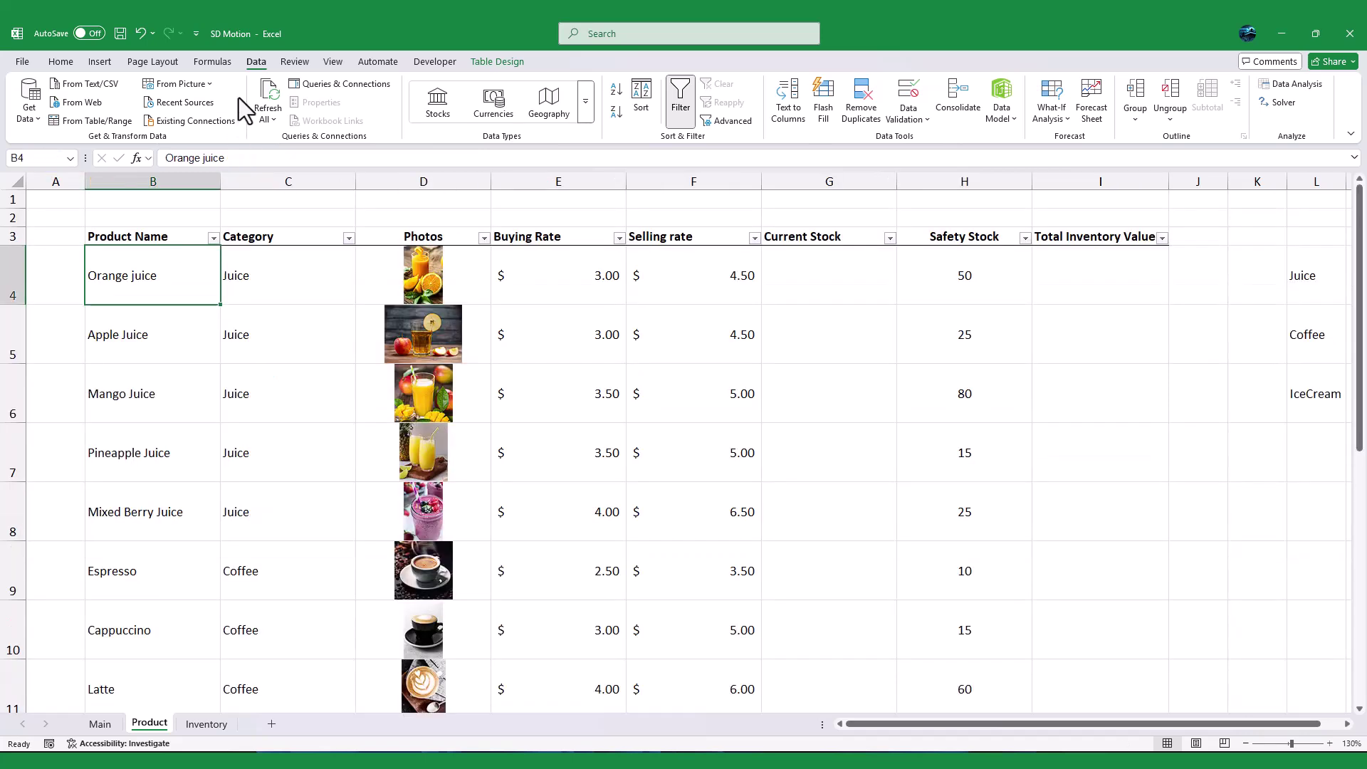
pyautogui.click(199, 63)
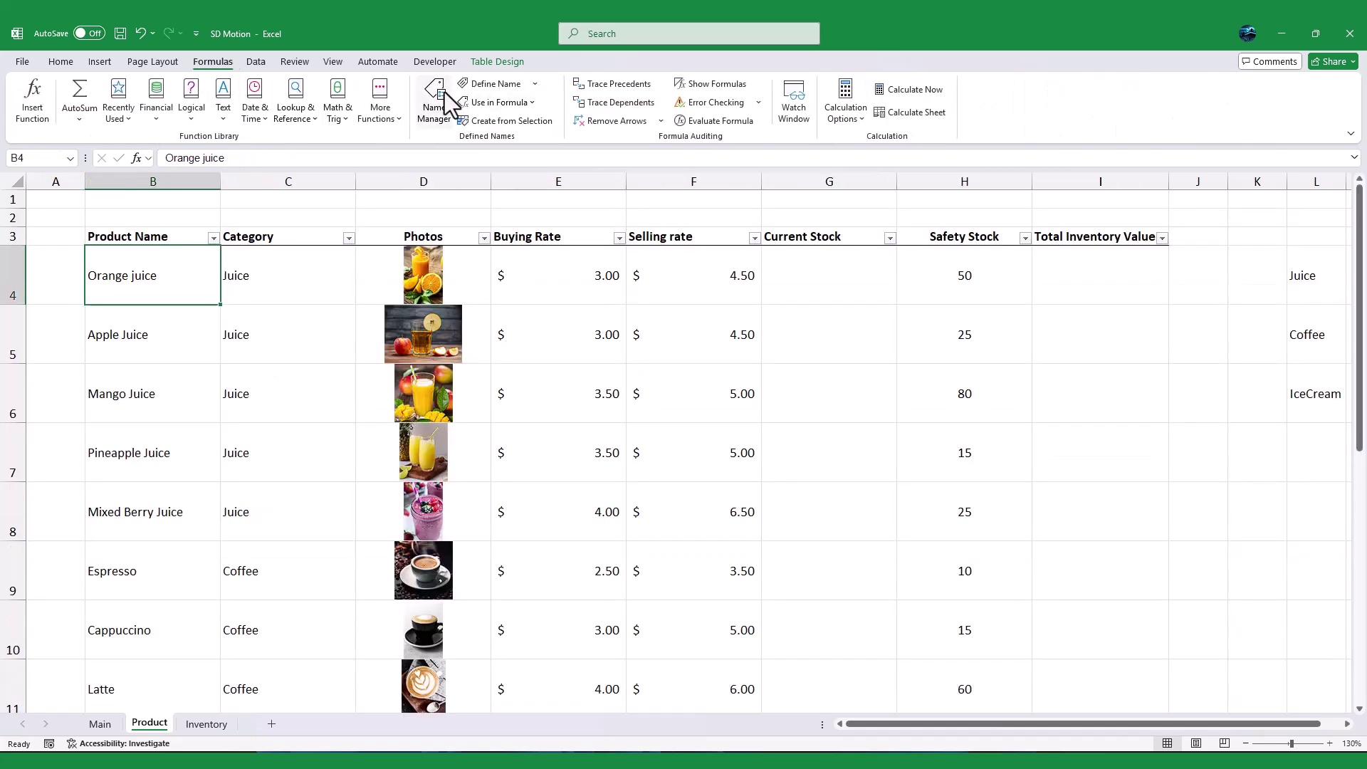
pyautogui.click(446, 103)
pyautogui.click(679, 486)
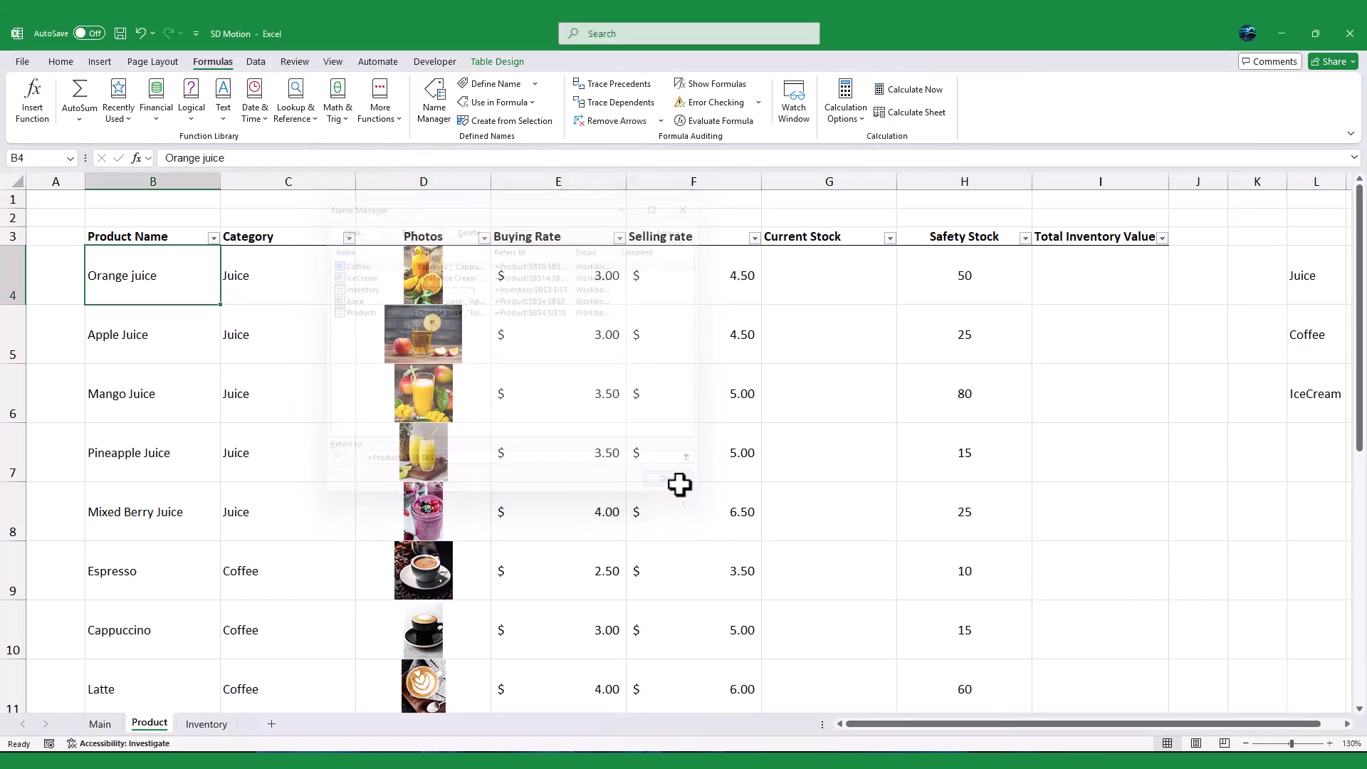
pyautogui.click(263, 456)
# Step: Give Item Name E11 a list dropdown with source =INDIRECT($E$9)
pyautogui.click(102, 727)
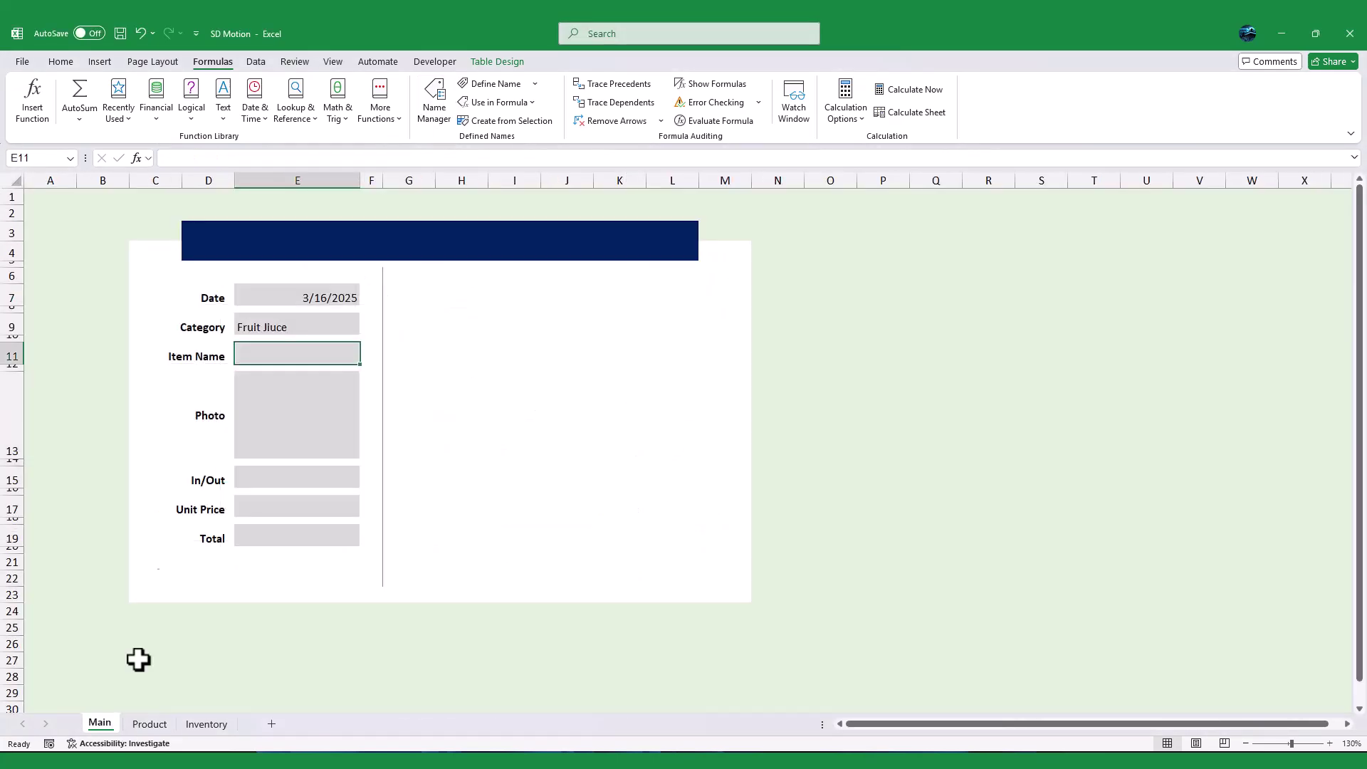
pyautogui.click(911, 125)
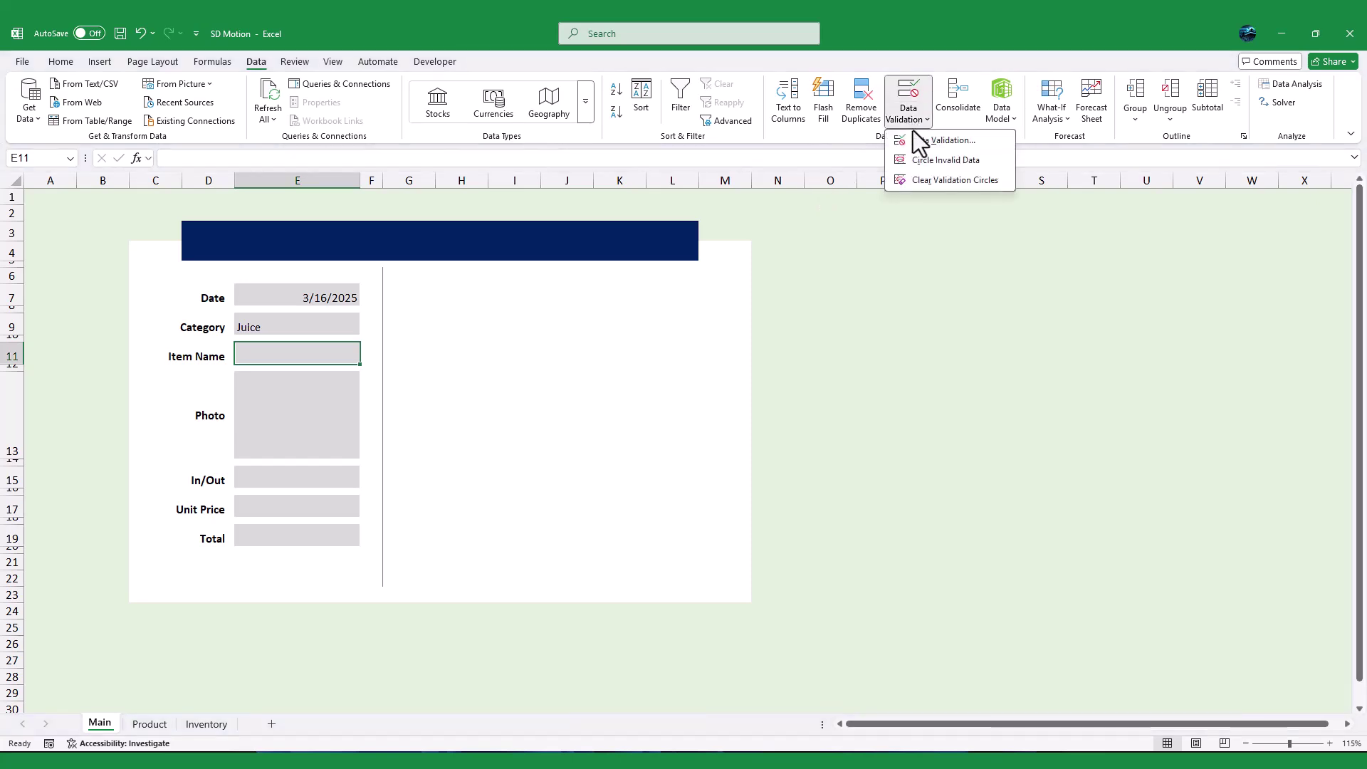
pyautogui.click(444, 317)
pyautogui.click(438, 360)
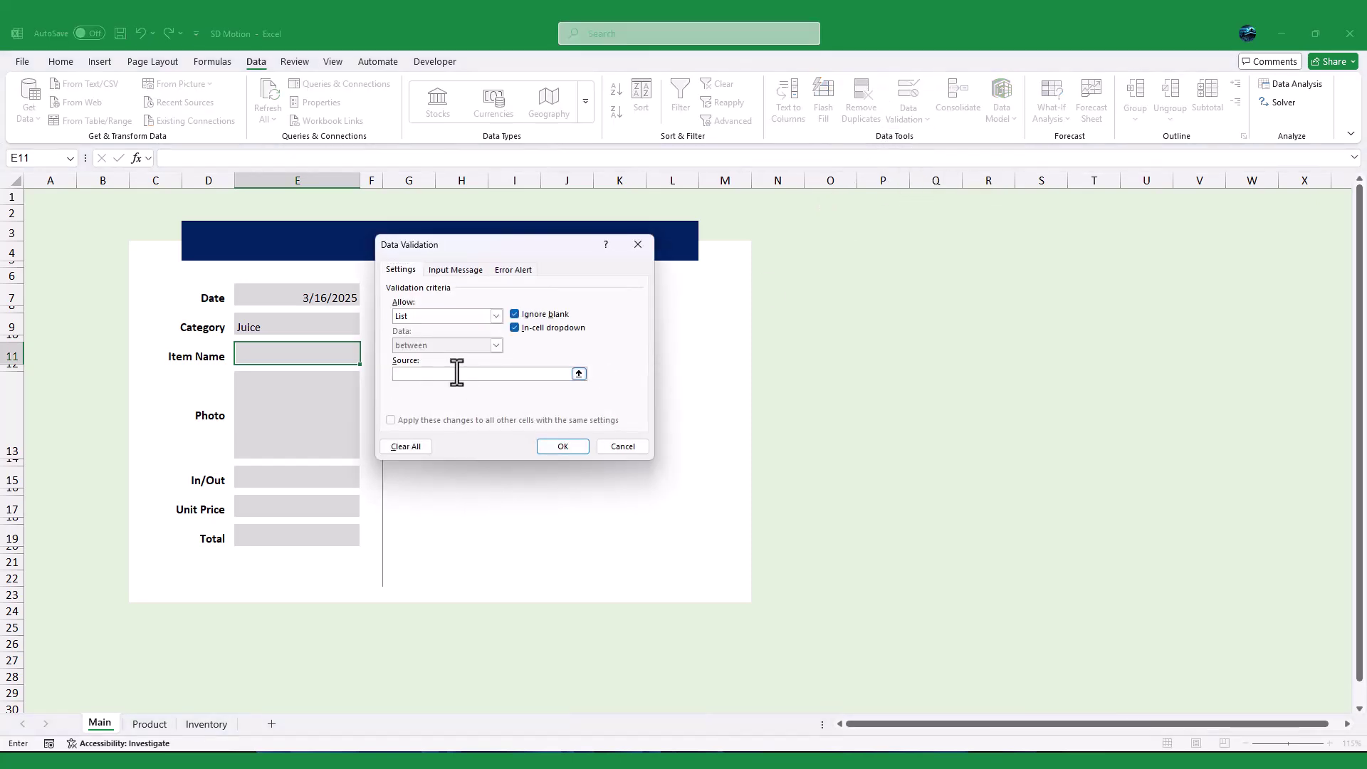
pyautogui.write('=INDIRECT(')
pyautogui.click(257, 326)
pyautogui.write(')')
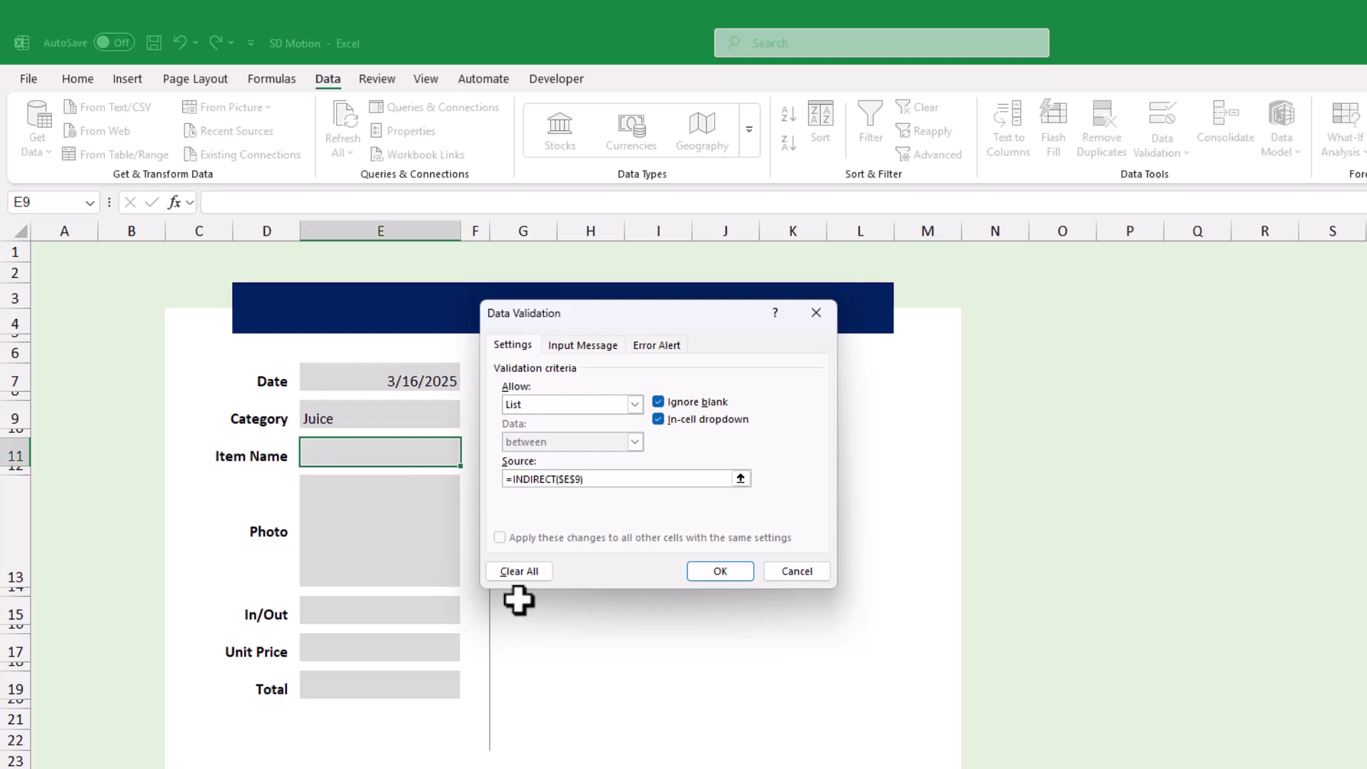
pyautogui.click(706, 574)
# Step: Test the dropdowns, ending with Category IceCream and Item Mint Chocolate Chip Ice Cream
pyautogui.click(468, 456)
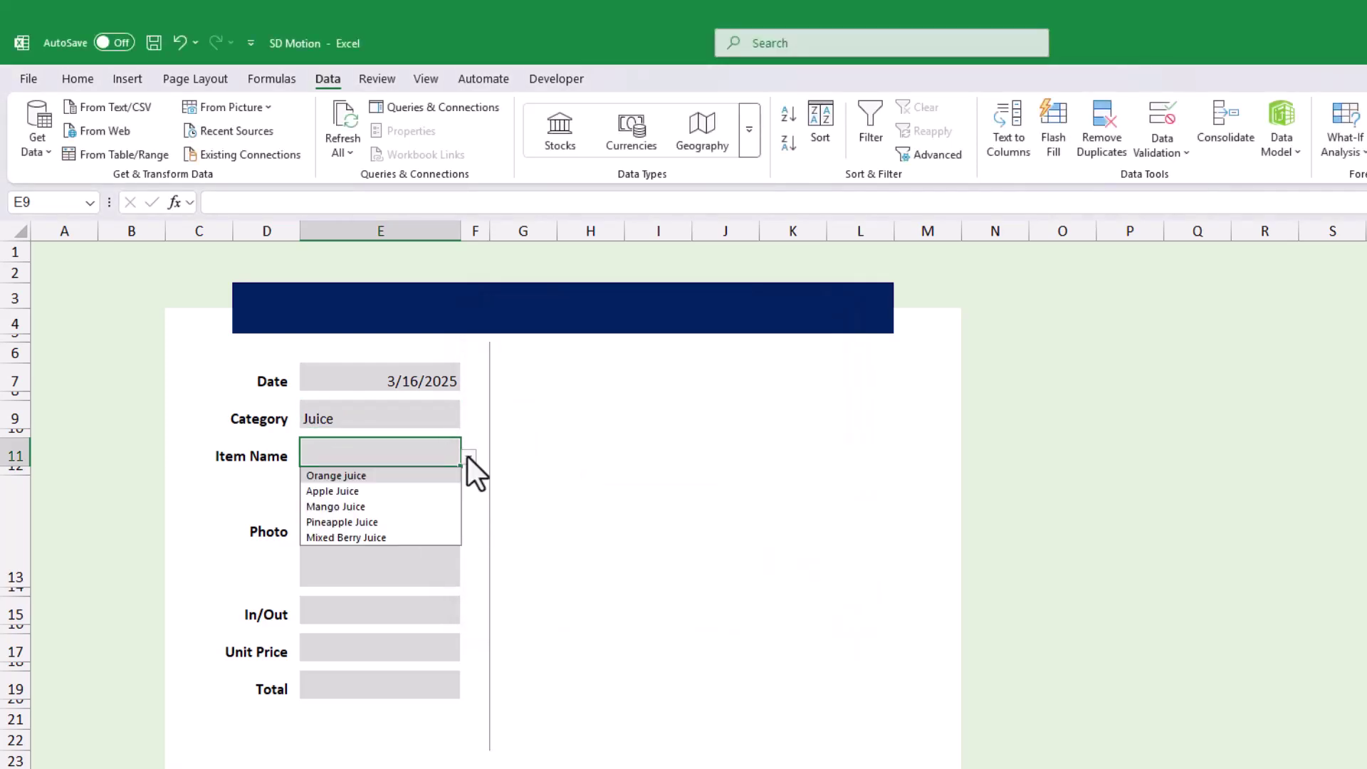
pyautogui.click(422, 488)
pyautogui.click(454, 425)
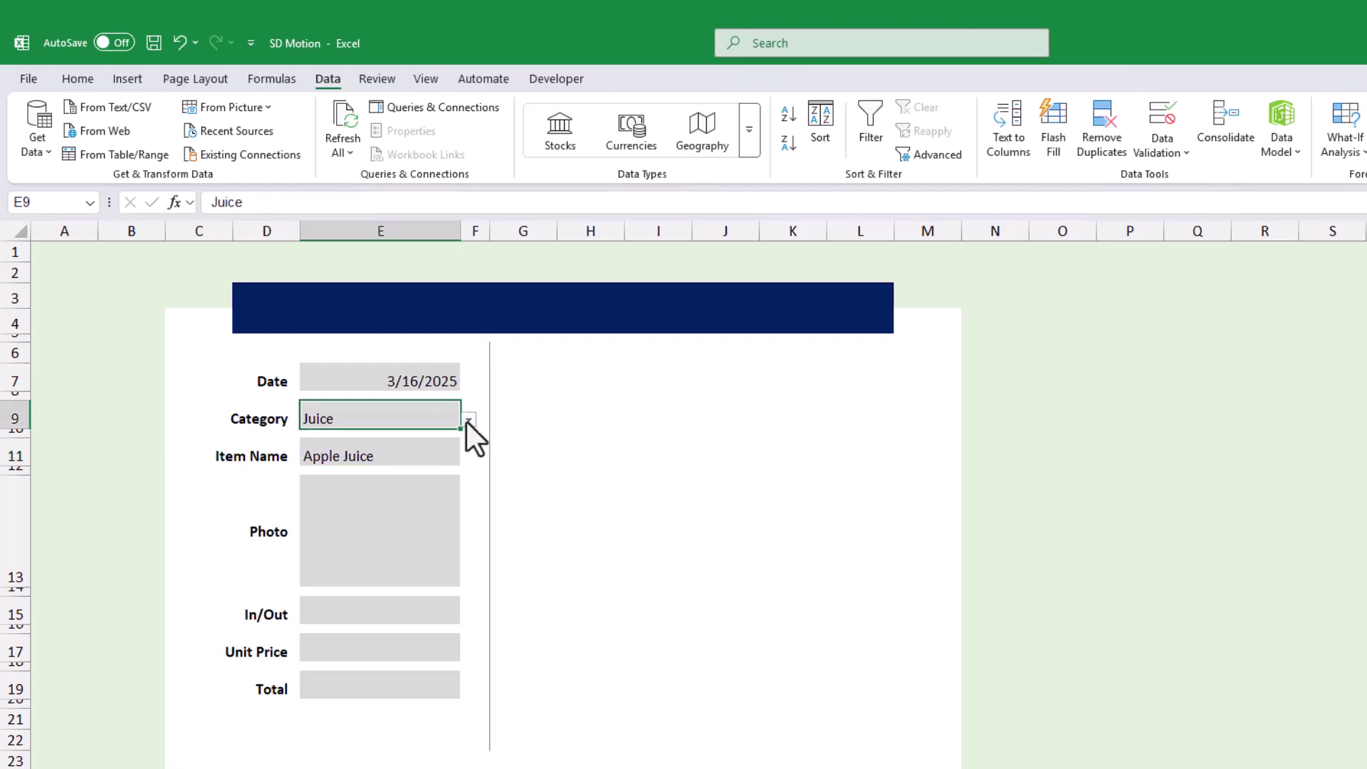
pyautogui.click(374, 467)
pyautogui.click(459, 450)
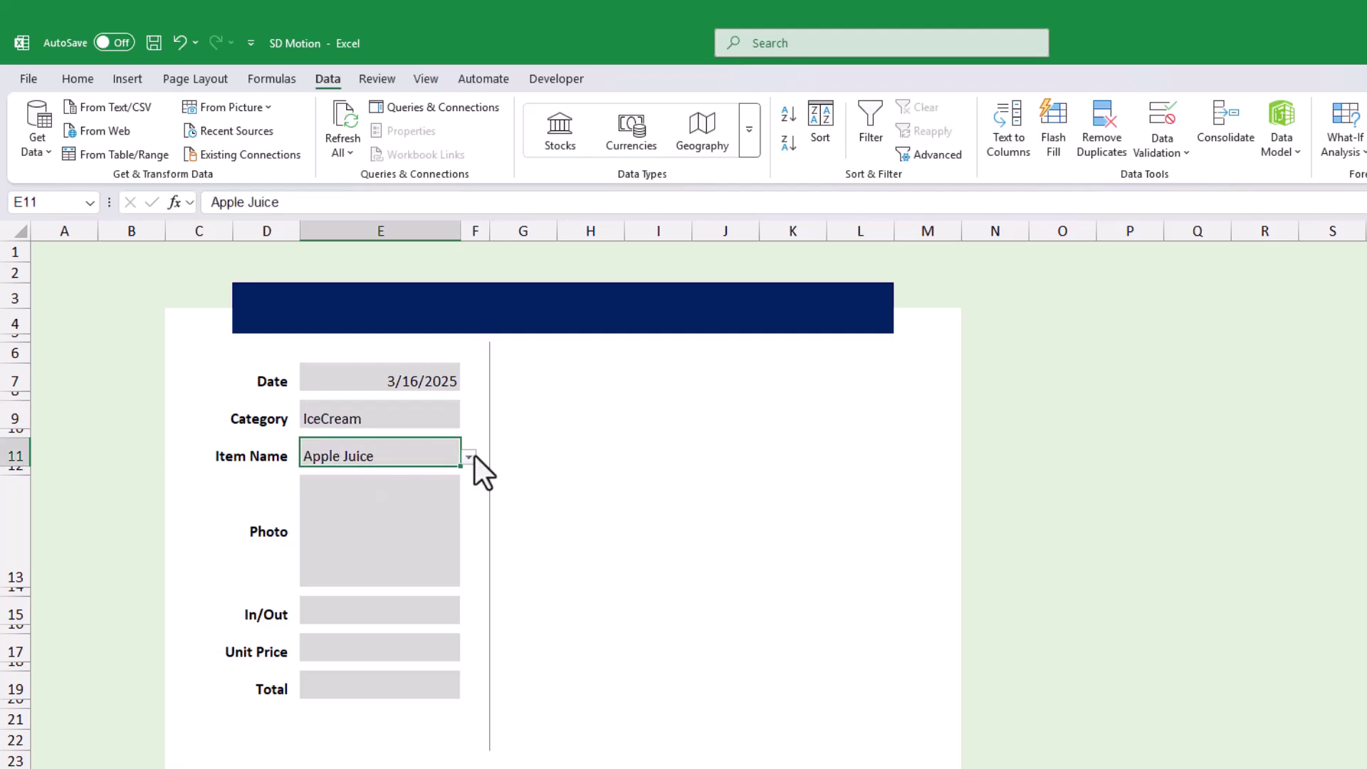
pyautogui.click(457, 456)
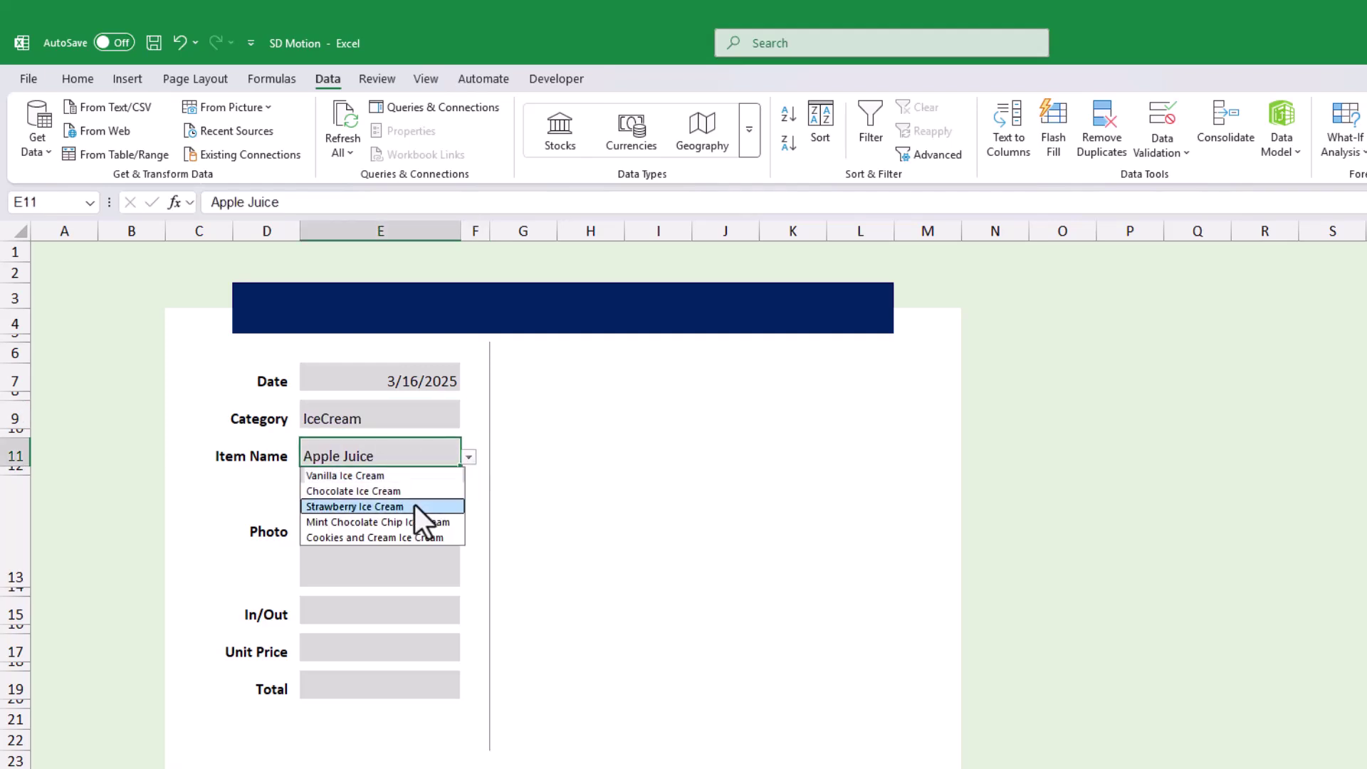
pyautogui.click(416, 506)
pyautogui.click(466, 457)
pyautogui.click(406, 538)
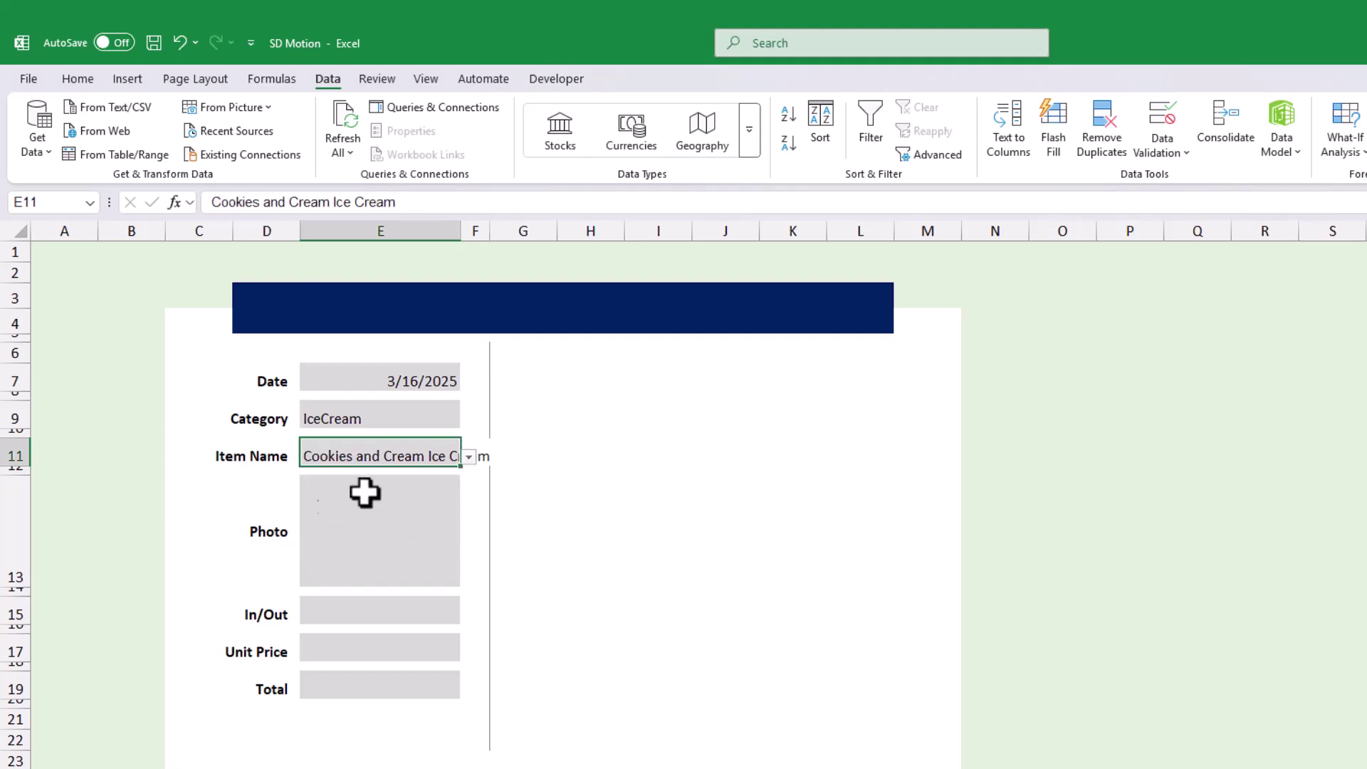
pyautogui.click(364, 546)
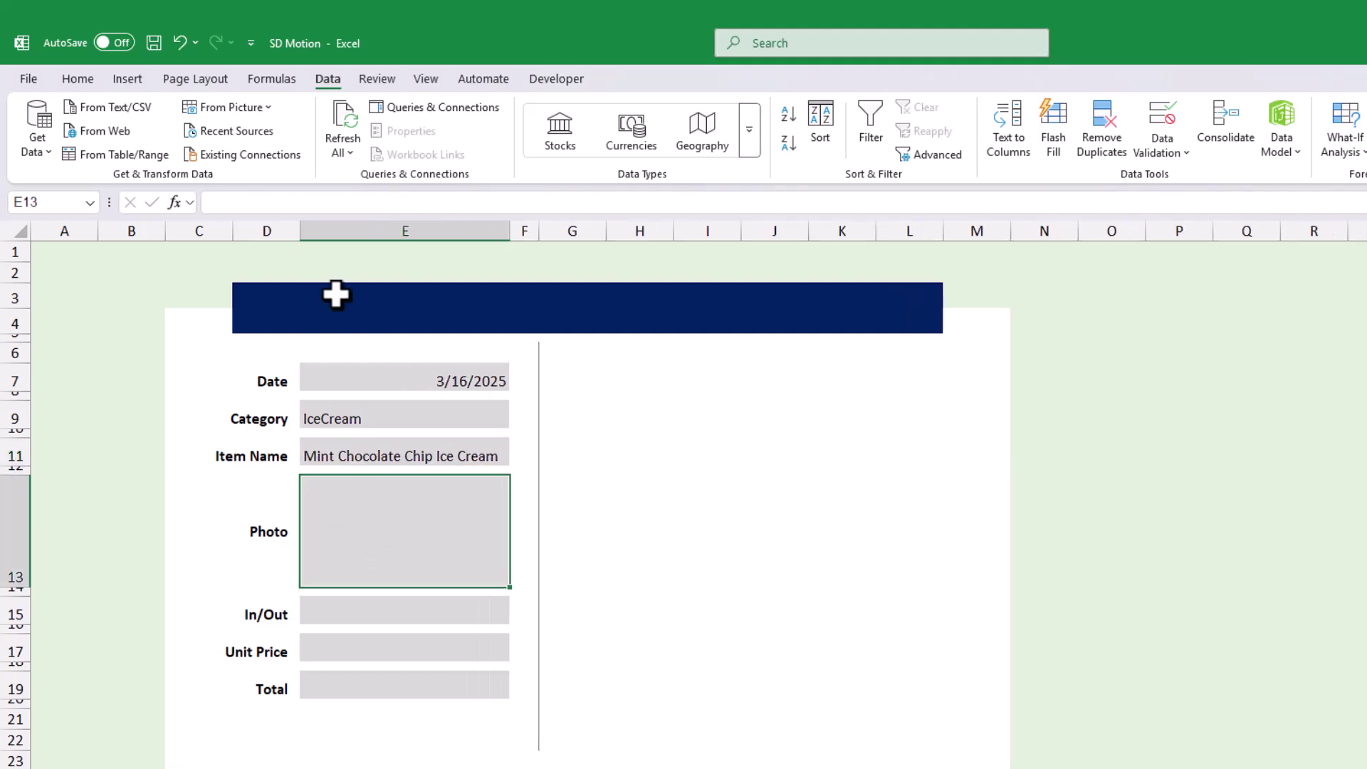
# Step: Enter =VLOOKUP(E11,Products[#All],3,FALSE) in Photo cell E13 to show the item's picture
pyautogui.hotkey('ctrl', 'v')
pyautogui.write('=V')
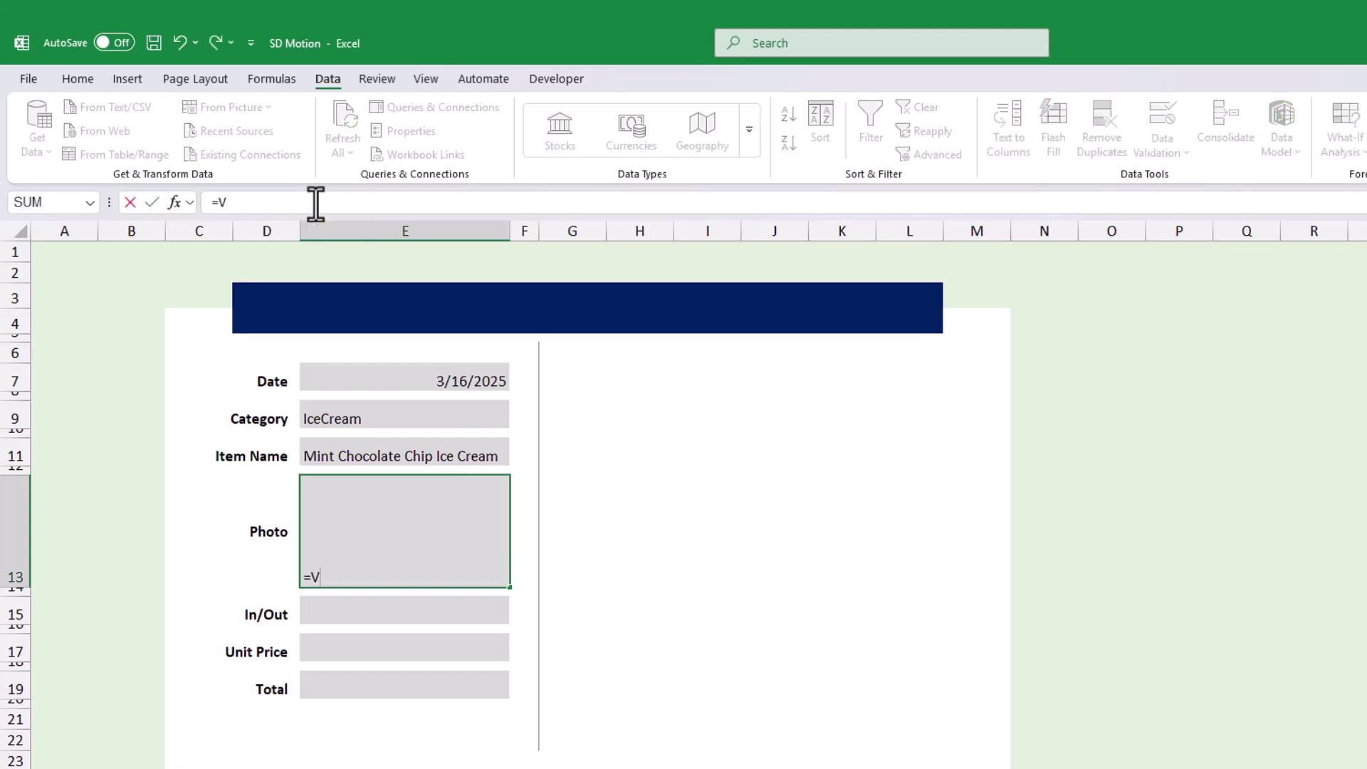
pyautogui.write('LO')
pyautogui.press('Tab')
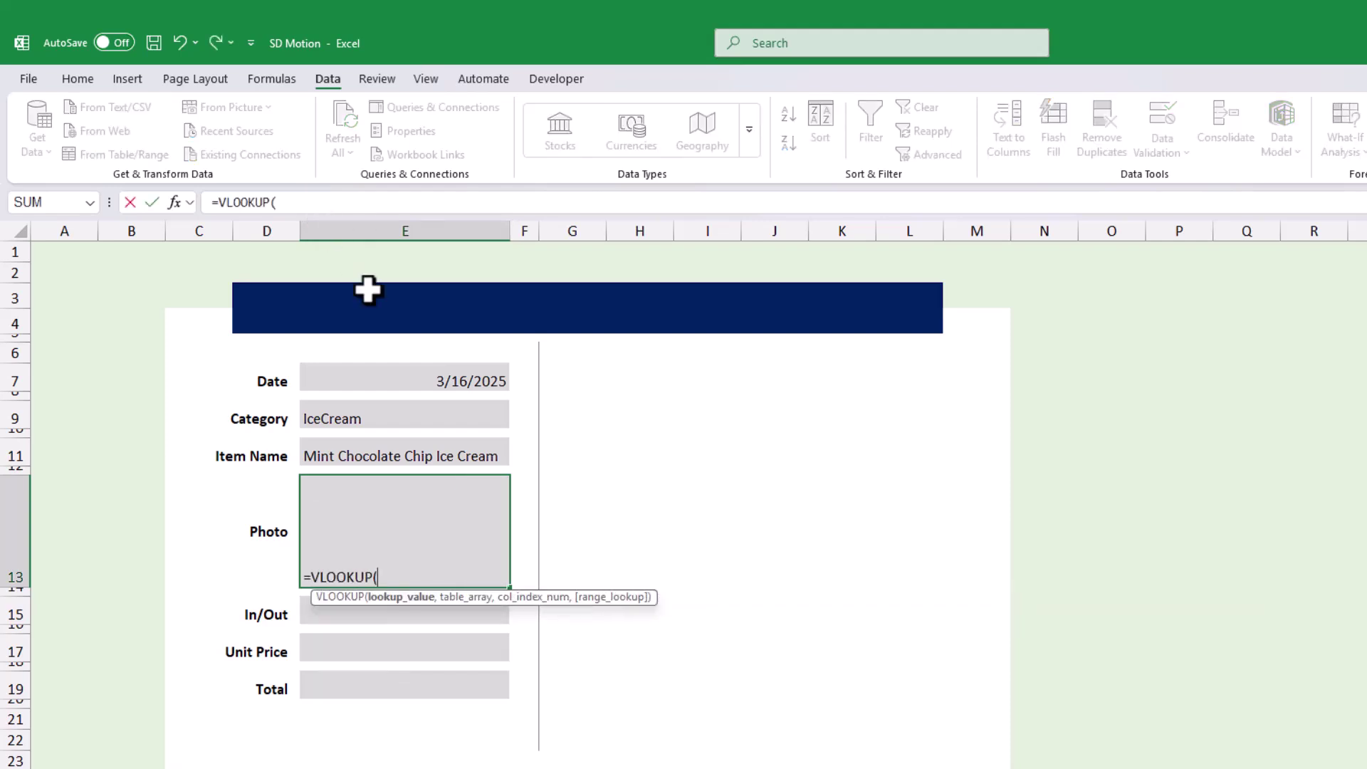
pyautogui.click(356, 443)
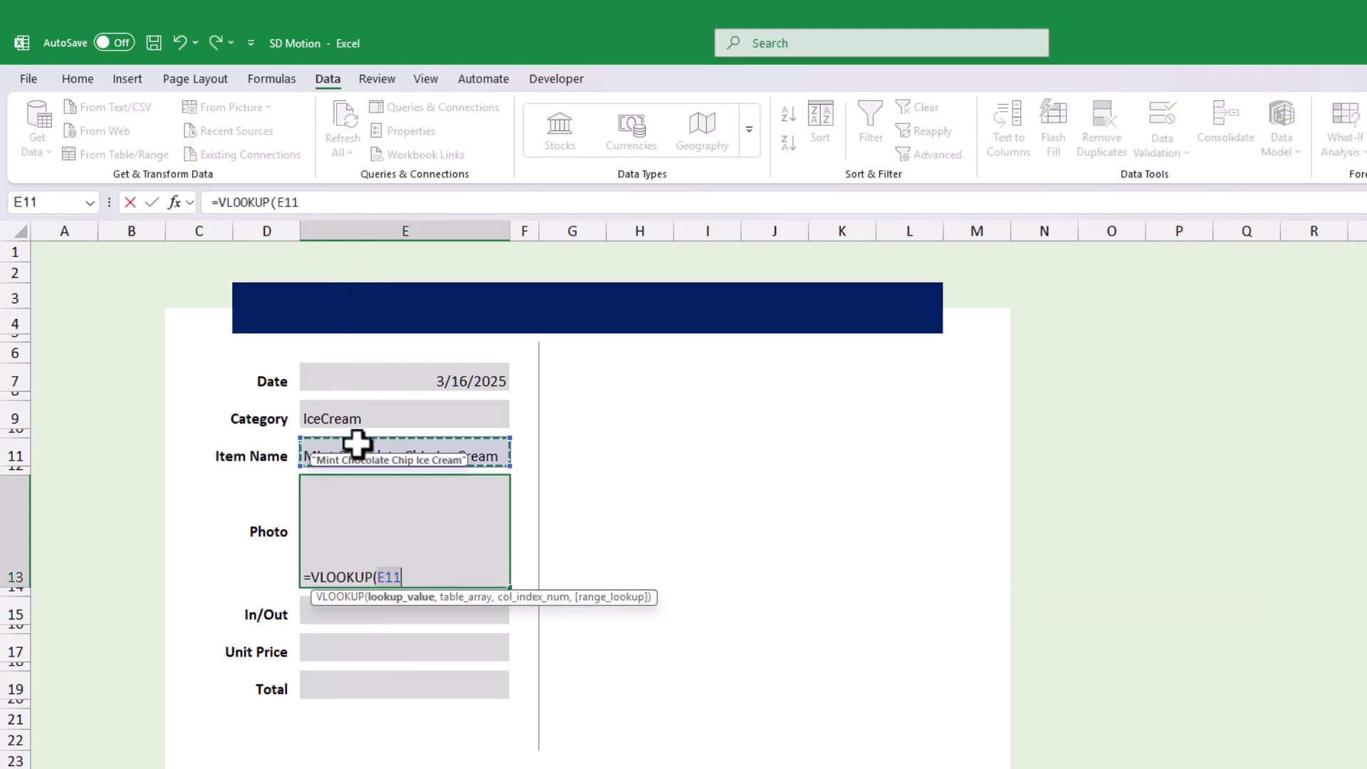
pyautogui.write(',')
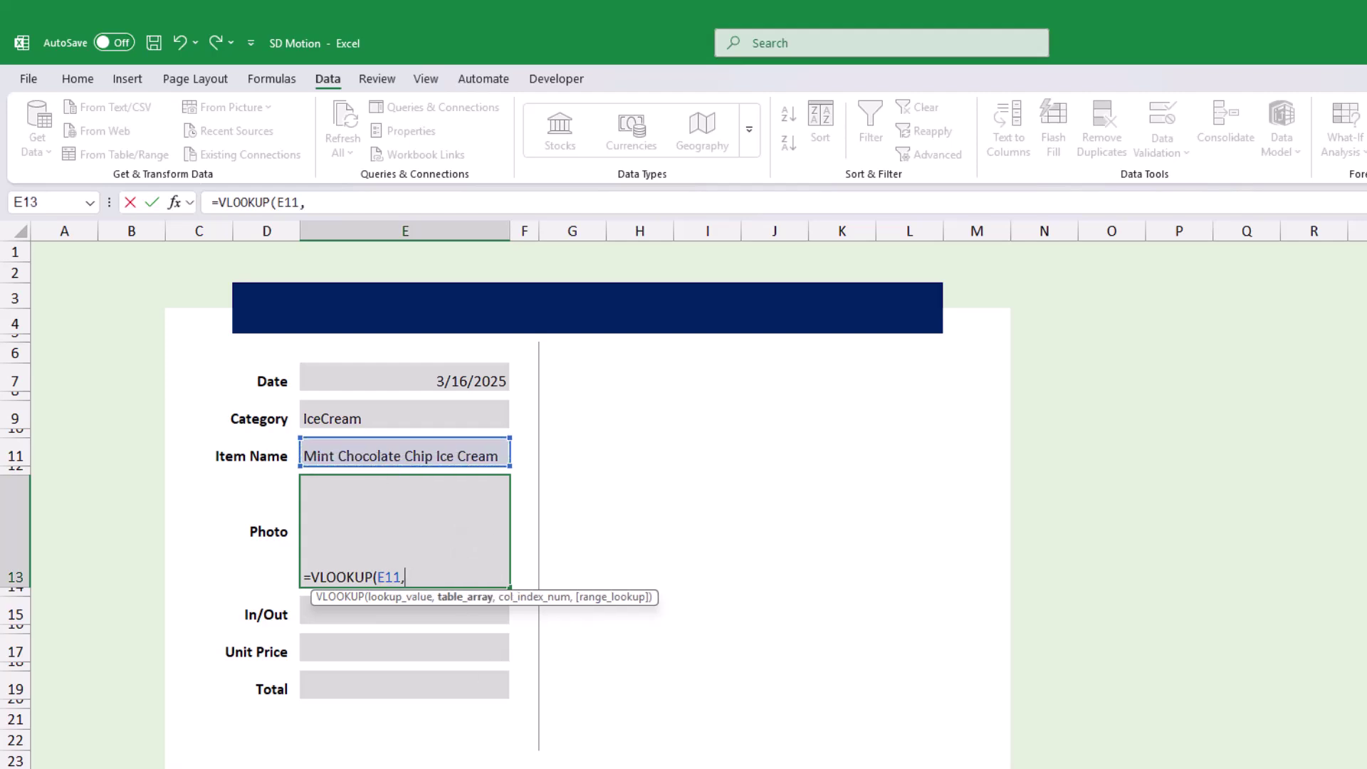
pyautogui.hotkey('ctrl', 'pagedown')
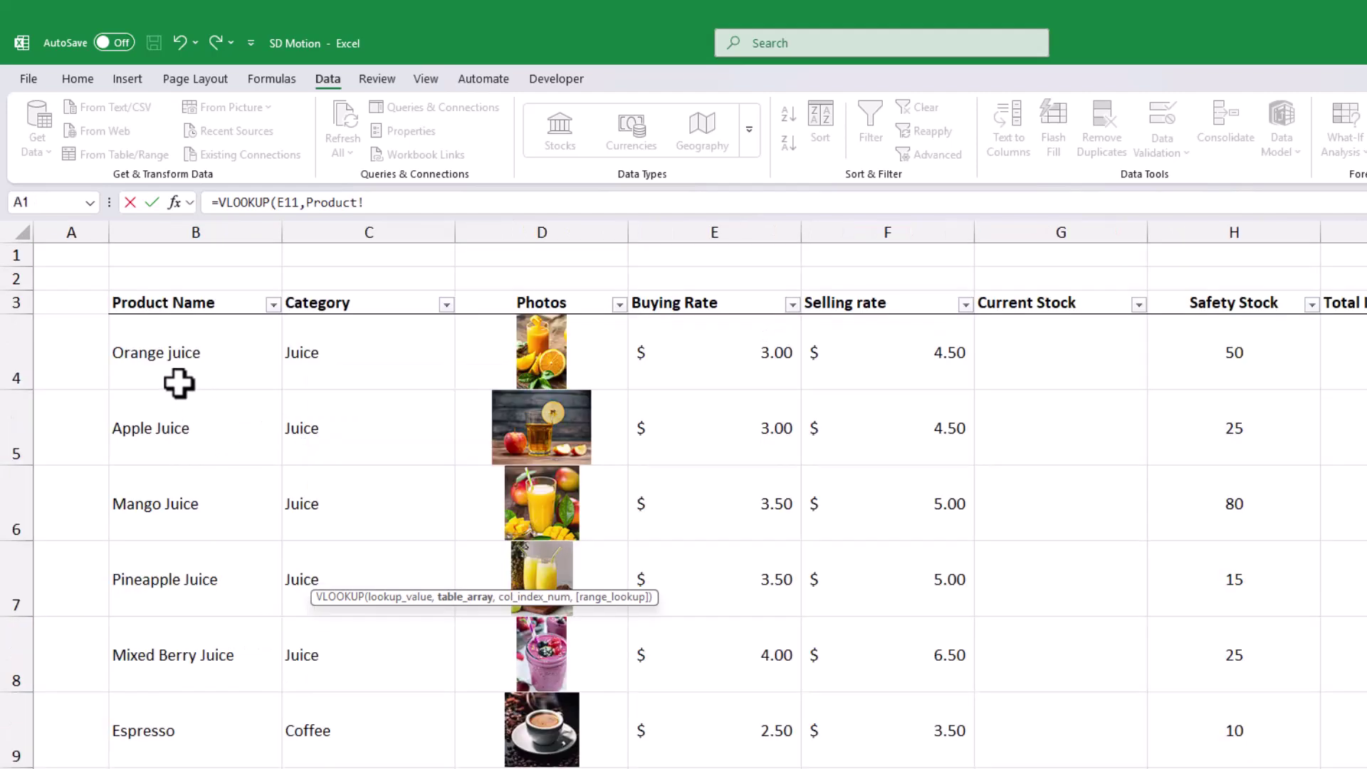
pyautogui.click(156, 304)
pyautogui.scroll(-2, 1005, 634)
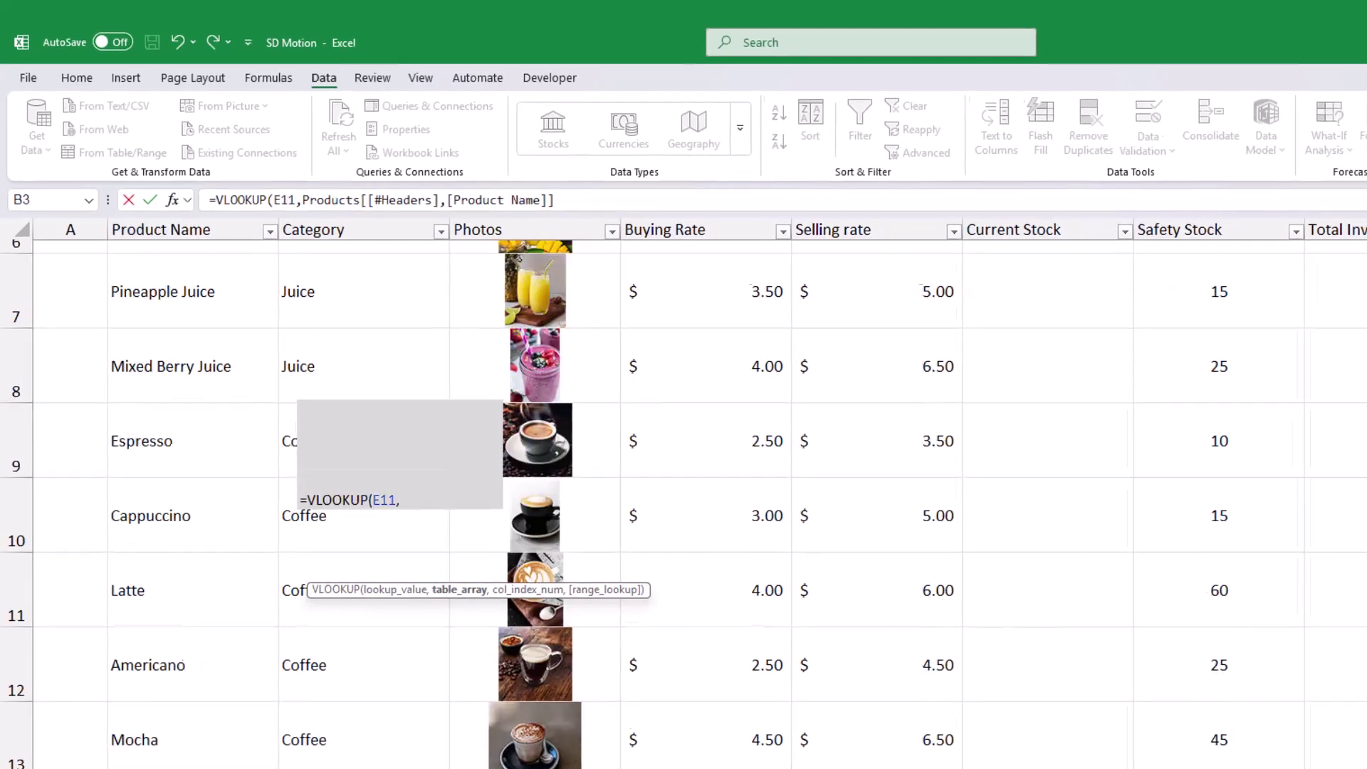
pyautogui.scroll(-1, 1036, 608)
pyautogui.scroll(-2, 1117, 632)
pyautogui.scroll(-2, 1101, 461)
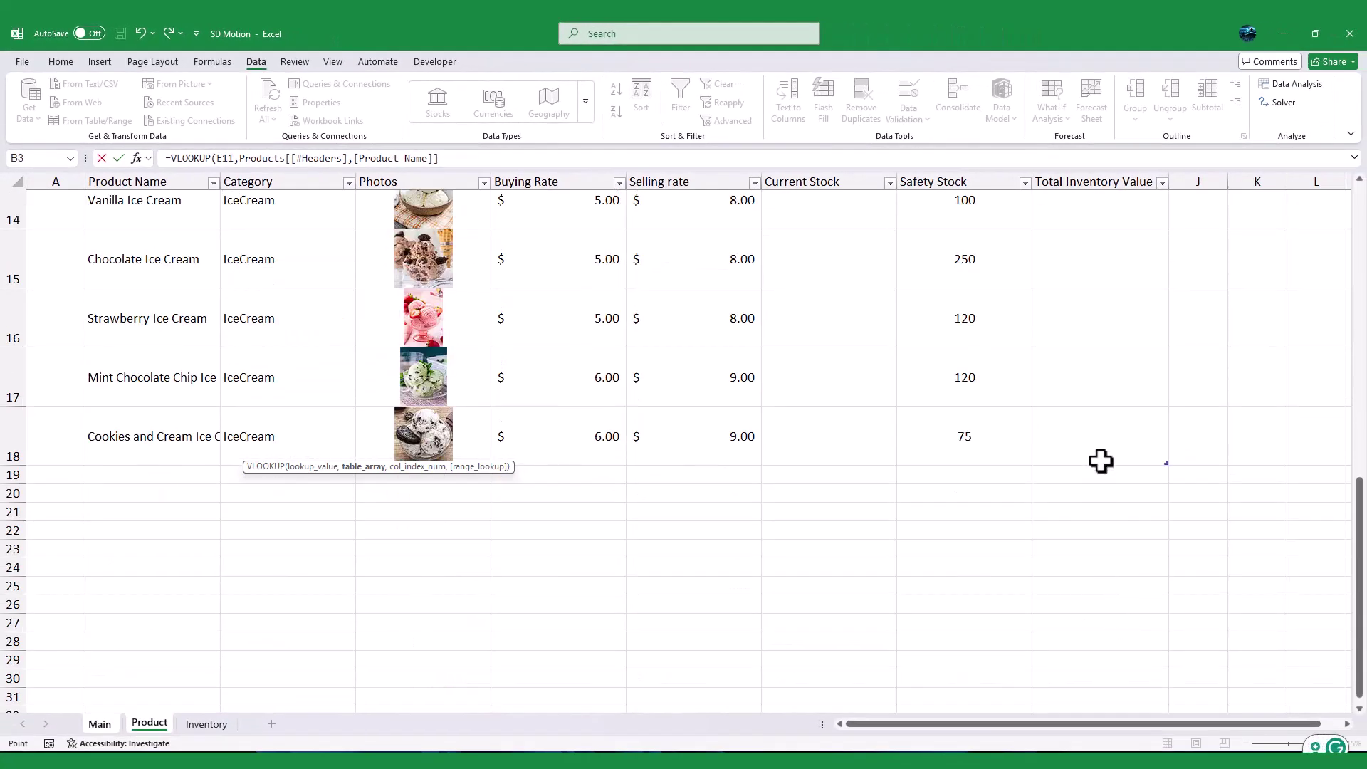
pyautogui.keyDown('shift'); pyautogui.click(1046, 455); pyautogui.keyUp('shift')
pyautogui.write(',')
pyautogui.scroll(5, 321, 396)
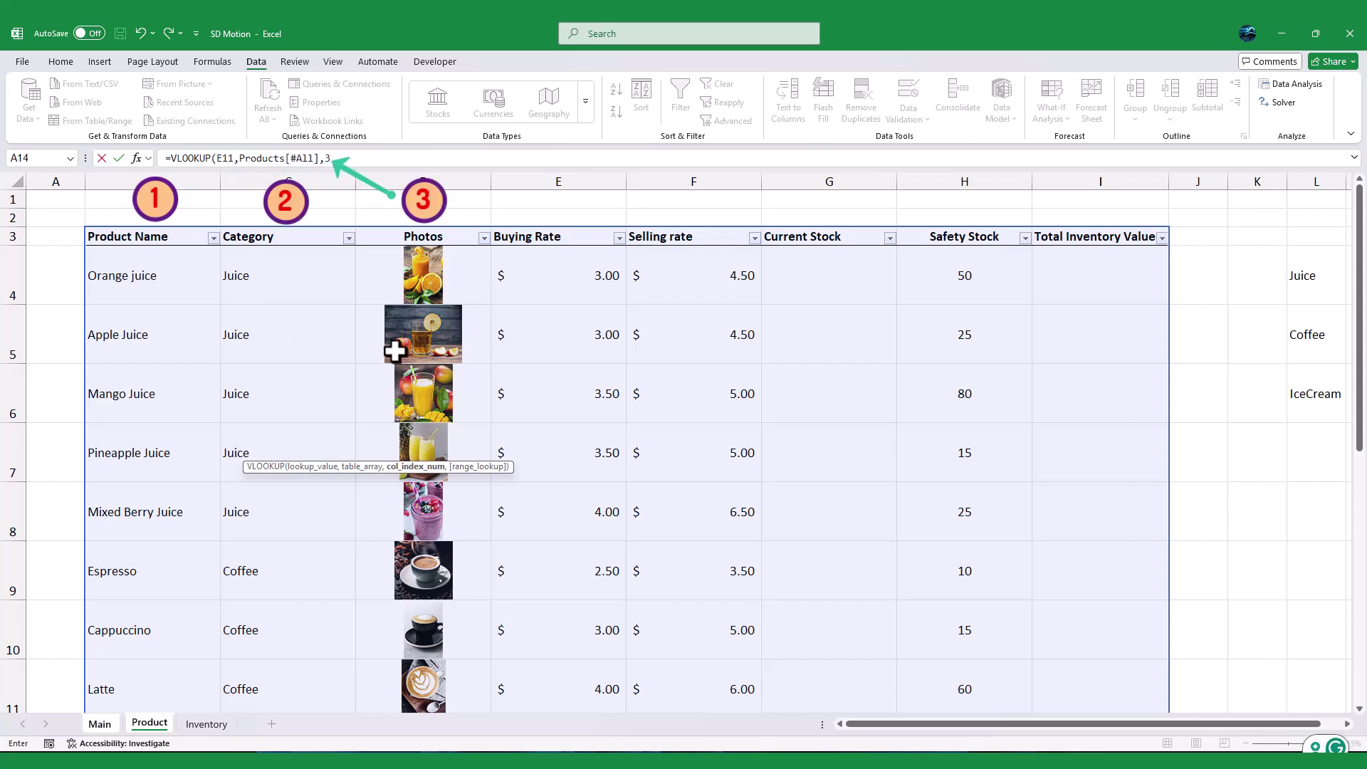
pyautogui.write(',')
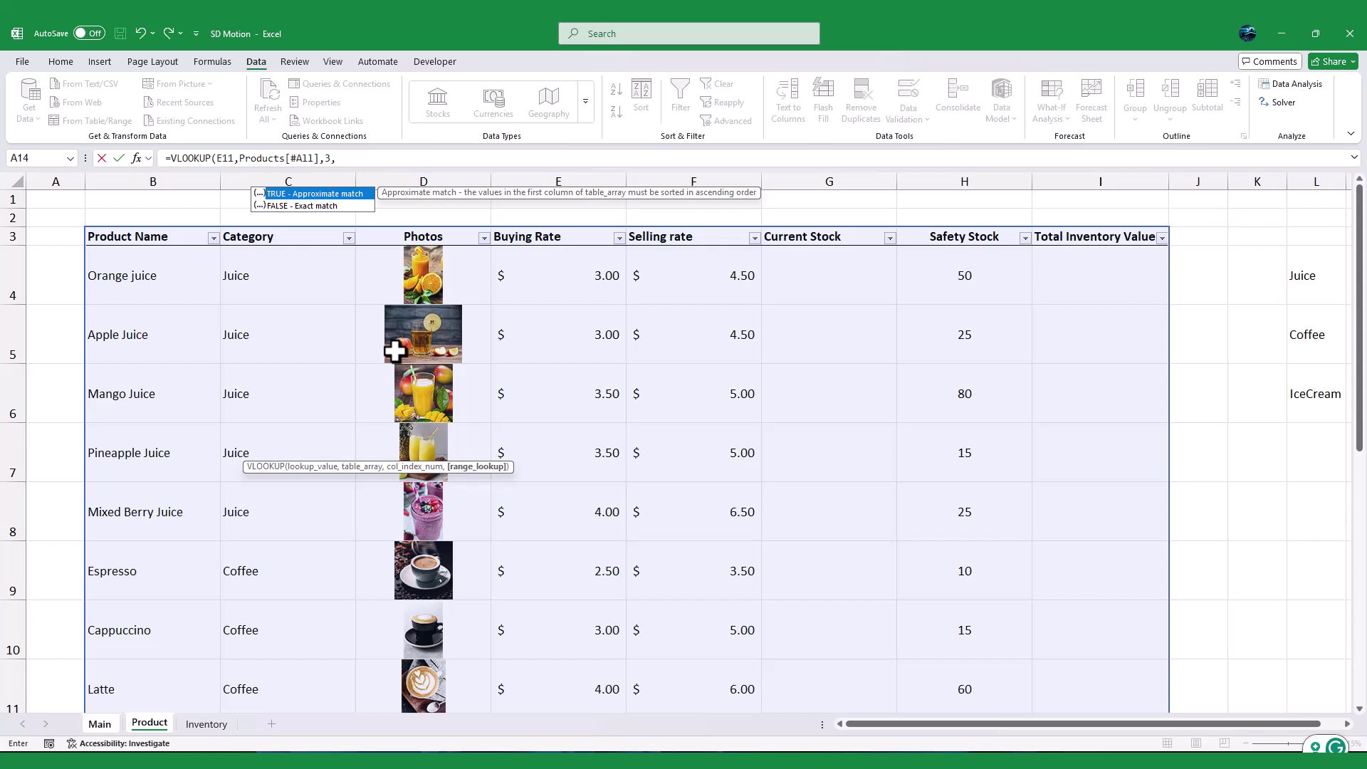
pyautogui.press('Down')
pyautogui.press('Tab')
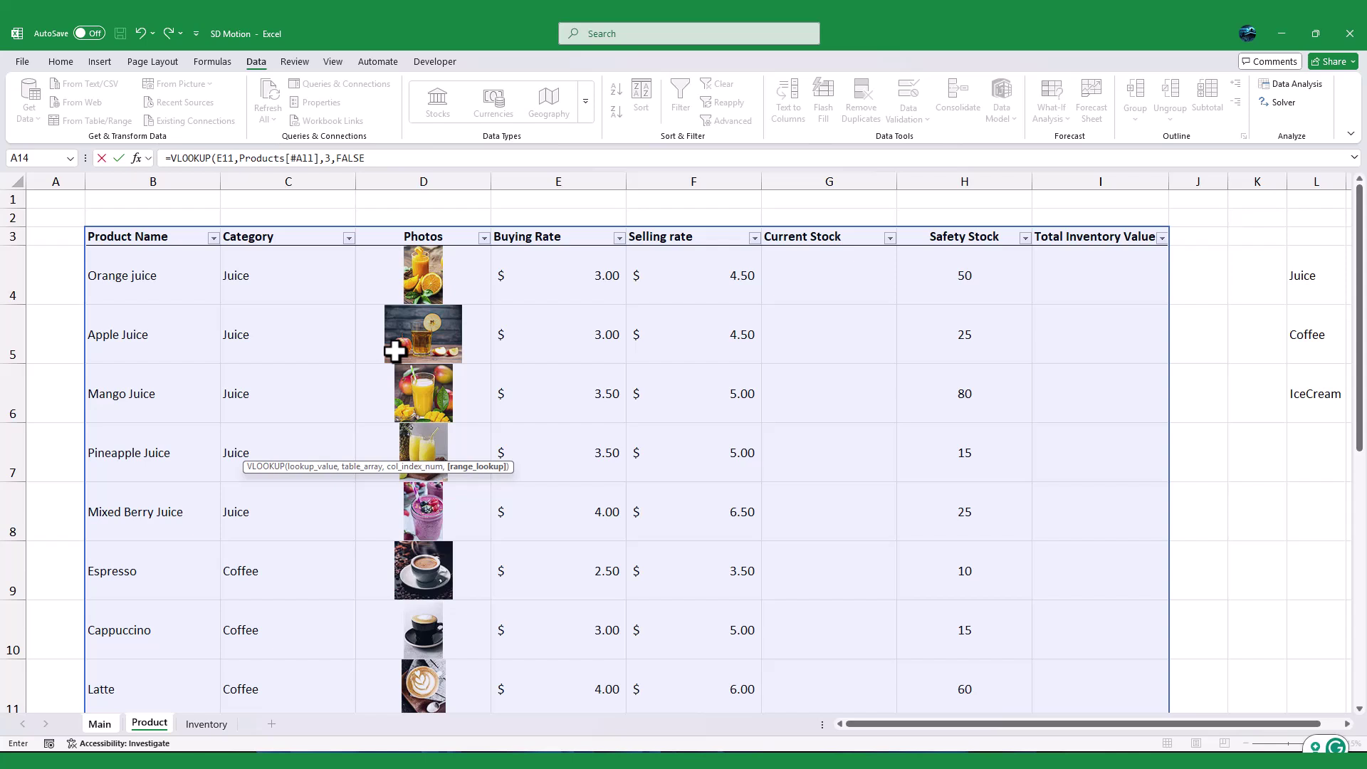
pyautogui.write(')')
pyautogui.press('Return')
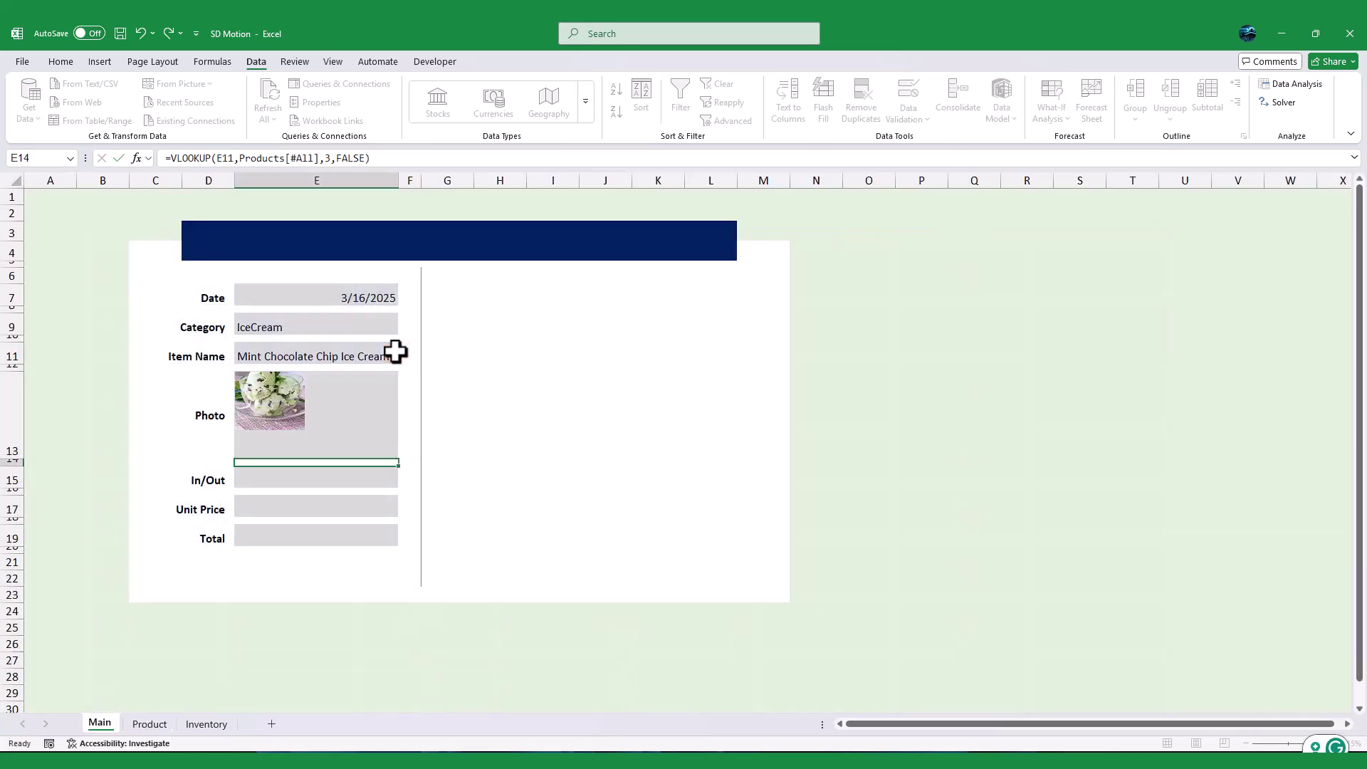
pyautogui.click(321, 417)
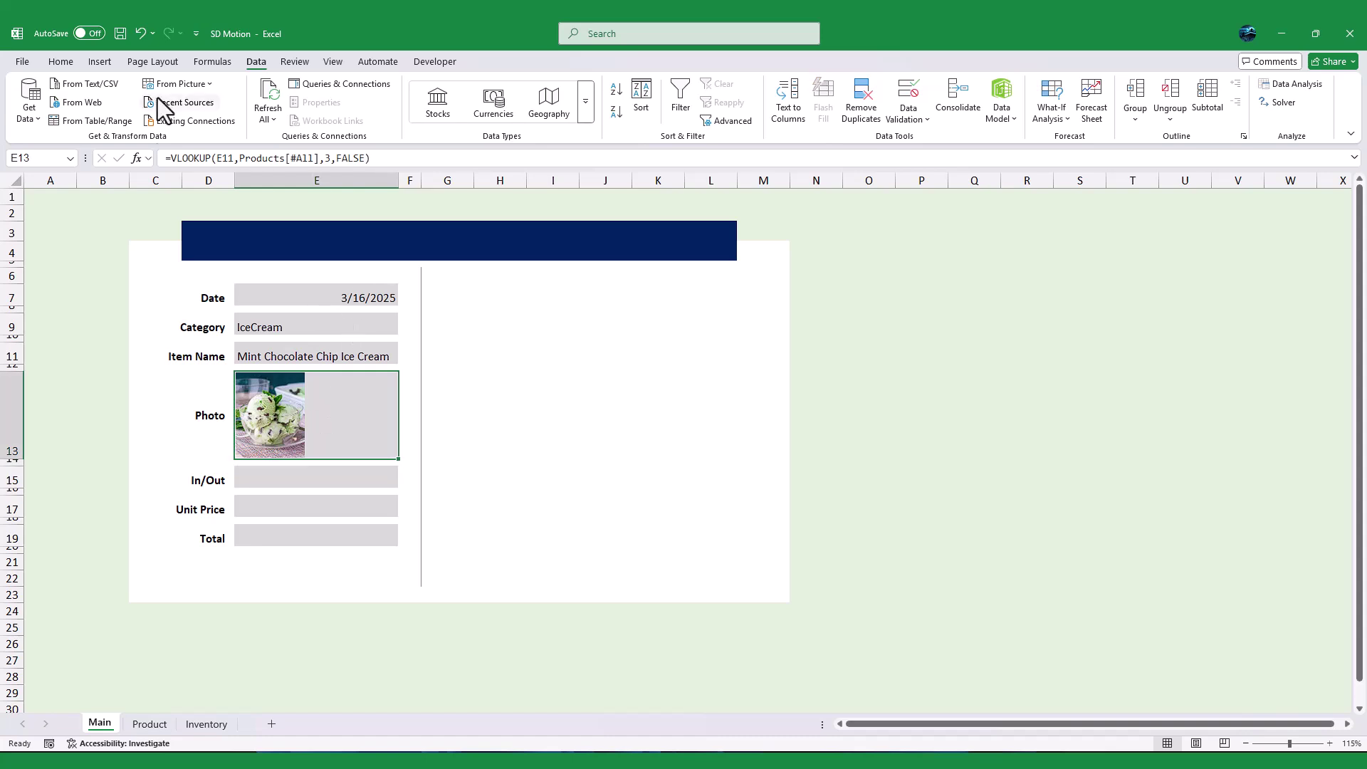
# Step: Test the item dropdown with Vanilla Ice Cream, then clear the Item Name cell
pyautogui.click(61, 61)
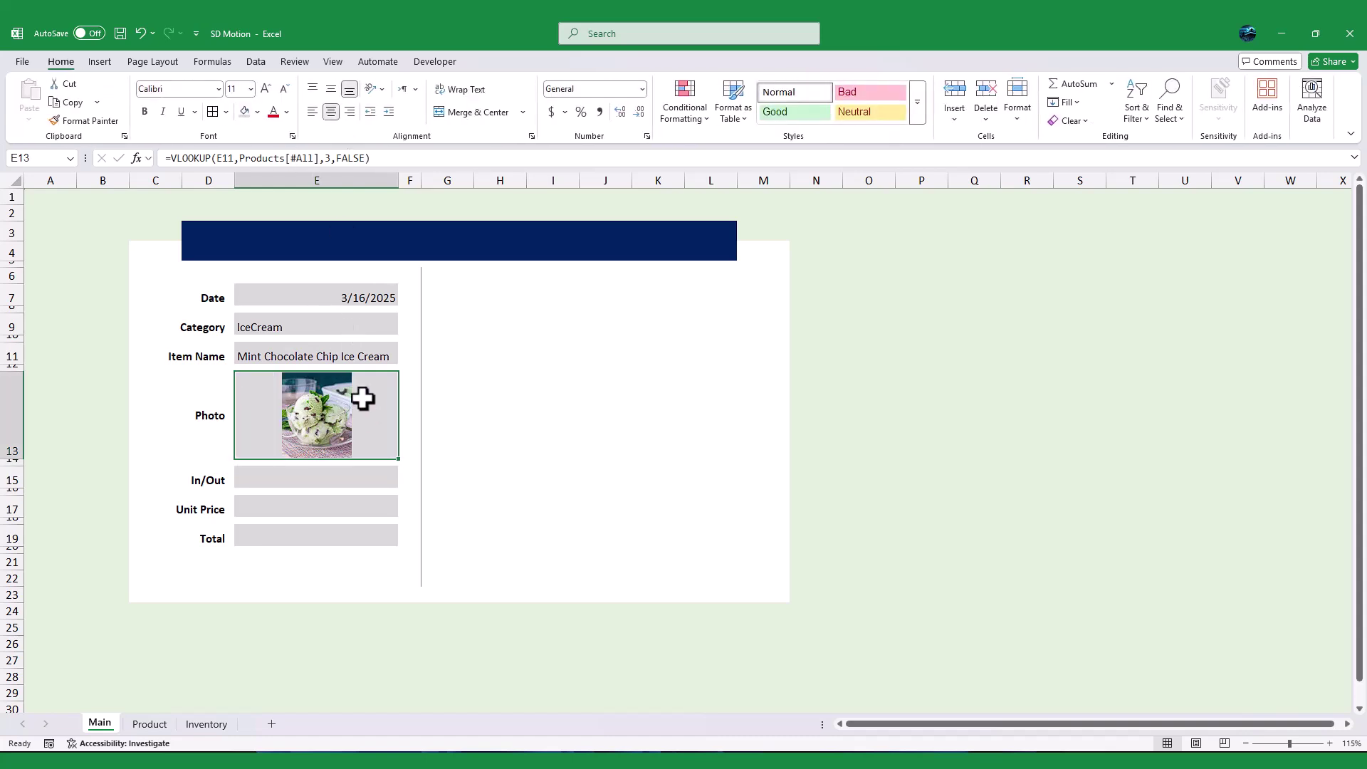
pyautogui.click(367, 354)
pyautogui.click(339, 373)
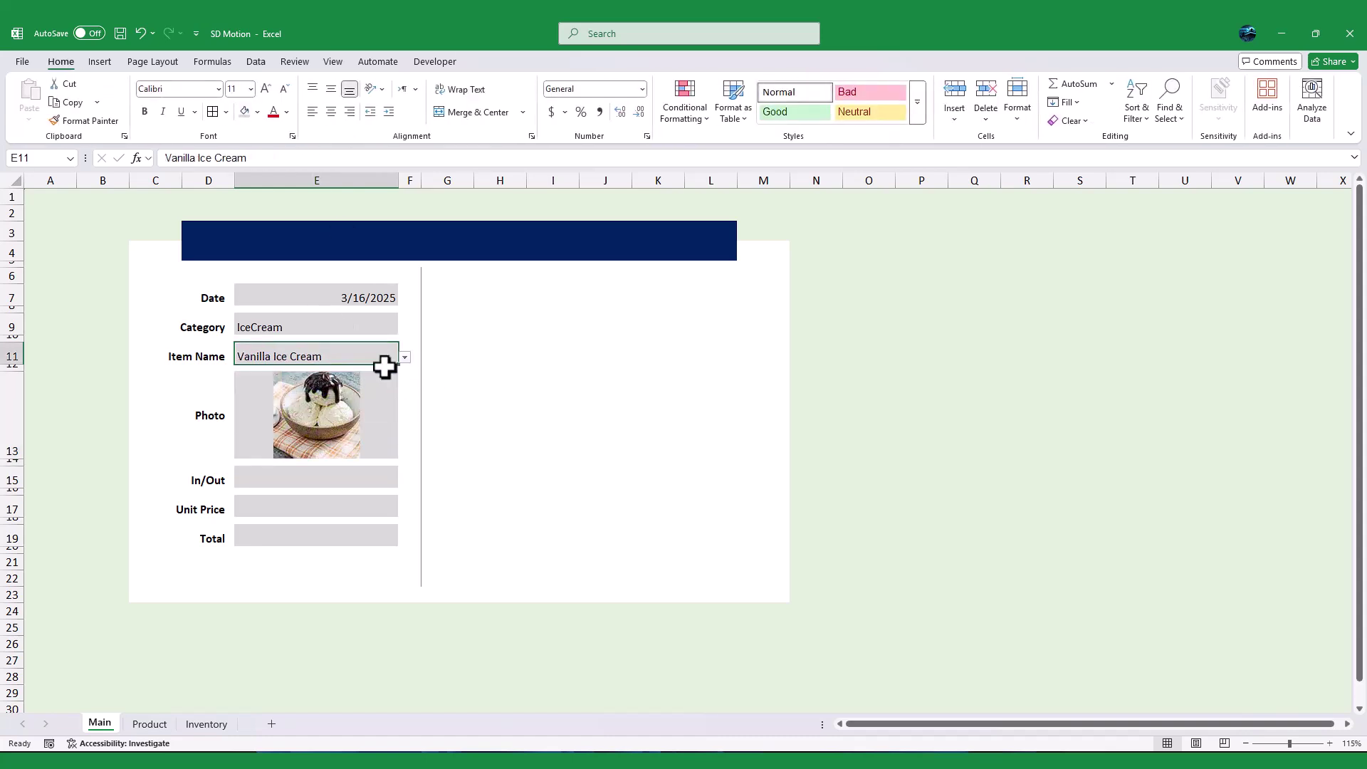
pyautogui.hotkey('ctrl', 'z')
pyautogui.press('Delete')
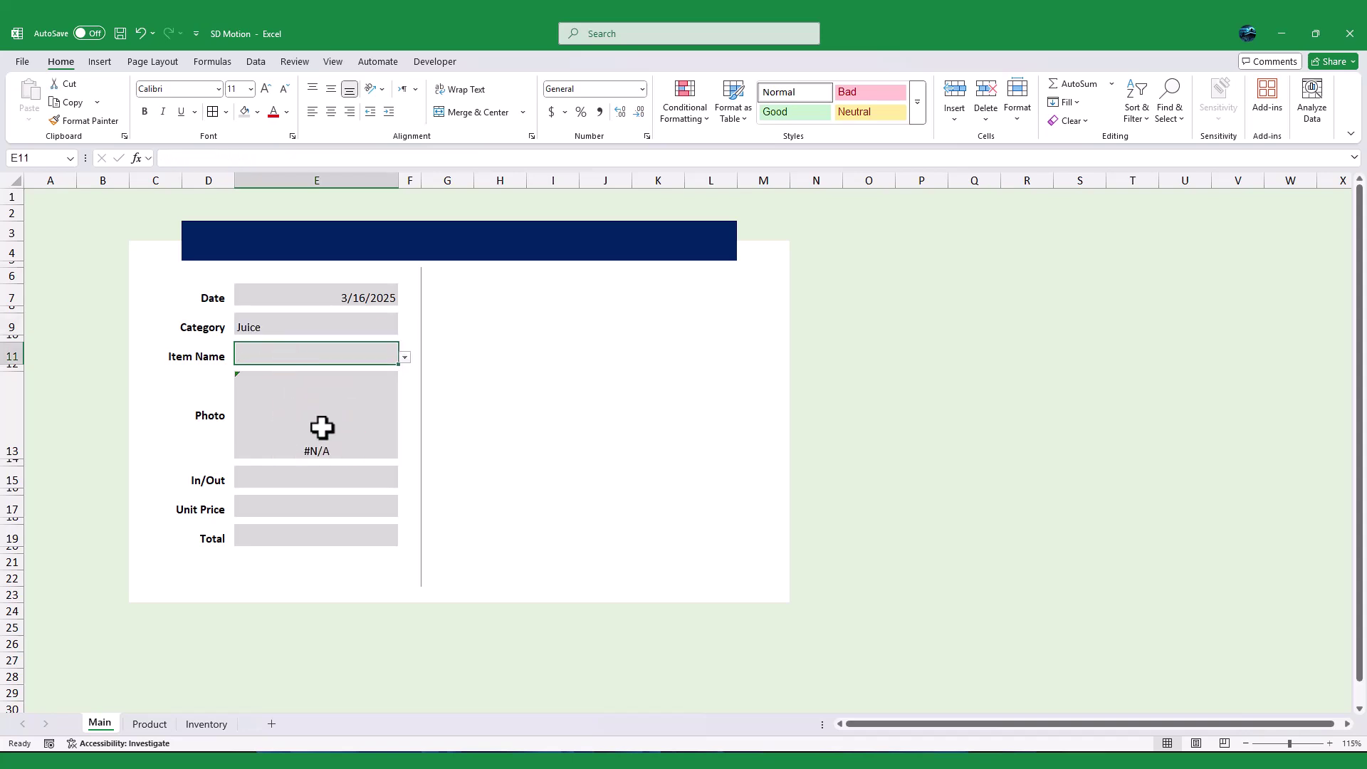
# Step: Begin editing E13's photo formula to wrap it in IFERROR with a blank fallback
pyautogui.click(315, 428)
pyautogui.click(275, 346)
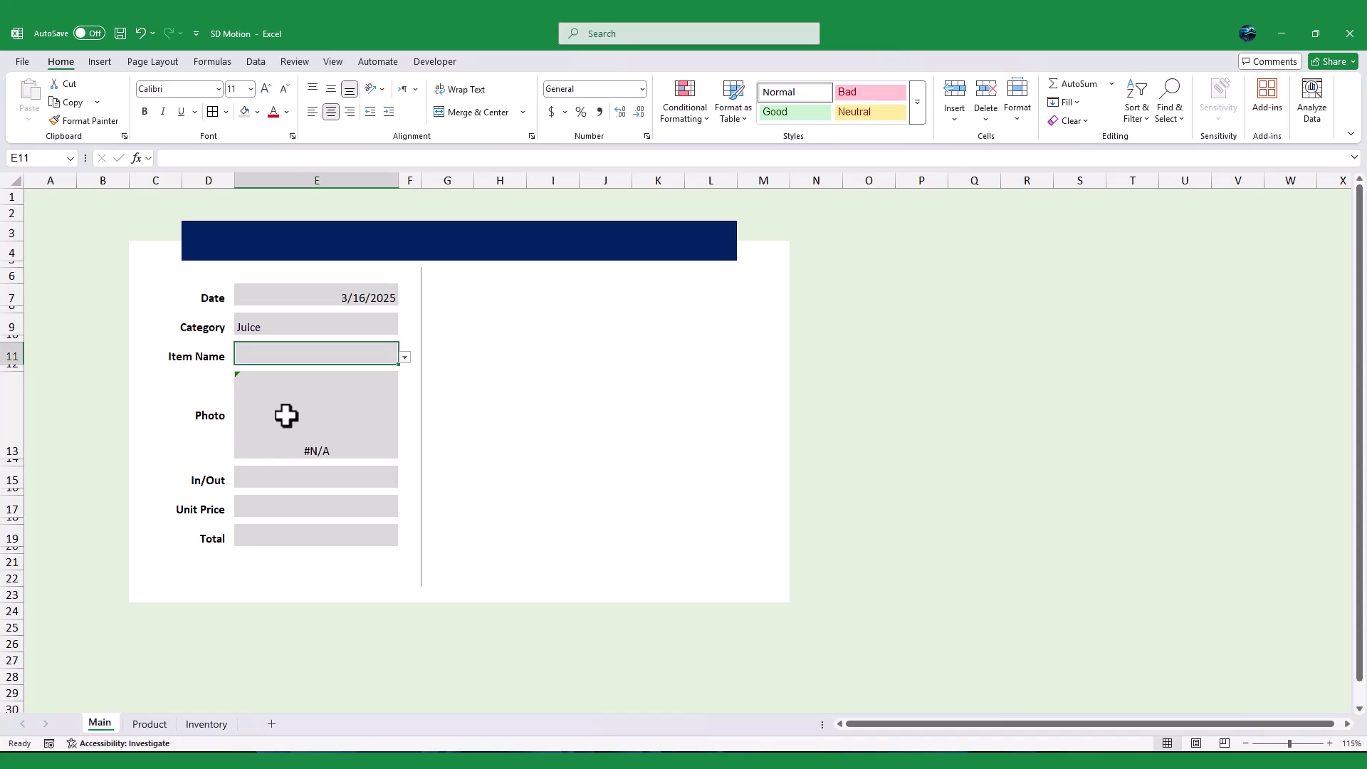
pyautogui.click(286, 415)
pyautogui.click(175, 157)
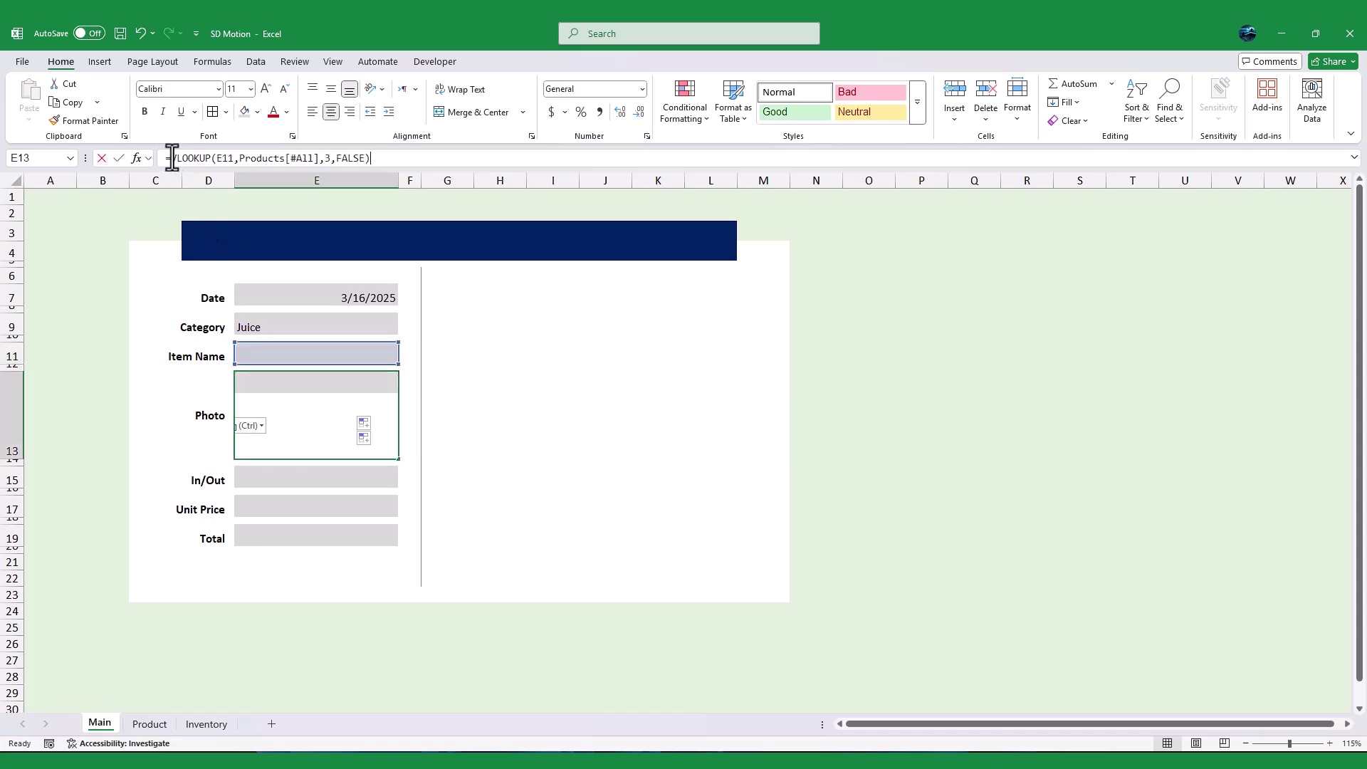
pyautogui.write('IFERROR(')
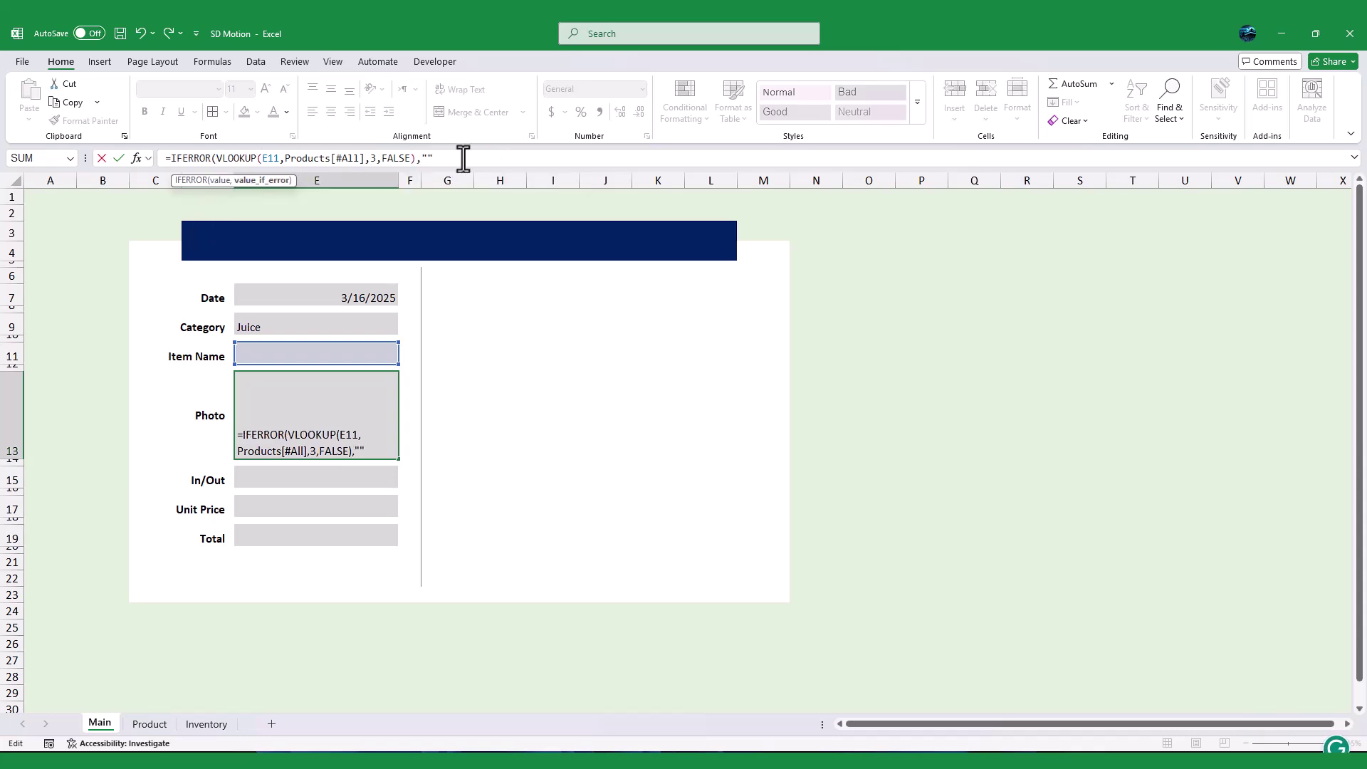
# Step: Commit the IFERROR photo formula and enter IN as Apple Juice's In/Out
pyautogui.press('Return')
pyautogui.write('IN')
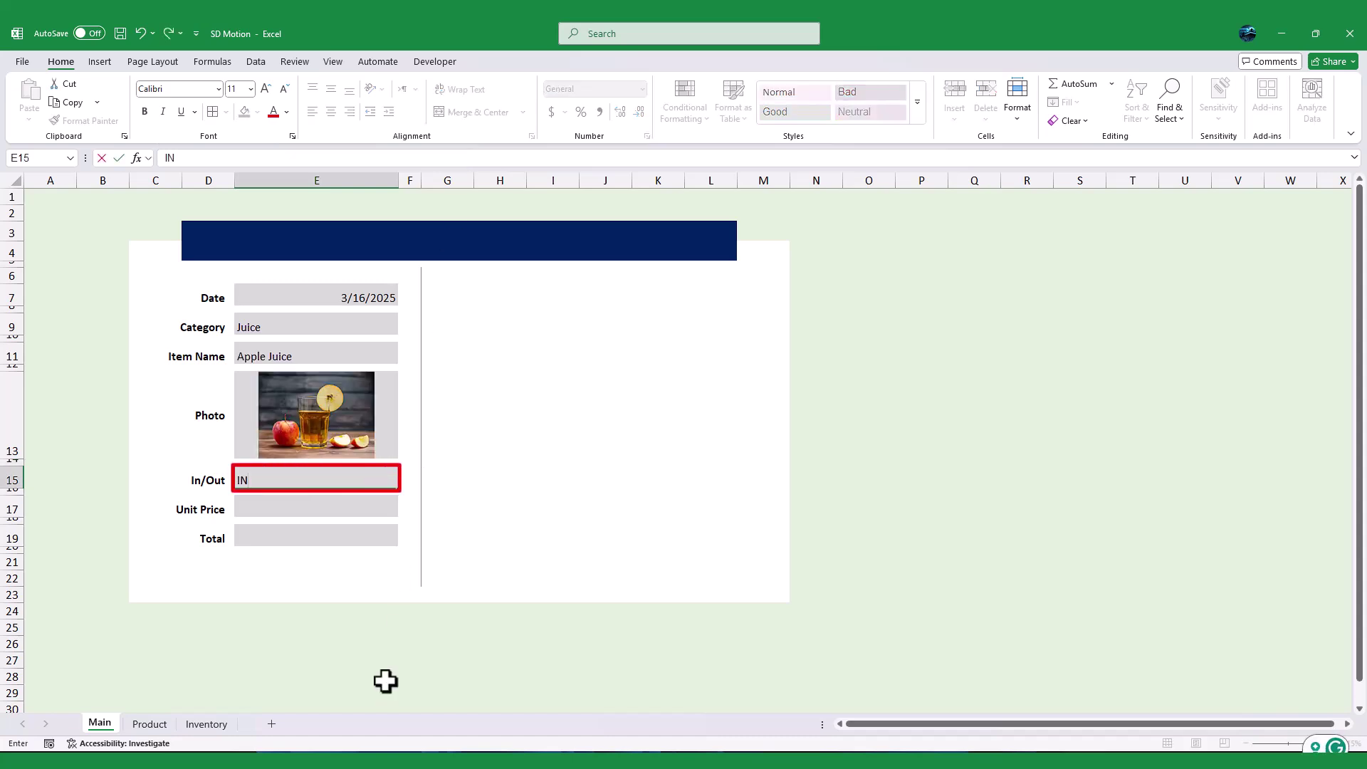
pyautogui.click(326, 504)
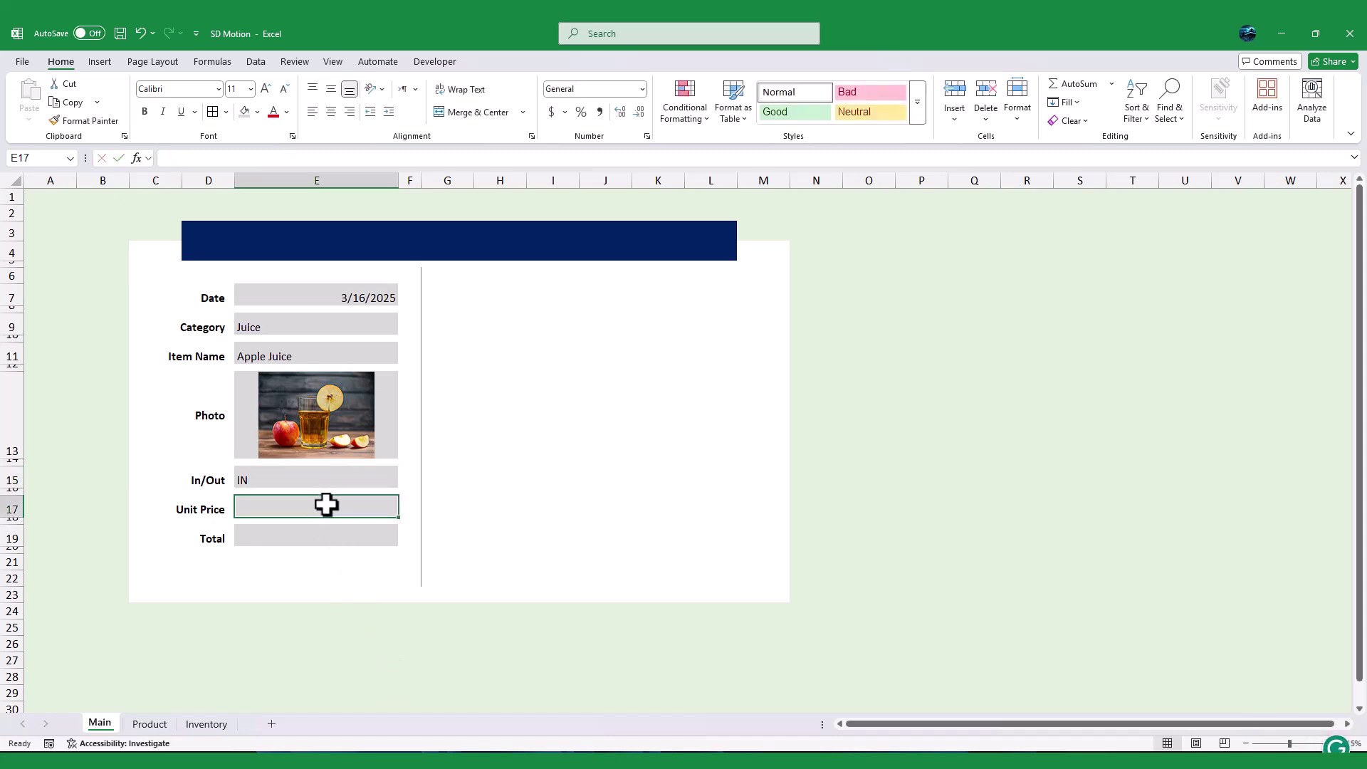
pyautogui.write('=vlook')
# Step: Enter =VLOOKUP(E11,Products,4,FALSE) in Unit Price E17, returning 3 for Apple Juice
pyautogui.press('Tab')
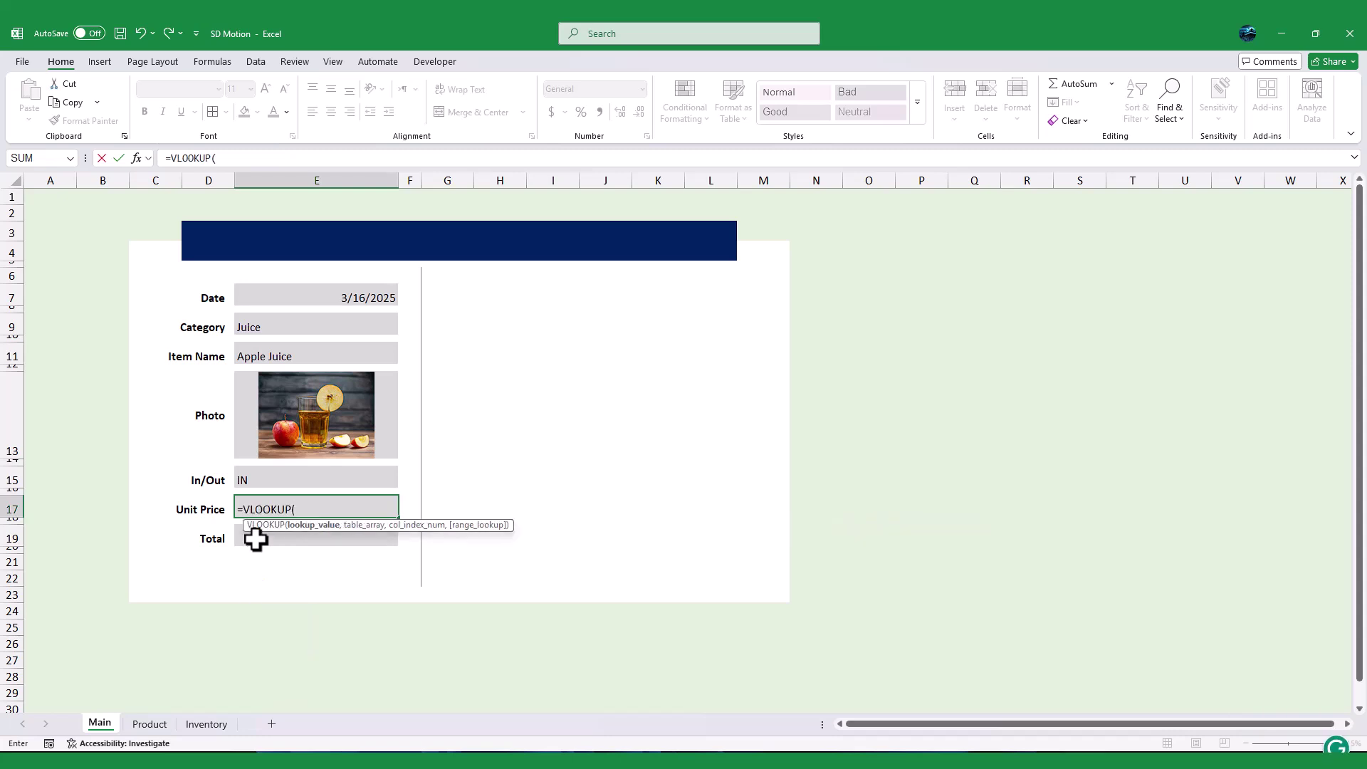
pyautogui.click(280, 357)
pyautogui.write(',')
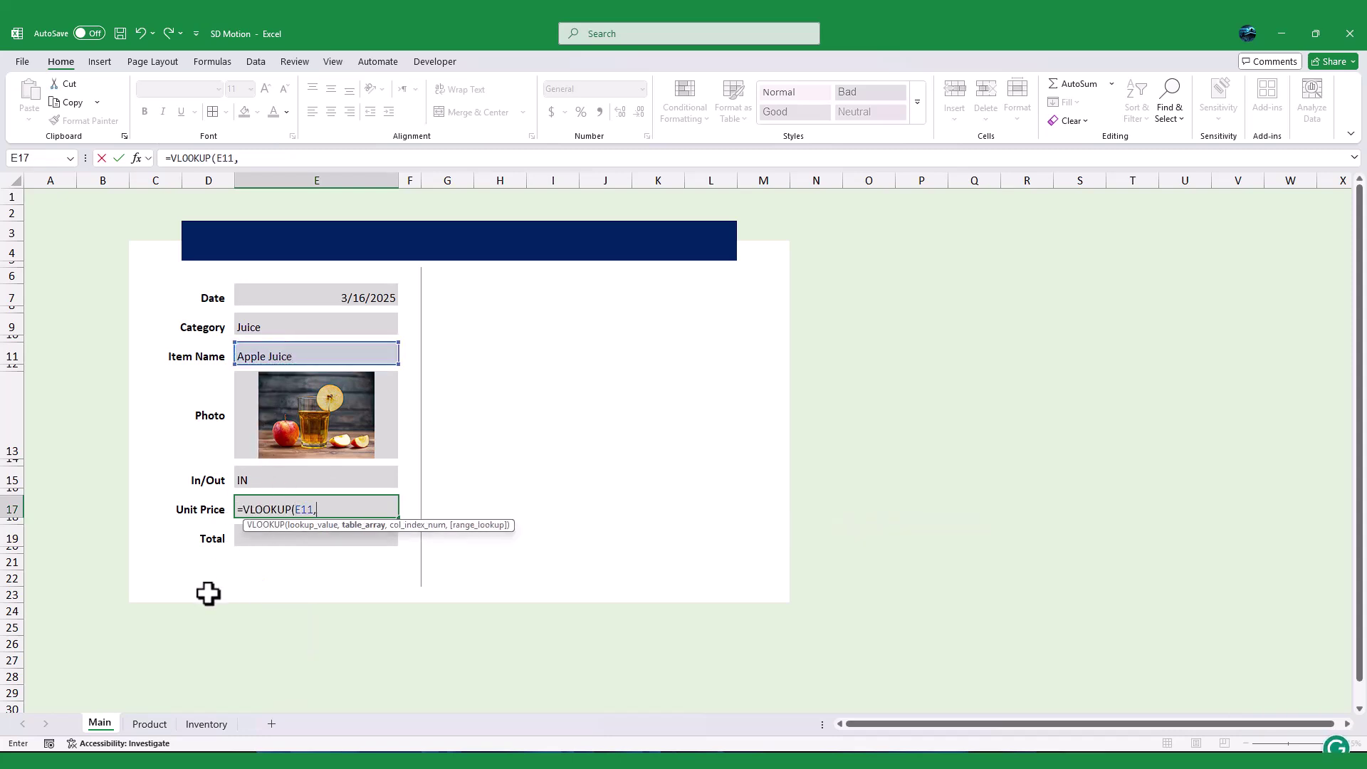
pyautogui.write('Products,4')
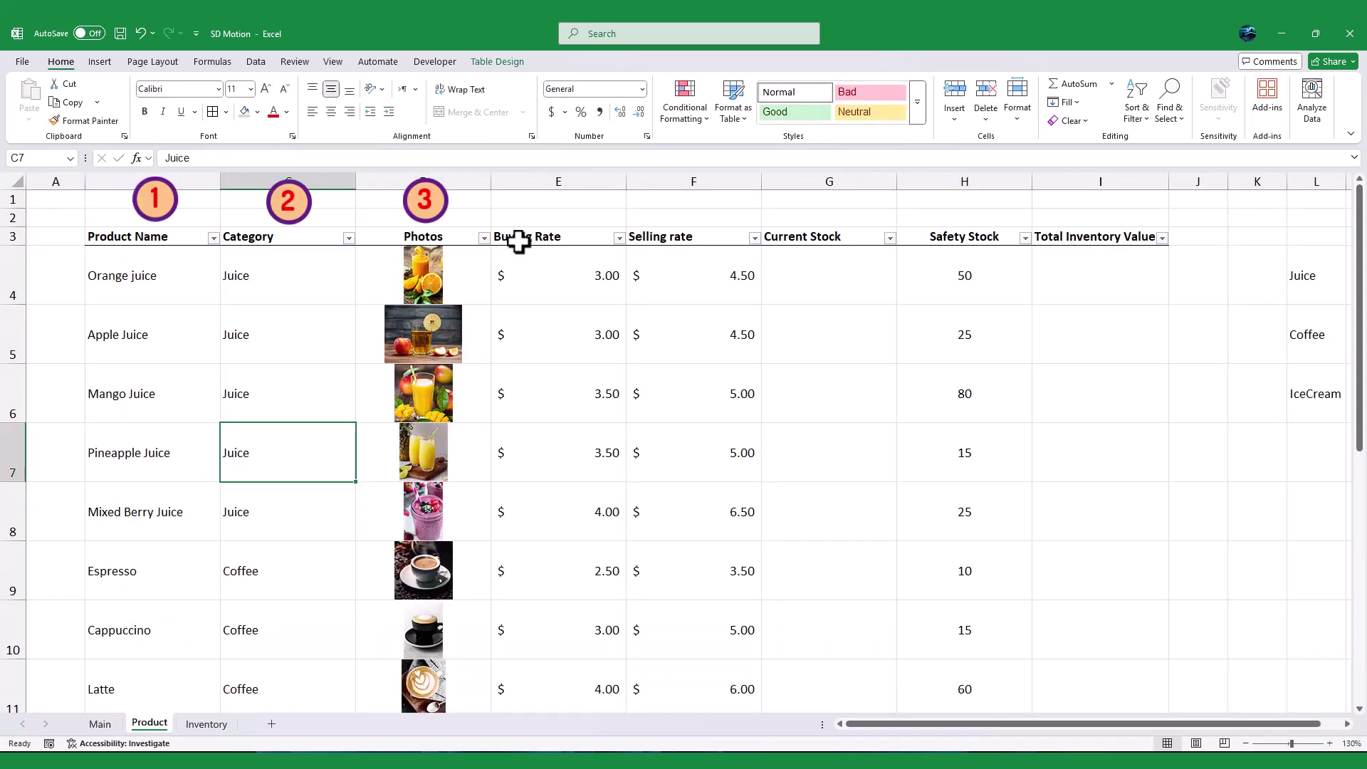
pyautogui.write(',')
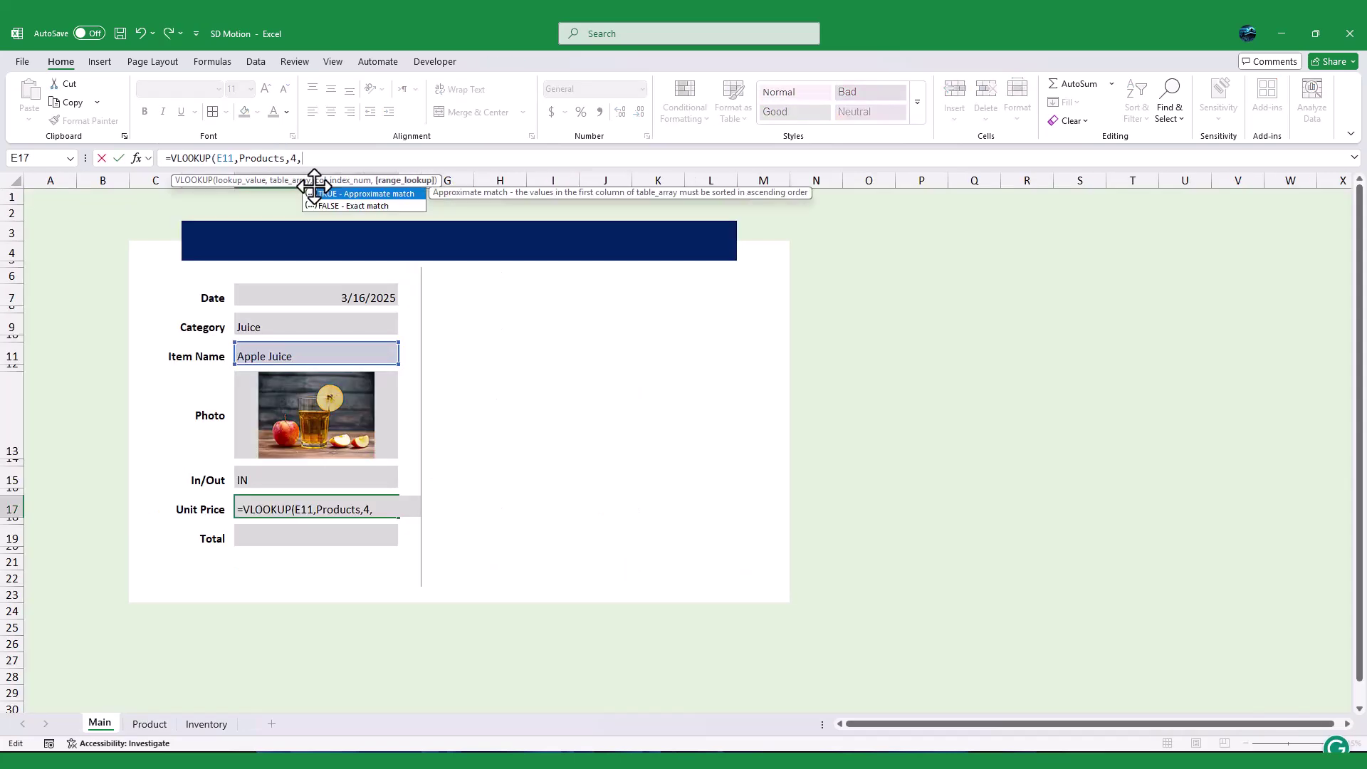
pyautogui.write('FALSE)')
pyautogui.press('Return')
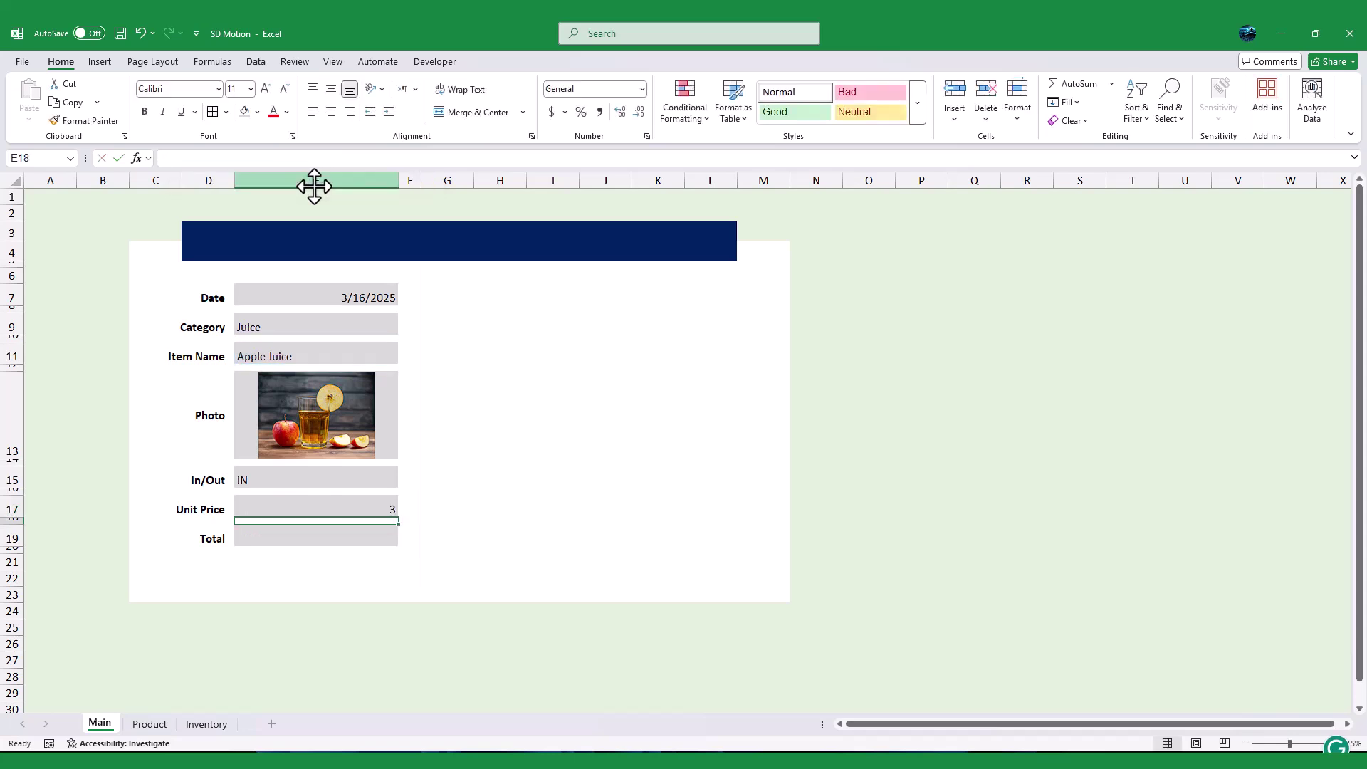
# Step: Enter =E19*E17 in Total E21 so Quantity 10 gives $30.00
pyautogui.click(358, 503)
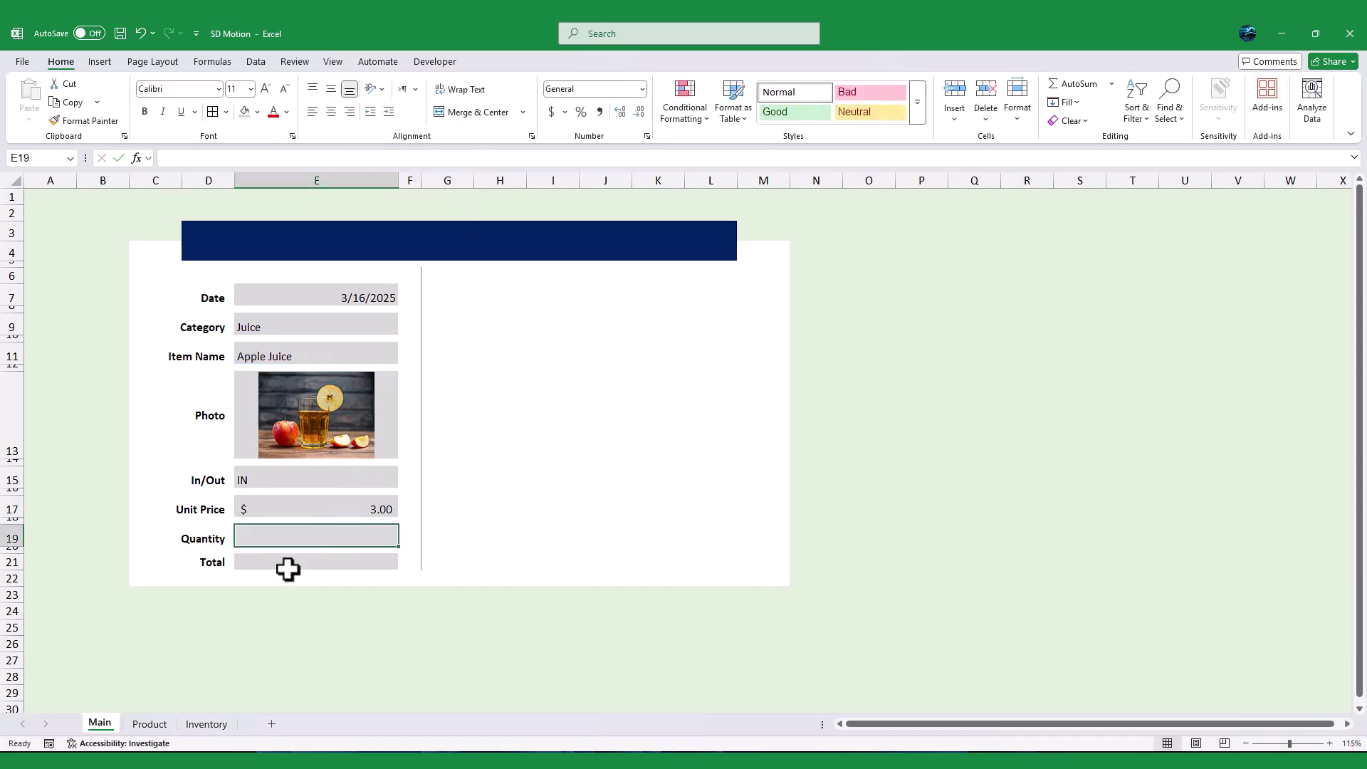
pyautogui.write('=')
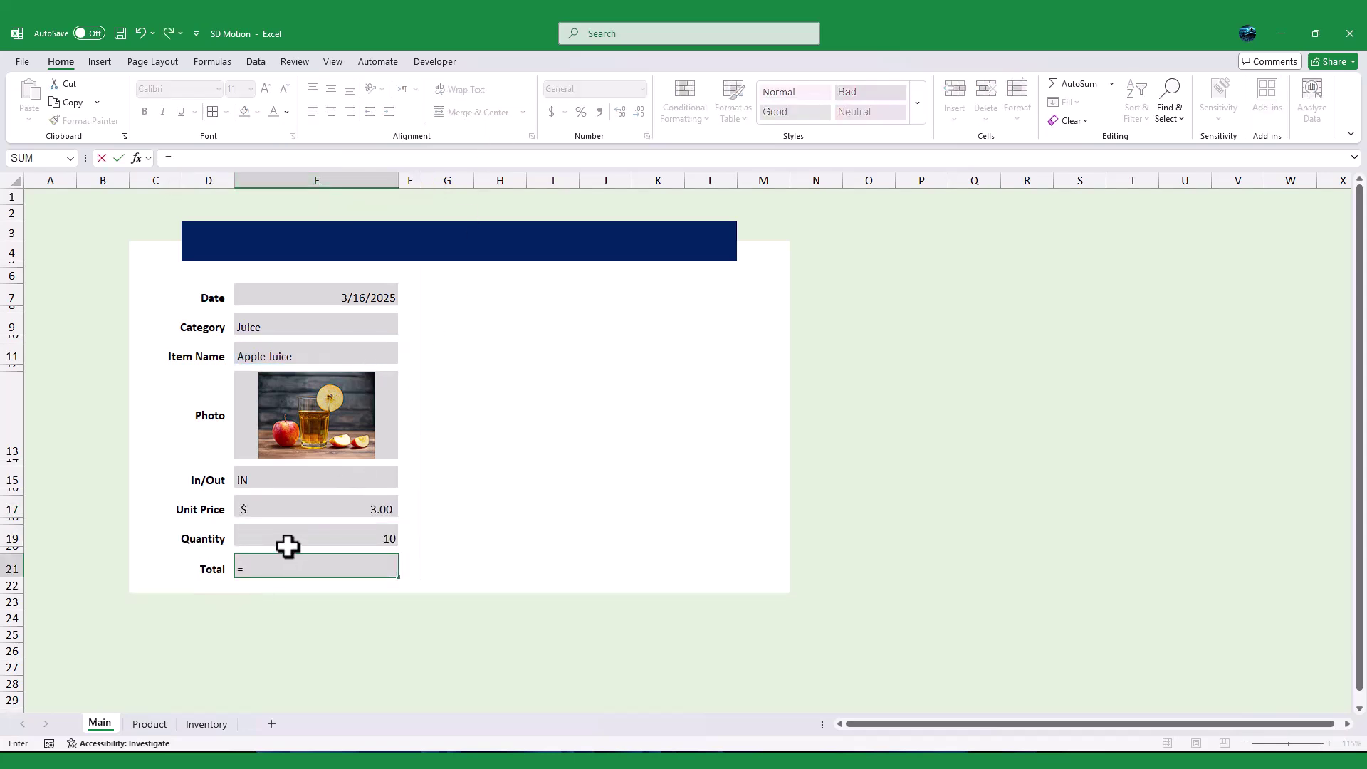
pyautogui.click(306, 536)
pyautogui.write('*')
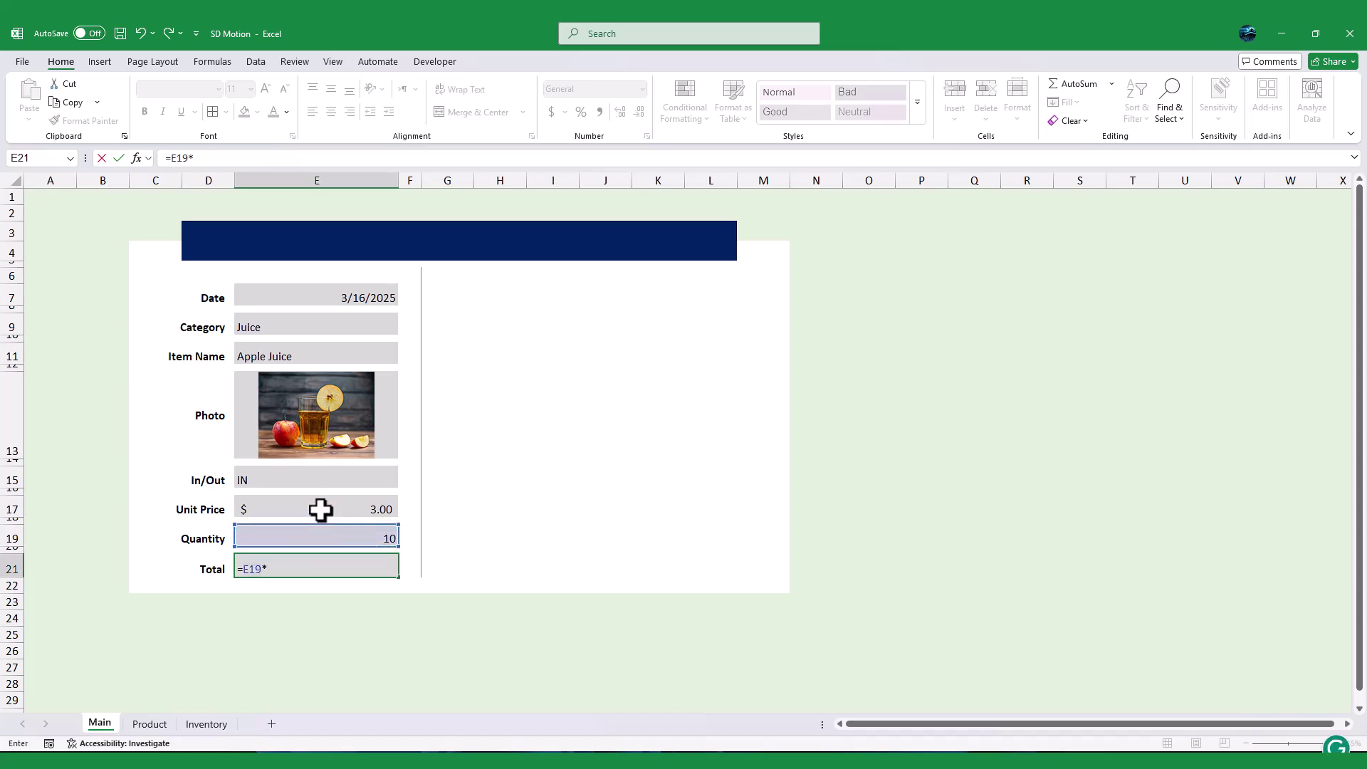
pyautogui.click(320, 509)
pyautogui.press('Return')
pyautogui.click(343, 487)
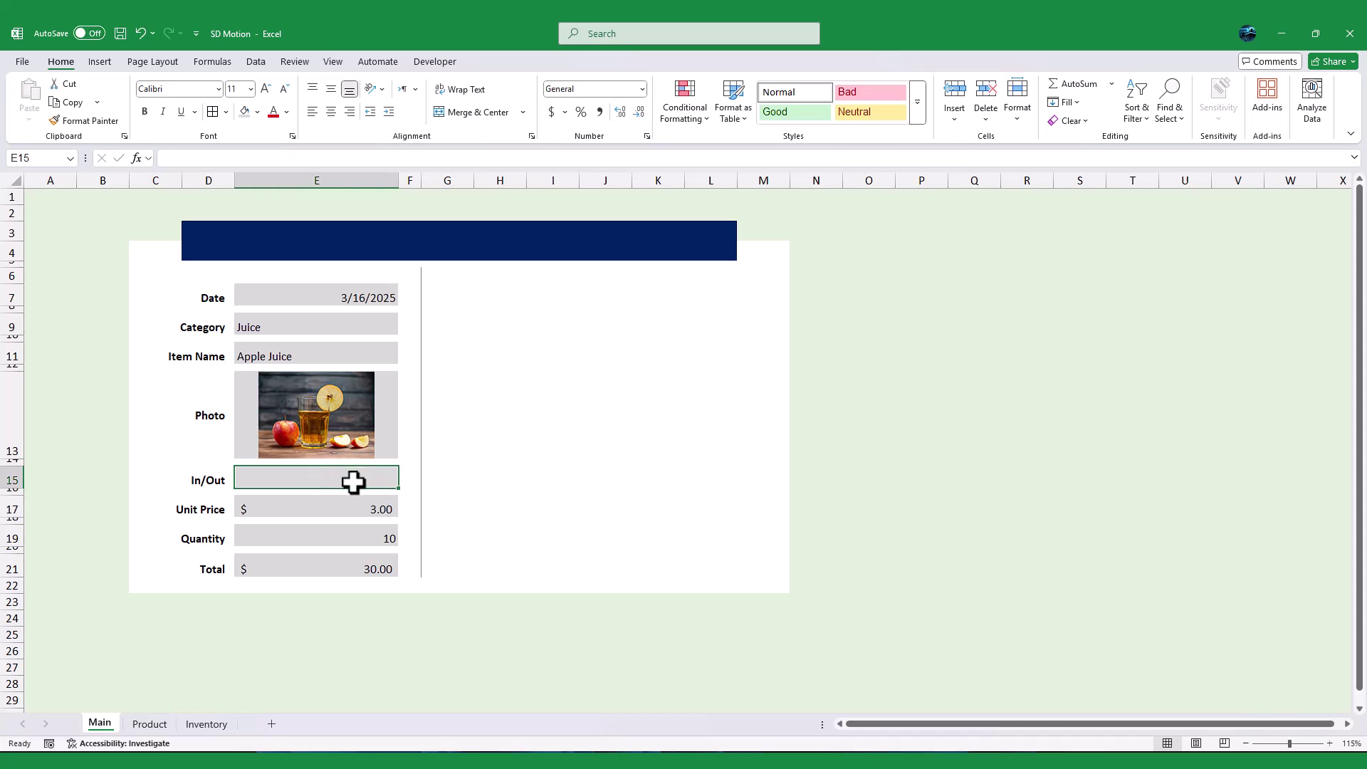
pyautogui.write('OU')
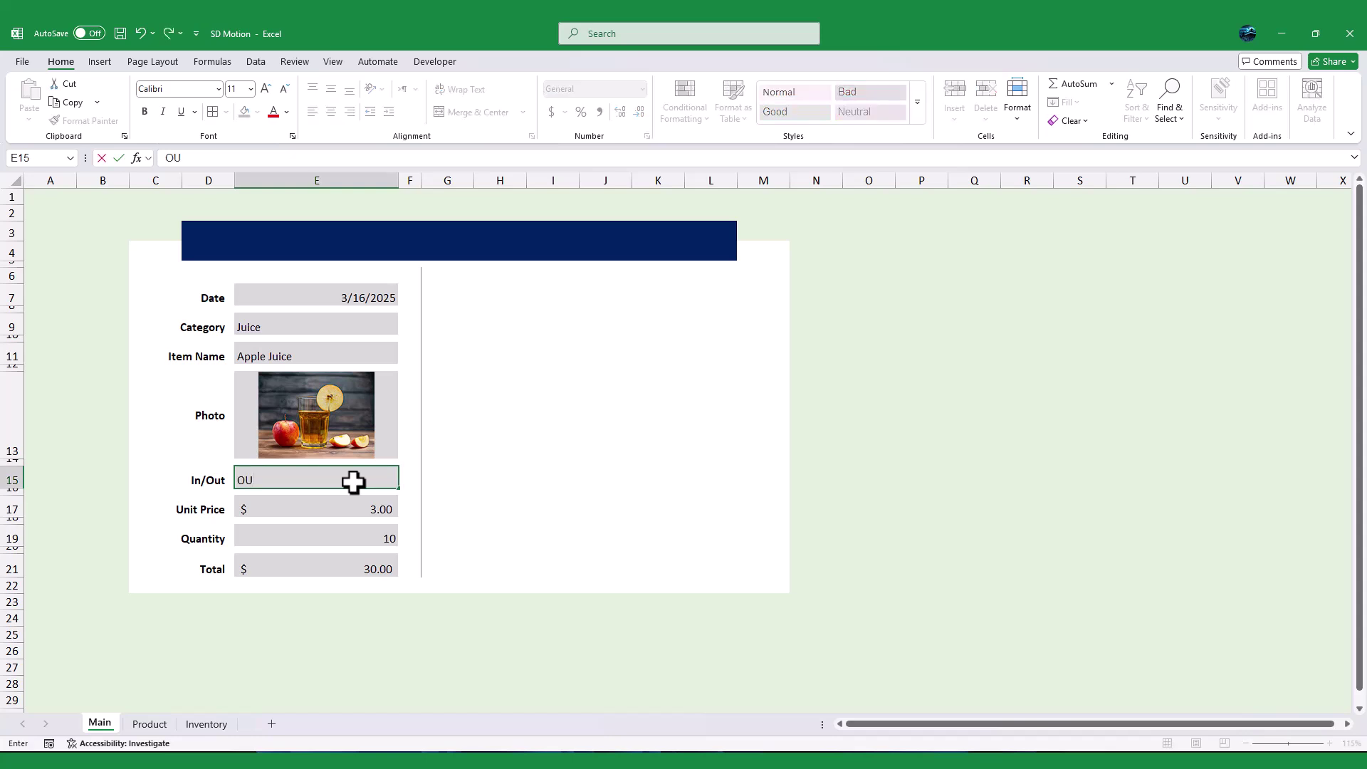
pyautogui.write('T')
# Step: Replace column 4 in E17's lookup with SWITCH(E15,"Buy",4,"Sell",5) and set In/Out to Buy
pyautogui.press('Return')
pyautogui.click(340, 509)
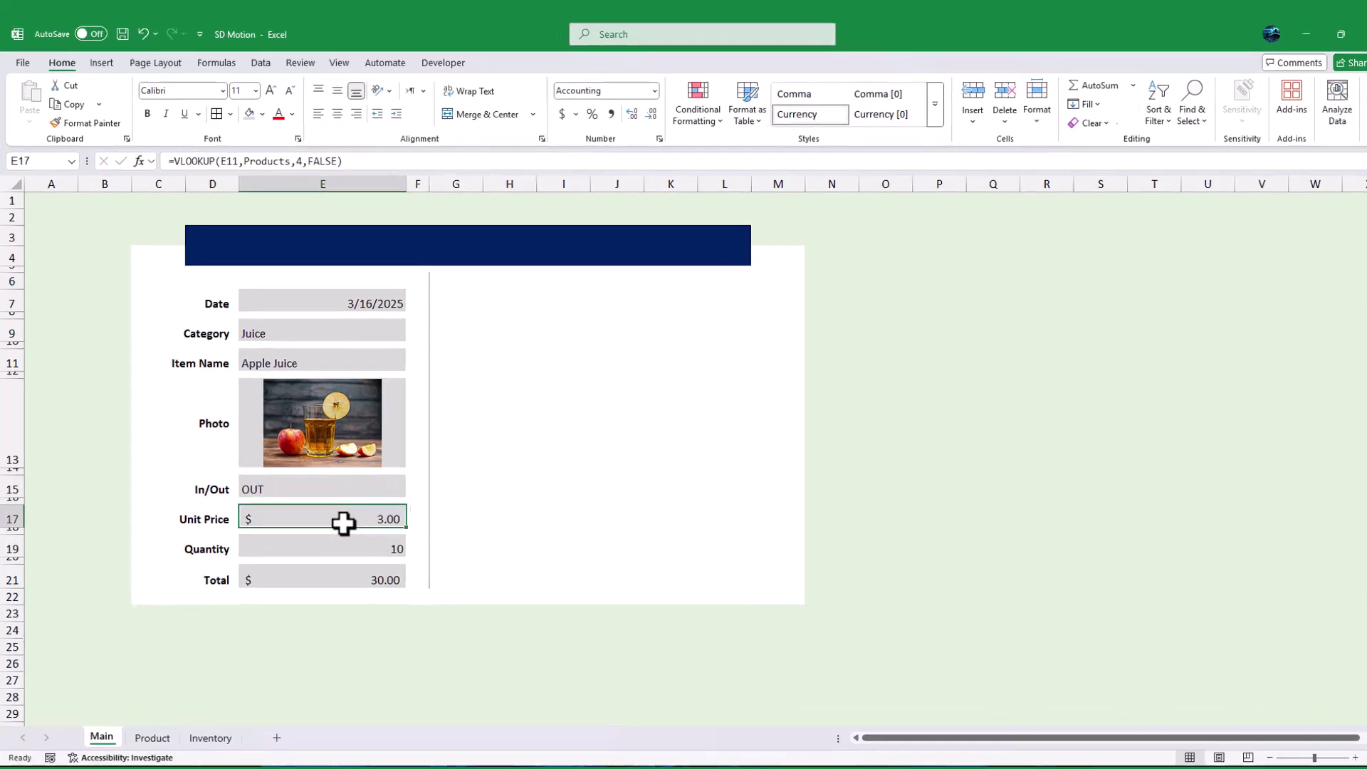
pyautogui.doubleClick(393, 212)
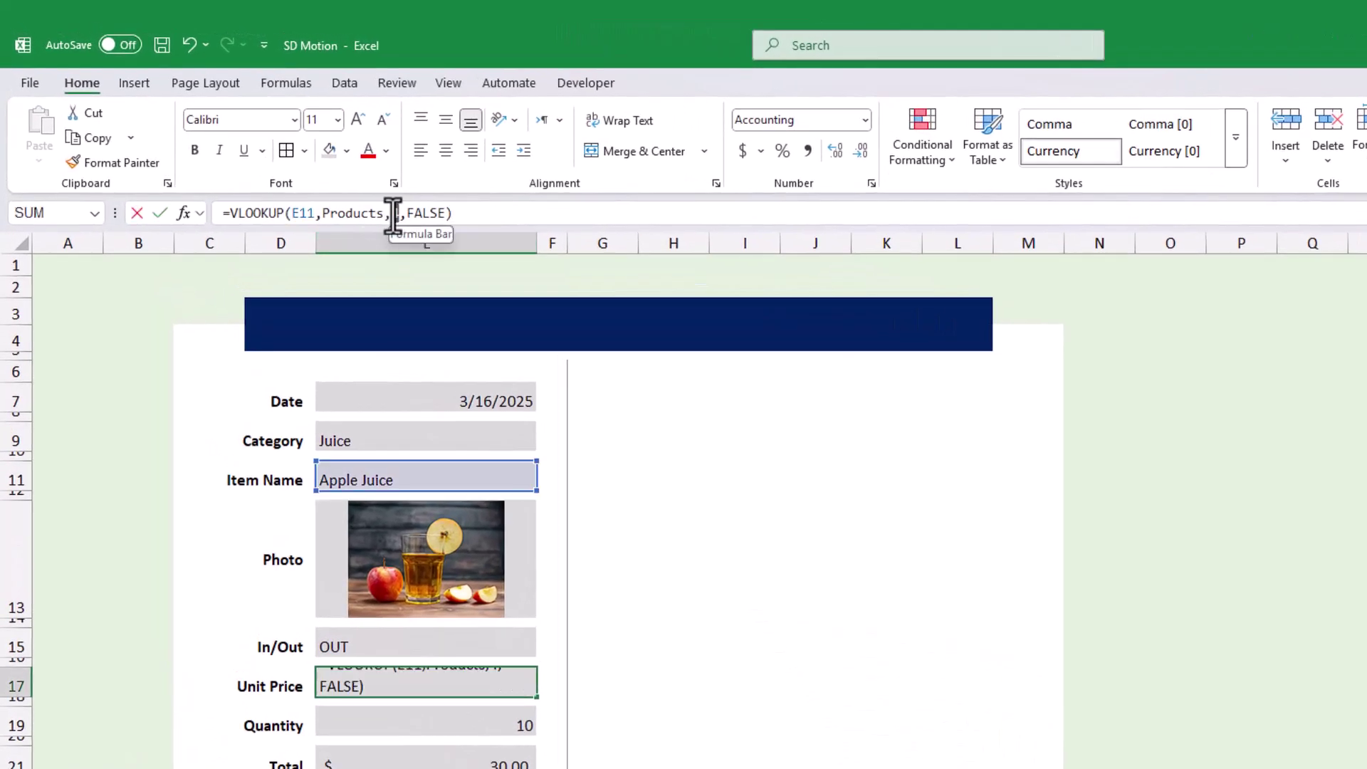
pyautogui.write('sw')
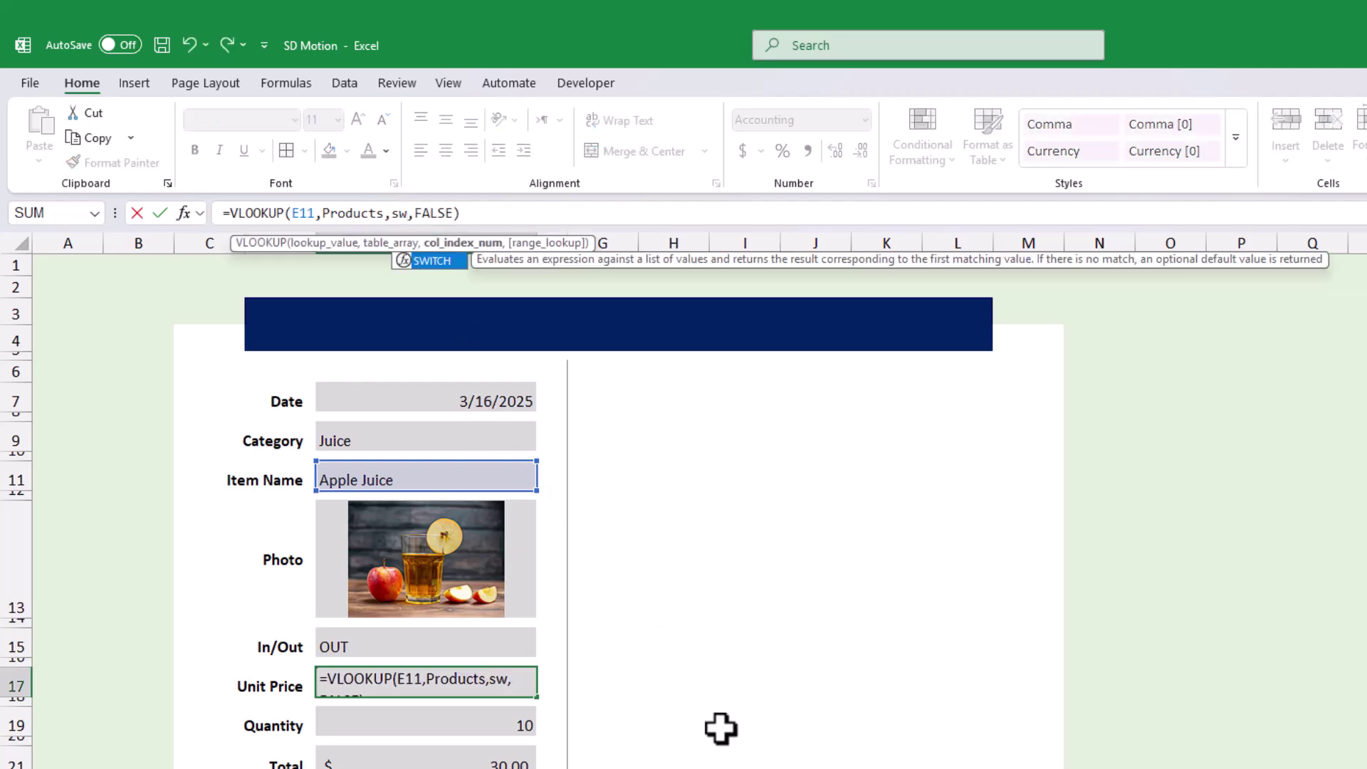
pyautogui.press('Tab')
pyautogui.click(404, 646)
pyautogui.write(',"Bu')
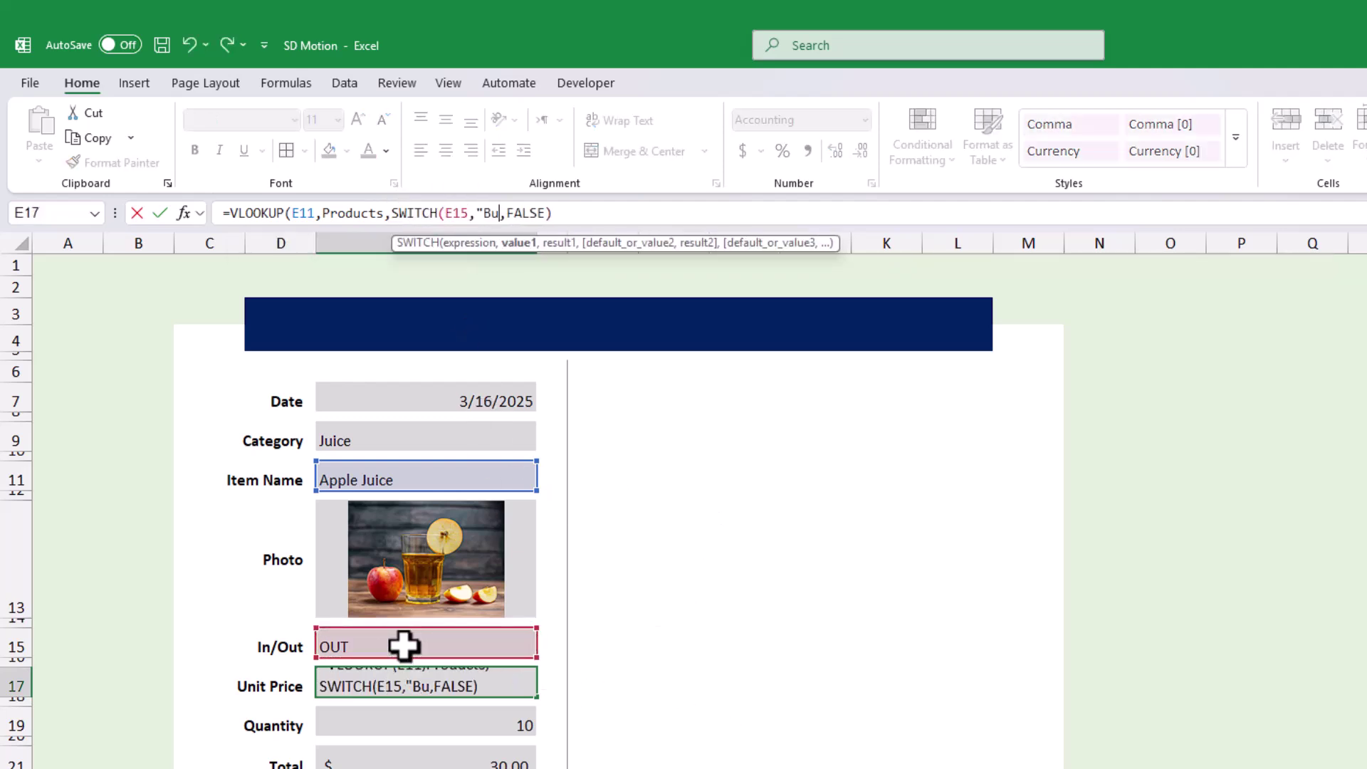
pyautogui.write('y",4')
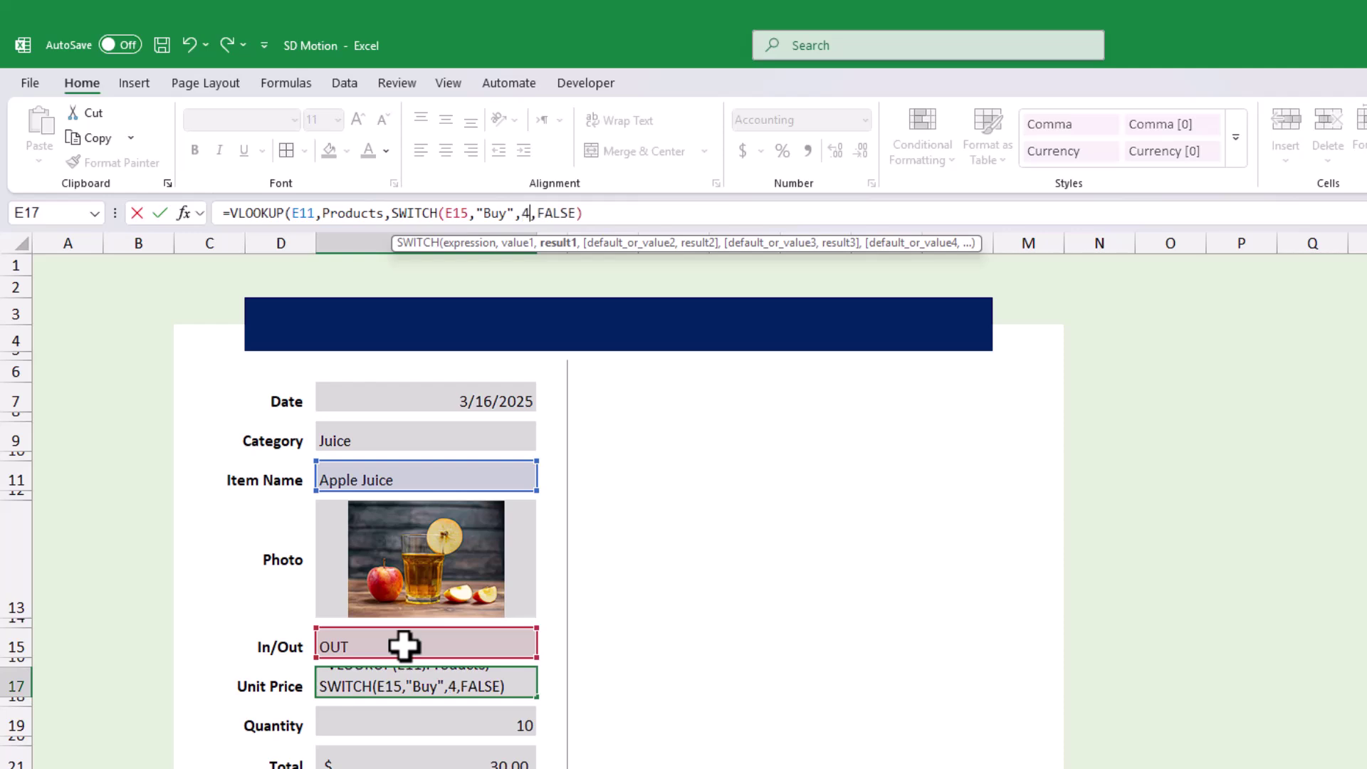
pyautogui.write(',"Sell",')
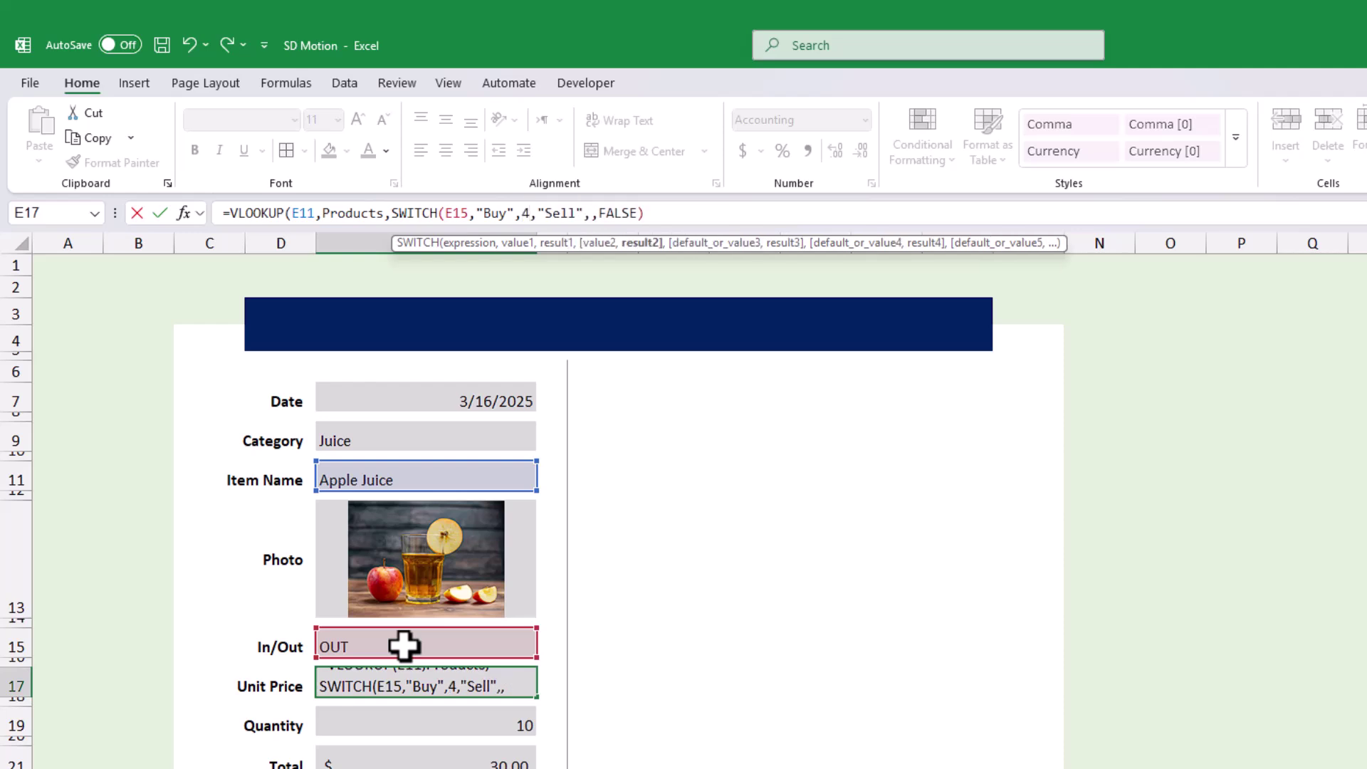
pyautogui.write('5')
pyautogui.click(398, 646)
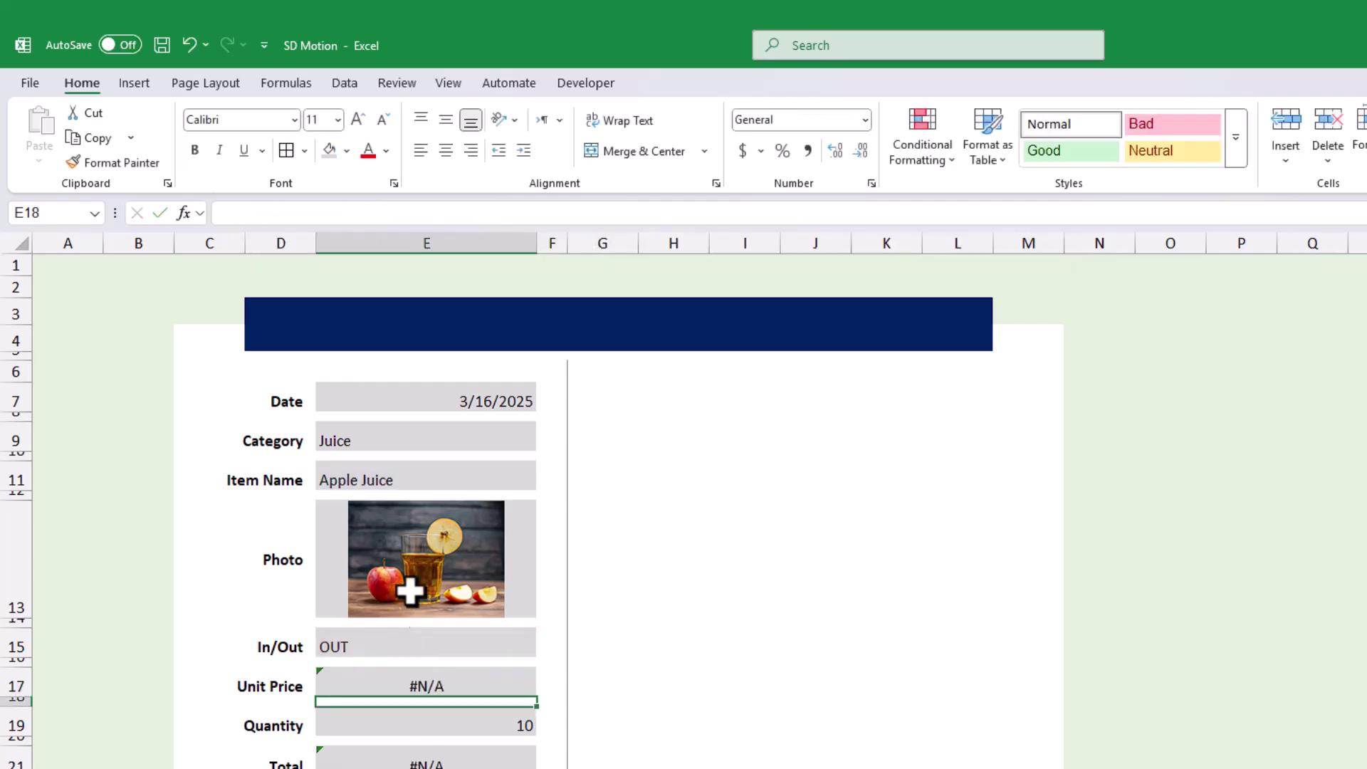
pyautogui.write('Buy')
pyautogui.press('Return')
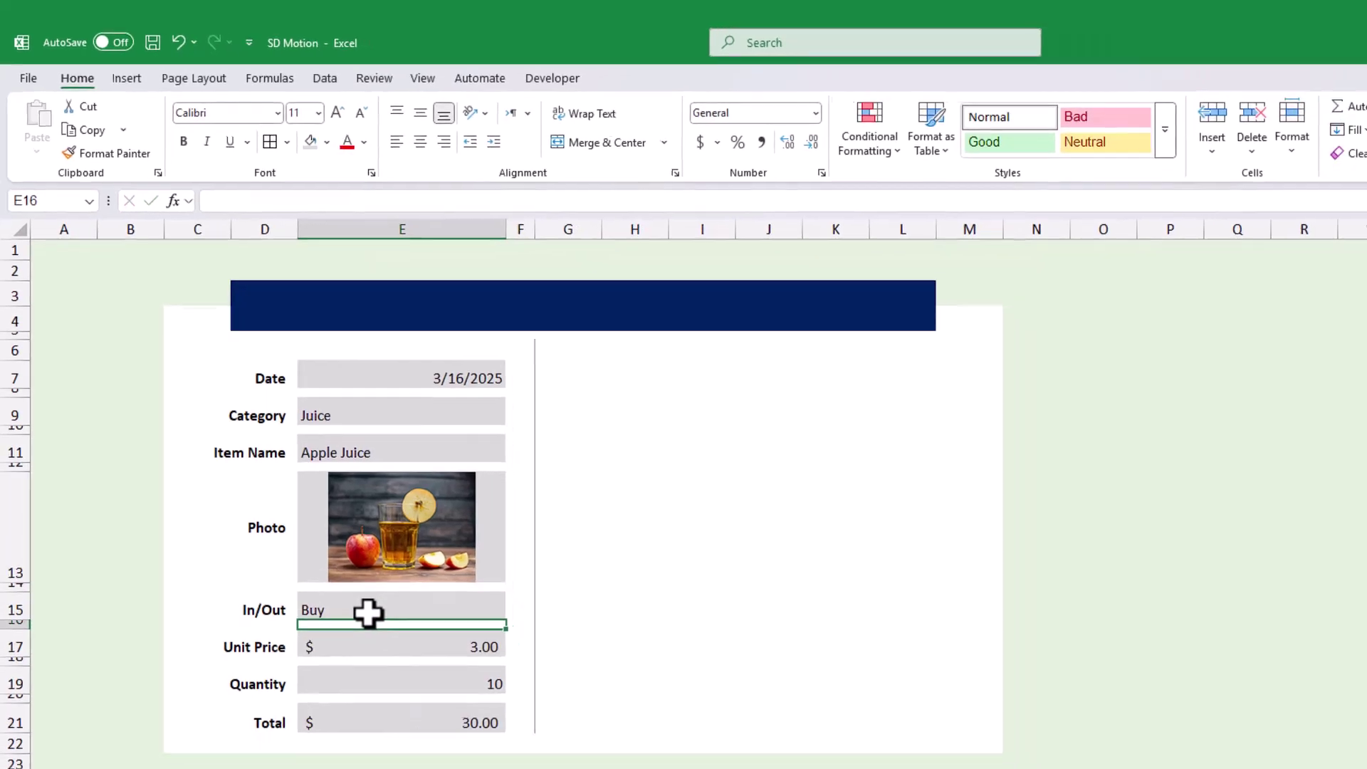
# Step: Switch In/Out to Sell for a $4.50 price and $45.00 total, then select Latte's In/Out cell
pyautogui.click(295, 489)
pyautogui.write('Se')
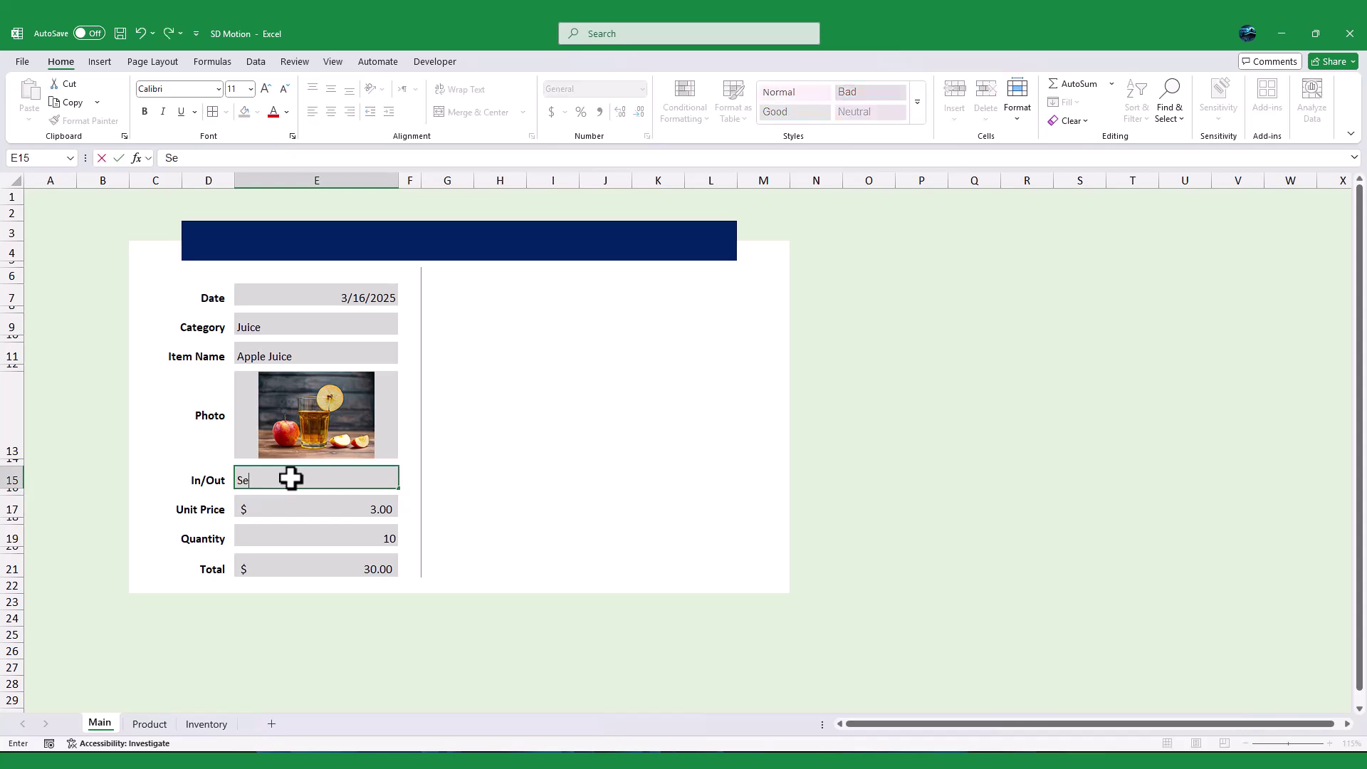
pyautogui.write('ll')
pyautogui.press('Return')
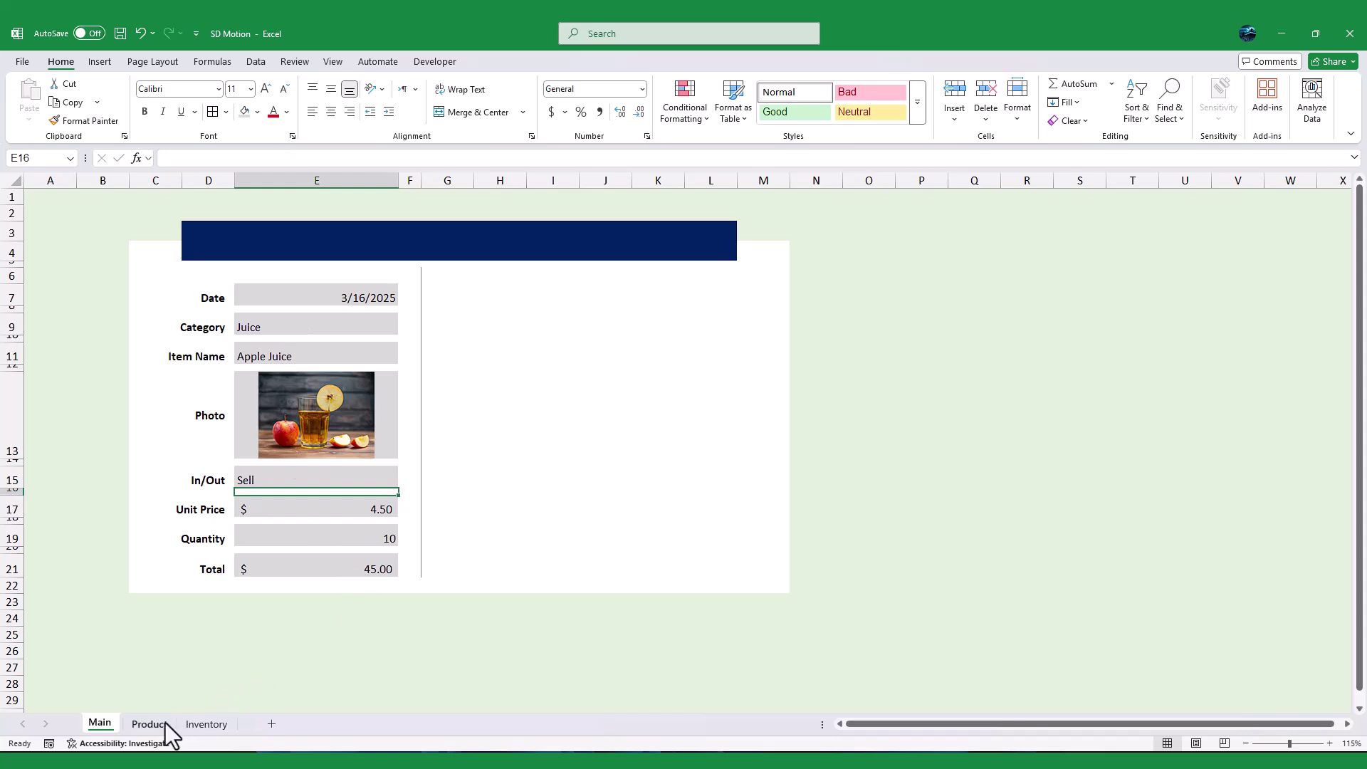
pyautogui.click(269, 477)
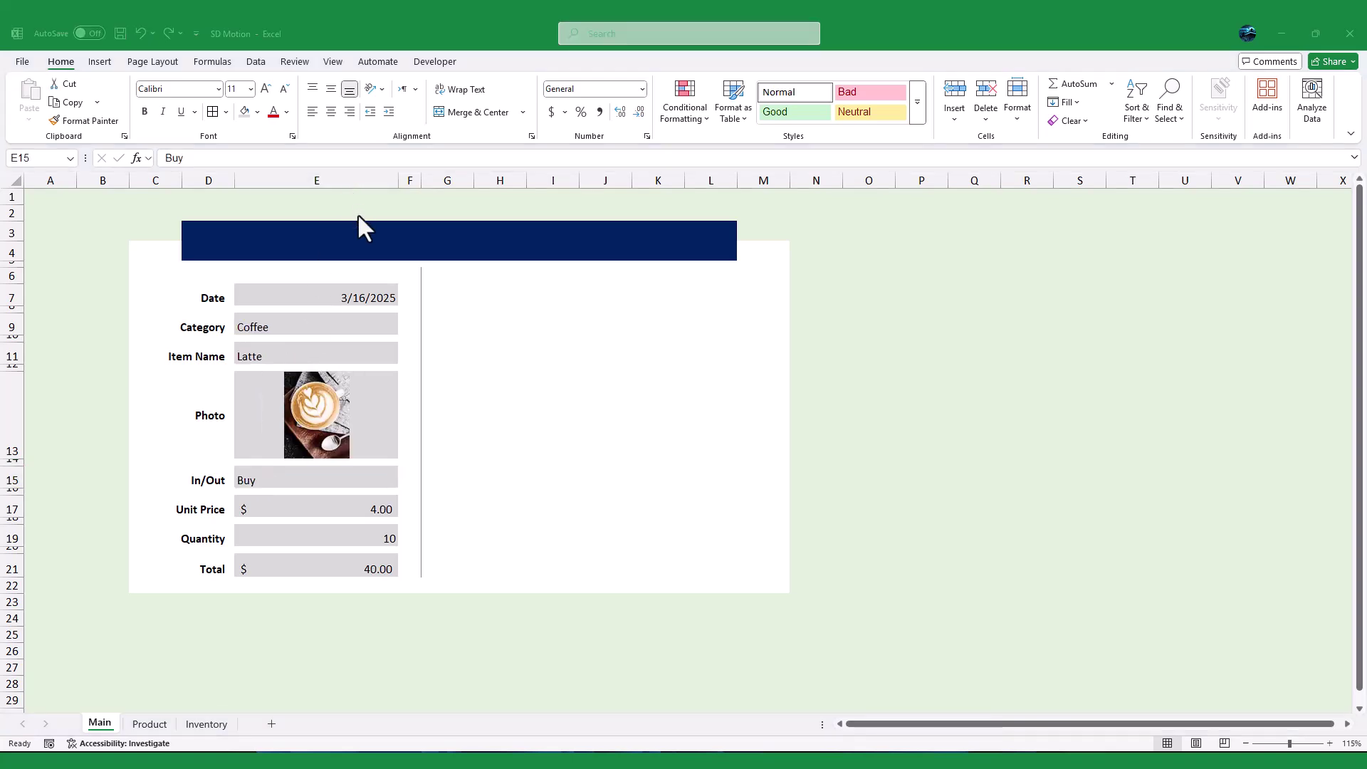
# Step: Insert a blank column E and merge every form field except In/Out across E and F
pyautogui.rightClick(316, 180)
pyautogui.click(395, 337)
pyautogui.click(392, 380)
pyautogui.click(267, 298)
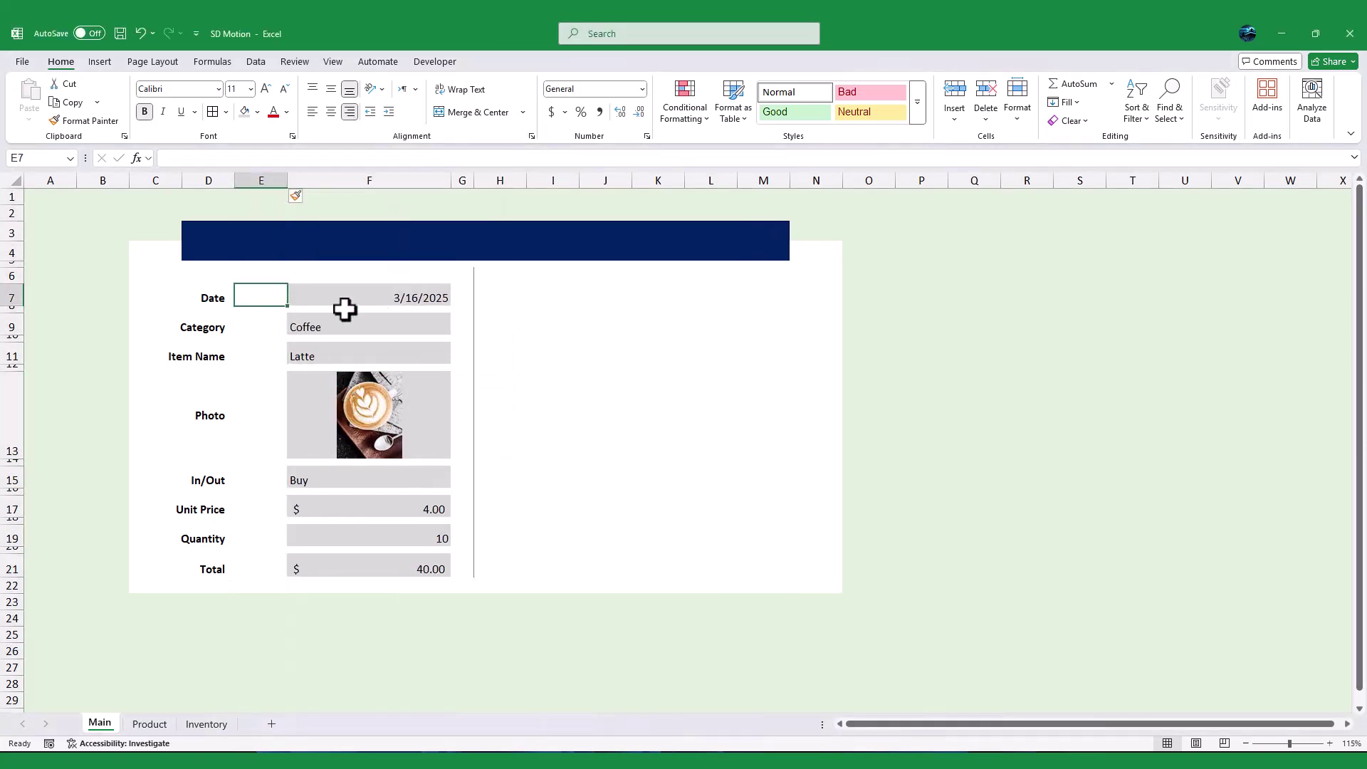
pyautogui.keyDown('shift'); pyautogui.click(344, 309); pyautogui.keyUp('shift')
pyautogui.moveTo(366, 396); pyautogui.dragTo(336, 565)
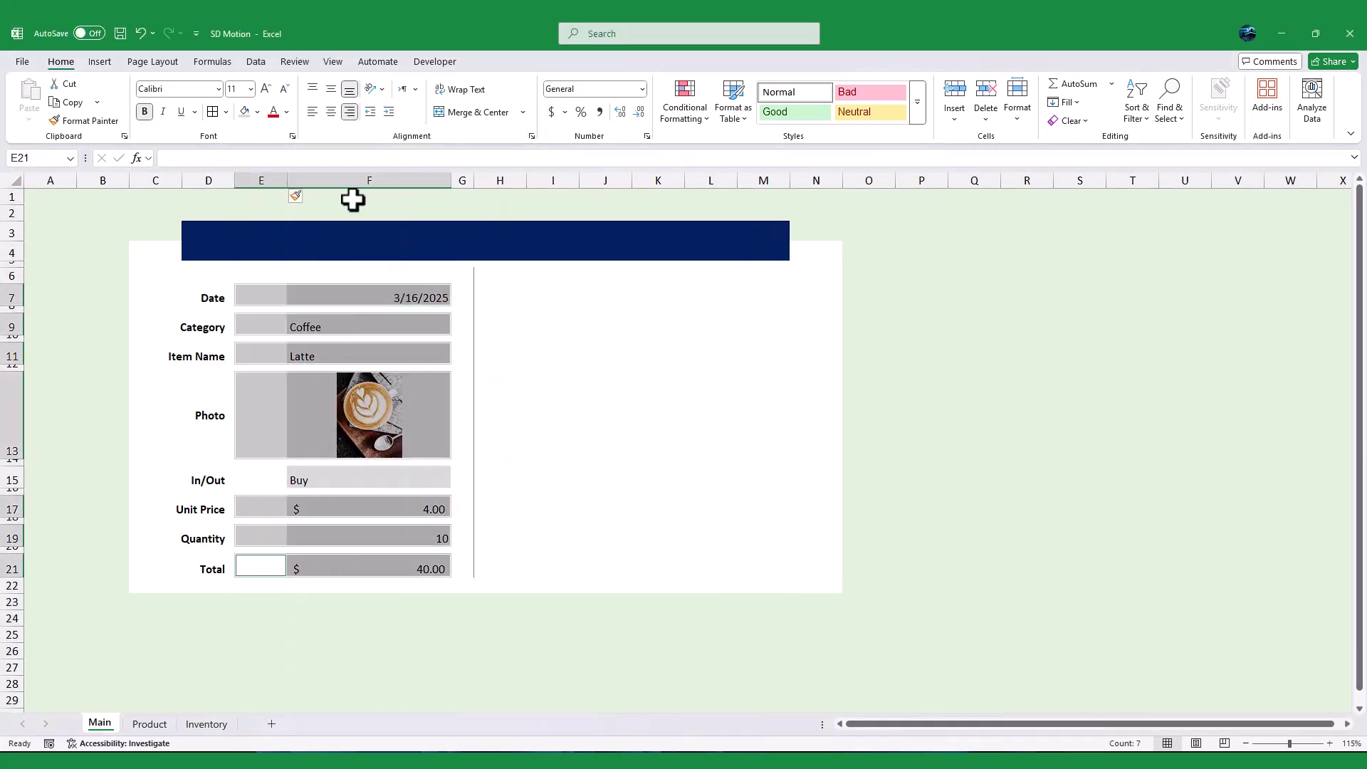
pyautogui.click(473, 112)
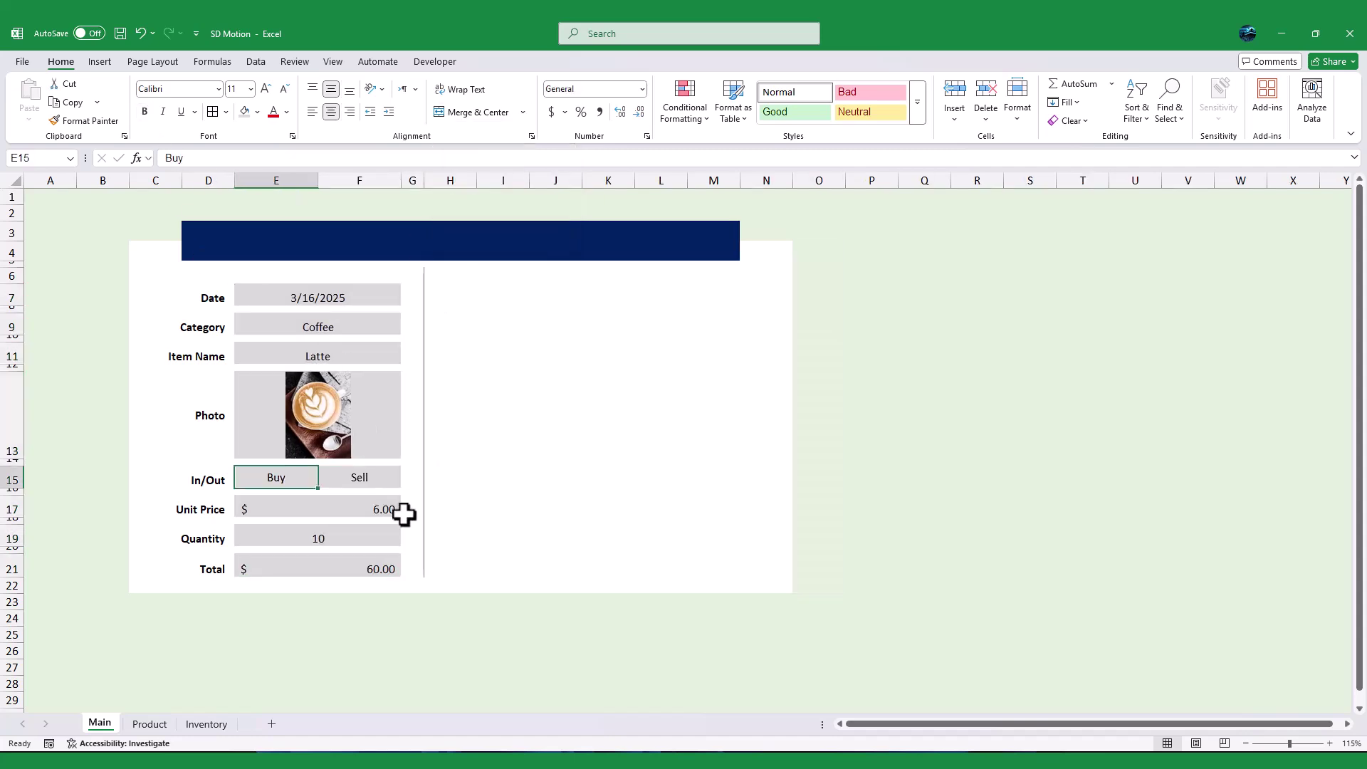
# Step: Try the new Buy and Sell cells in row 15, then select helper cell G15
pyautogui.click(377, 481)
pyautogui.click(284, 479)
pyautogui.click(330, 484)
pyautogui.click(274, 483)
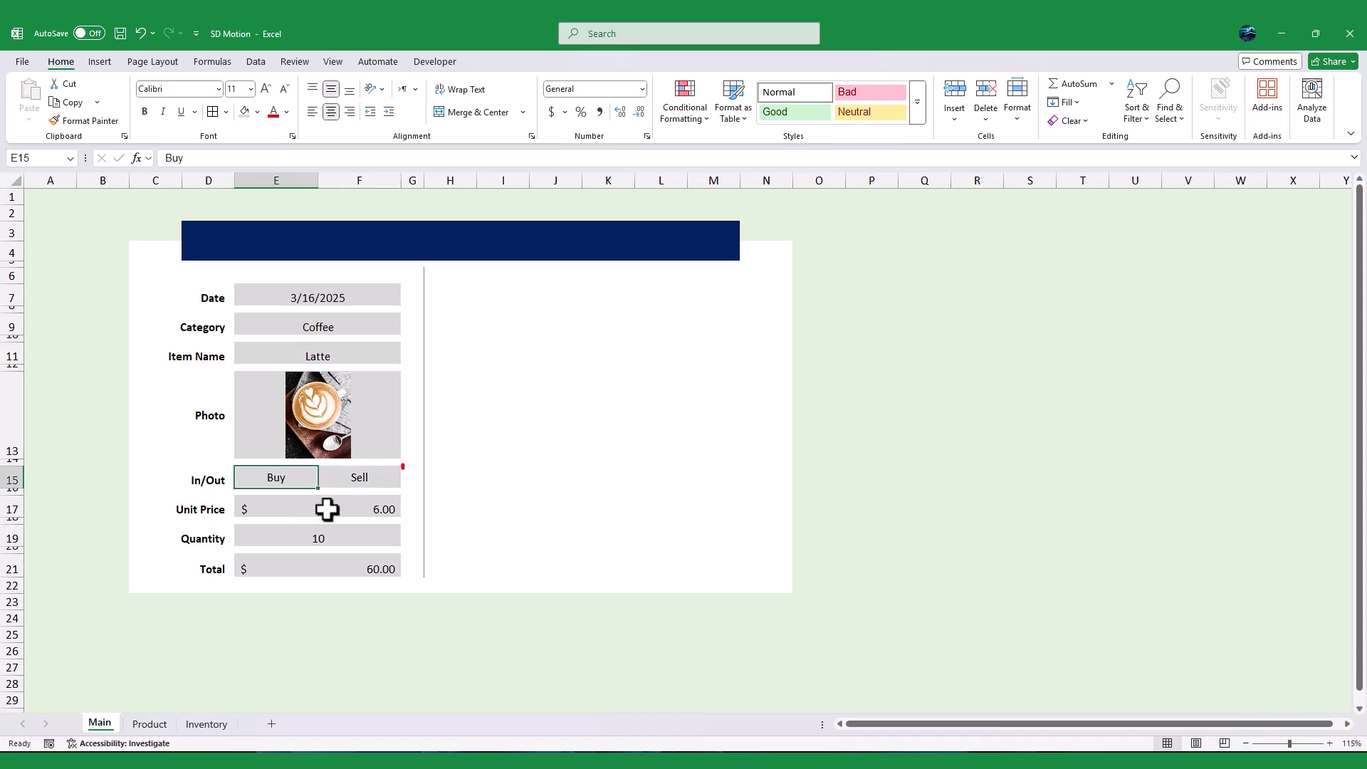
pyautogui.click(413, 478)
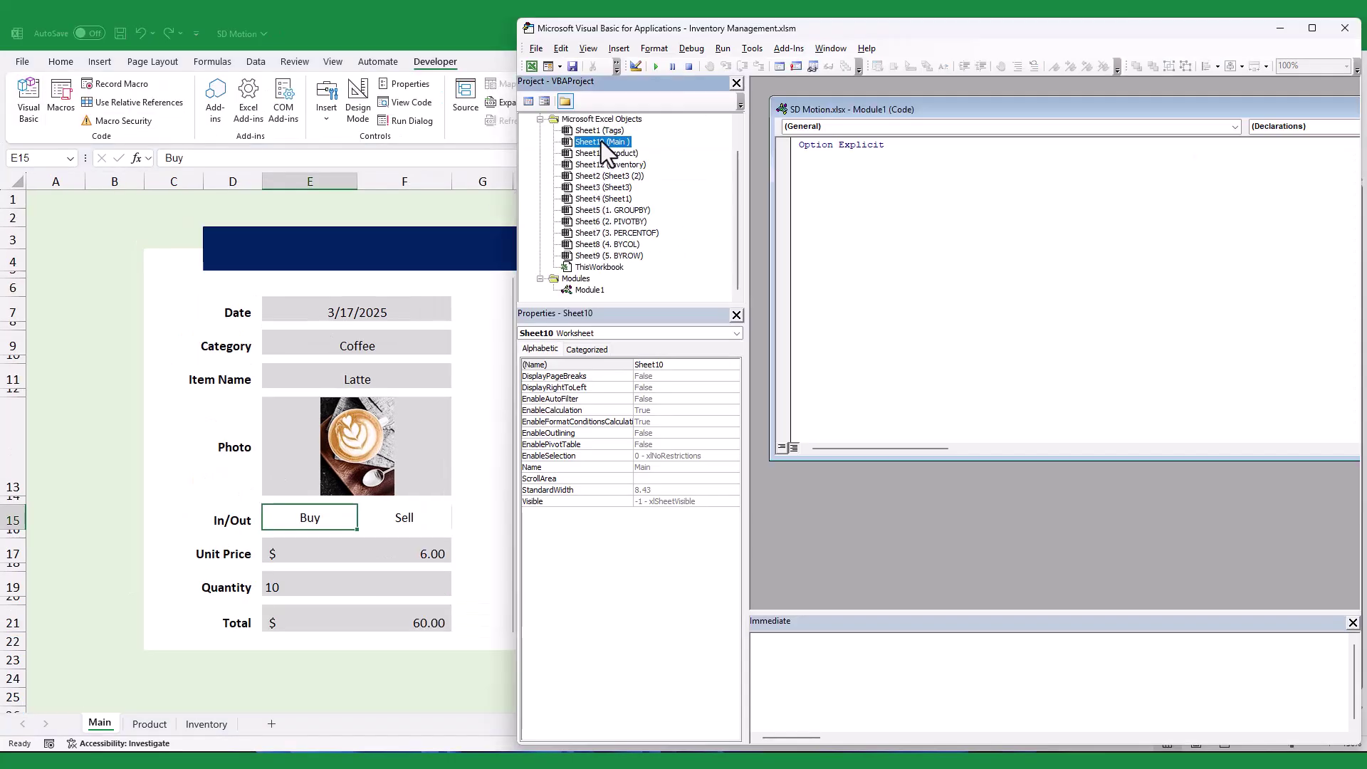
# Step: In Sheet10 (Main) code, add a Worksheet SelectionChange procedure that writes Buy or Sell to G15
pyautogui.doubleClick(601, 142)
pyautogui.click(900, 130)
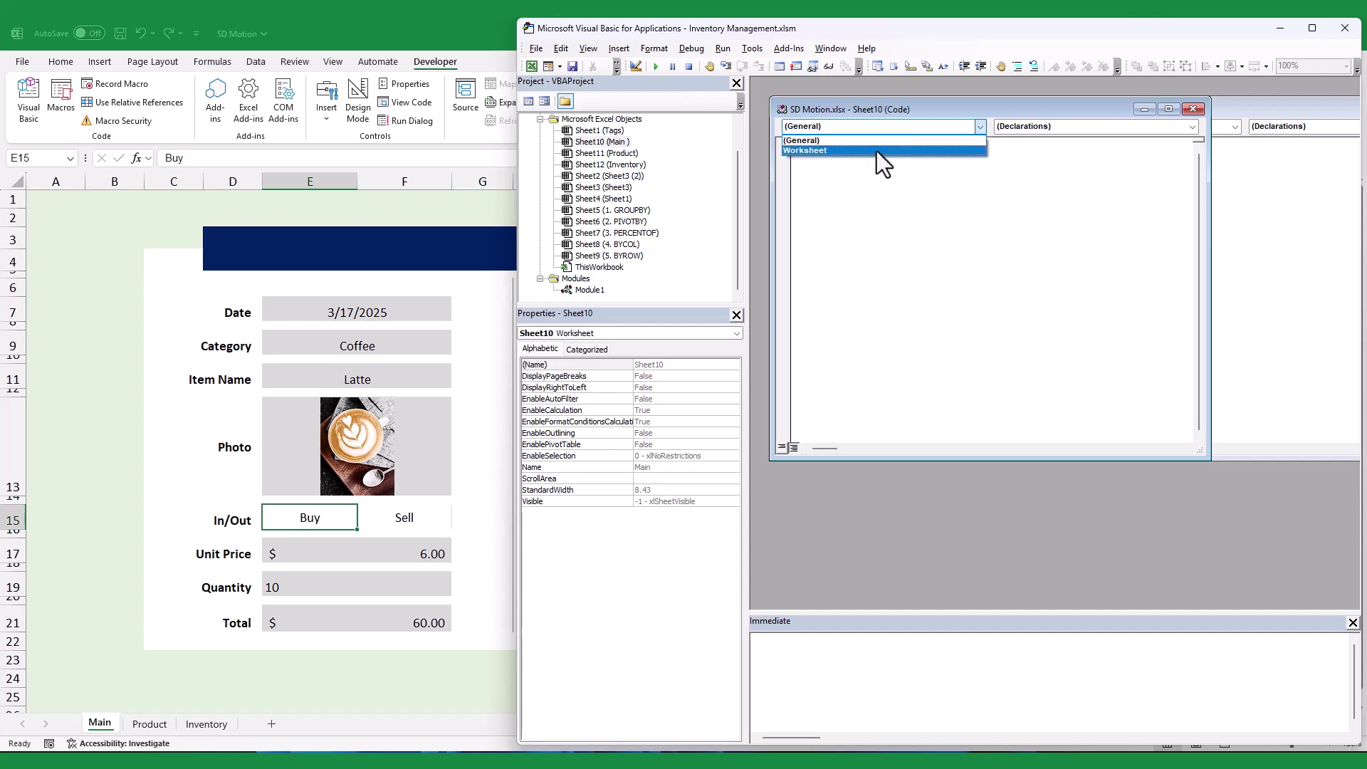
pyautogui.click(877, 148)
pyautogui.moveTo(1210, 212); pyautogui.dragTo(1336, 211)
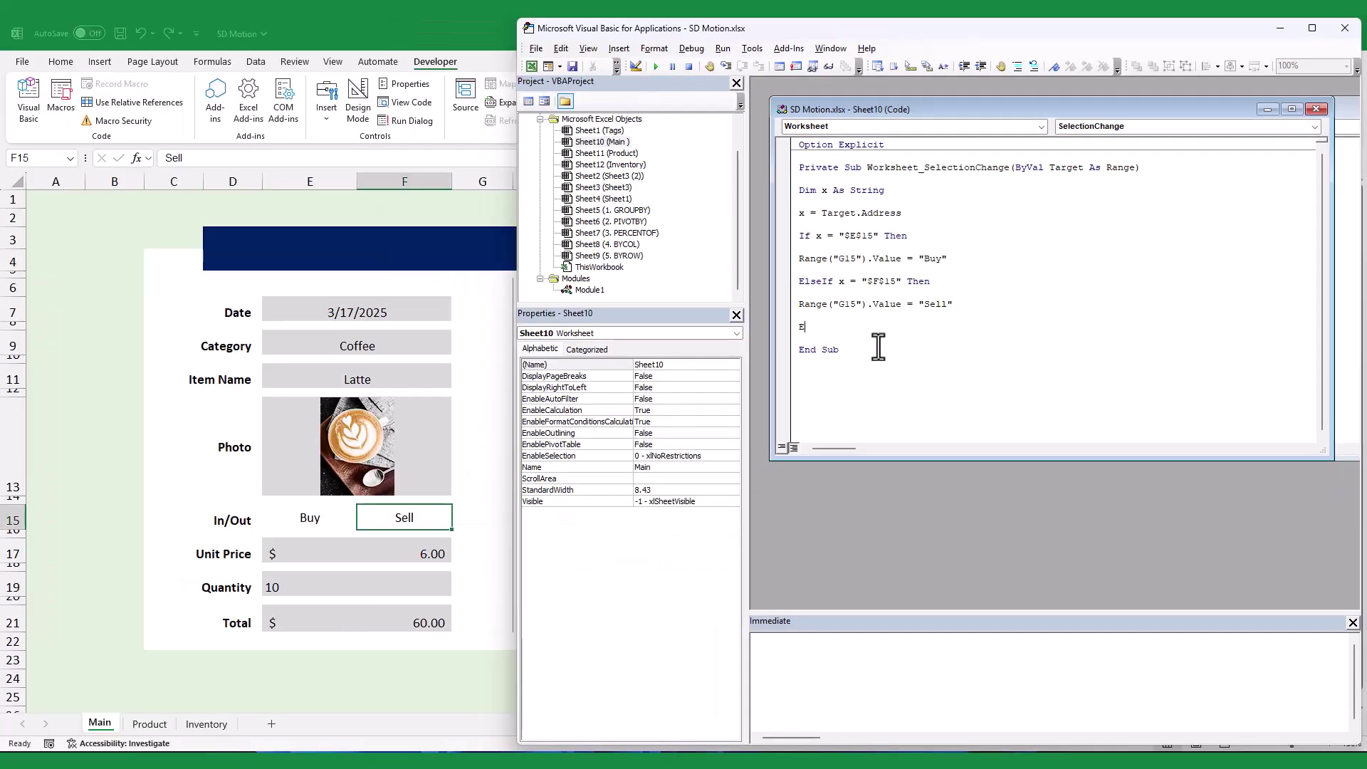
pyautogui.write('n')
pyautogui.write('d if')
# Step: Minimize the VBA editor and test the macro by selecting the Sell and Buy cells
pyautogui.click(1282, 30)
pyautogui.click(384, 520)
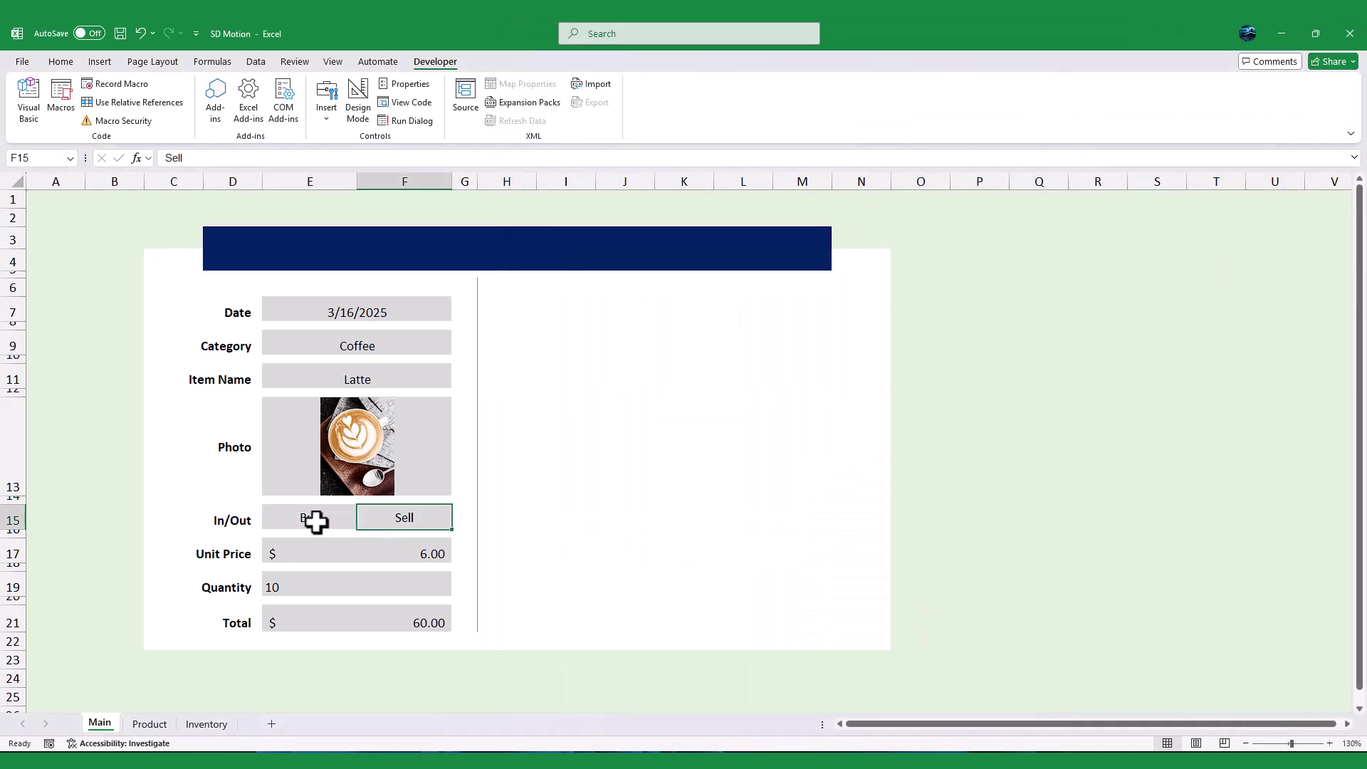
pyautogui.click(314, 519)
pyautogui.click(384, 517)
pyautogui.click(324, 517)
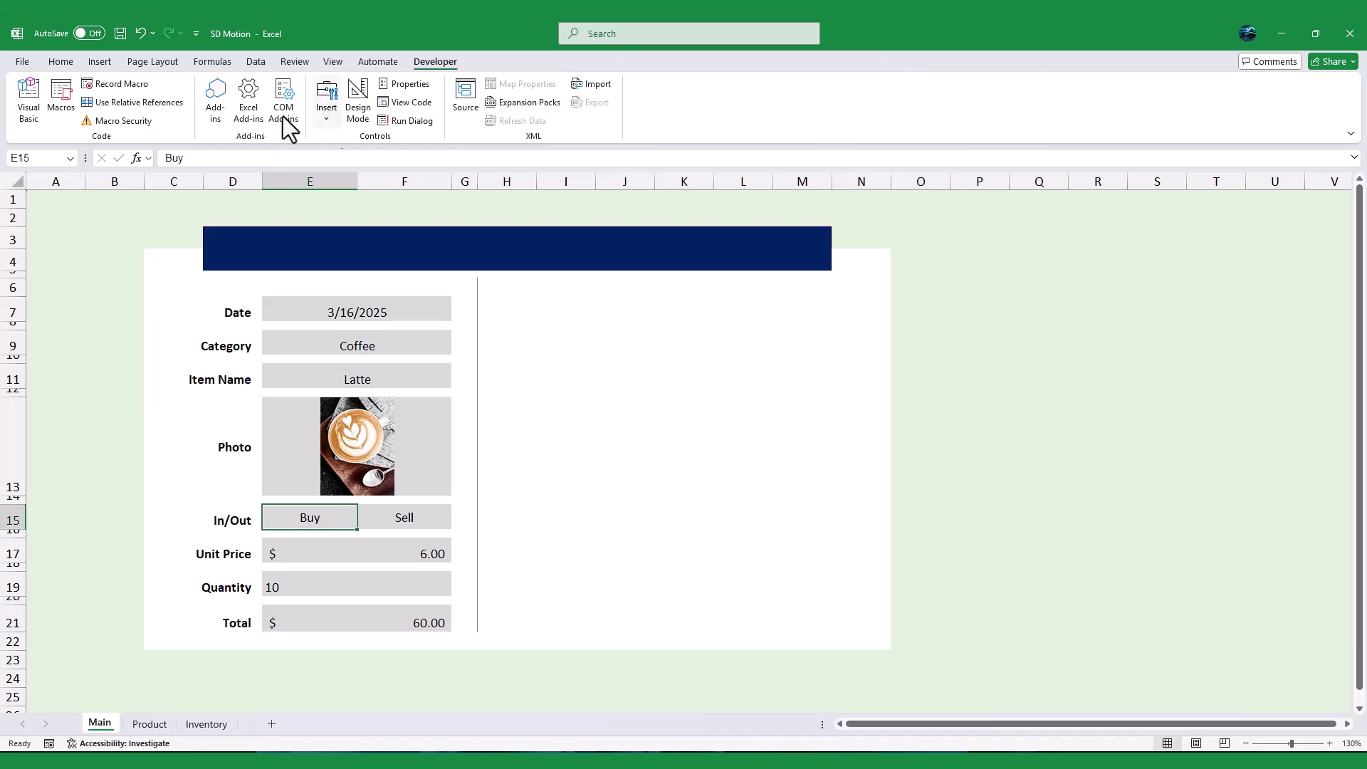
# Step: Start a new formula-based conditional formatting rule on E15 using =$G$15="Buy"
pyautogui.click(60, 62)
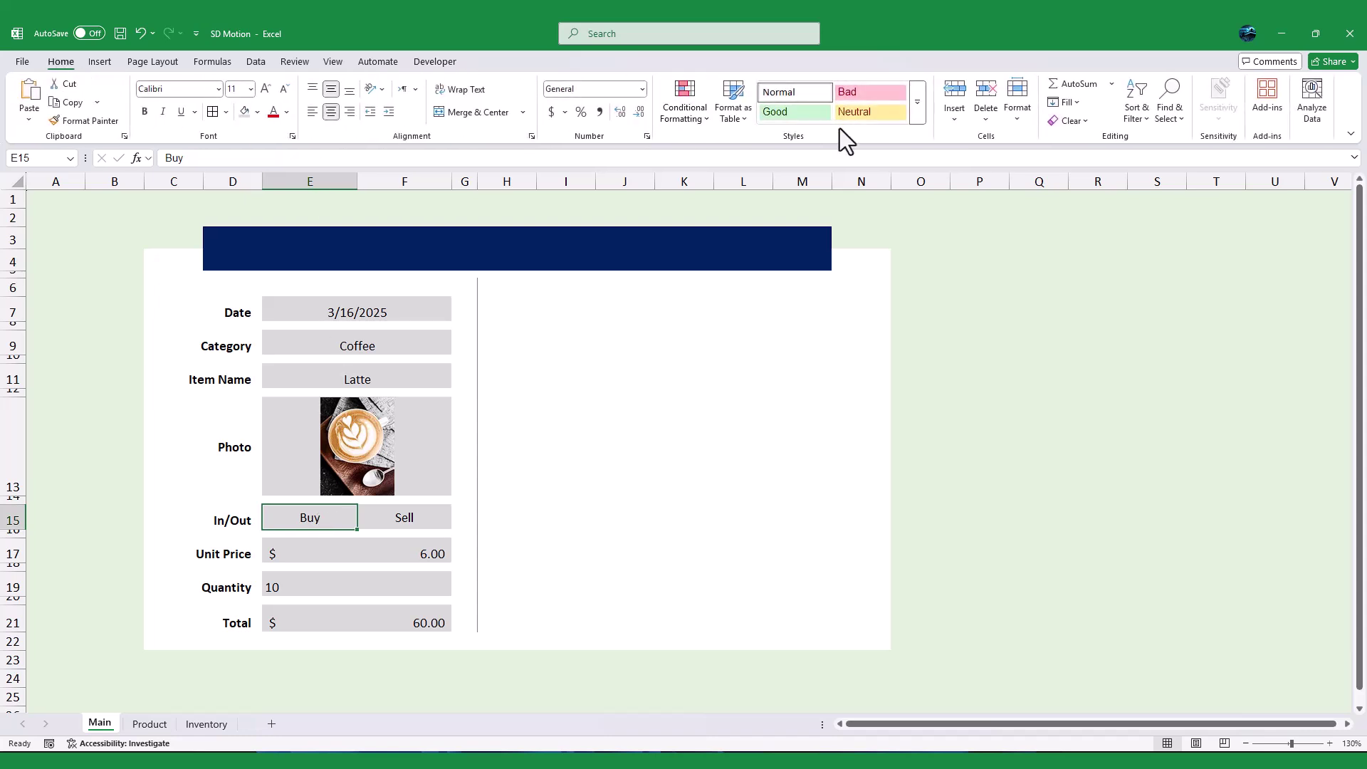
pyautogui.click(697, 119)
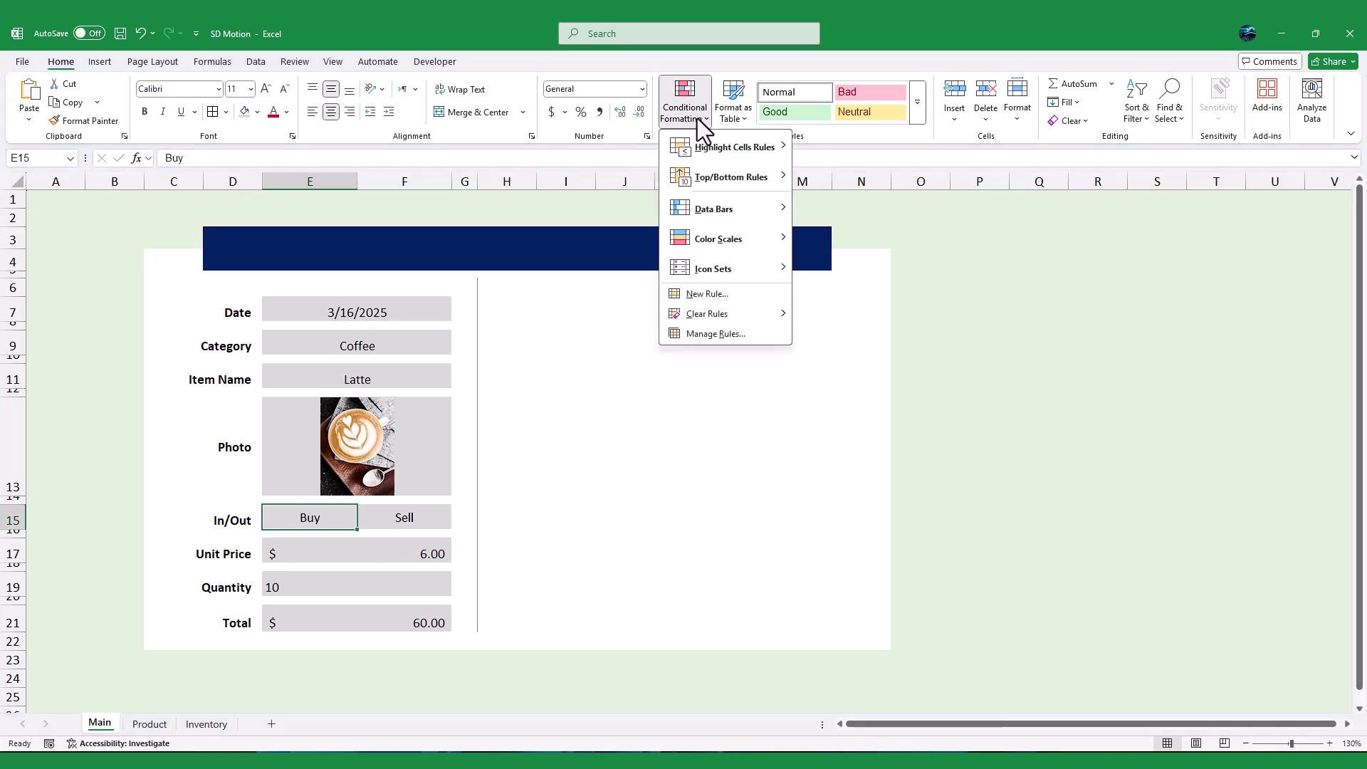
pyautogui.click(710, 332)
pyautogui.click(522, 247)
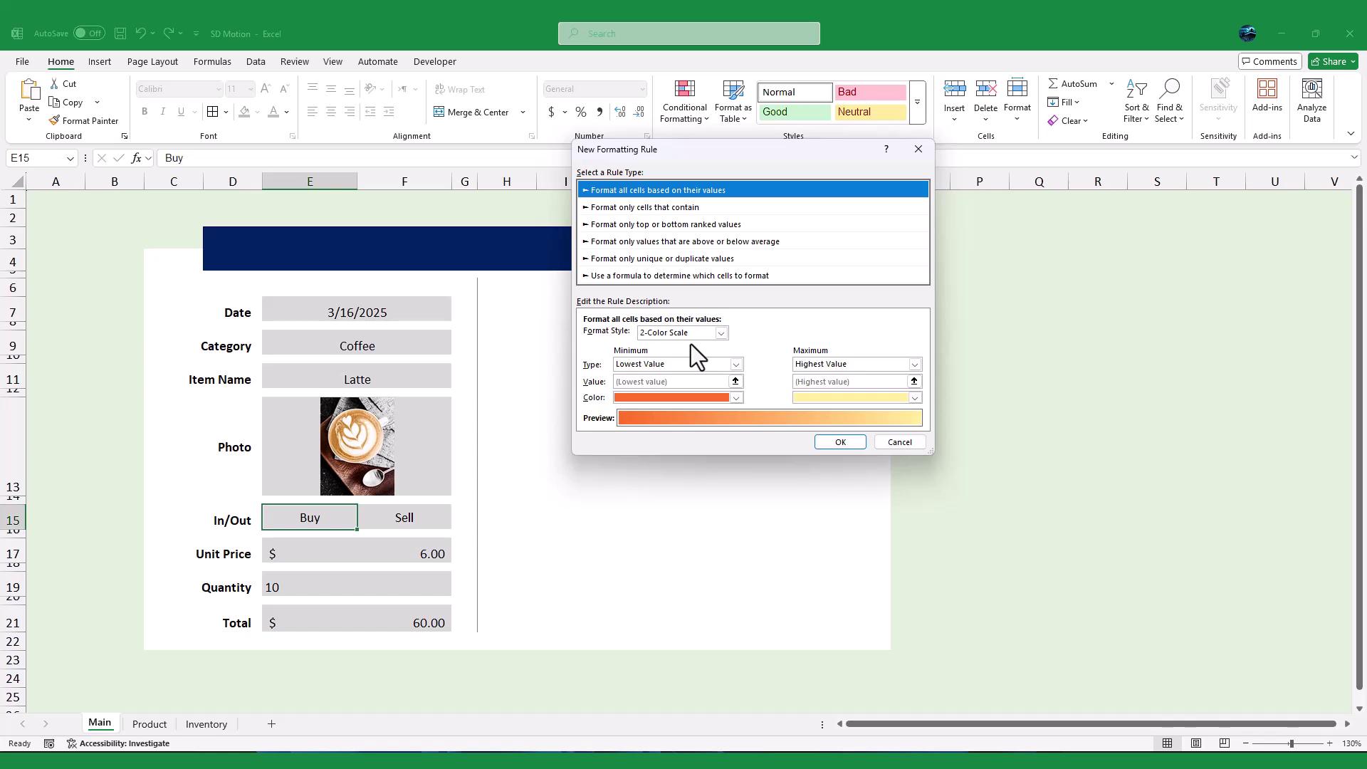
pyautogui.click(637, 276)
pyautogui.click(610, 335)
pyautogui.write('=$G$15')
pyautogui.click(460, 518)
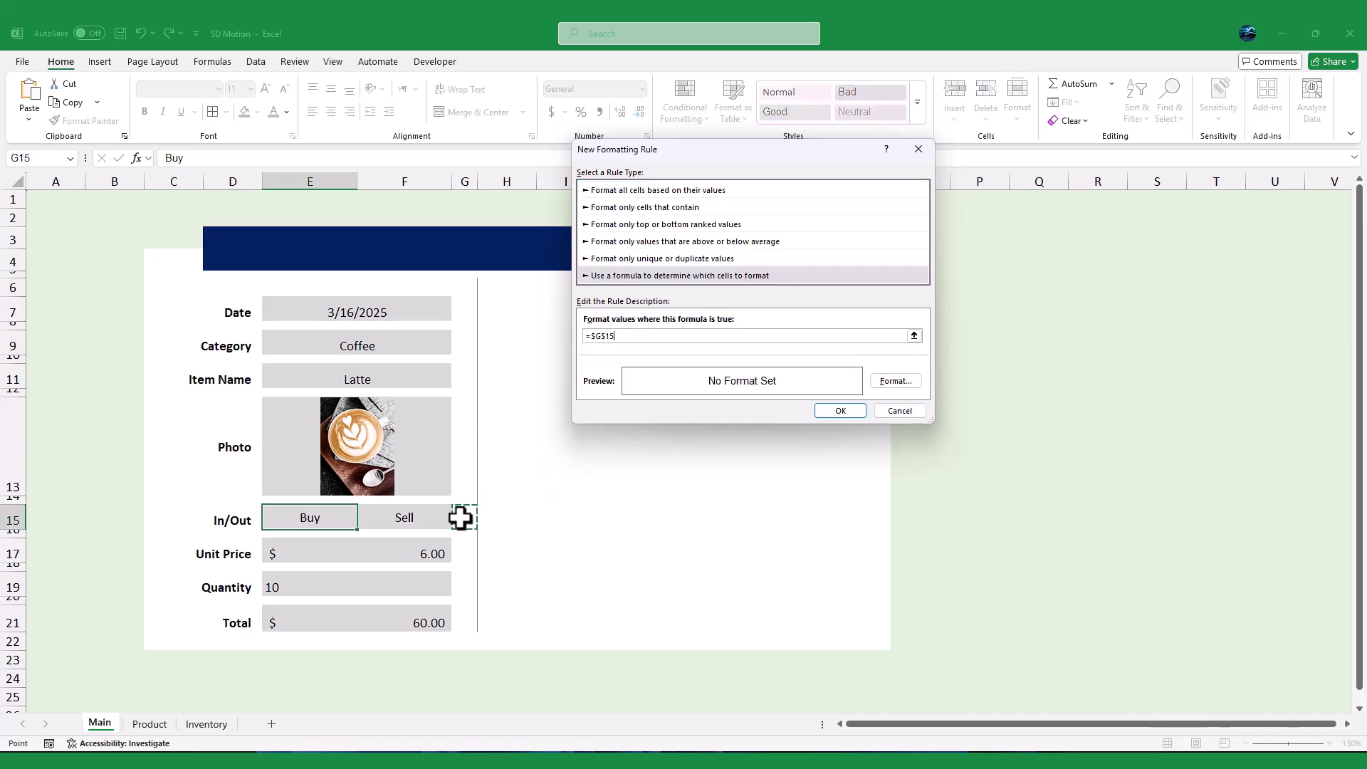
pyautogui.write('="Buy')
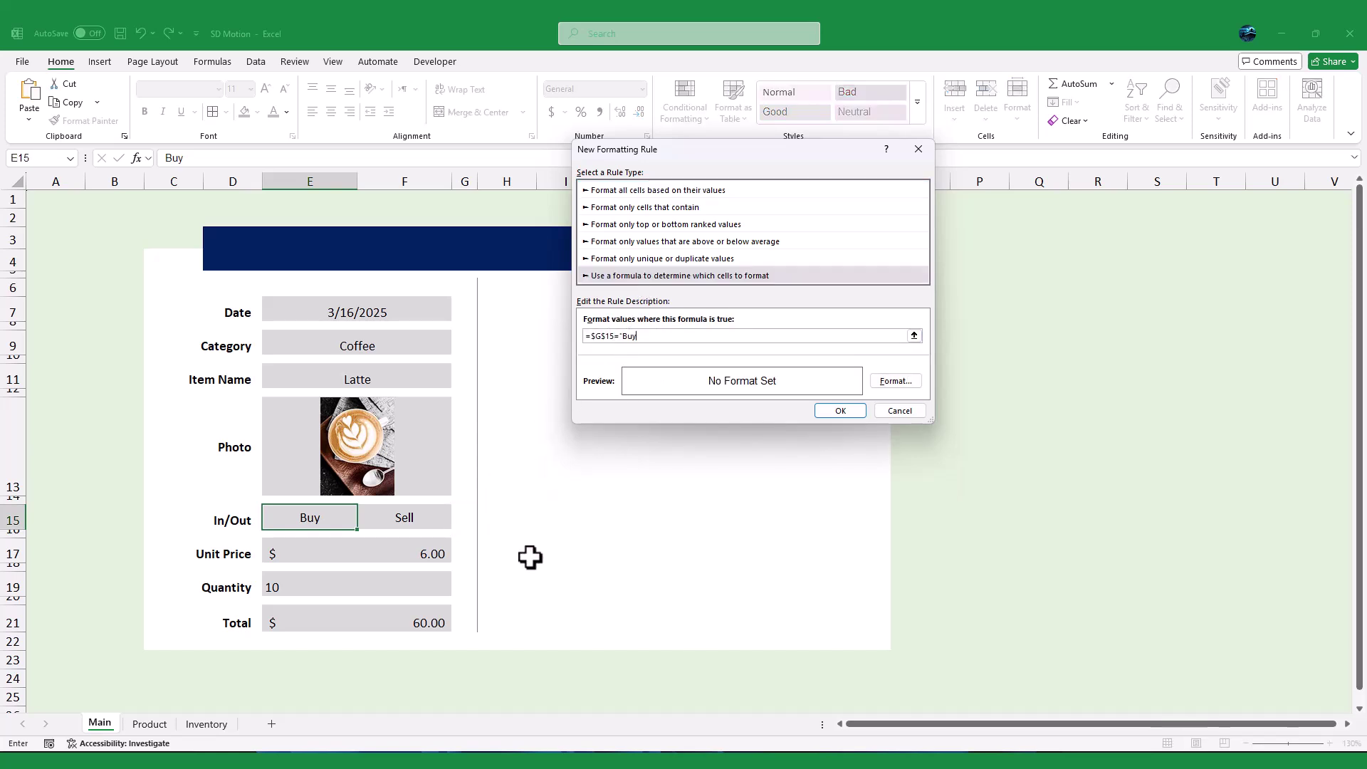
pyautogui.write('"')
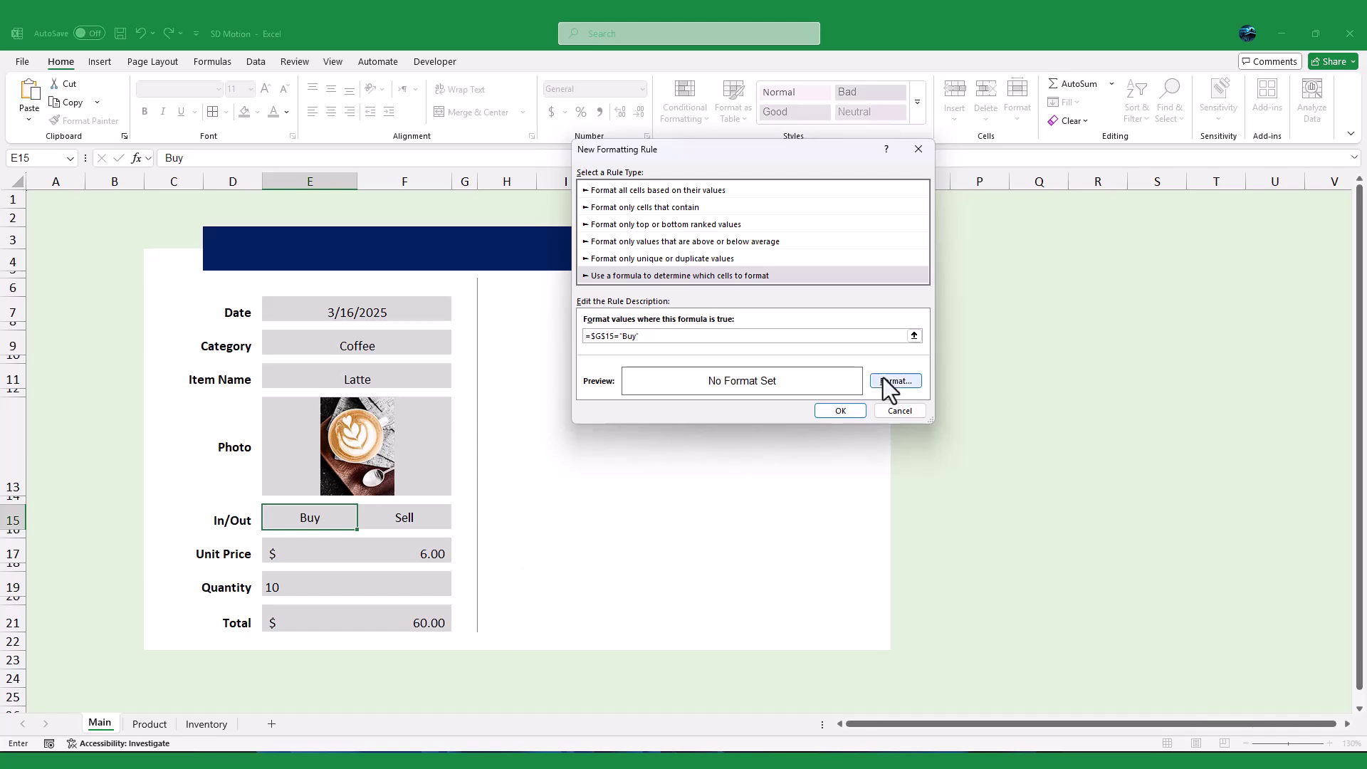
# Step: Format the Buy rule with green fill and white text, then apply it
pyautogui.click(884, 382)
pyautogui.click(707, 123)
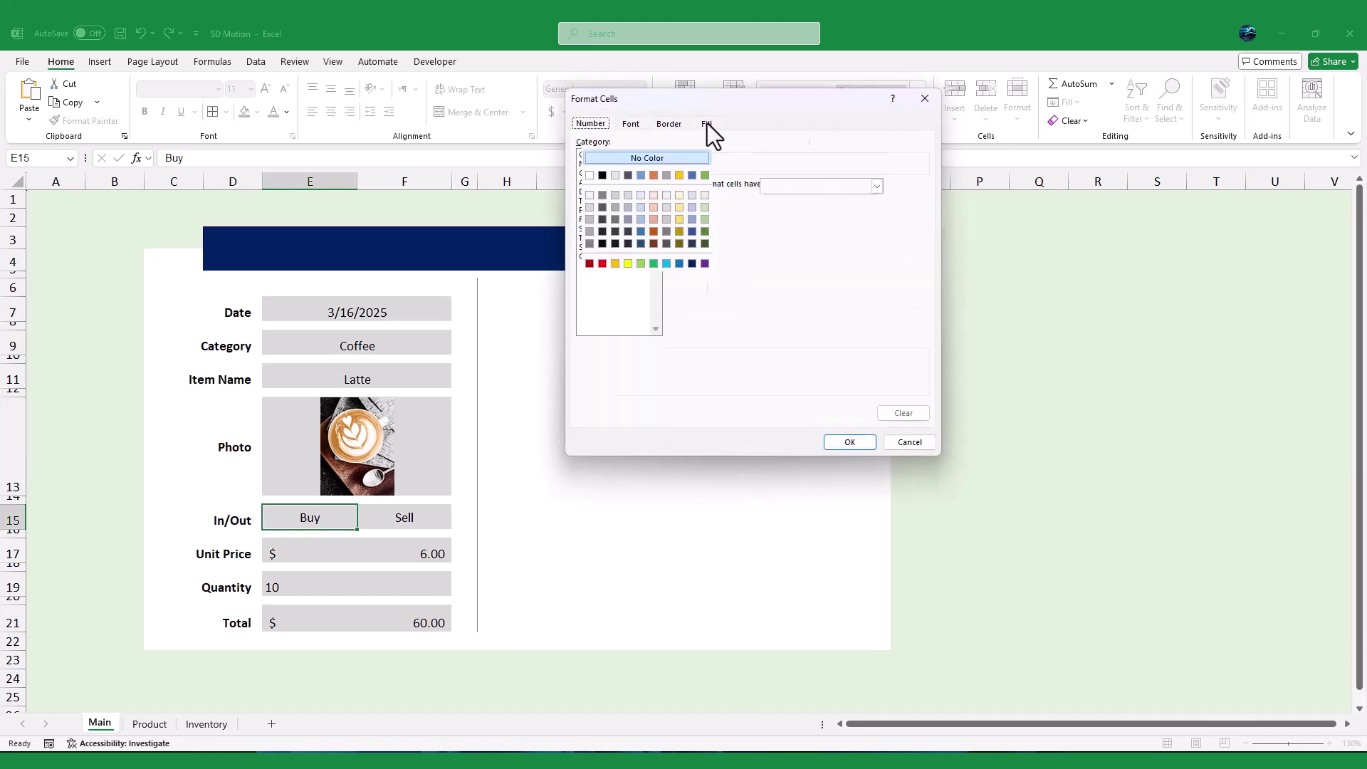
pyautogui.click(654, 264)
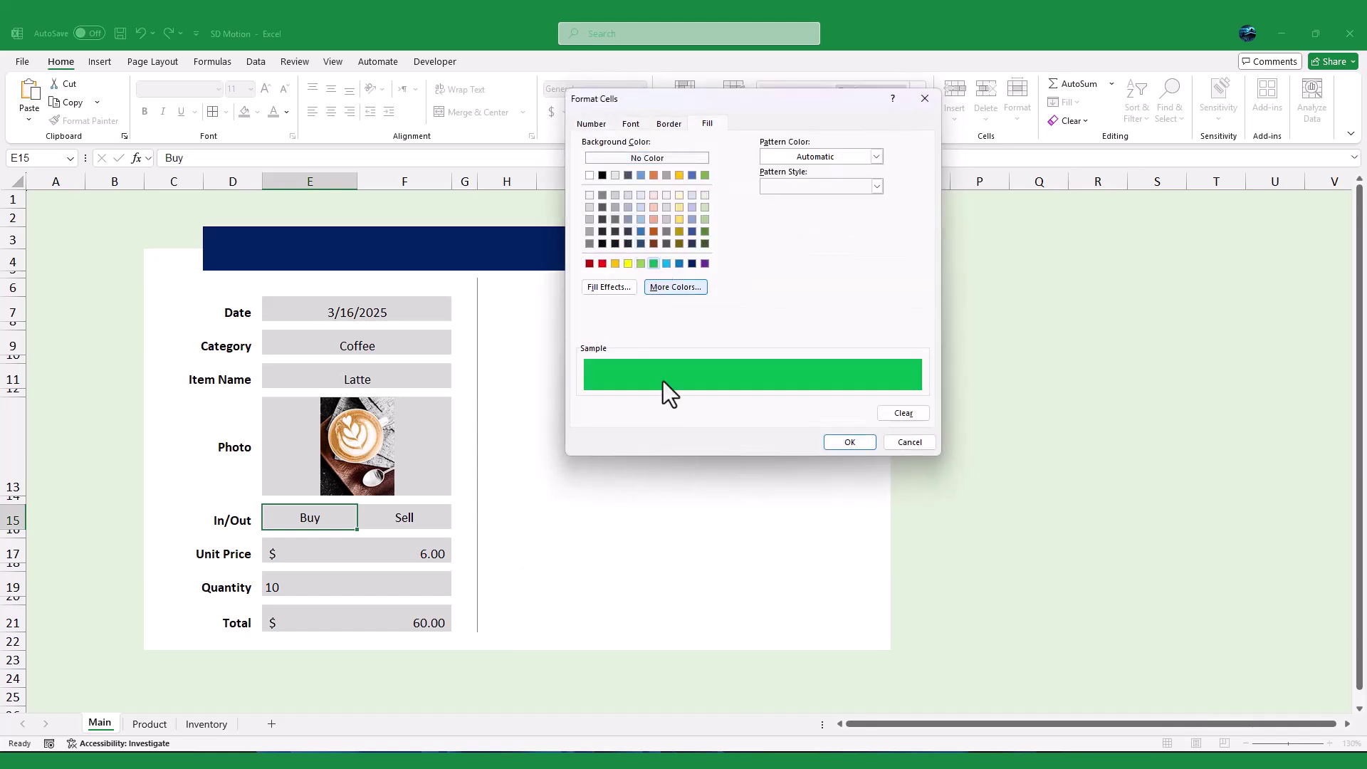
pyautogui.click(631, 122)
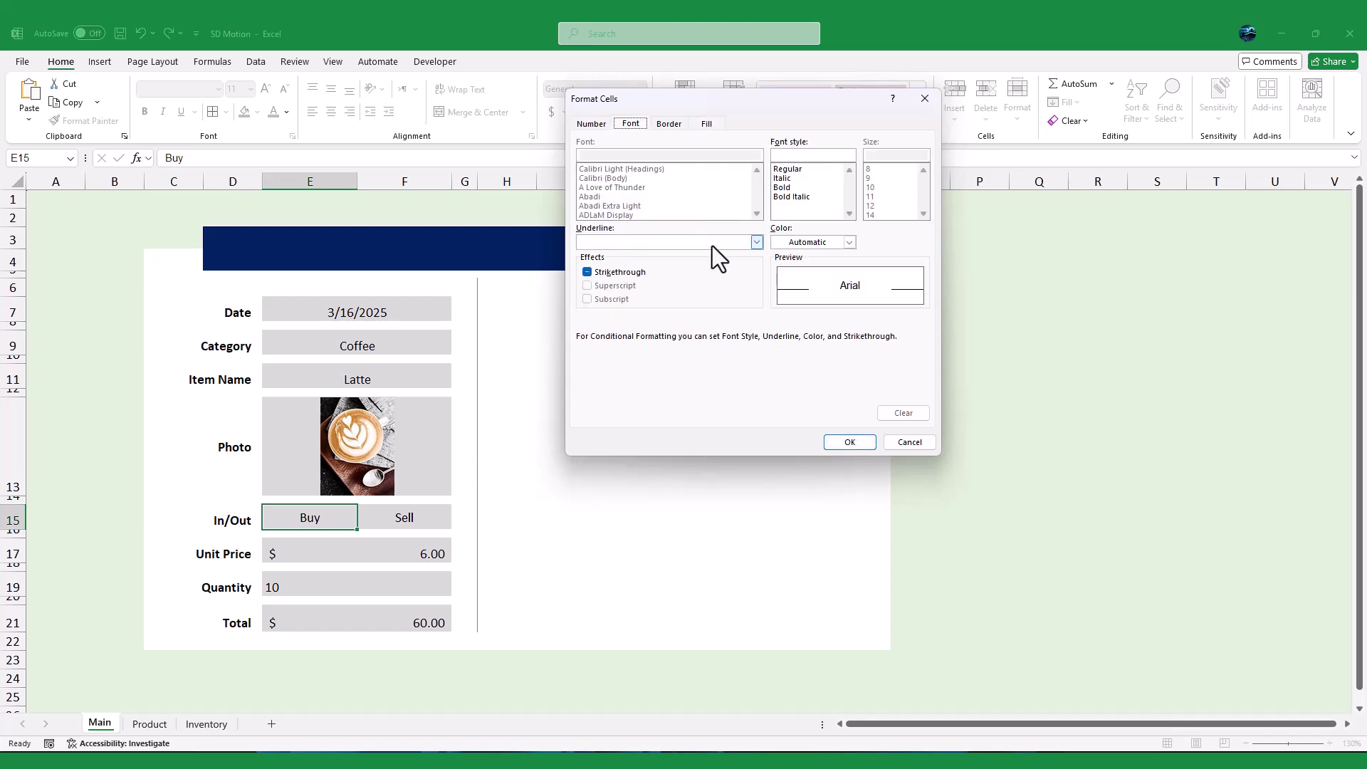
pyautogui.click(817, 243)
pyautogui.click(788, 309)
pyautogui.click(812, 441)
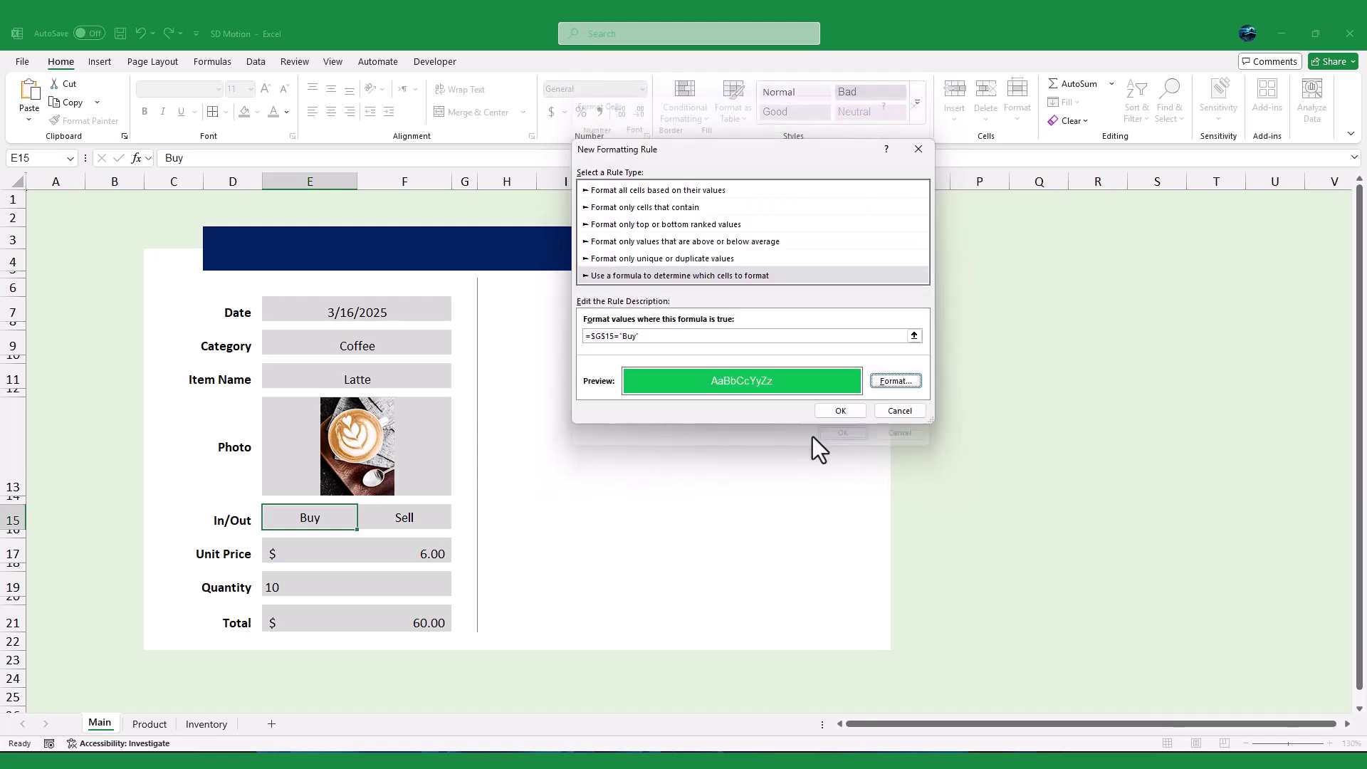
pyautogui.click(838, 412)
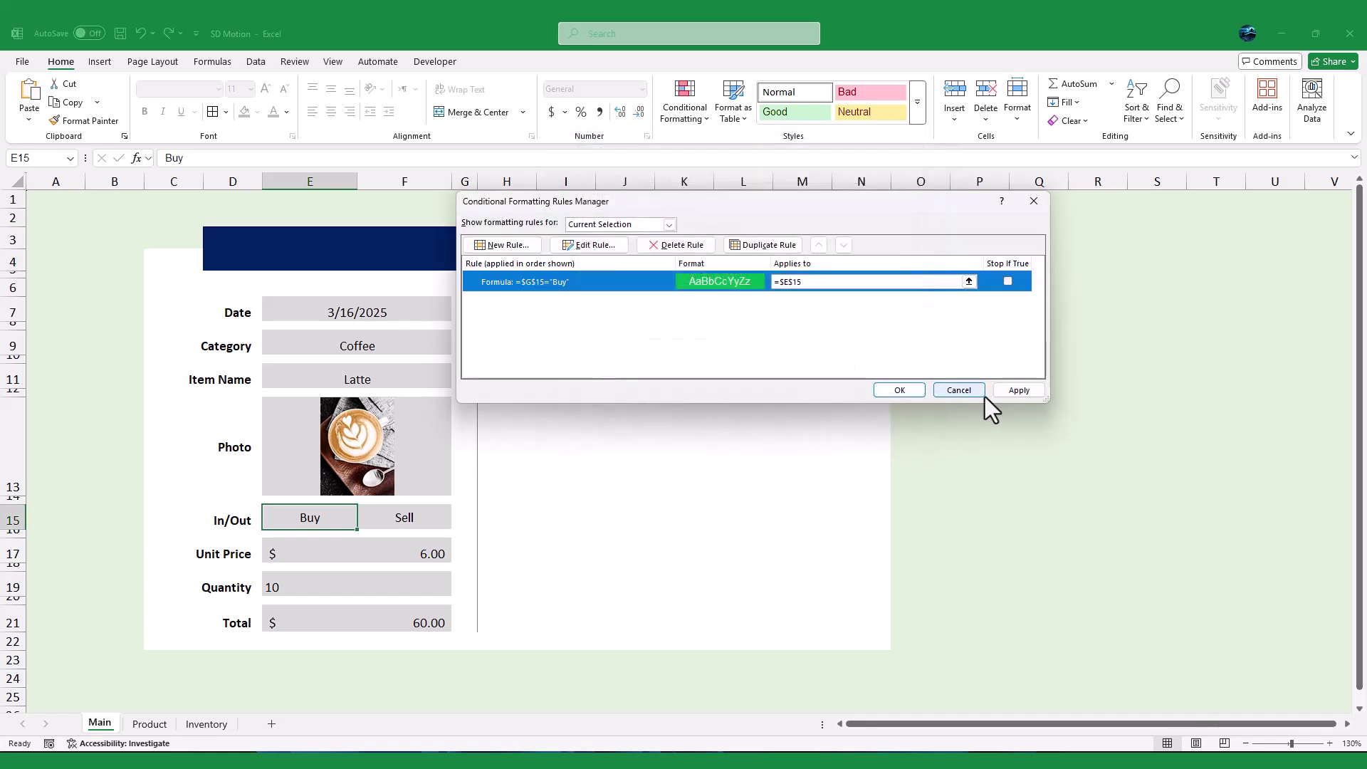
pyautogui.click(1017, 390)
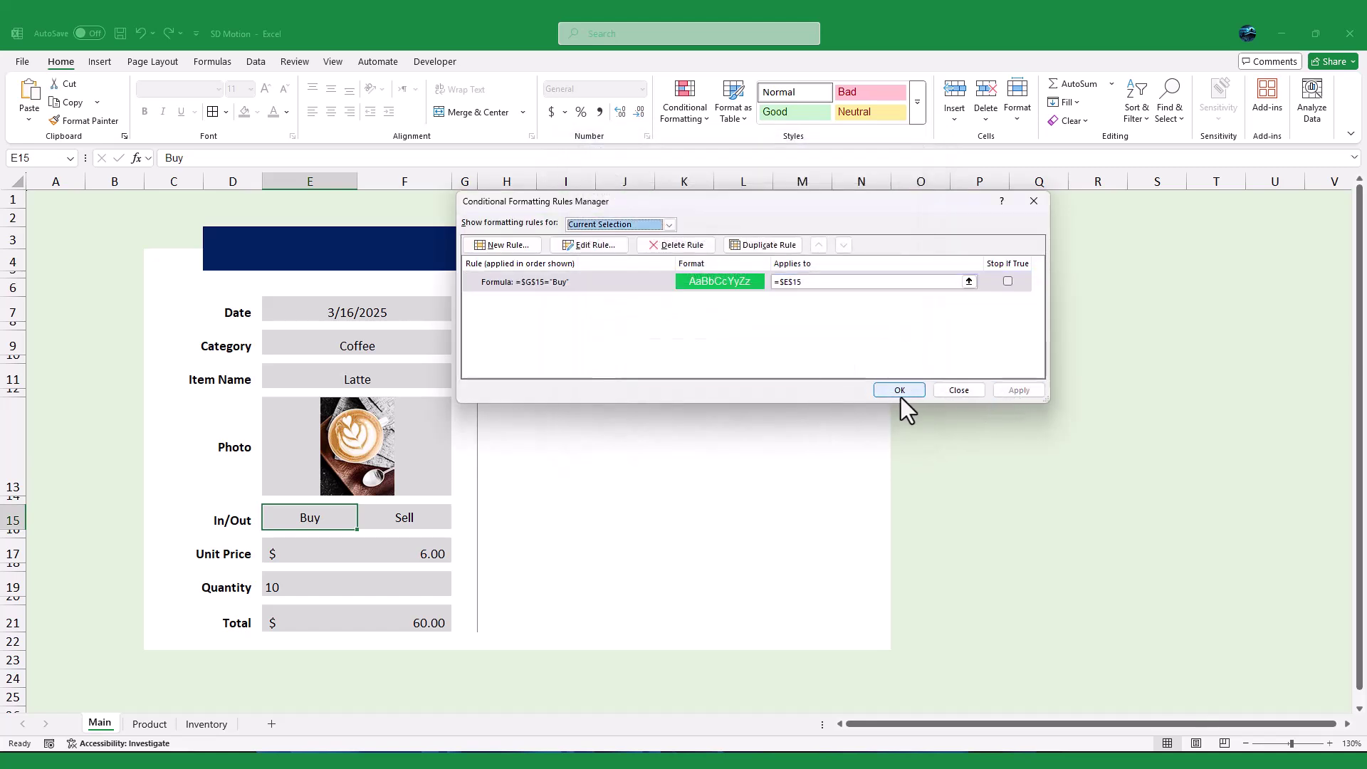
pyautogui.click(899, 391)
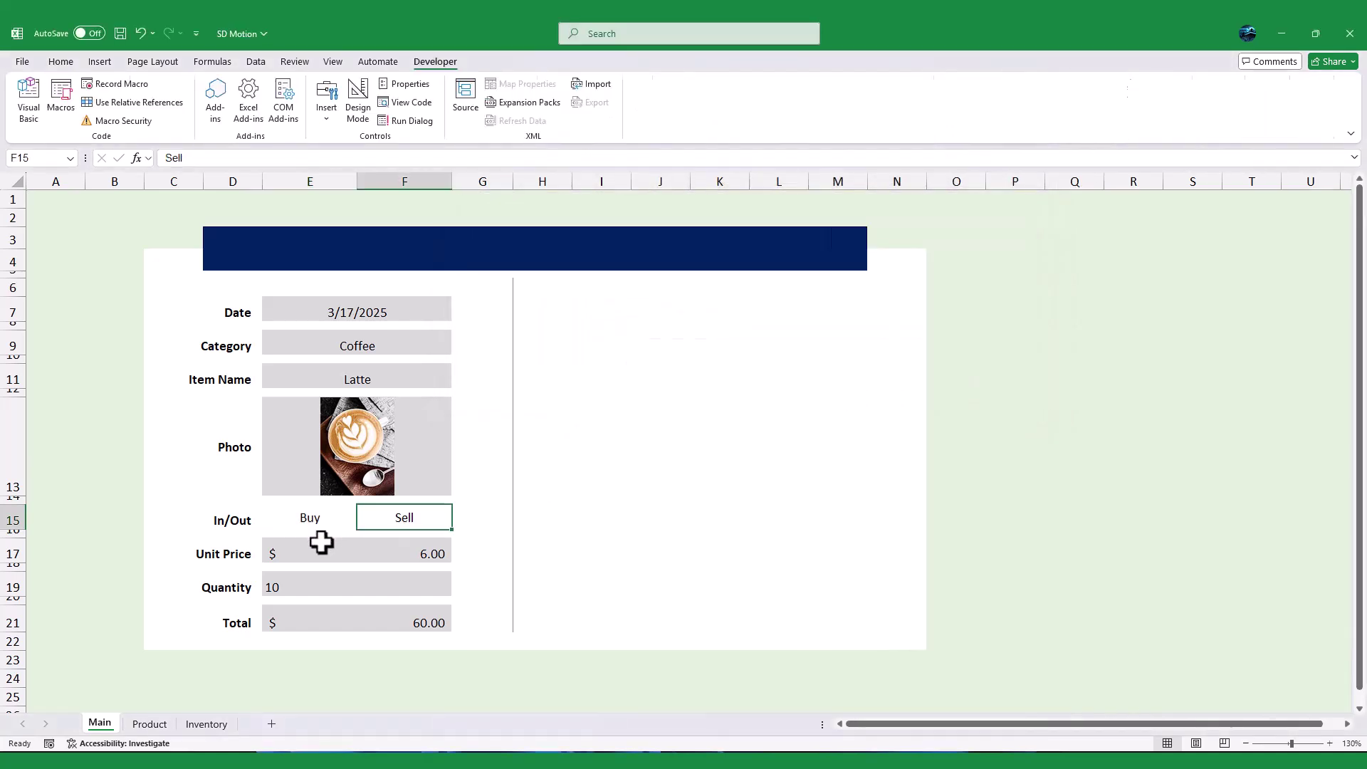
# Step: Select Buy and hide the G15 helper text with a white font
pyautogui.click(290, 524)
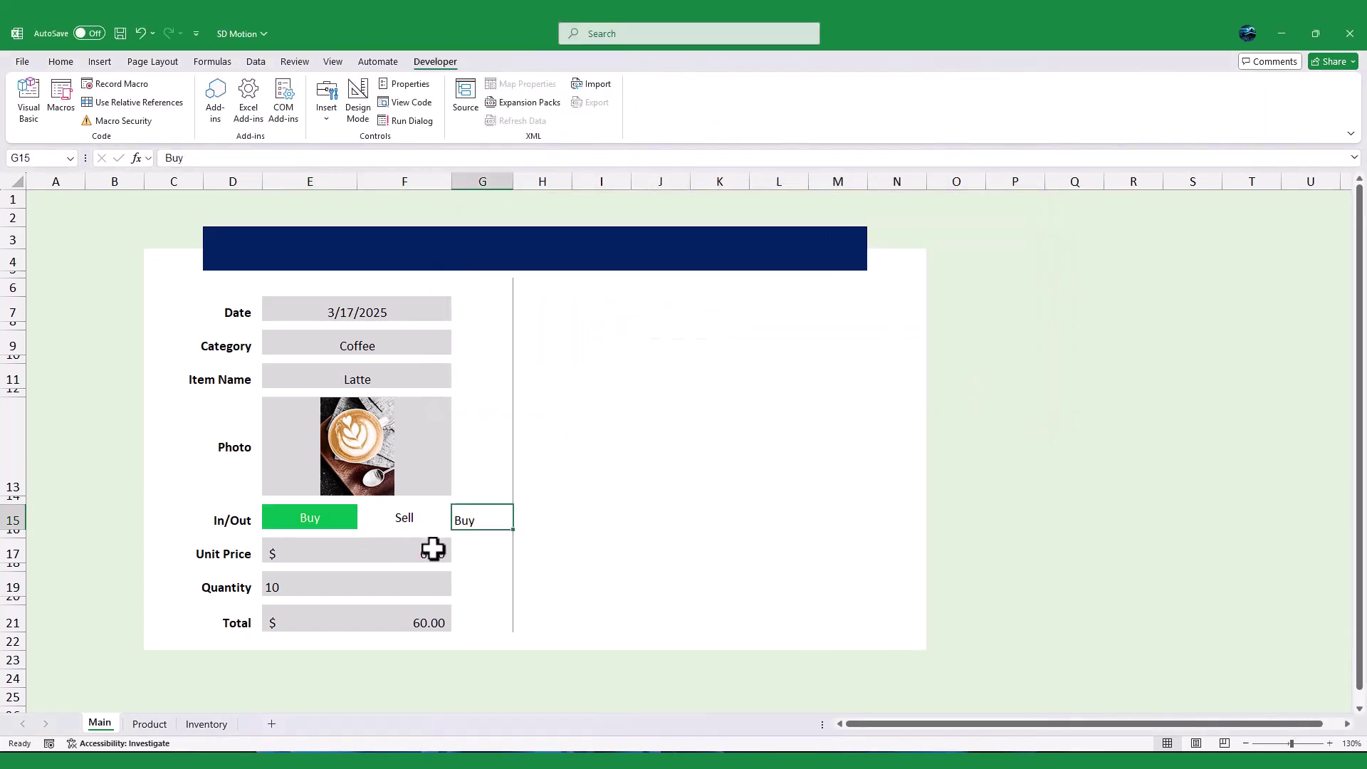
pyautogui.click(60, 61)
pyautogui.click(285, 111)
pyautogui.click(277, 206)
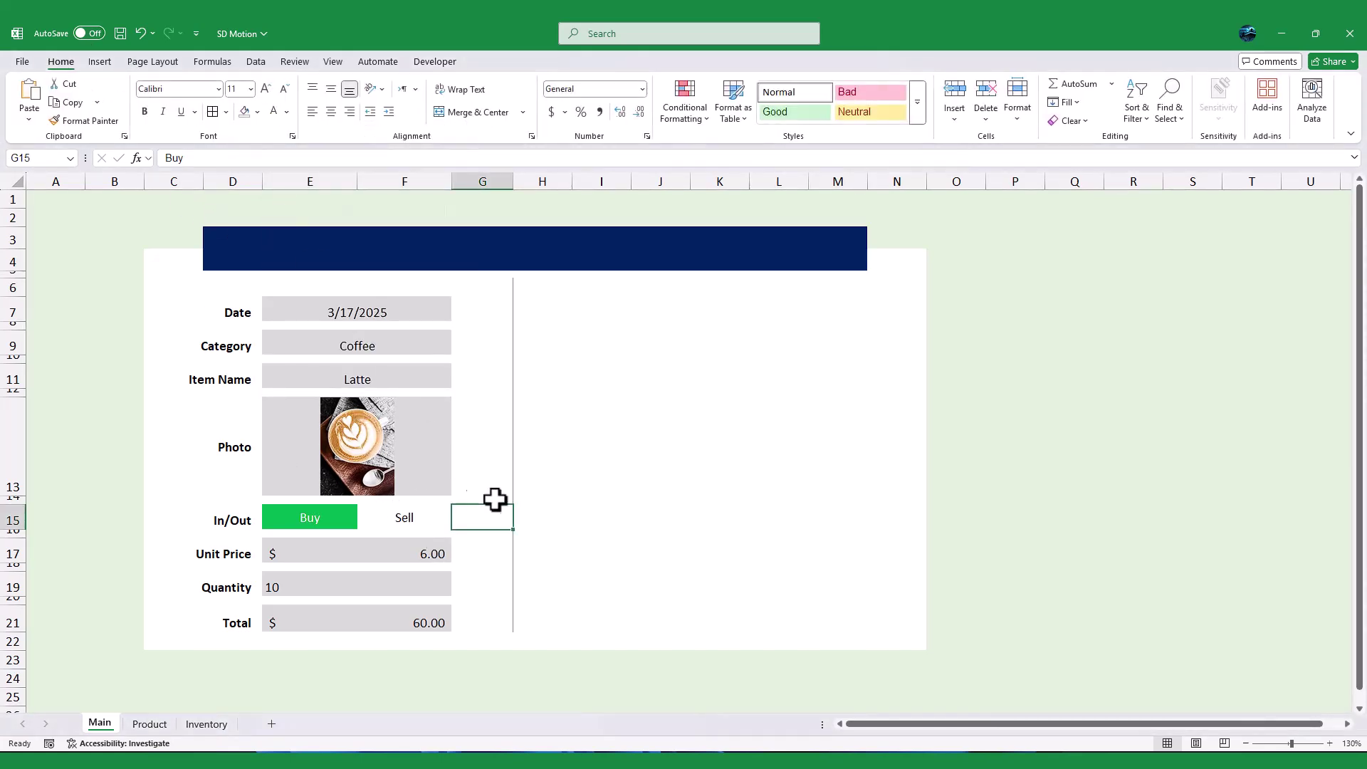
# Step: Point the Unit Price SWITCH formula at G15 instead of F15
pyautogui.click(320, 558)
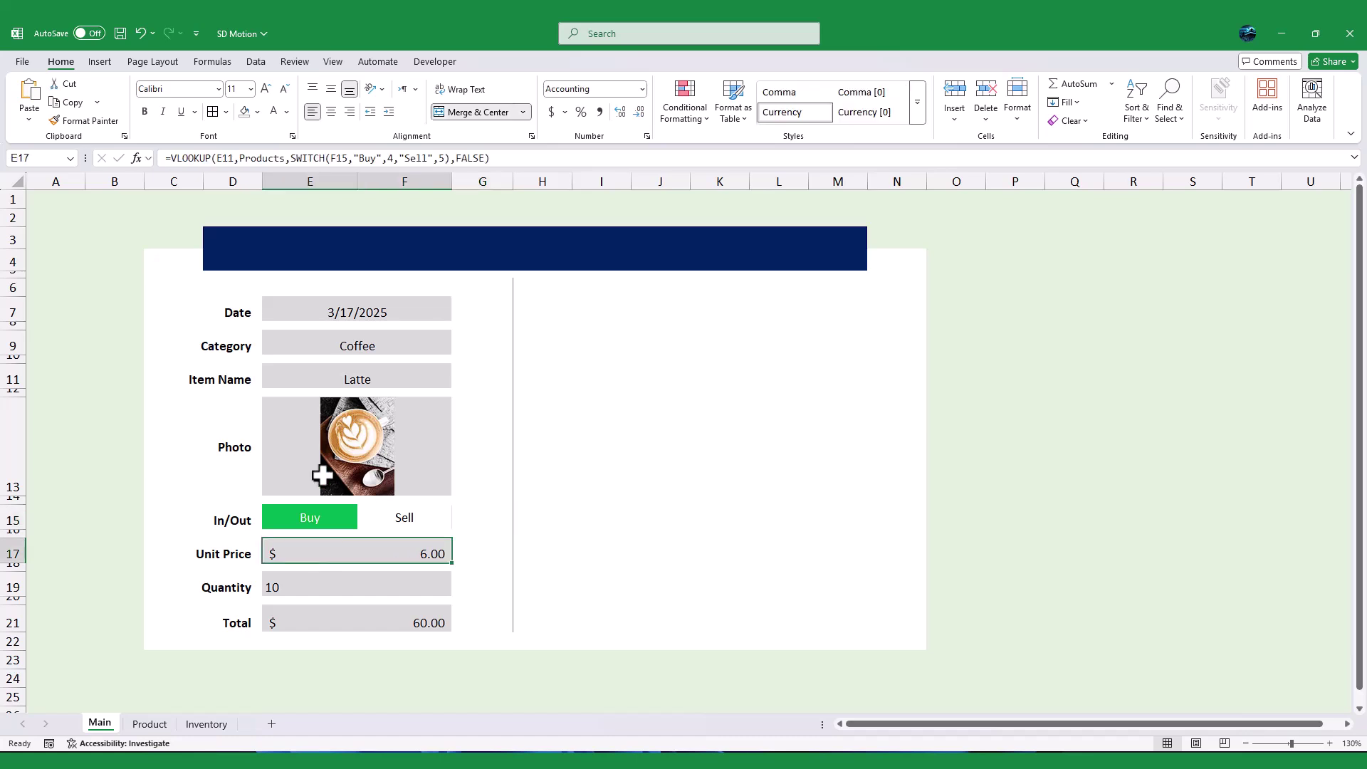
pyautogui.click(343, 156)
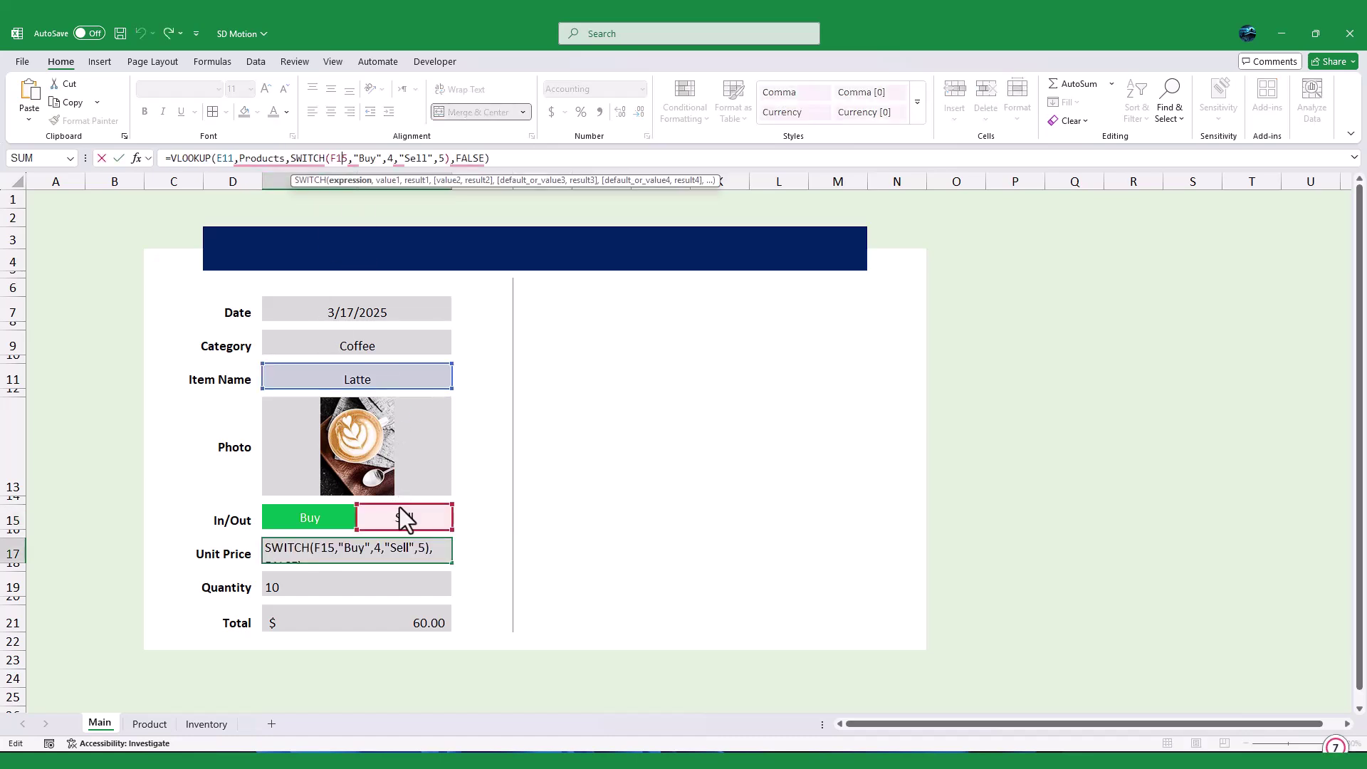
pyautogui.moveTo(399, 492); pyautogui.dragTo(474, 515)
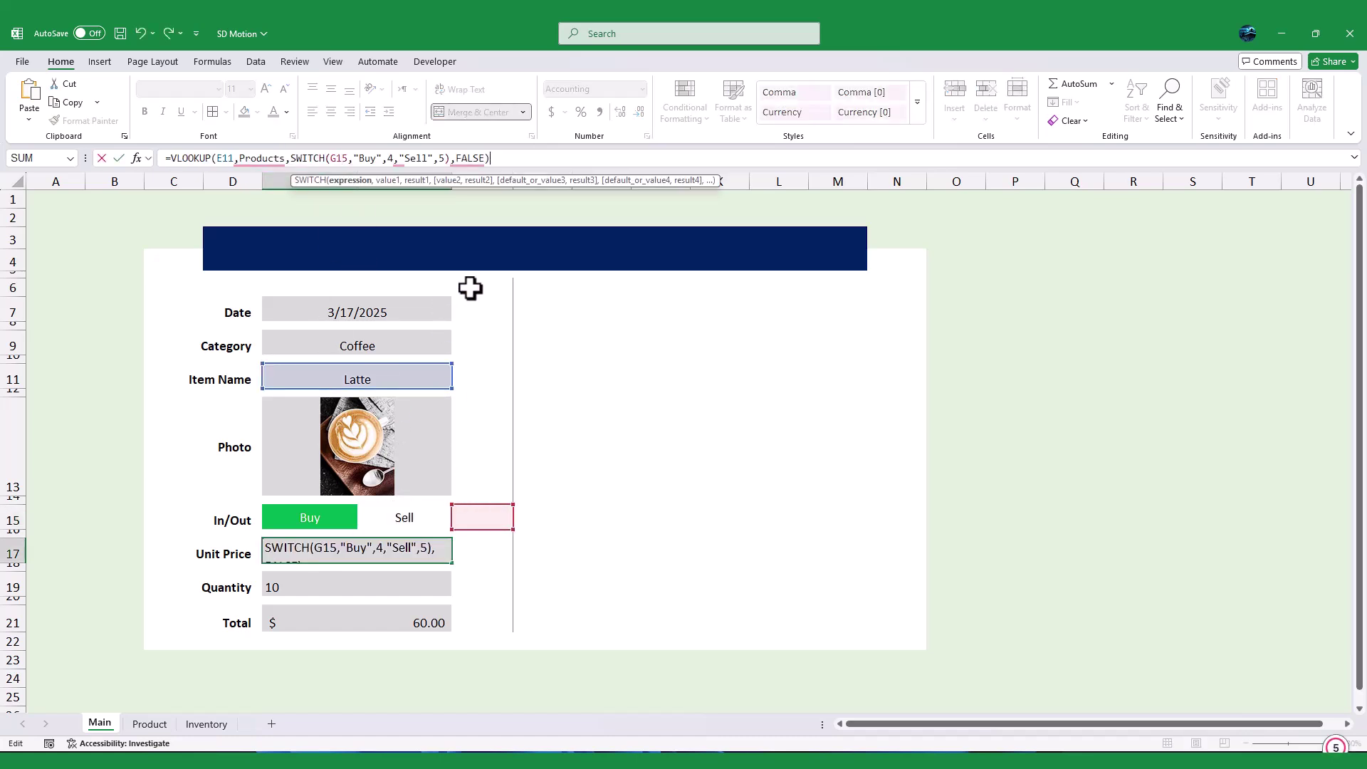
pyautogui.press('Return')
# Step: Toggle between Sell and Buy, ending on Buy for $4.00 and a $40.00 total
pyautogui.click(395, 519)
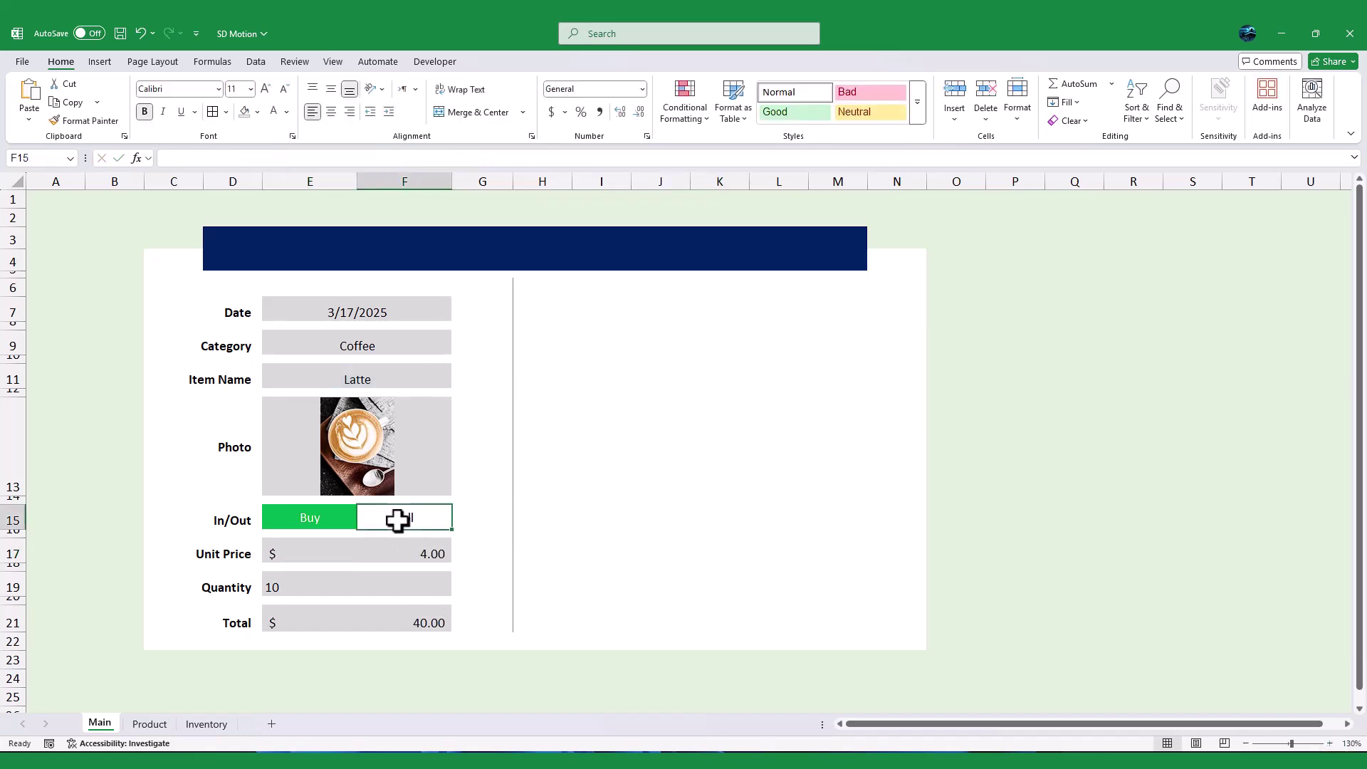
pyautogui.click(335, 519)
pyautogui.click(336, 520)
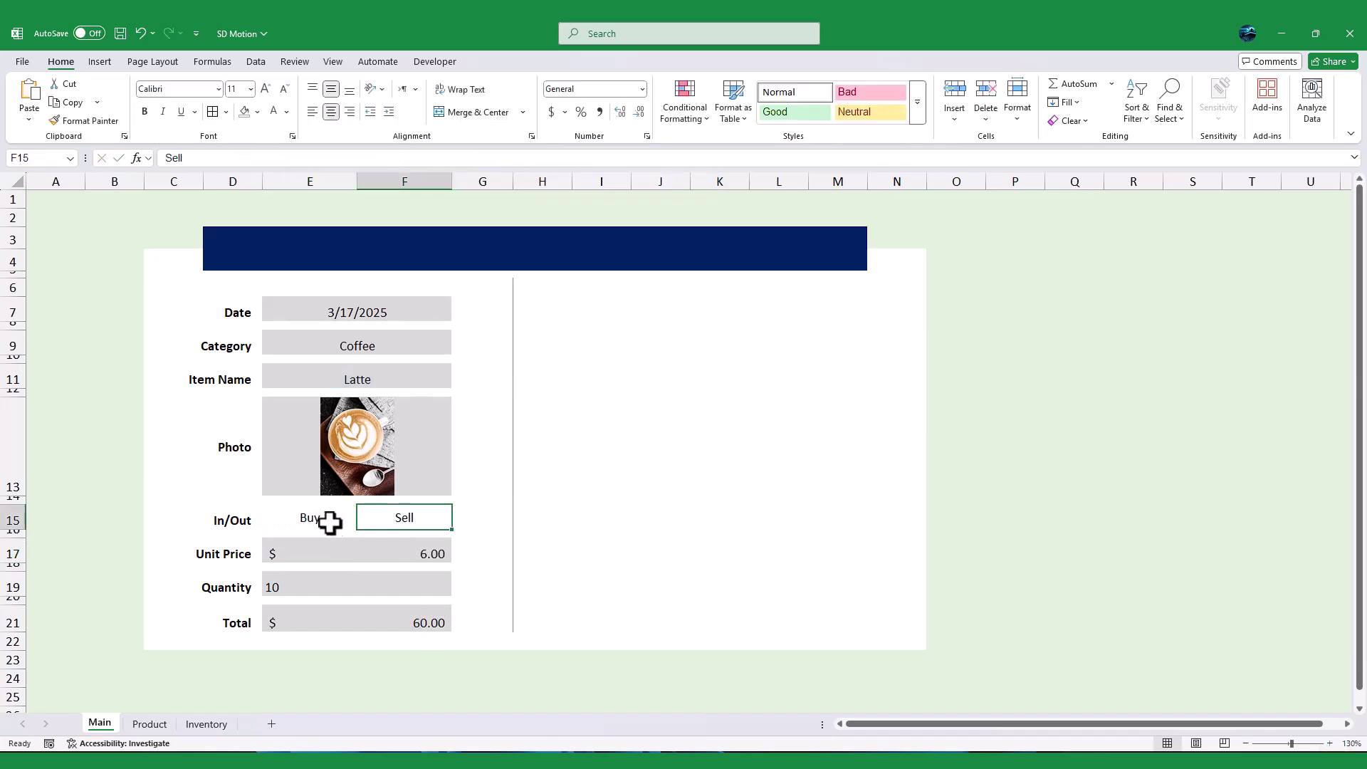
pyautogui.click(317, 520)
pyautogui.click(492, 566)
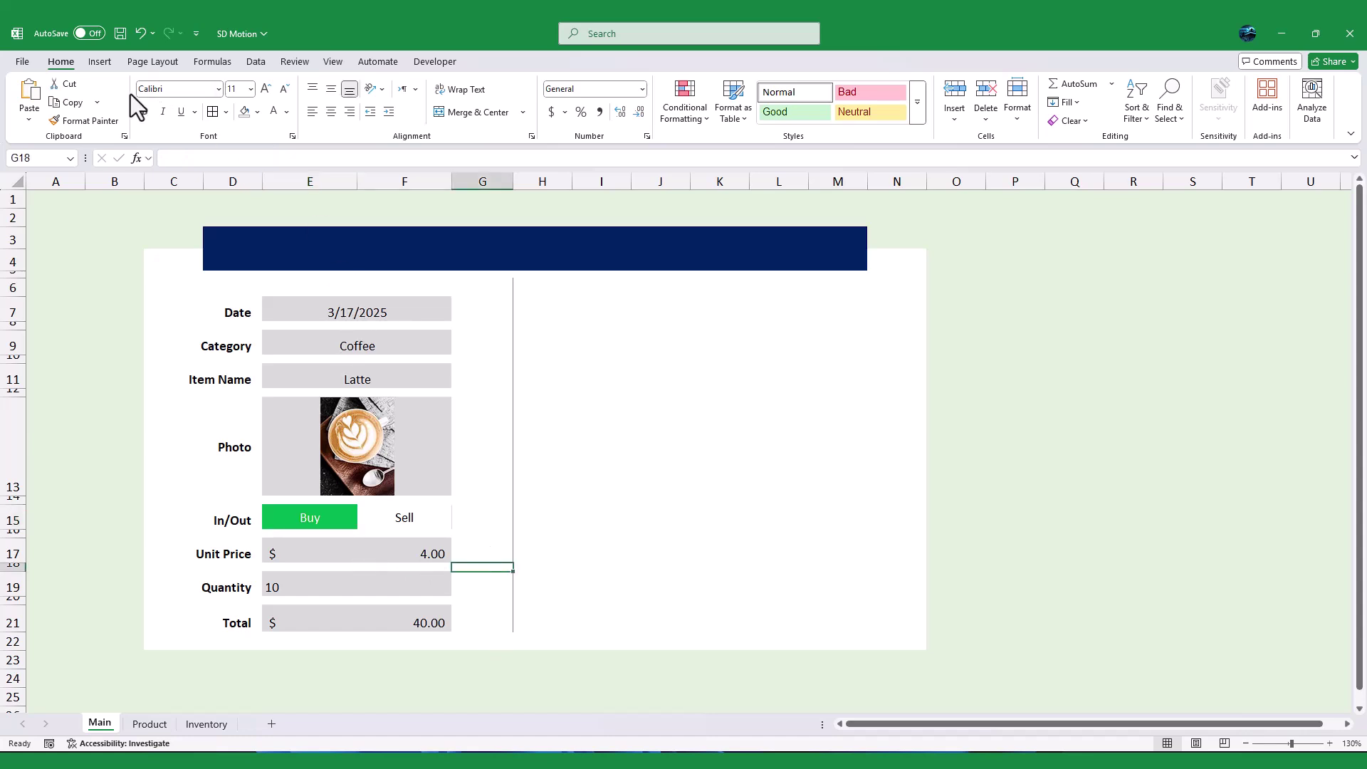
# Step: Draw a rectangle on the dark banner and give it a light blue-purple shape style
pyautogui.click(99, 62)
pyautogui.click(243, 116)
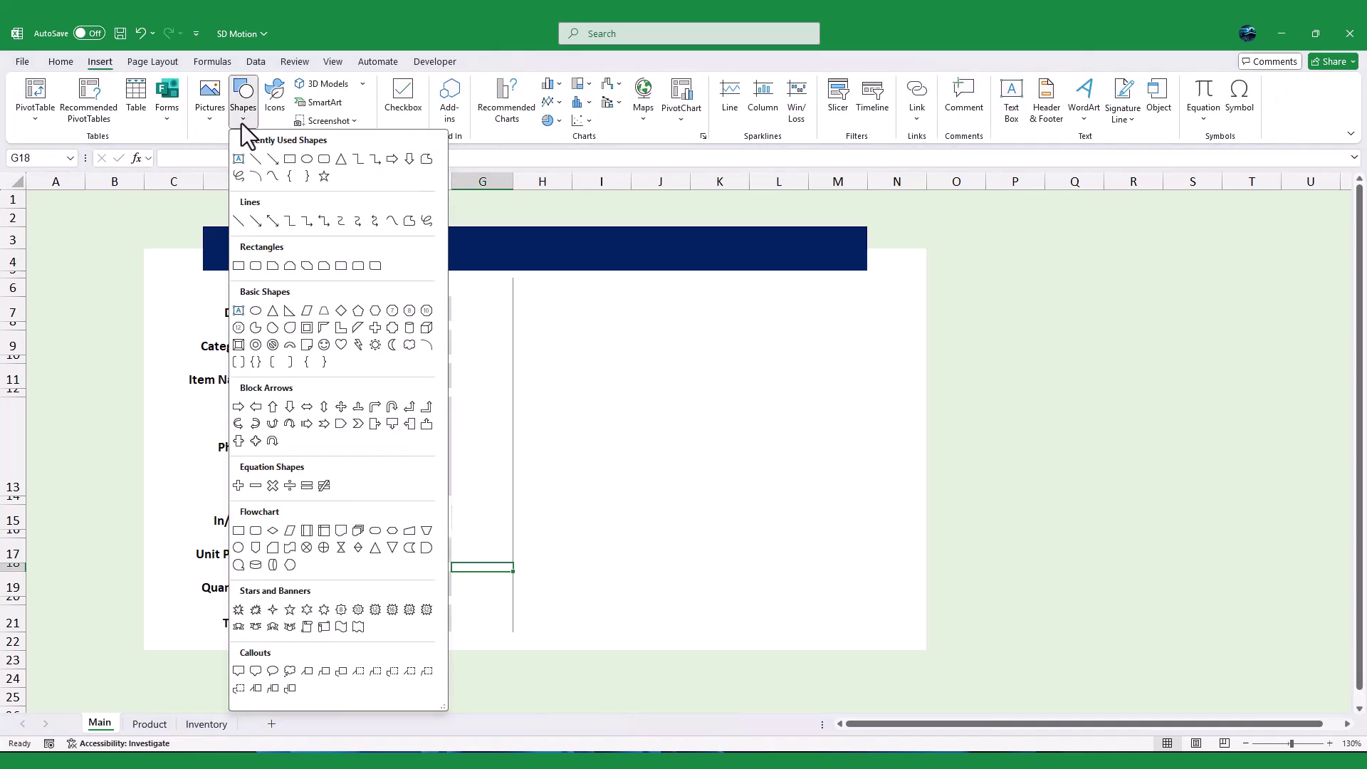
pyautogui.click(324, 162)
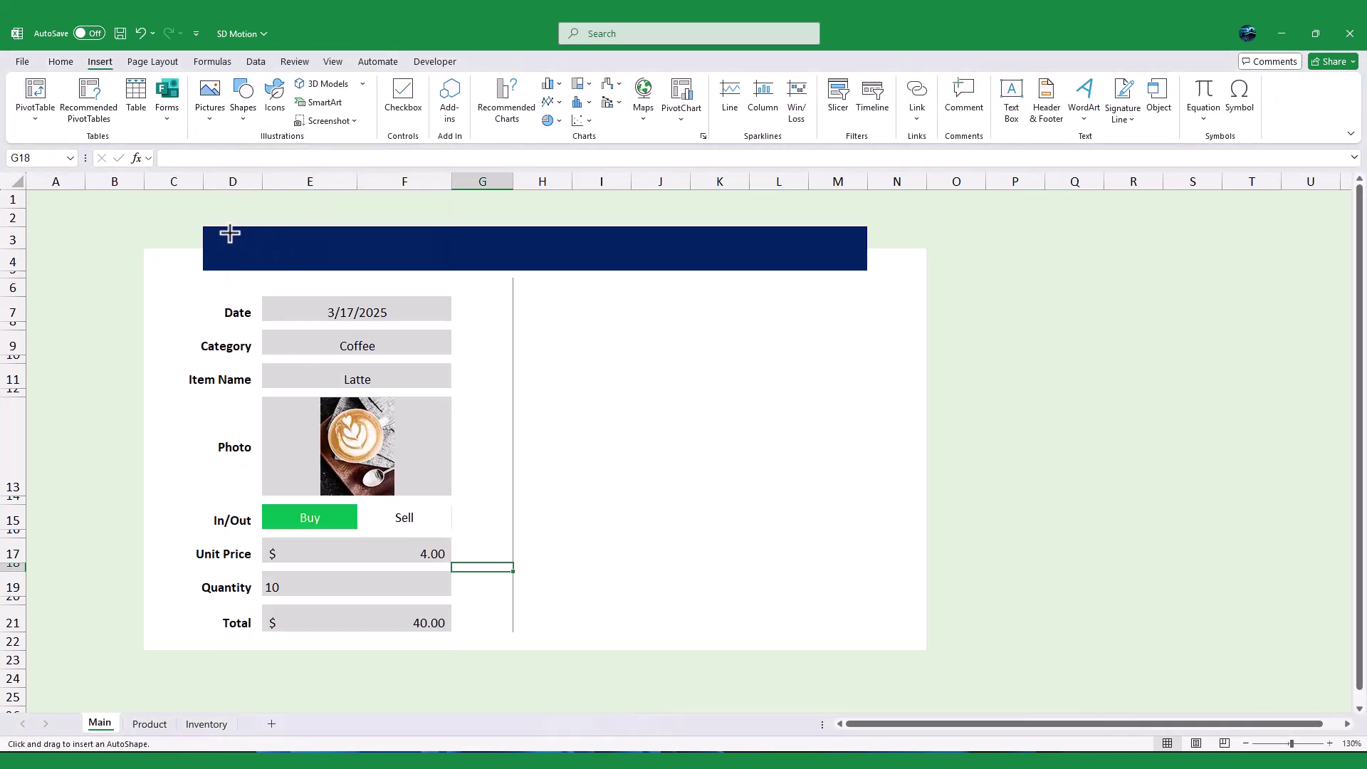
pyautogui.moveTo(224, 235); pyautogui.dragTo(282, 252)
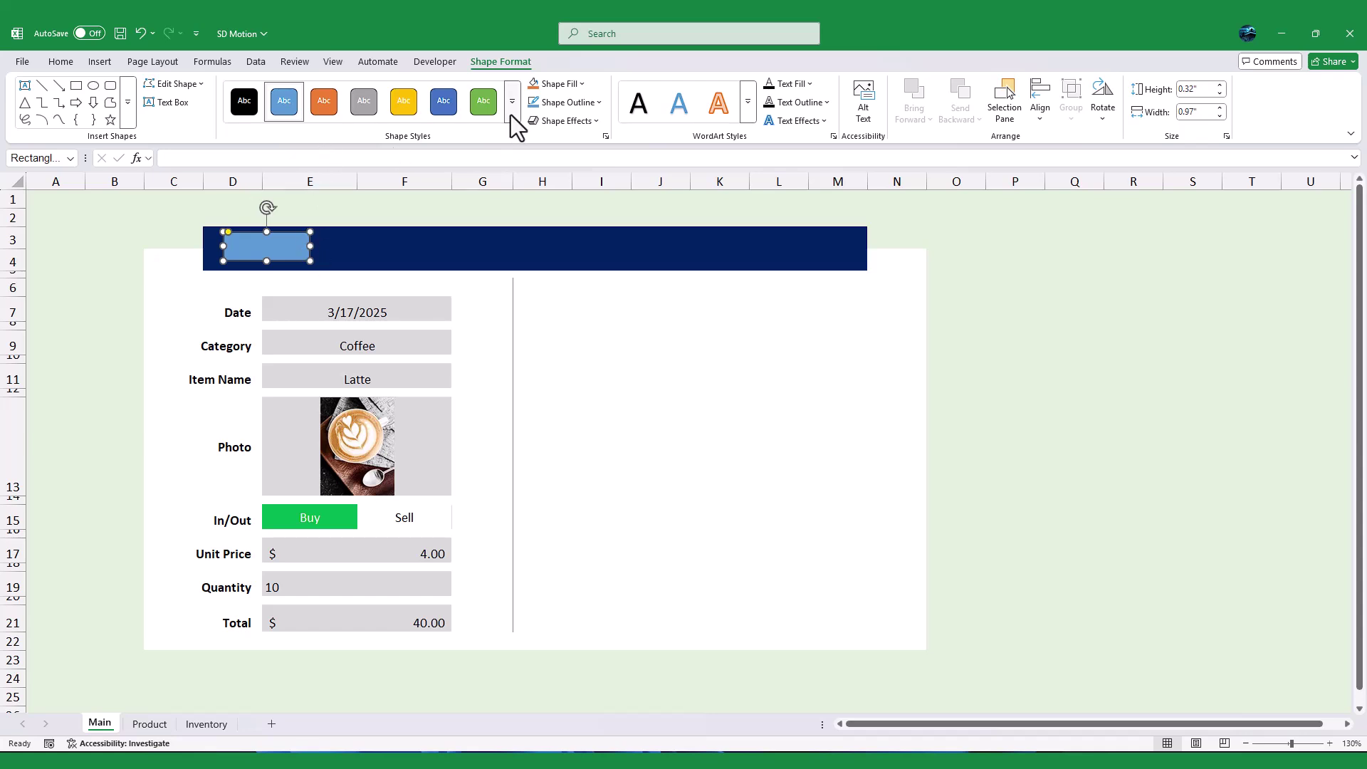
pyautogui.click(511, 101)
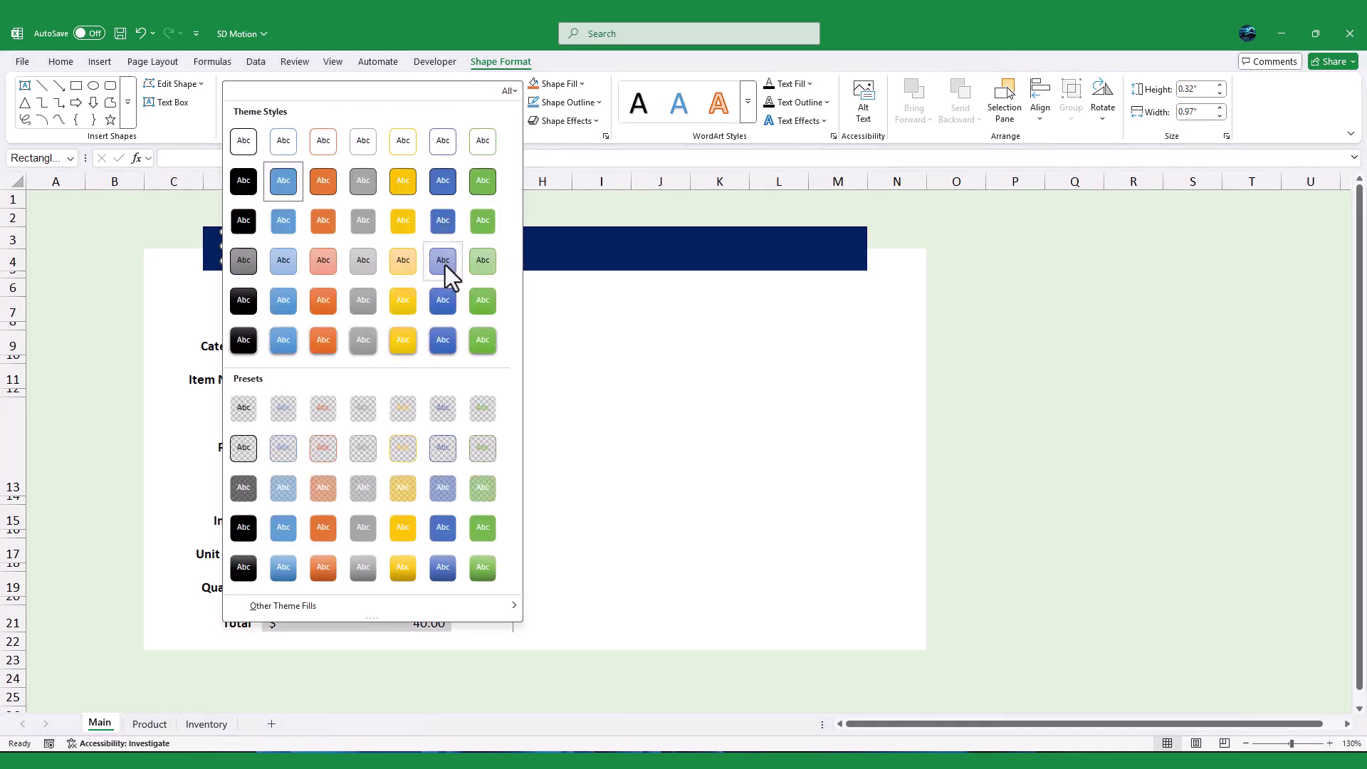
pyautogui.click(444, 262)
# Step: Label the rectangle Reset and paste a copy of it beside it
pyautogui.rightClick(273, 257)
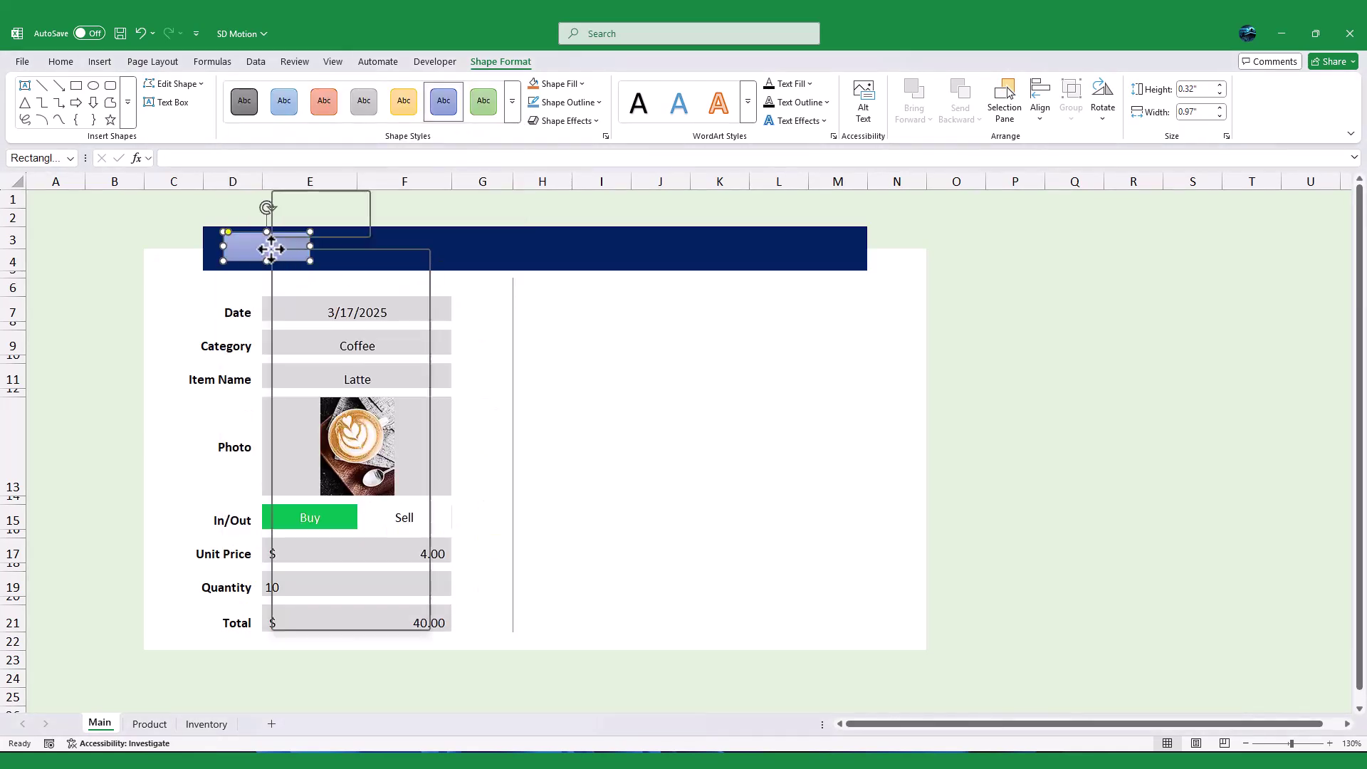
pyautogui.click(300, 368)
pyautogui.write('Reset')
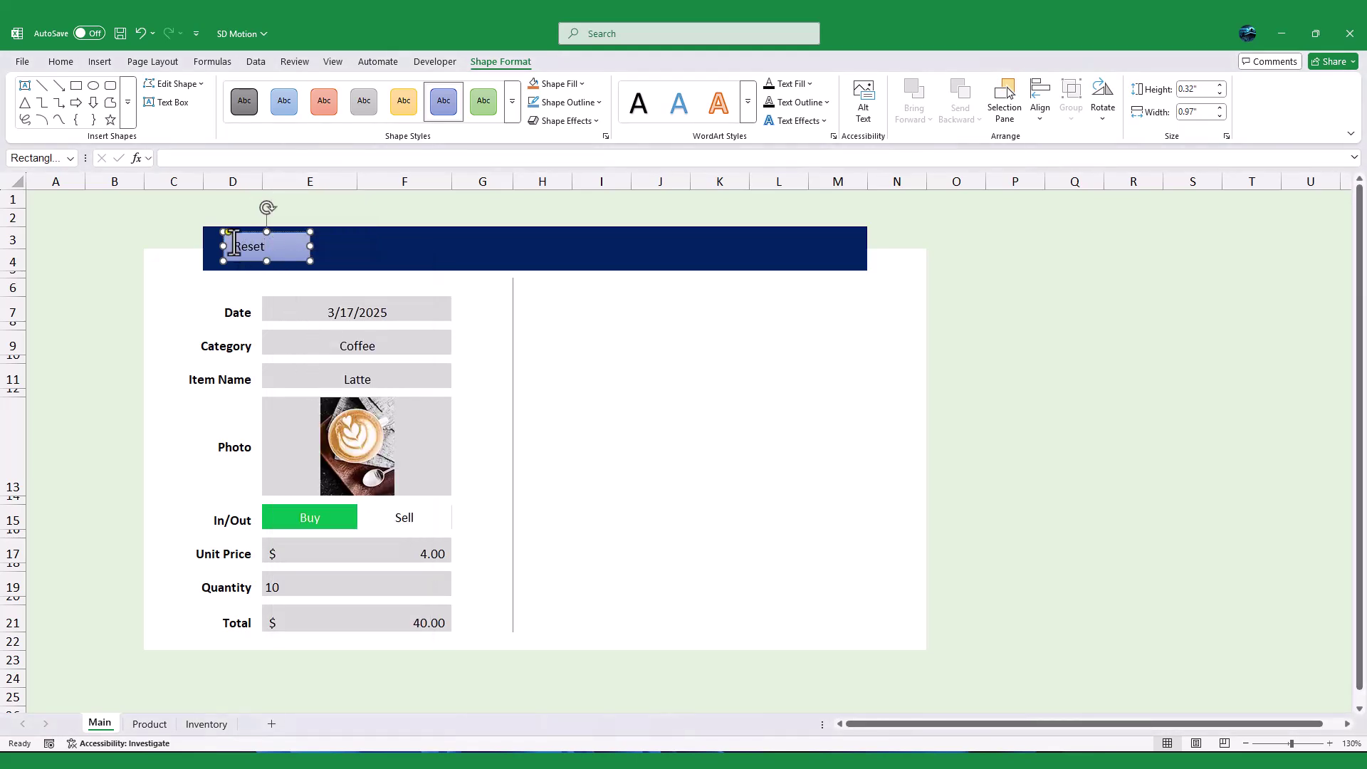
pyautogui.hotkey('ctrl', 'c')
pyautogui.hotkey('ctrl', 'v')
pyautogui.hotkey('ctrl', 'v')
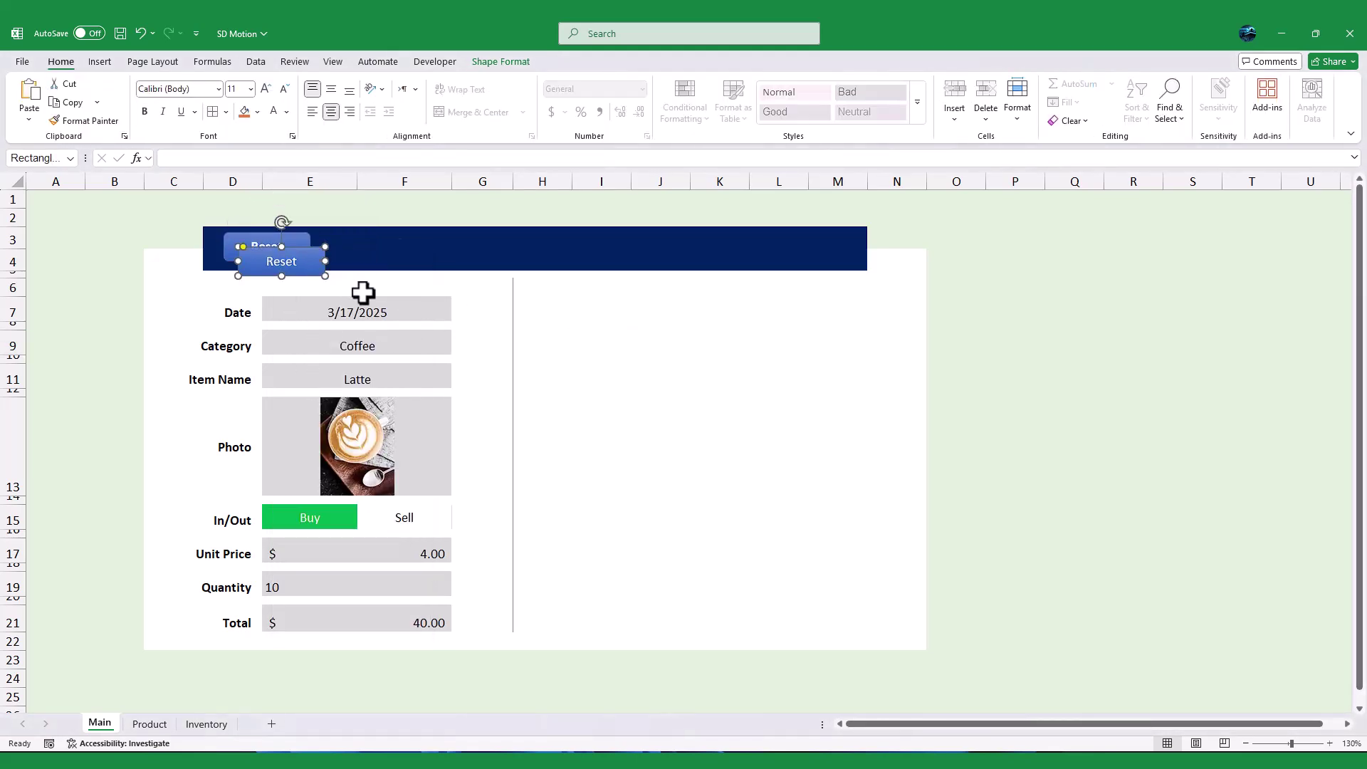
pyautogui.moveTo(317, 269)
pyautogui.mouseDown()
pyautogui.moveTo(377, 293)
pyautogui.moveTo(400, 267)
pyautogui.mouseUp()
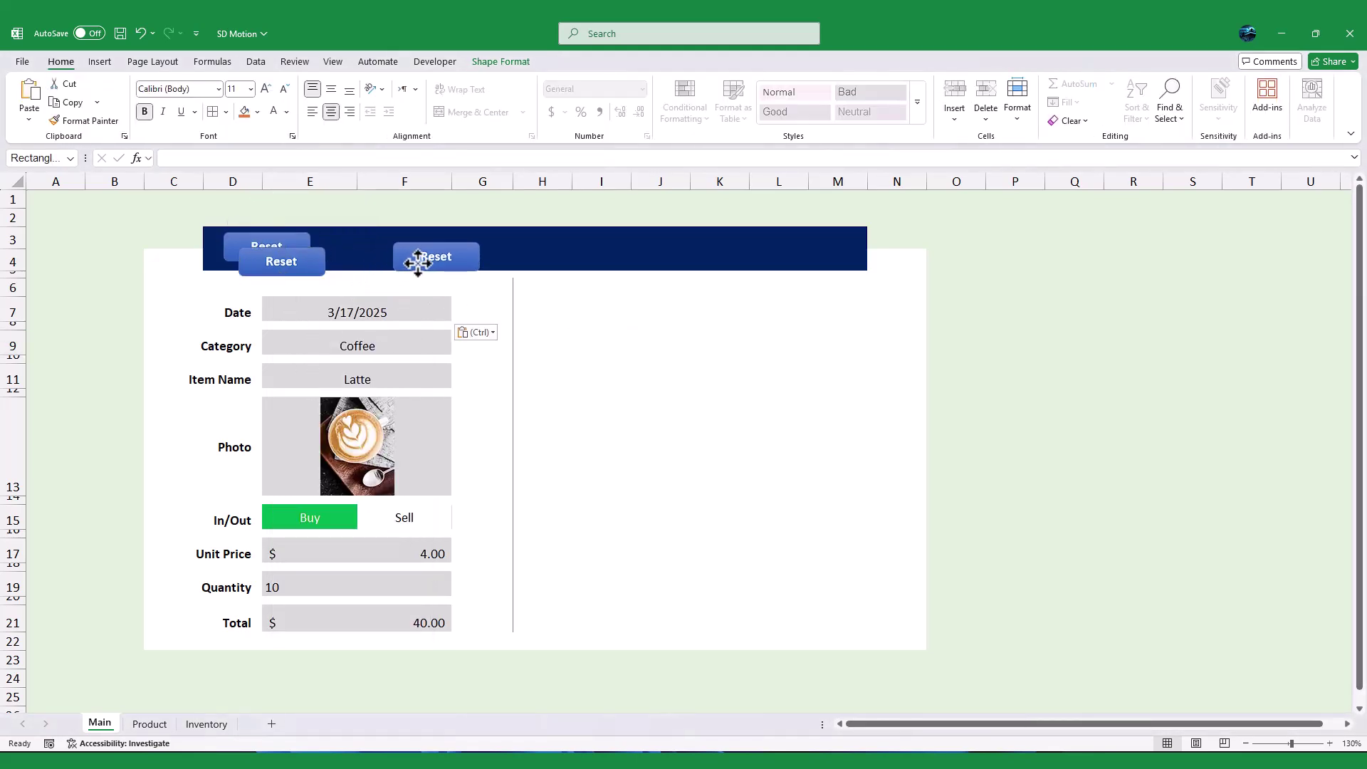
# Step: Rename and place the copies as Save and Stock, then select Sell for Pineapple Juice
pyautogui.doubleClick(281, 272)
pyautogui.write('Save')
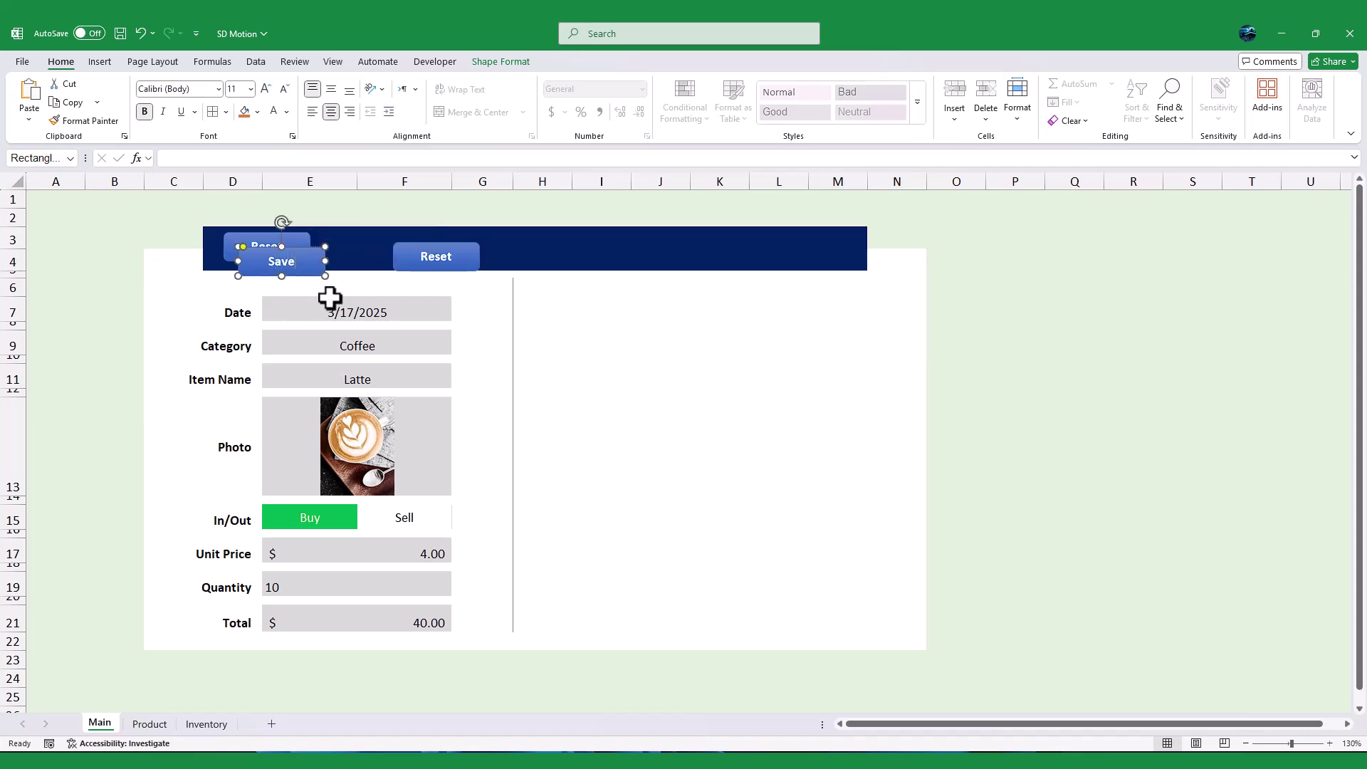
pyautogui.click(341, 247)
pyautogui.moveTo(299, 254)
pyautogui.mouseDown()
pyautogui.moveTo(378, 239)
pyautogui.moveTo(458, 254)
pyautogui.mouseUp()
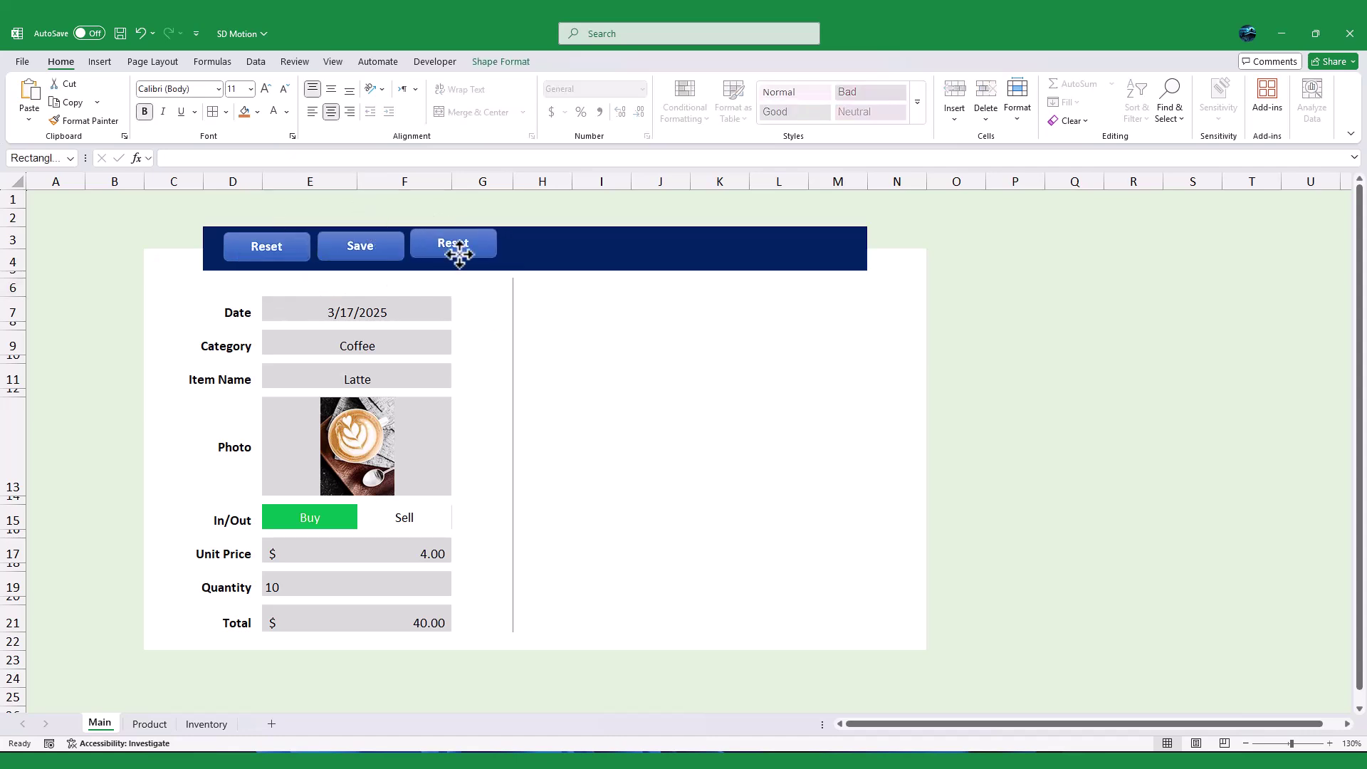
pyautogui.doubleClick(458, 253)
pyautogui.write('Stock')
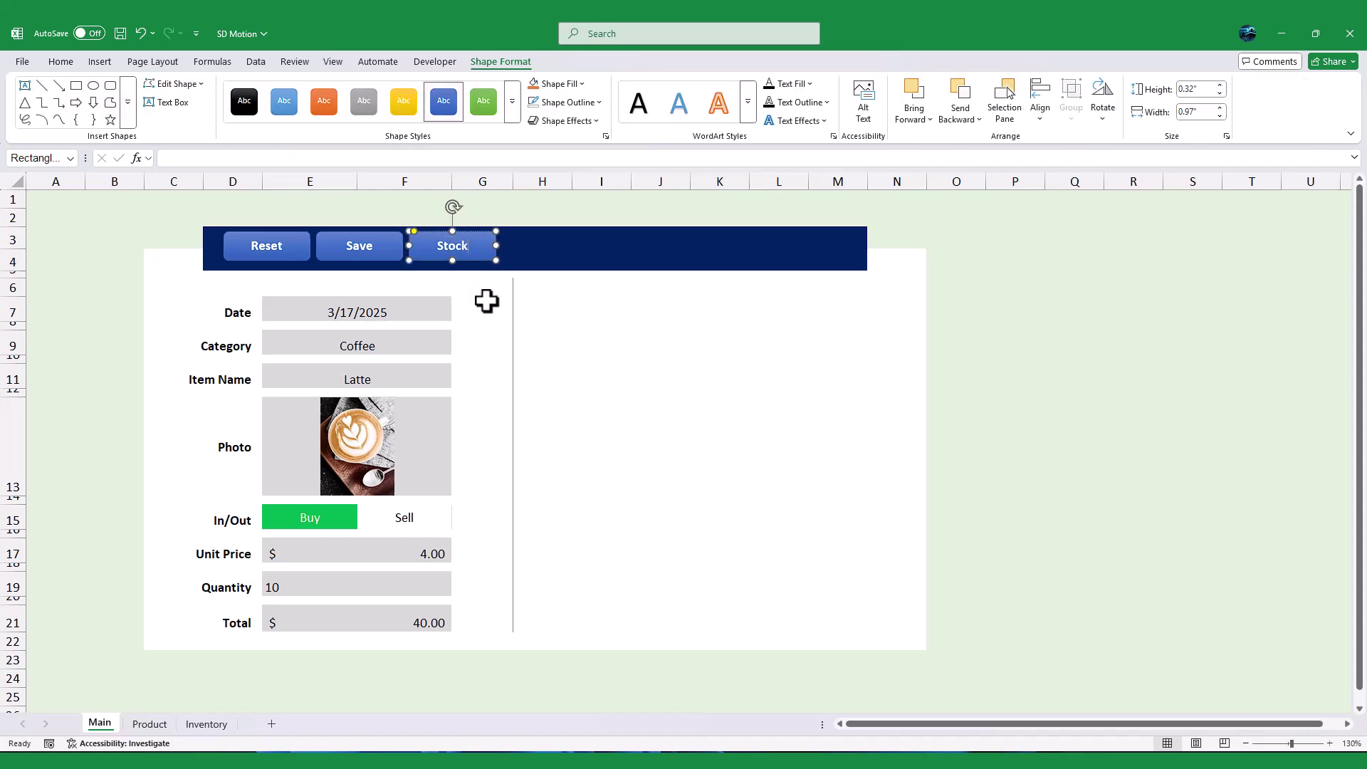
pyautogui.click(581, 345)
pyautogui.click(392, 521)
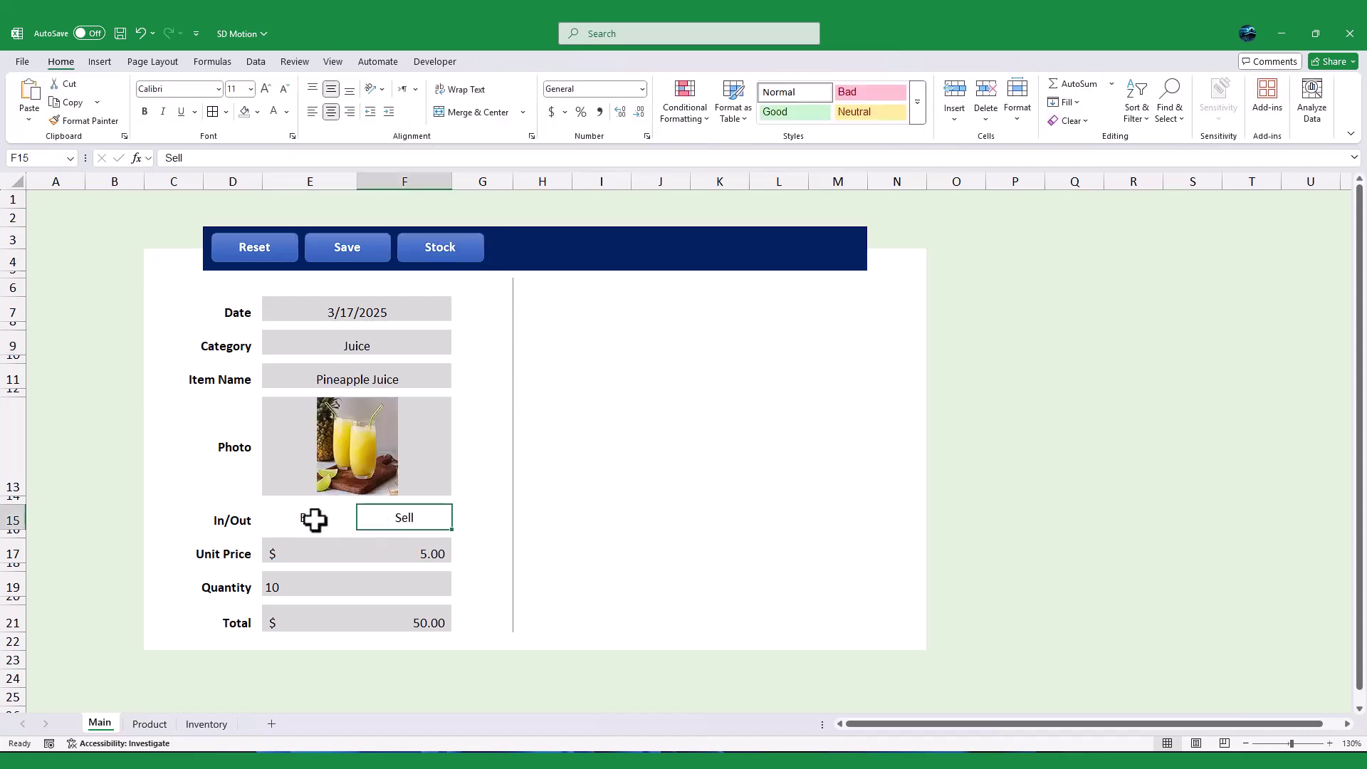
# Step: Toggle Buy then Sell, and start a formula rule on F15 using =$G$15="Sell"
pyautogui.click(314, 520)
pyautogui.click(390, 521)
pyautogui.click(698, 111)
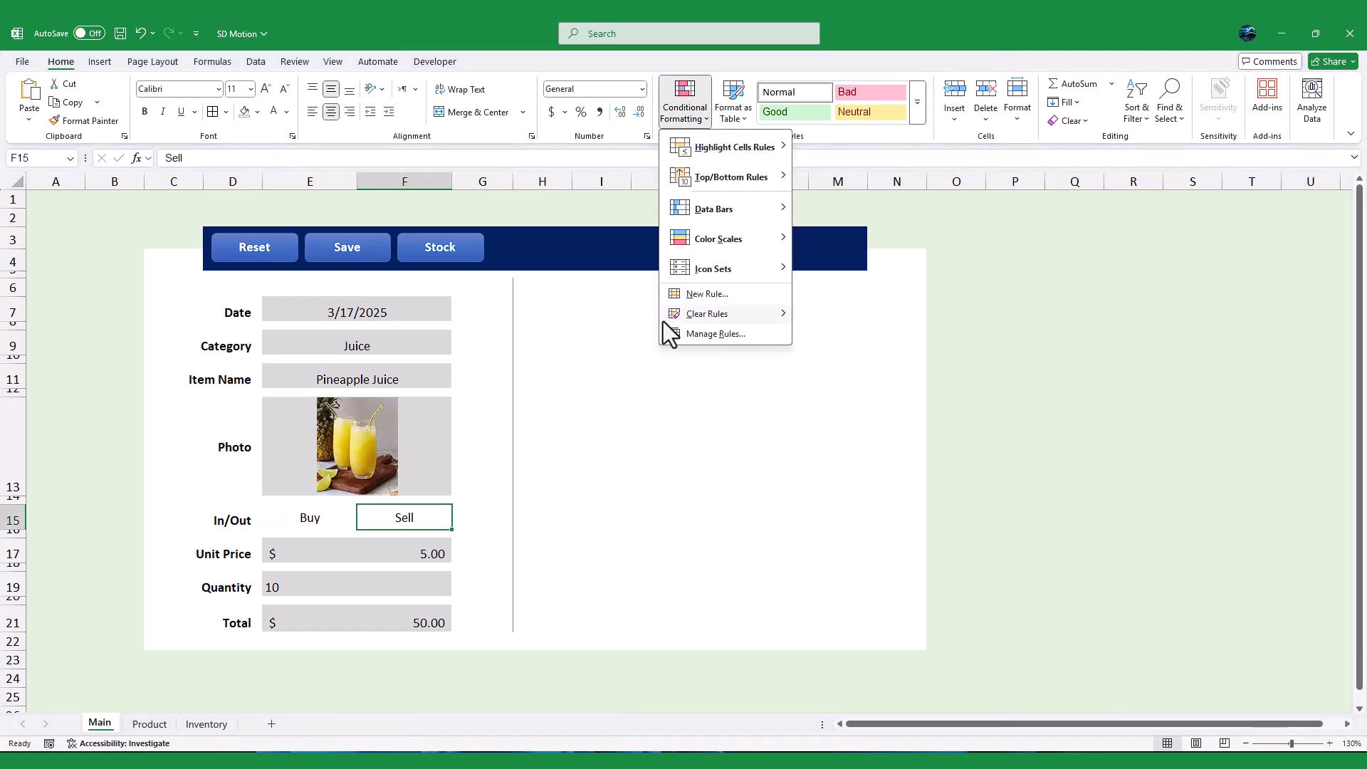
pyautogui.click(709, 335)
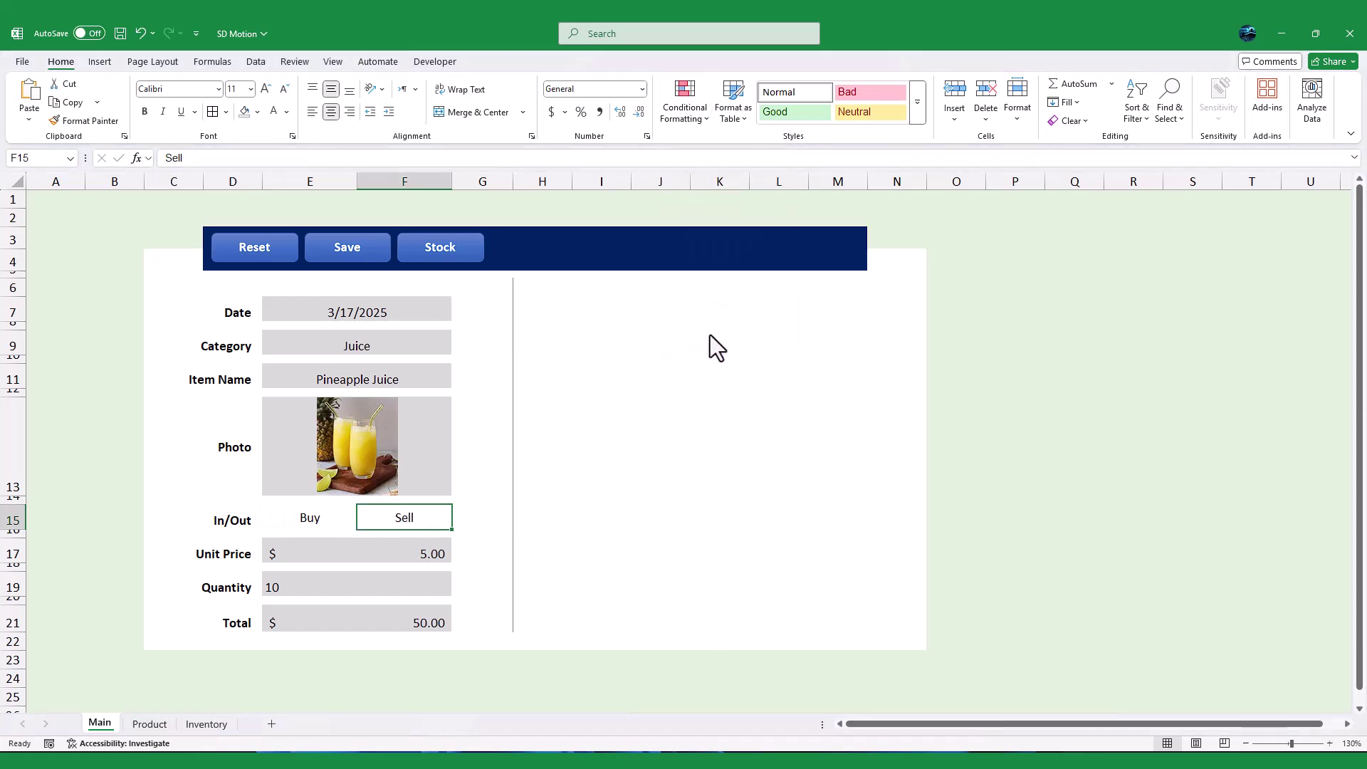
pyautogui.click(525, 244)
pyautogui.click(630, 276)
pyautogui.click(626, 336)
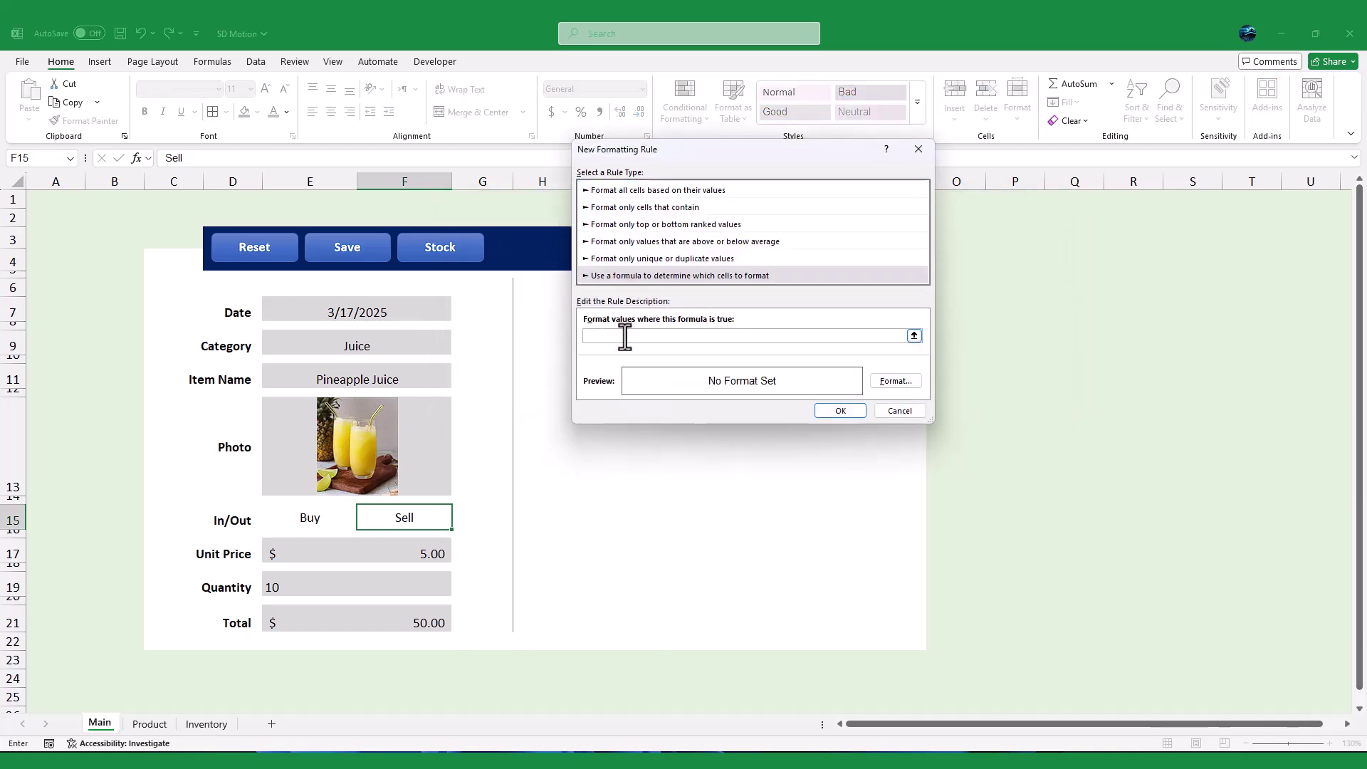
pyautogui.write('=')
pyautogui.click(487, 522)
# Step: Format the Sell rule with green fill and white text, then apply it
pyautogui.click(899, 382)
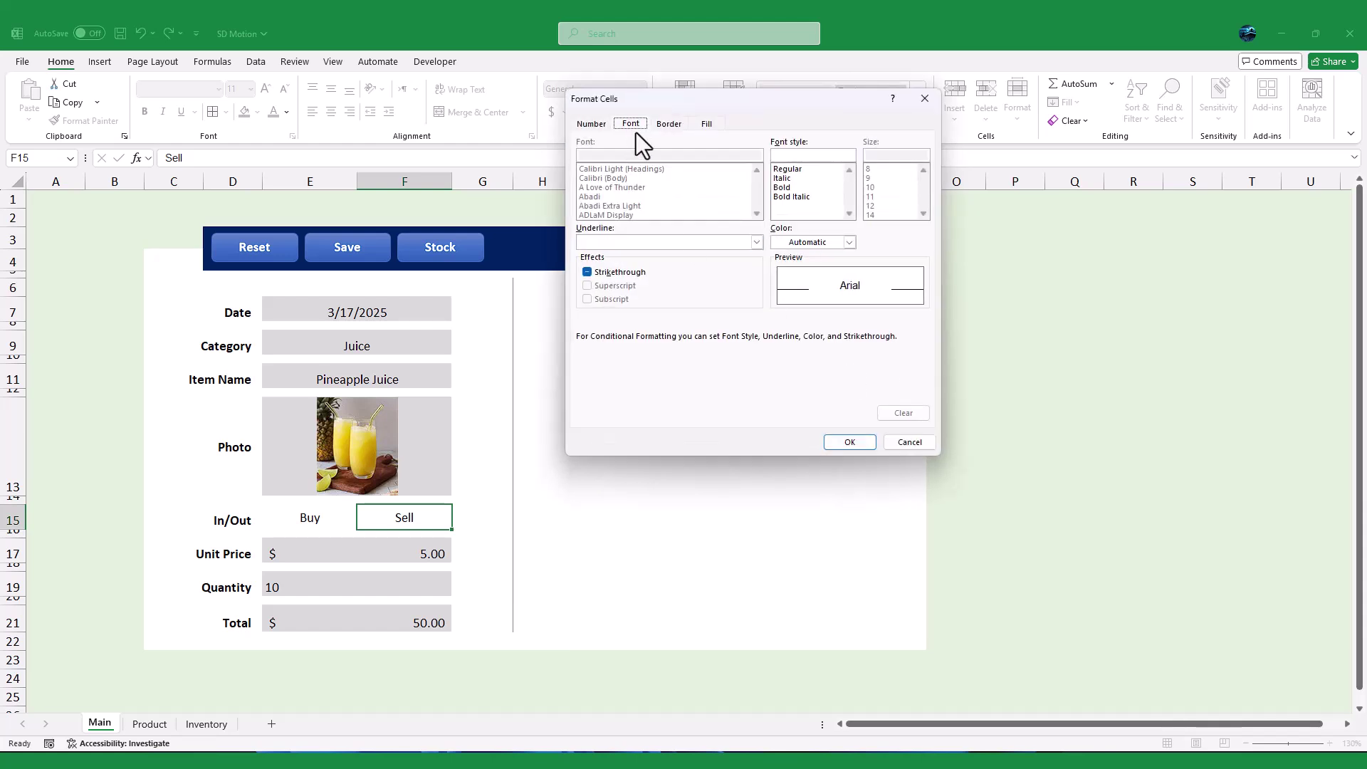
pyautogui.click(707, 123)
pyautogui.click(653, 264)
pyautogui.click(630, 123)
pyautogui.click(812, 242)
pyautogui.click(740, 291)
pyautogui.click(848, 441)
pyautogui.click(838, 409)
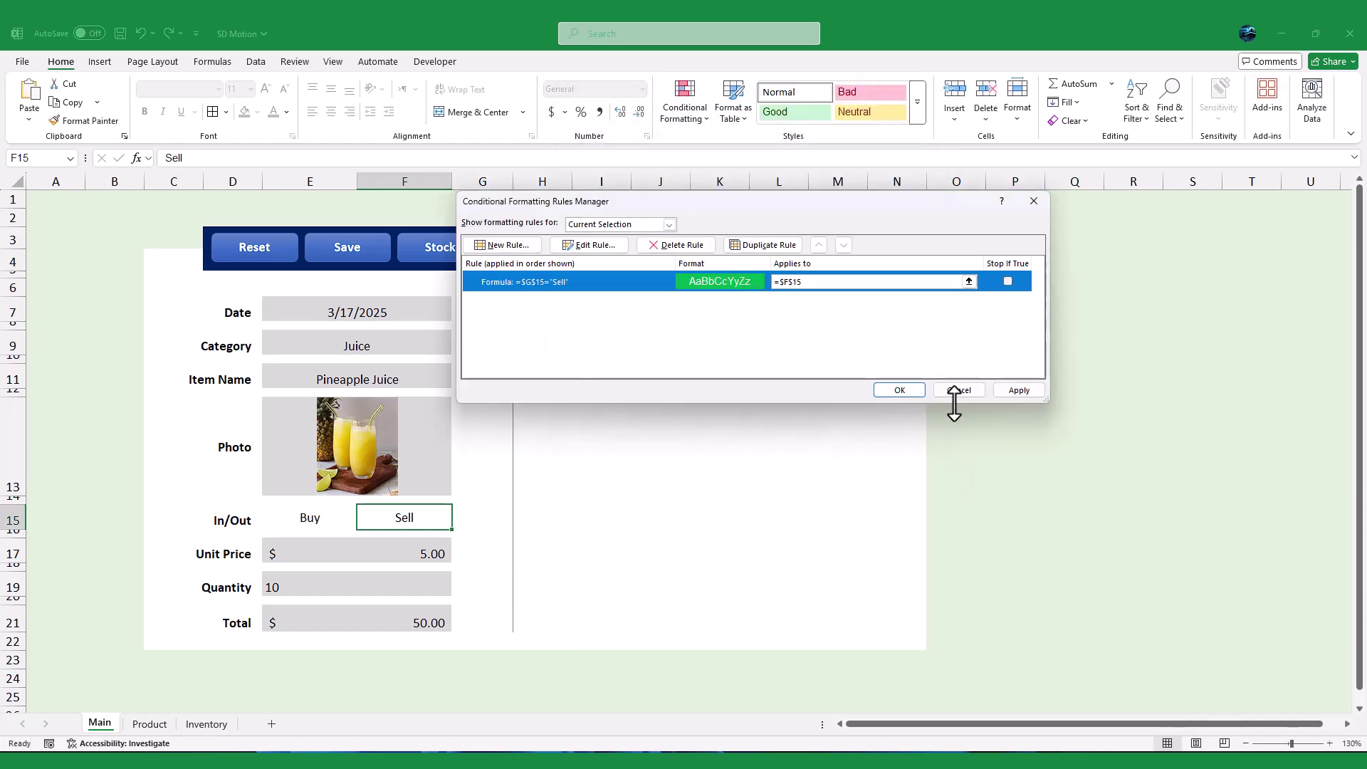
pyautogui.click(1014, 393)
pyautogui.click(900, 390)
pyautogui.click(602, 513)
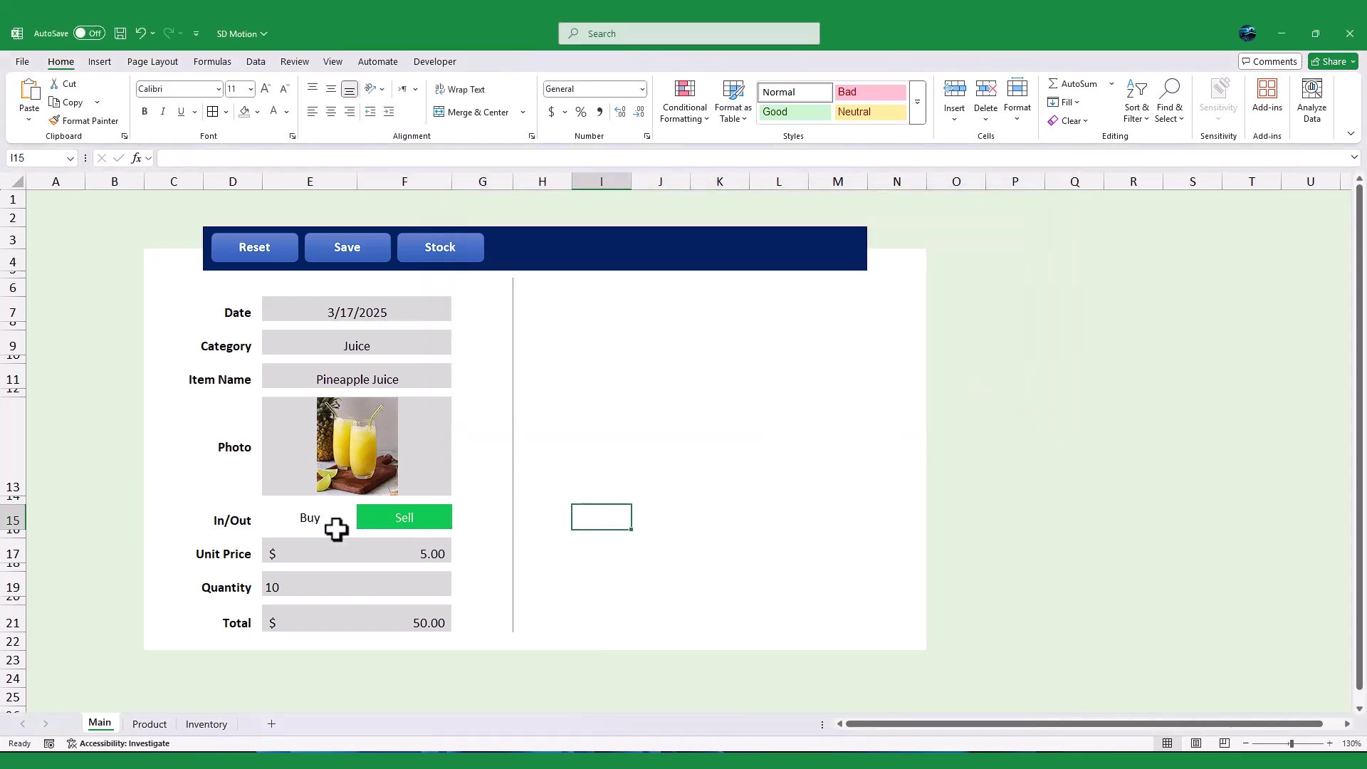
# Step: Toggle Buy and Sell to confirm each highlights green, ending on Sell
pyautogui.click(311, 520)
pyautogui.click(412, 518)
pyautogui.click(330, 520)
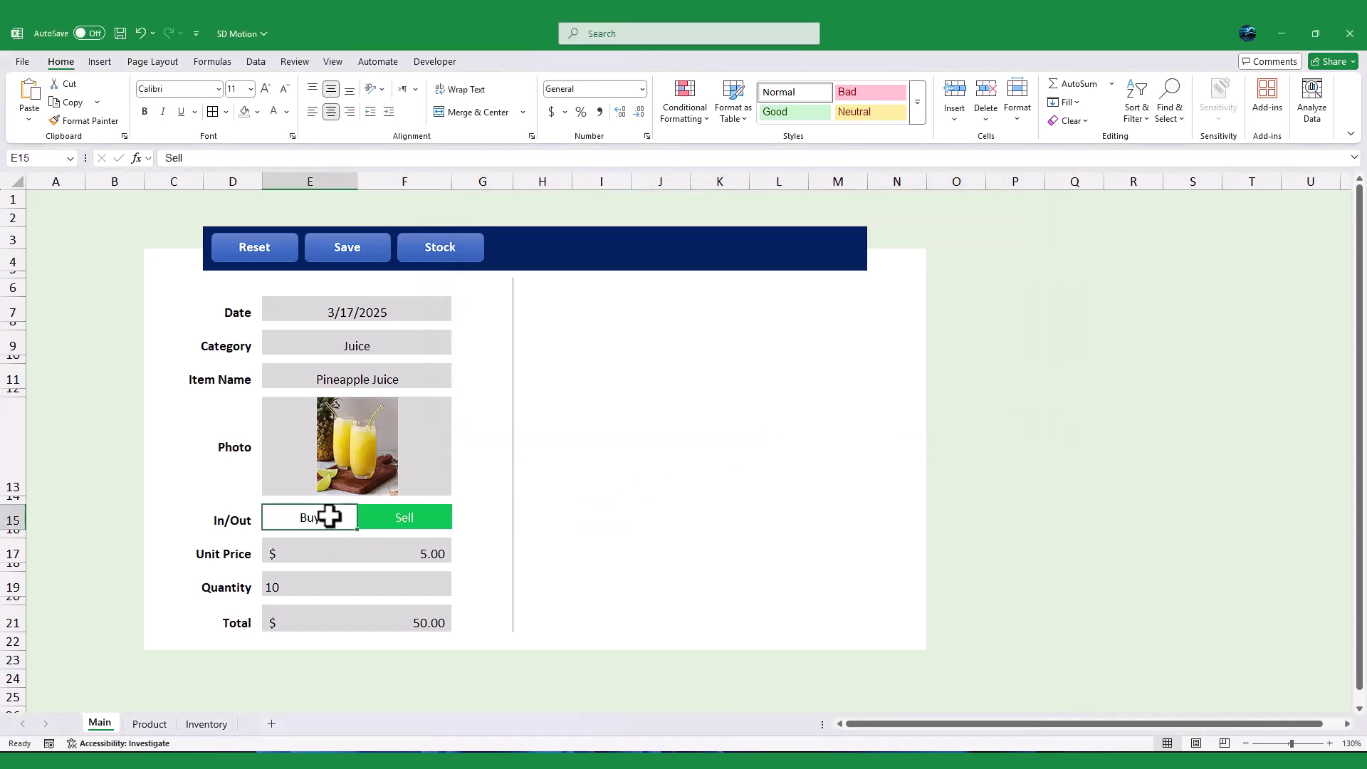
pyautogui.click(406, 517)
pyautogui.click(569, 533)
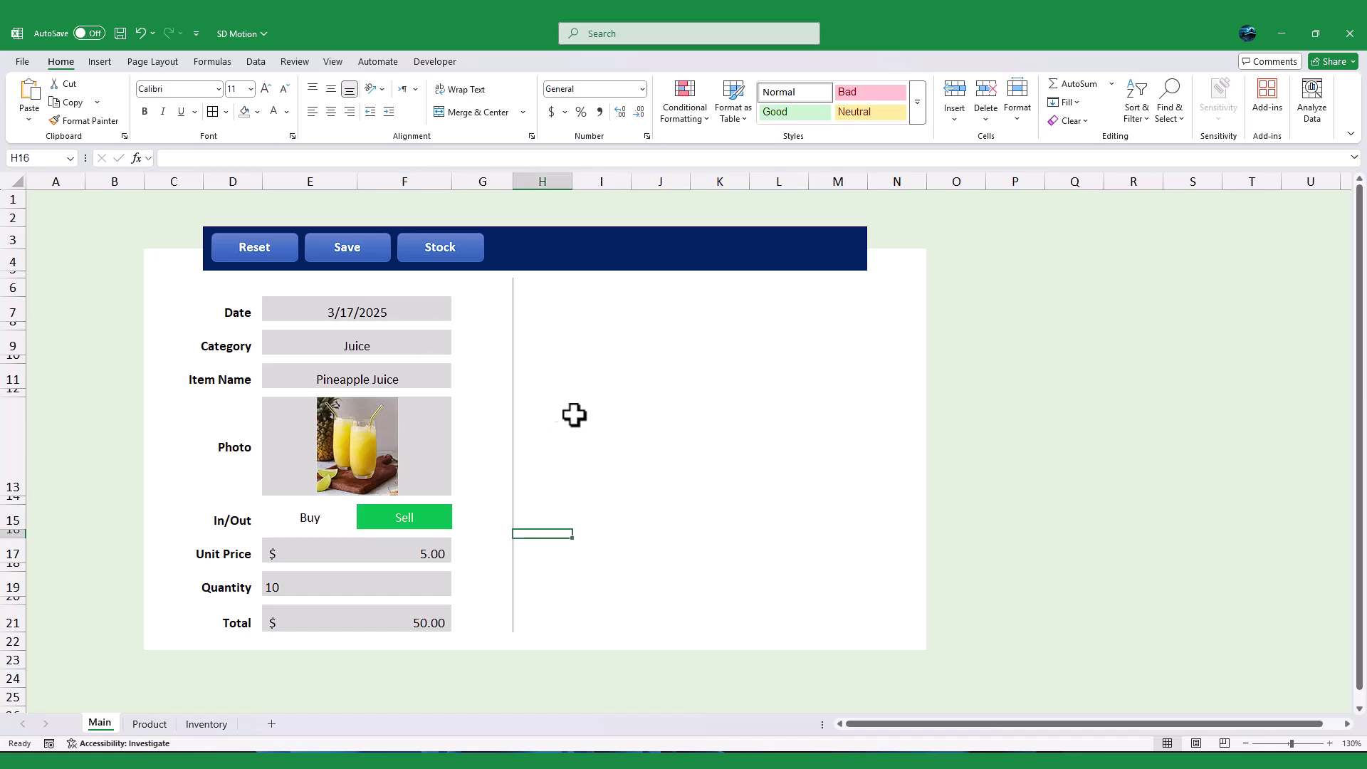
# Step: Set the Category field in E9 to Coffee from its dropdown
pyautogui.click(620, 428)
pyautogui.click(417, 346)
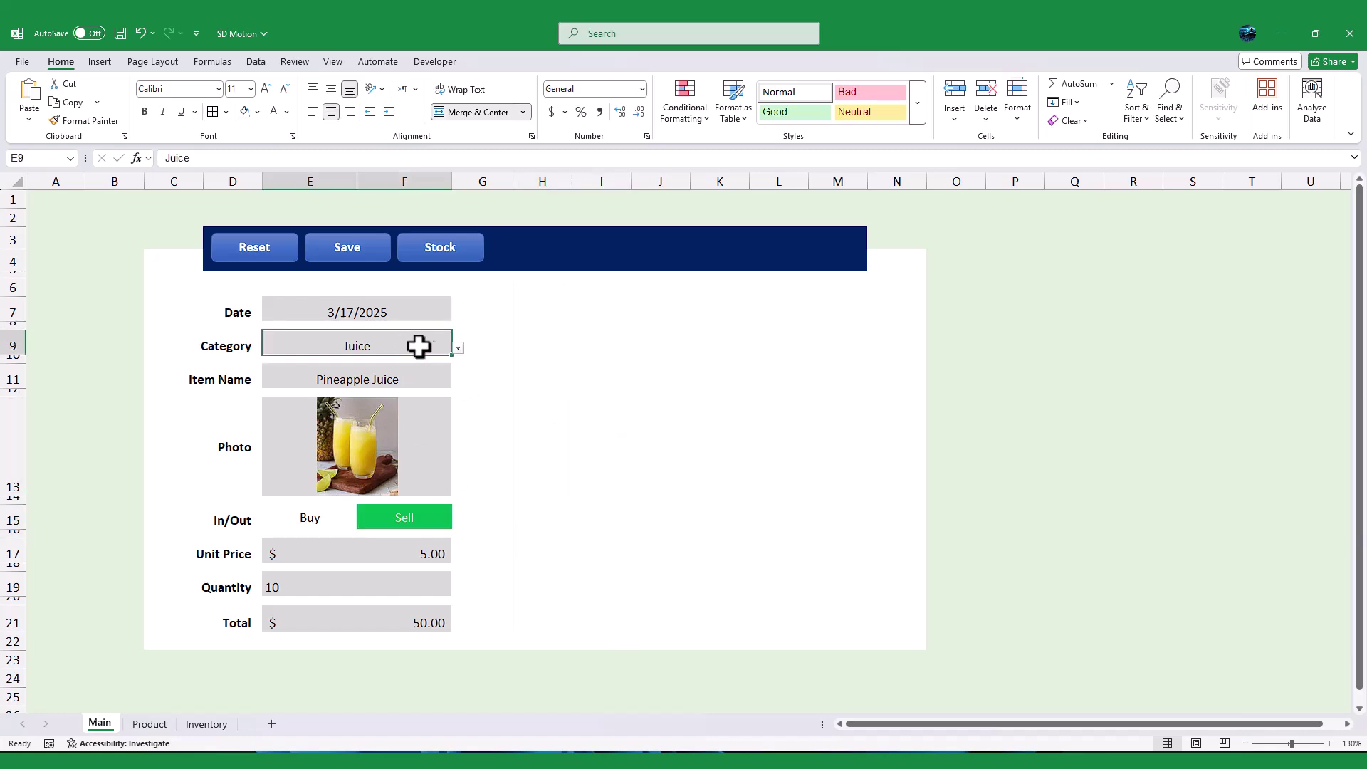
pyautogui.click(459, 356)
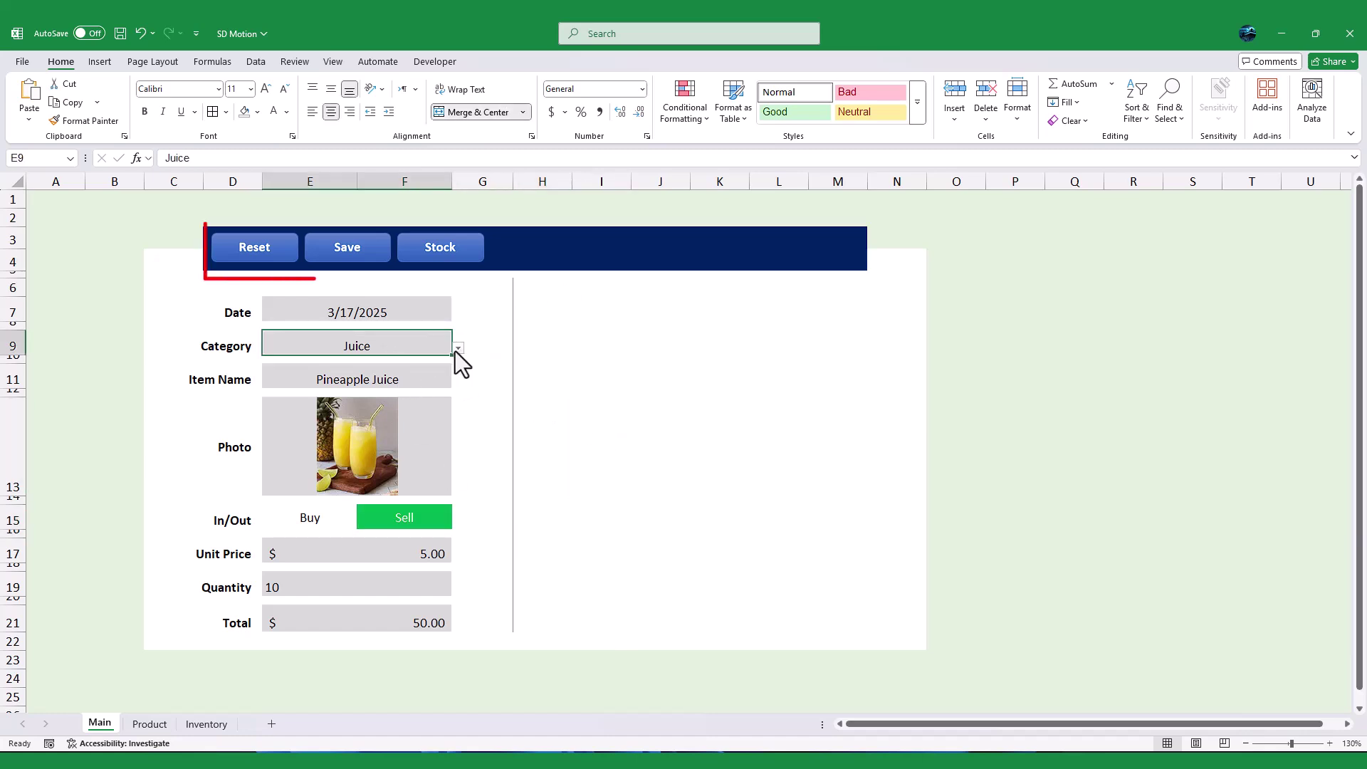
pyautogui.click(458, 349)
pyautogui.click(365, 375)
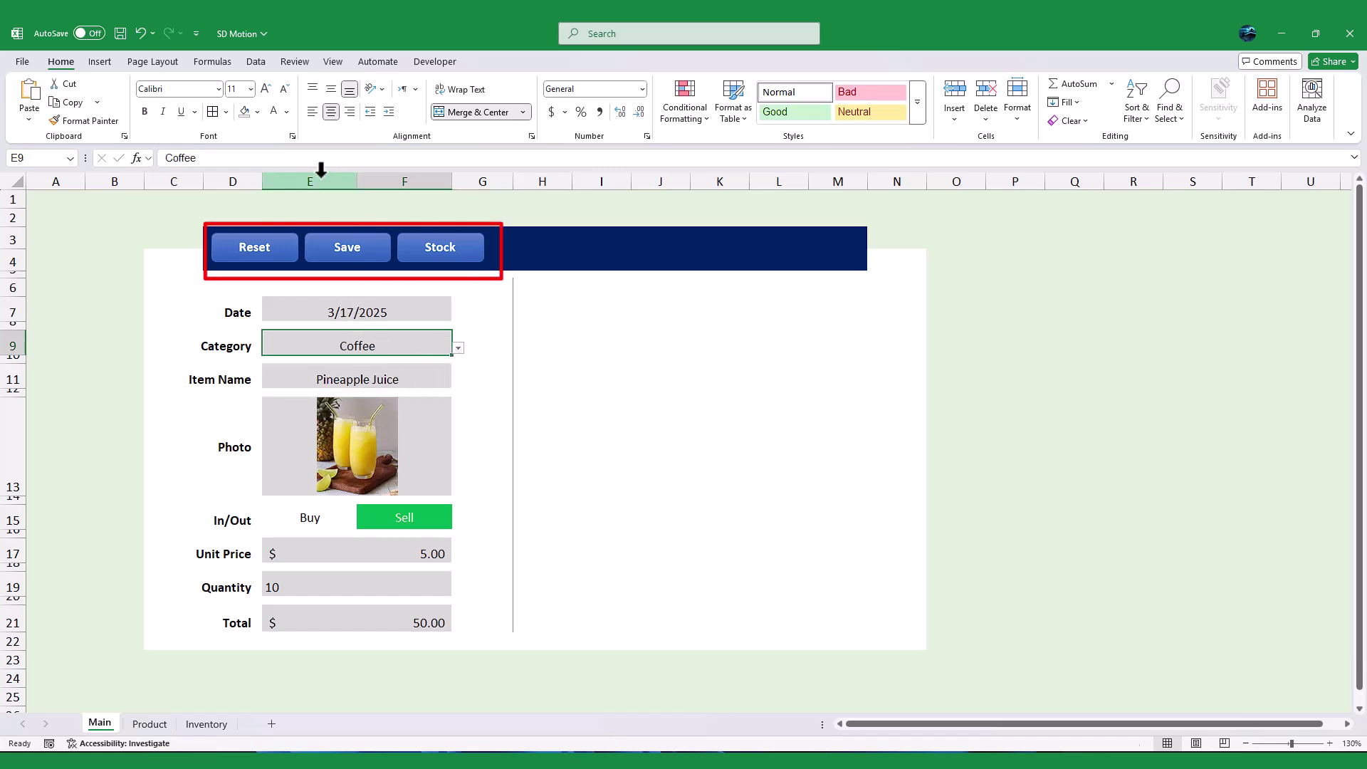
# Step: Select the form's columns and fields, then inspect the Unit Price and Total formulas
pyautogui.moveTo(318, 183); pyautogui.dragTo(387, 182)
pyautogui.click(333, 90)
pyautogui.click(596, 443)
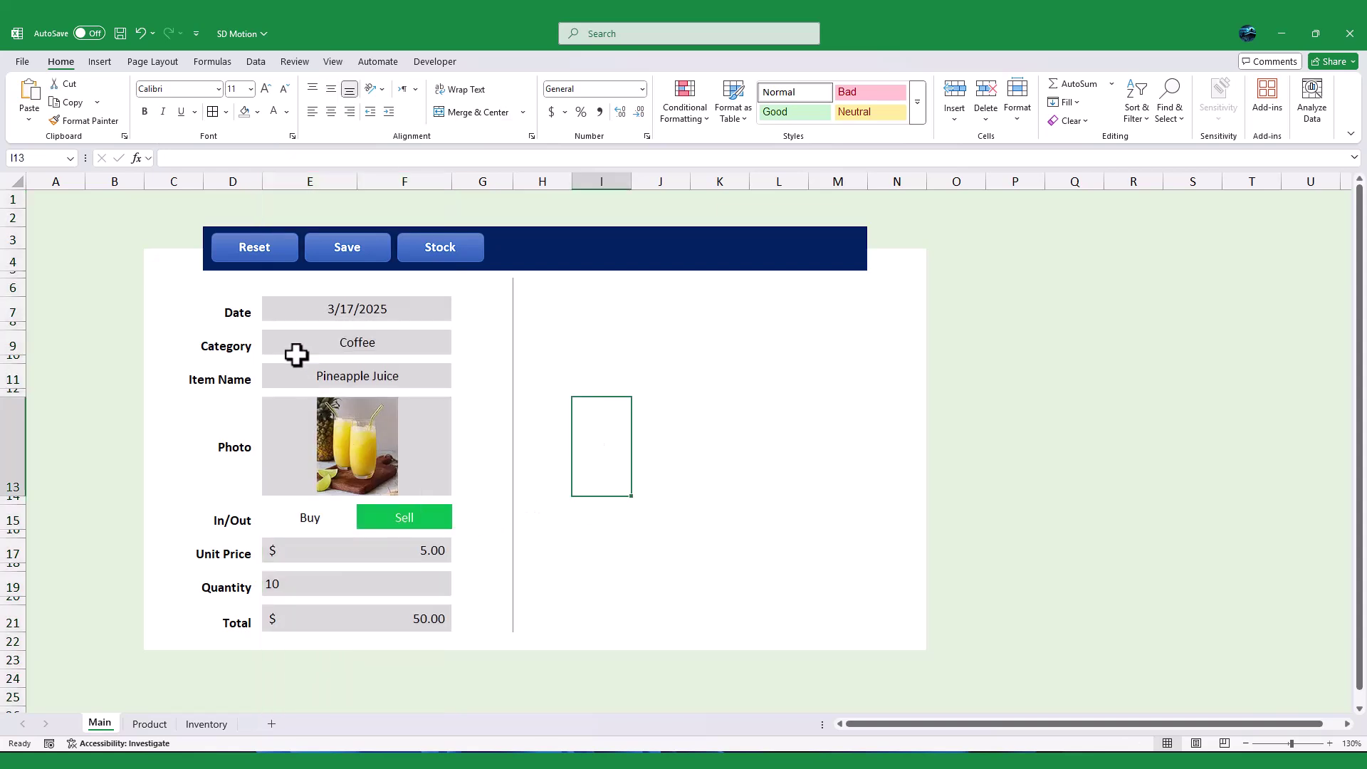
pyautogui.moveTo(296, 314); pyautogui.dragTo(282, 431)
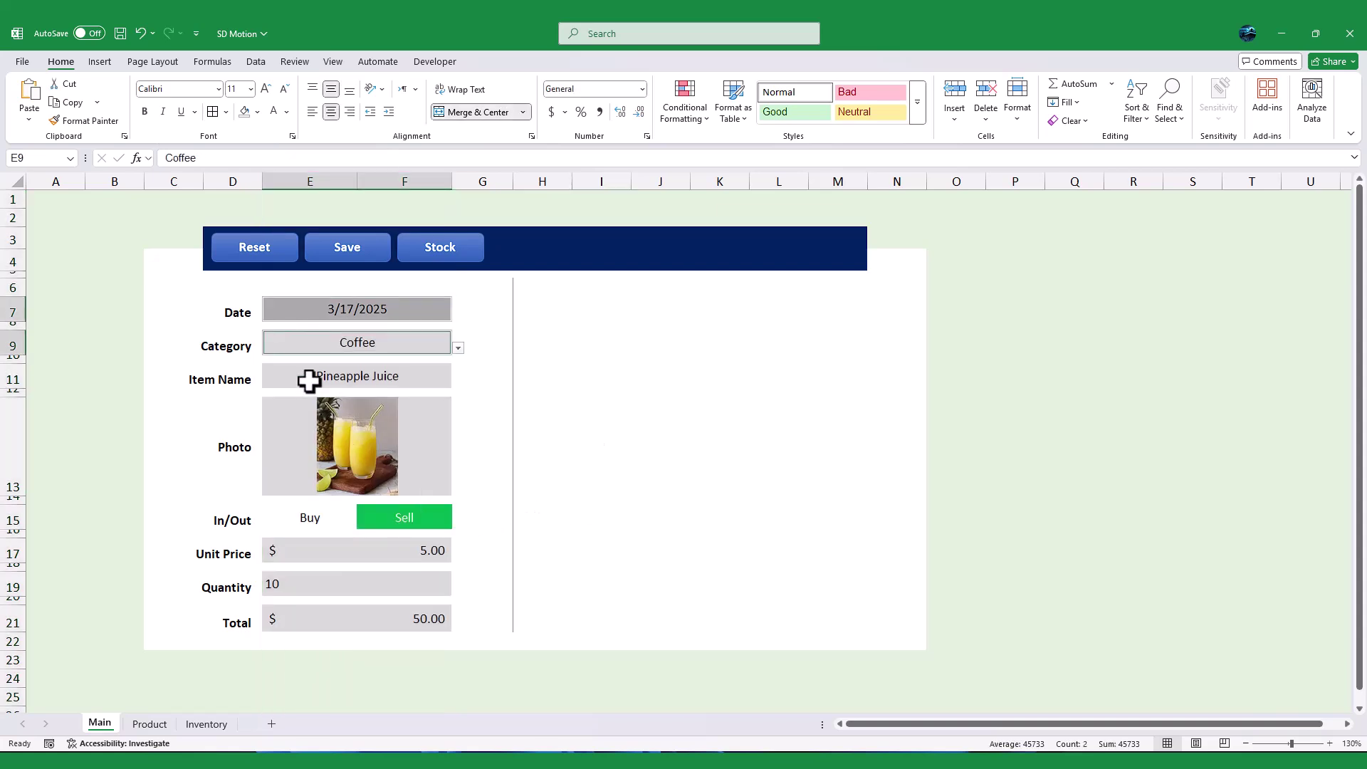
pyautogui.click(301, 551)
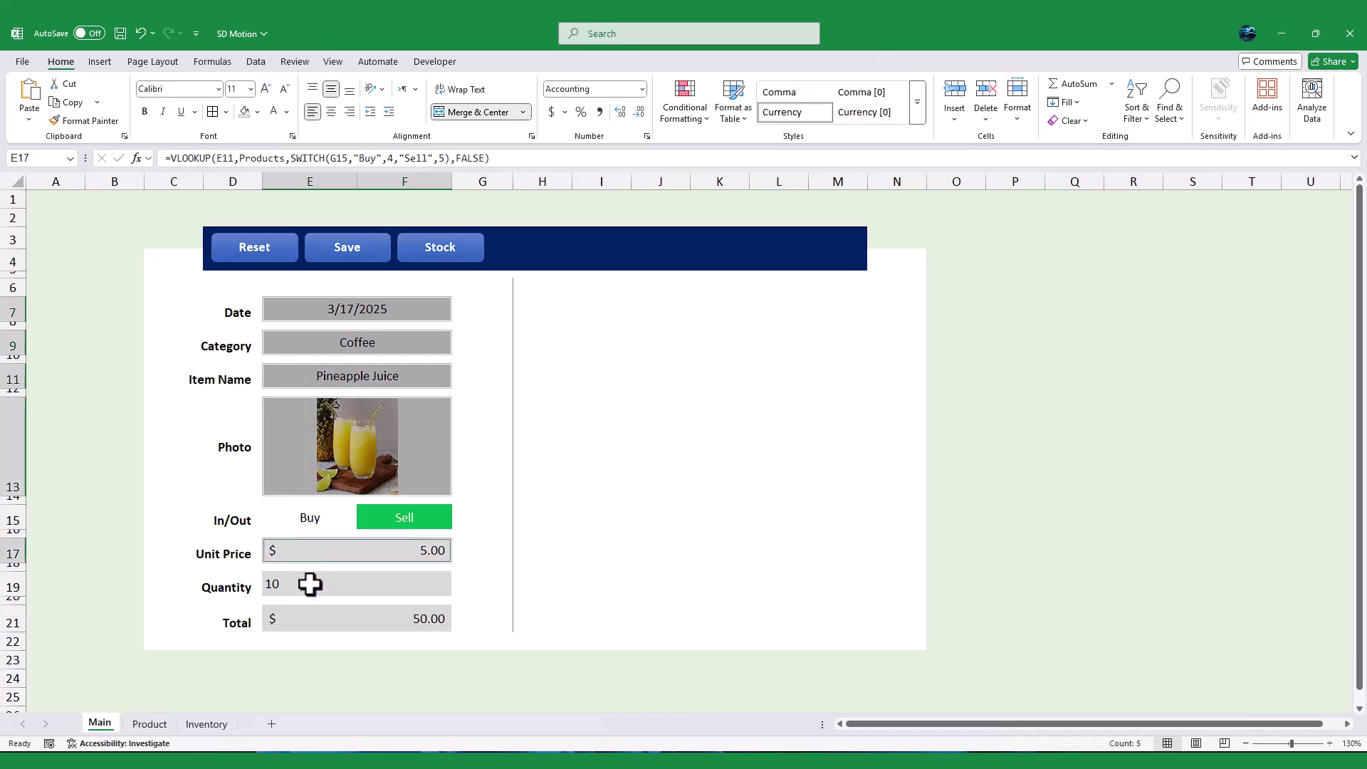